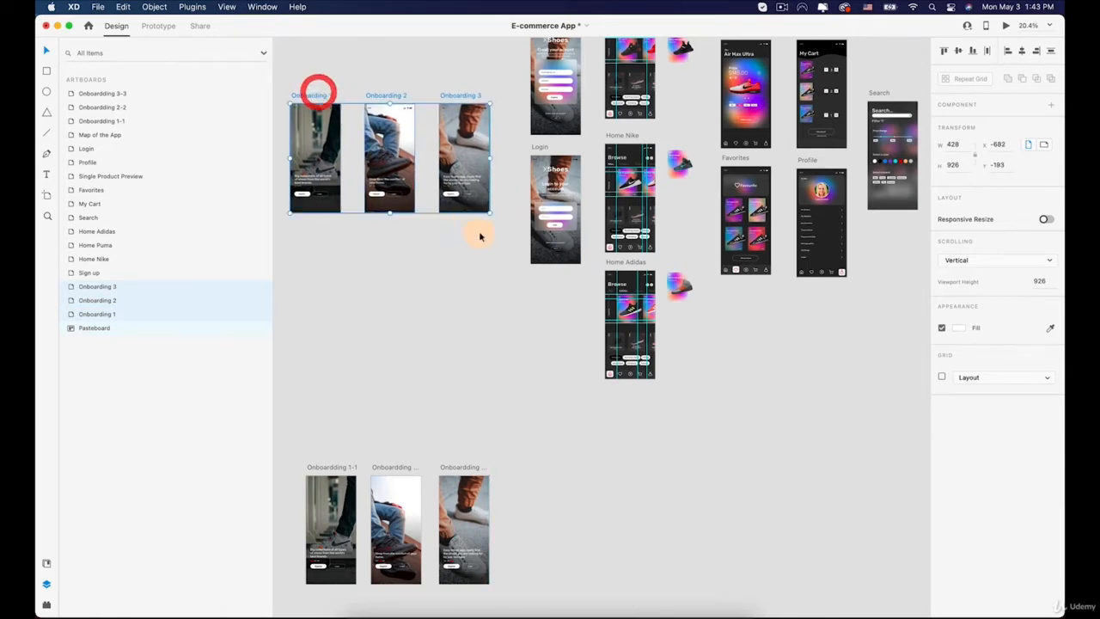
- Duplicate the Sign up artboard and place the copy beside Onboardding 3-3 in the lower row of onboarding copies
{"action": "scroll", "coordinate": [524, 201], "scroll_direction": "up", "scroll_amount": 3}
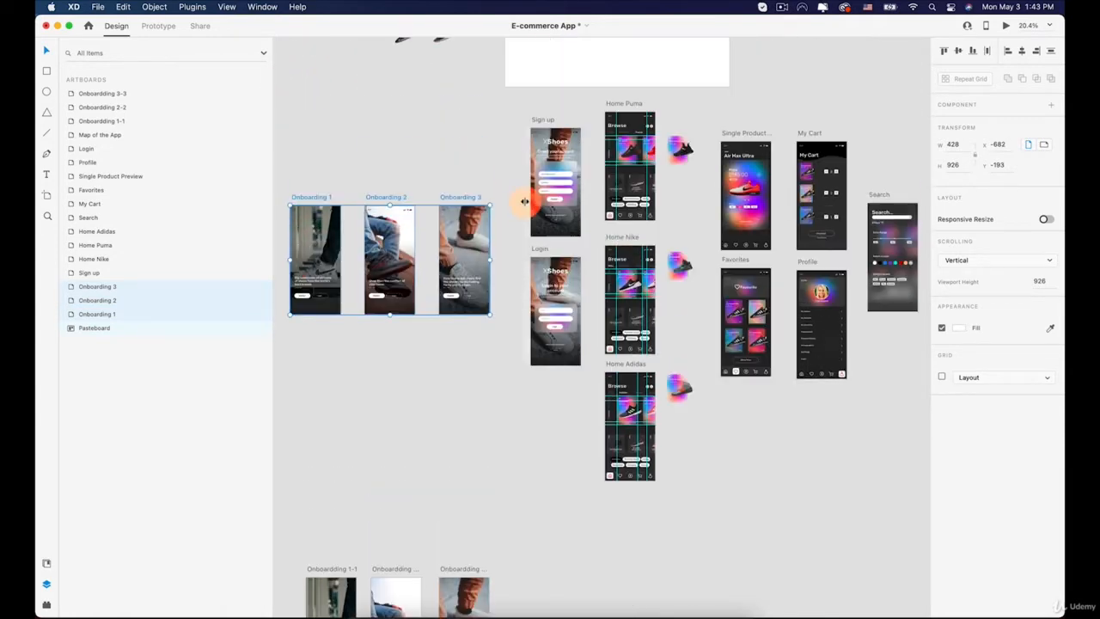
{"action": "scroll", "coordinate": [541, 118], "scroll_direction": "down", "scroll_amount": 5}
{"action": "left_click", "coordinate": [540, 118]}
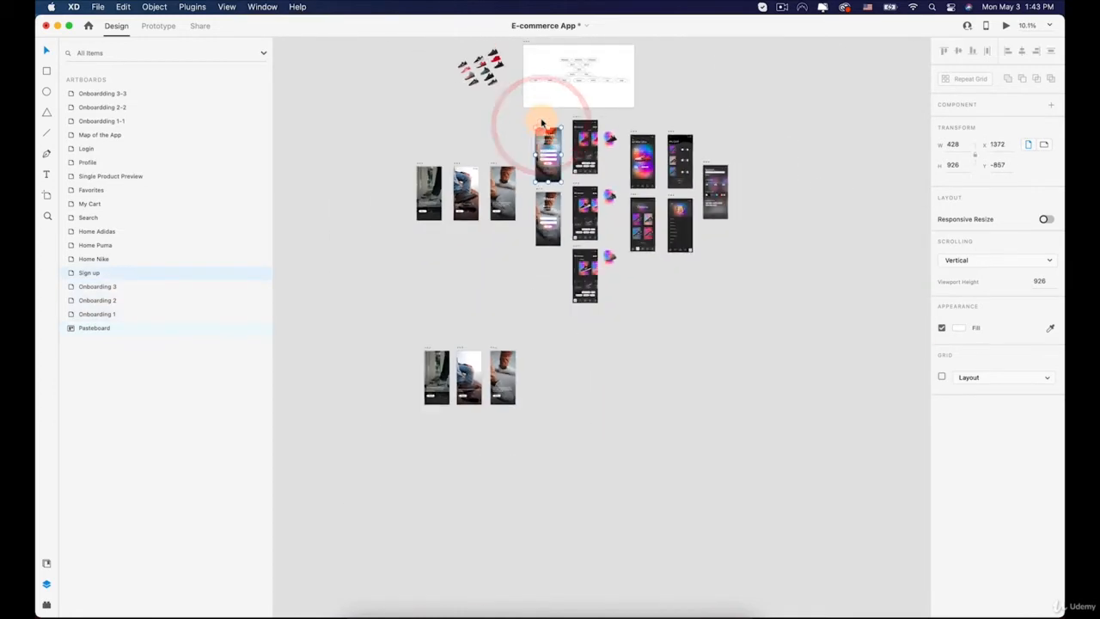
{"action": "left_click_drag", "start_coordinate": [543, 126], "coordinate": [548, 347]}
{"action": "scroll", "coordinate": [559, 378], "scroll_direction": "up", "scroll_amount": 10}
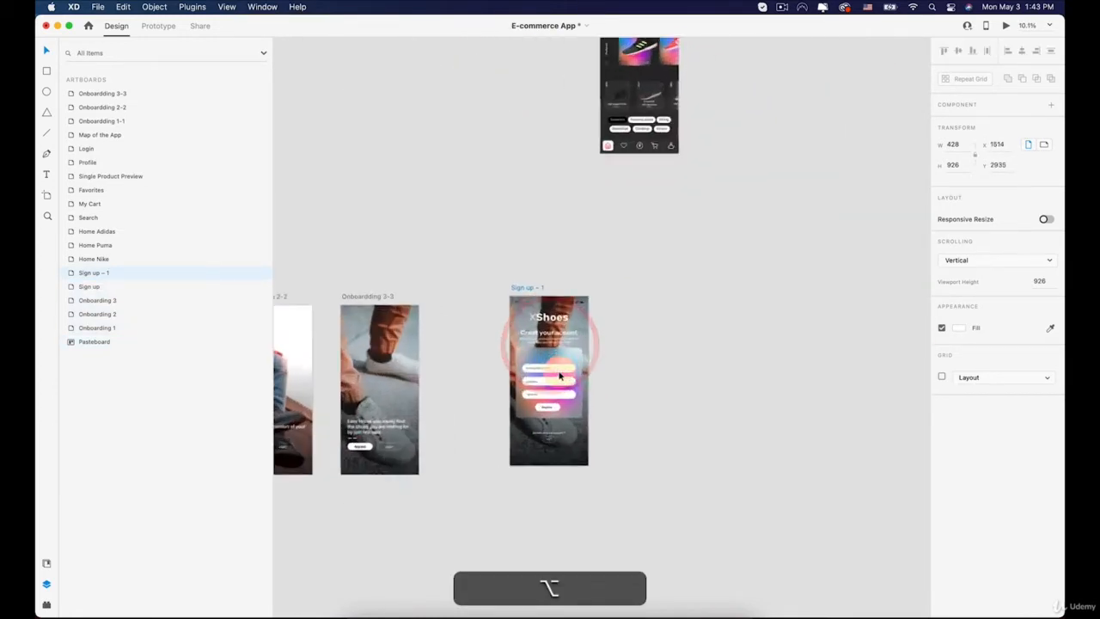
- Add a blank iPhone 12 Pro Max artboard beside the duplicated Sign up artboard
{"action": "scroll", "coordinate": [531, 271], "scroll_direction": "down", "scroll_amount": 2}
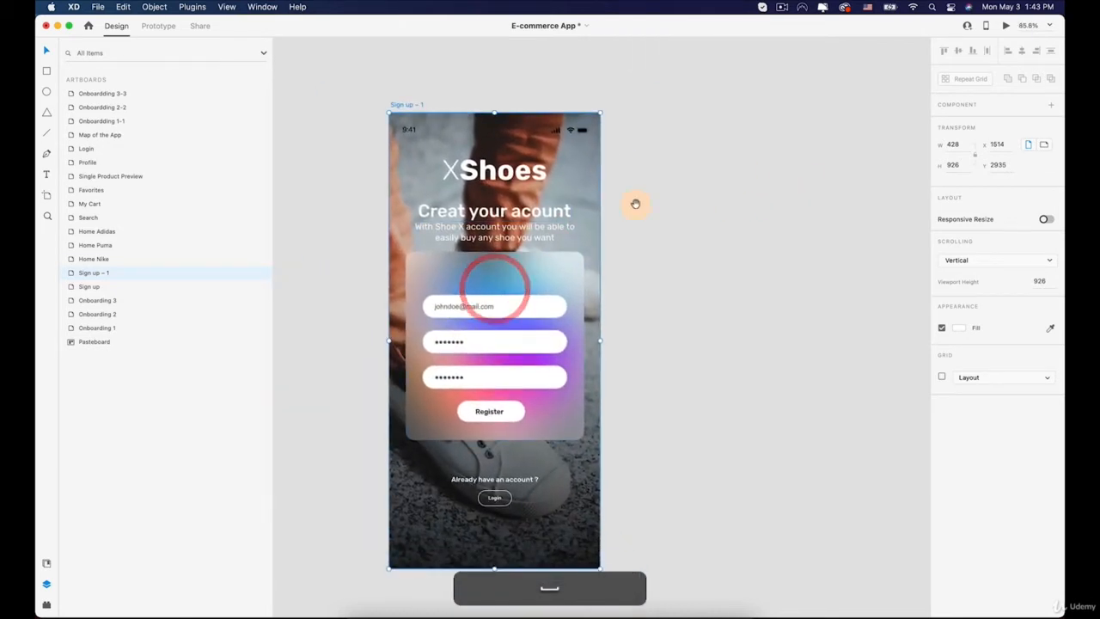
{"action": "scroll", "coordinate": [607, 177], "scroll_direction": "right", "scroll_amount": 2}
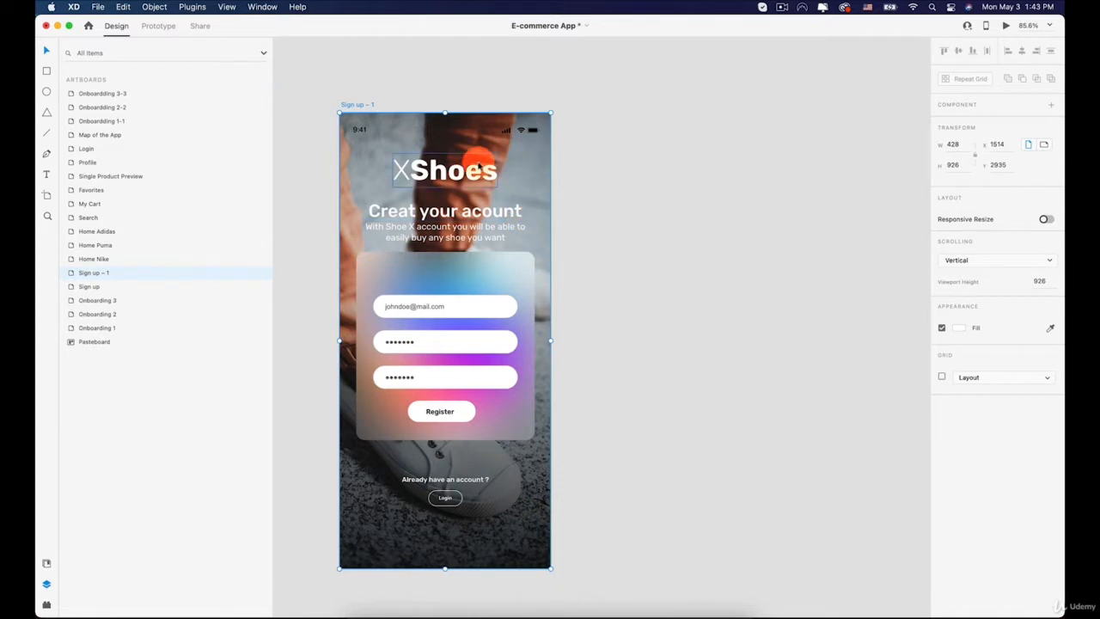
{"action": "left_click", "coordinate": [48, 196]}
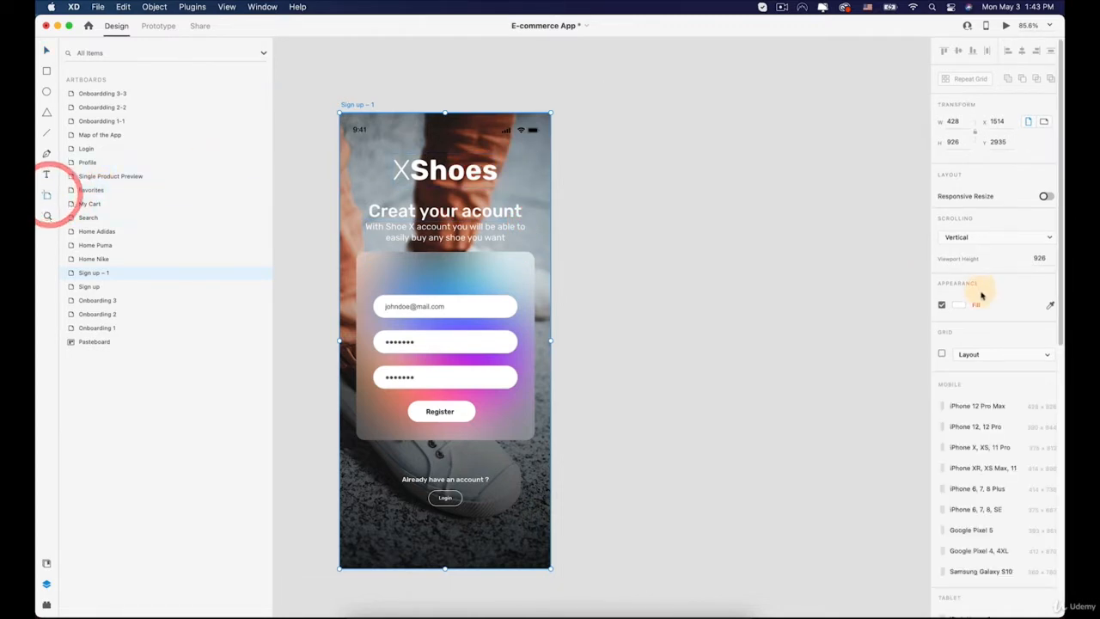
{"action": "left_click", "coordinate": [1000, 406]}
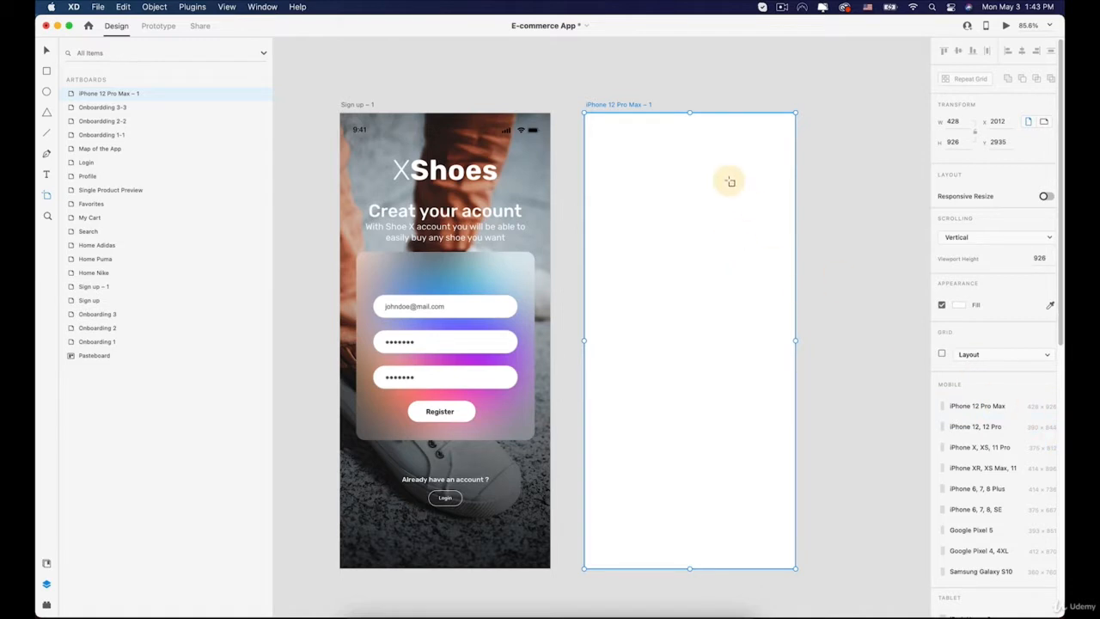
{"action": "key", "text": "v"}
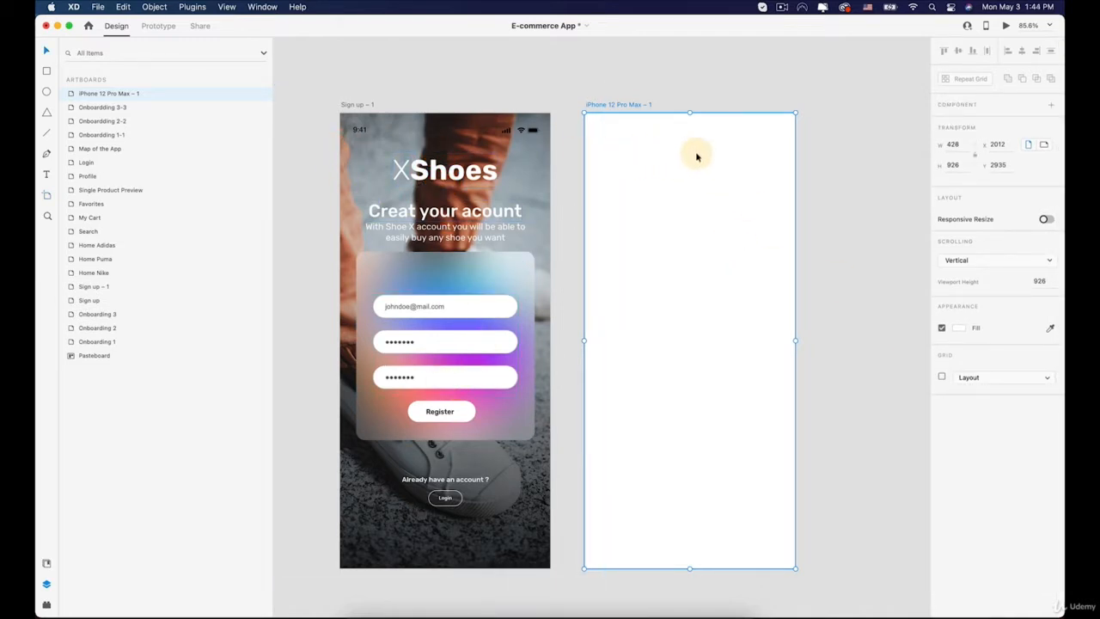
- Duplicate the Onboardding 3-3 artboard and place the copy on the far side of the blank iPhone 12 Pro Max artboard
{"action": "scroll", "coordinate": [717, 249], "scroll_direction": "down", "scroll_amount": 5}
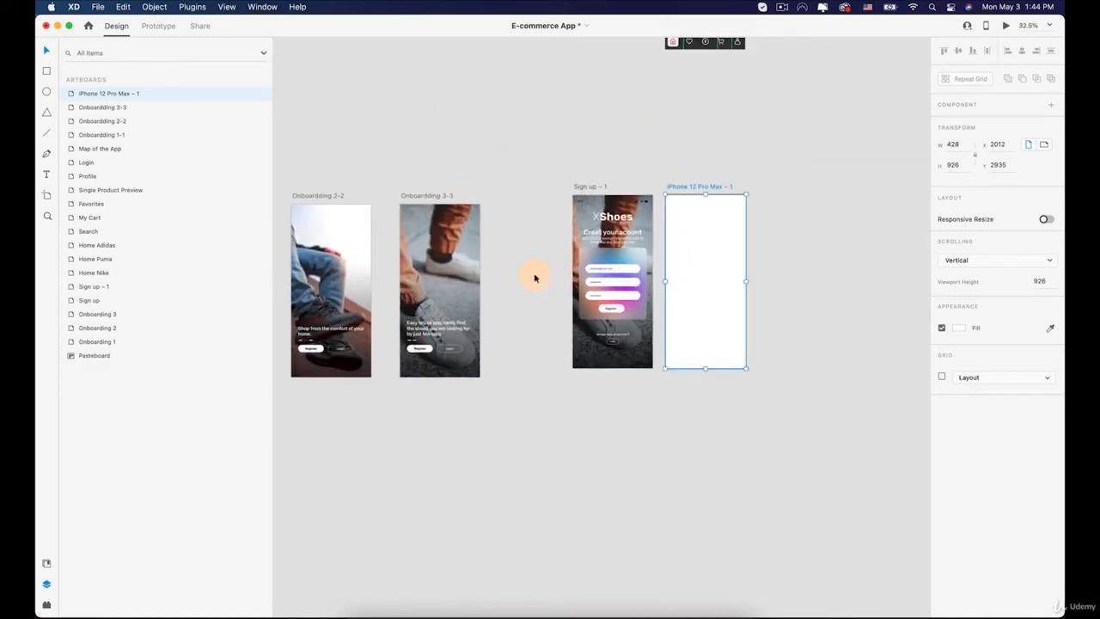
{"action": "scroll", "coordinate": [451, 270], "scroll_direction": "up", "scroll_amount": 3}
{"action": "scroll", "coordinate": [452, 265], "scroll_direction": "down", "scroll_amount": 1}
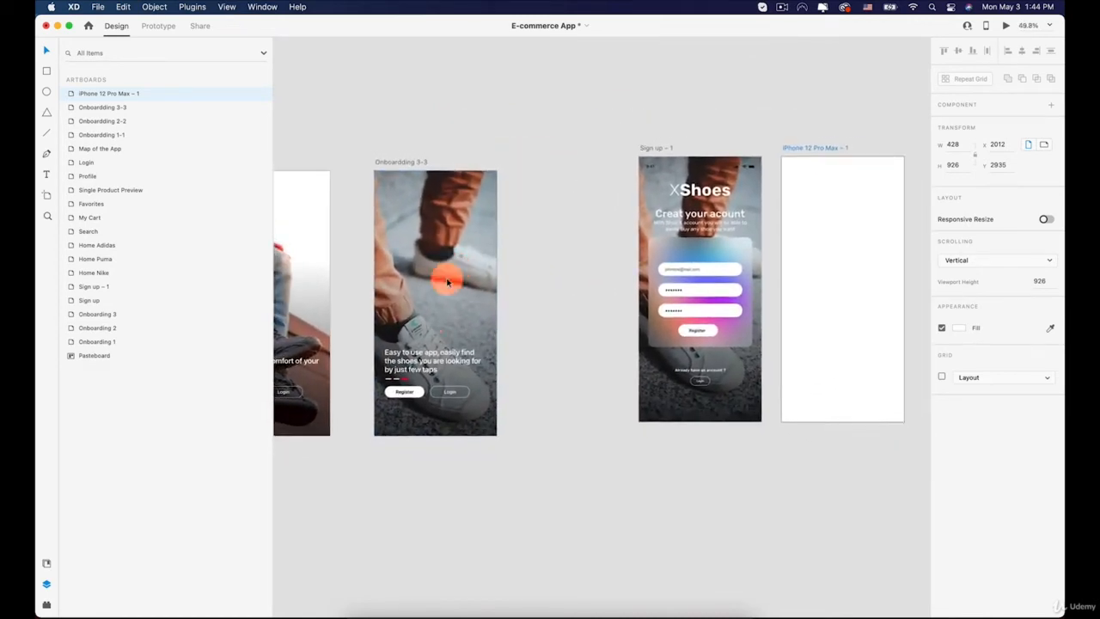
{"action": "left_click", "coordinate": [433, 294]}
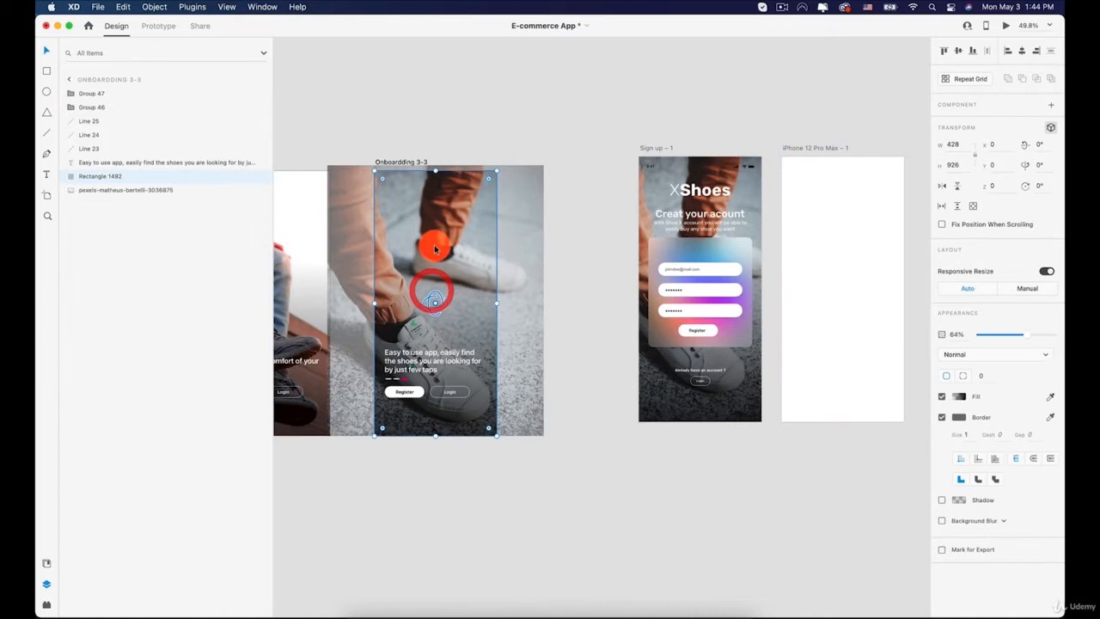
{"action": "left_click", "coordinate": [397, 162]}
{"action": "left_click_drag", "start_coordinate": [393, 162], "coordinate": [916, 152]}
- Delete the blank iPhone 12 Pro Max artboard and move the Onboardding 3-3 copy next to Sign up – 1
{"action": "left_click", "coordinate": [790, 150]}
{"action": "key", "text": "BackSpace"}
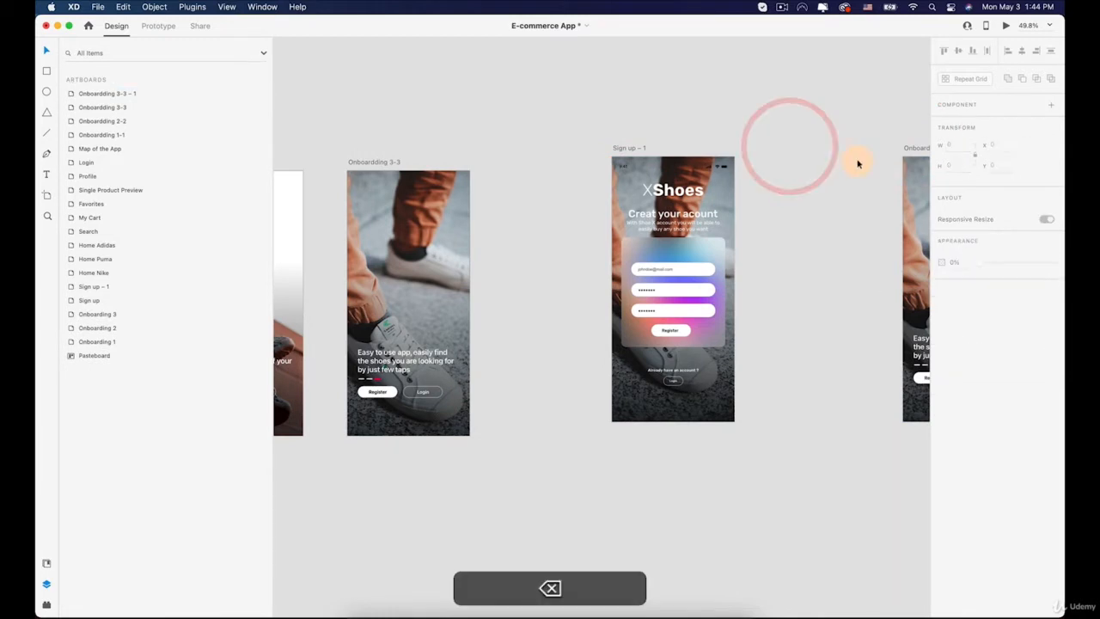
{"action": "key", "text": "super+z"}
{"action": "left_click_drag", "start_coordinate": [828, 70], "coordinate": [565, 64]}
- Delete the onboarding paragraph from the Onboardding 3-3 – 1 artboard and add an "XShoes" text near its upper edge
{"action": "left_click", "coordinate": [601, 391]}
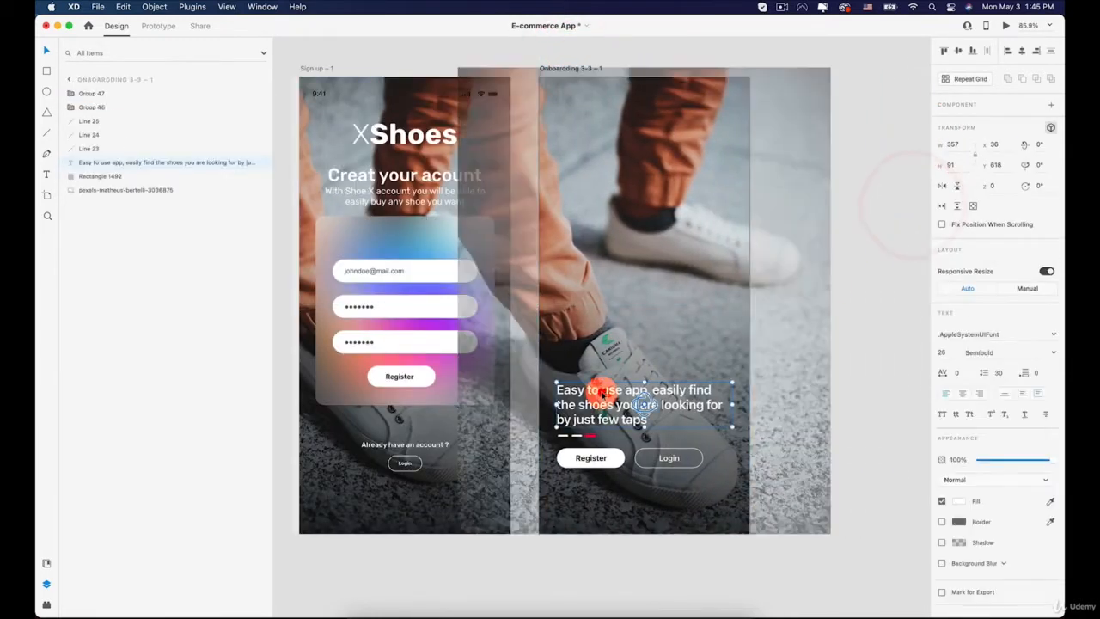
{"action": "key", "text": "BackSpace"}
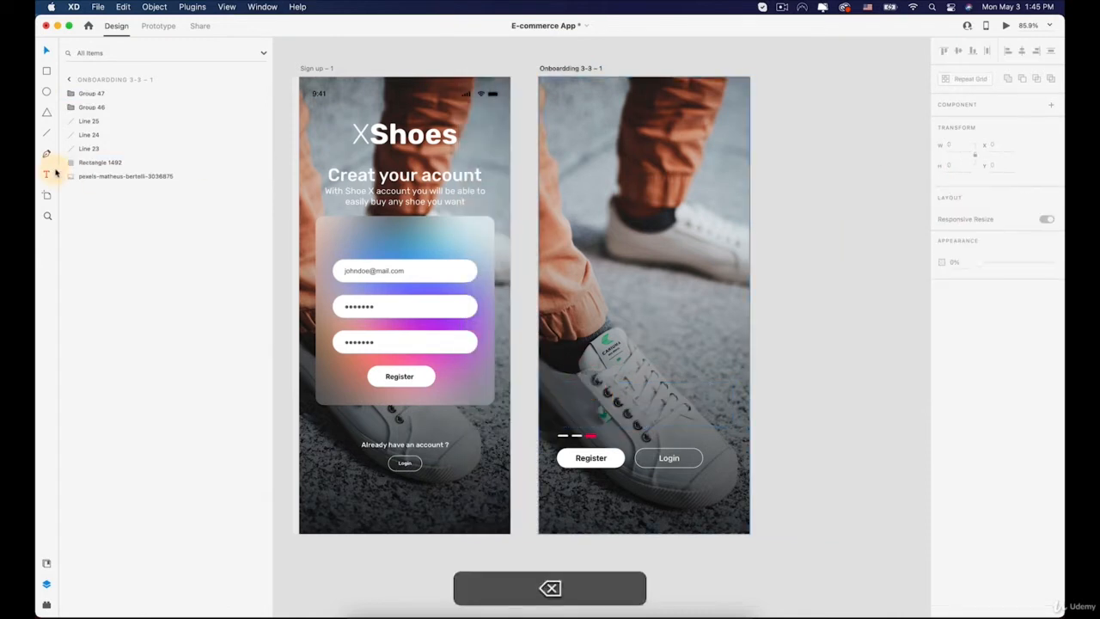
{"action": "left_click", "coordinate": [47, 174]}
{"action": "left_click", "coordinate": [579, 128]}
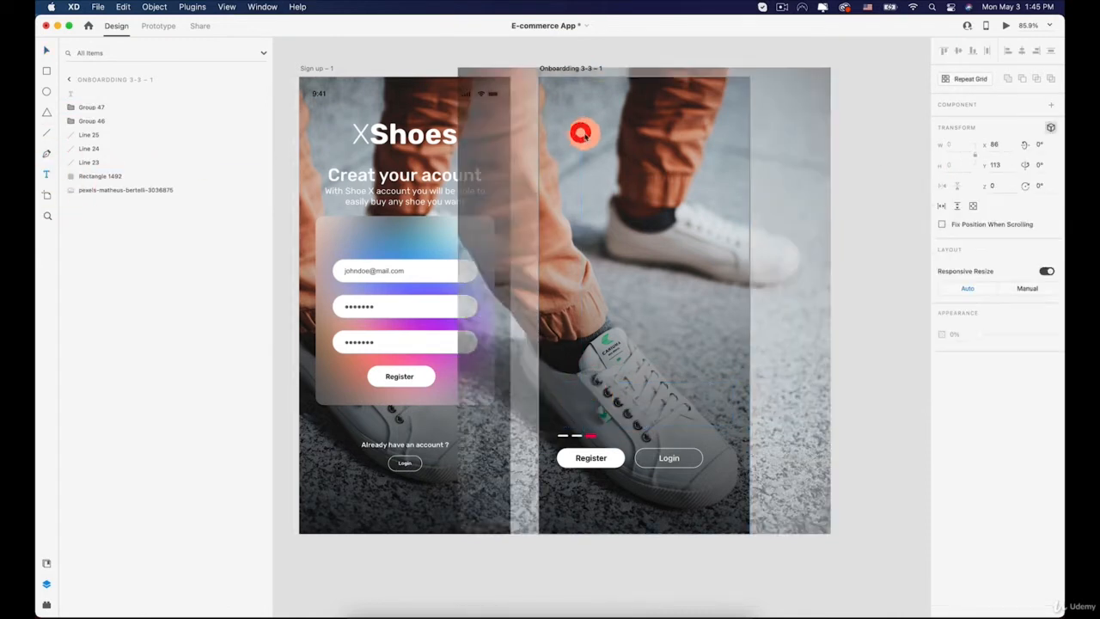
{"action": "key", "text": "shift"}
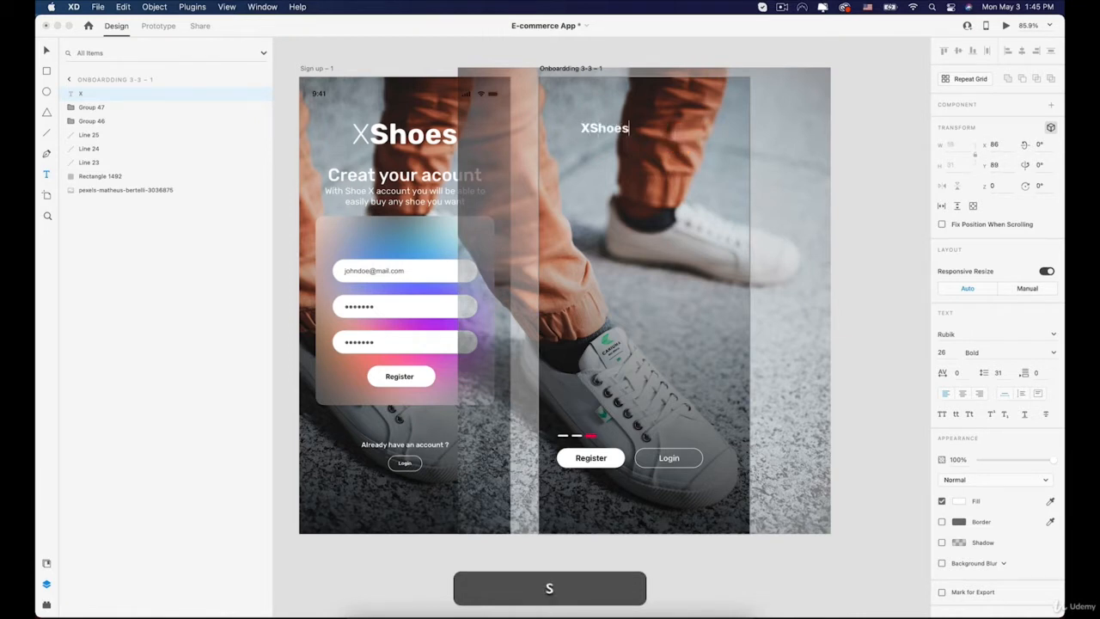
- Enlarge the XShoes title to font size 57 and set the weight of its X to Light
{"action": "left_click", "coordinate": [45, 52]}
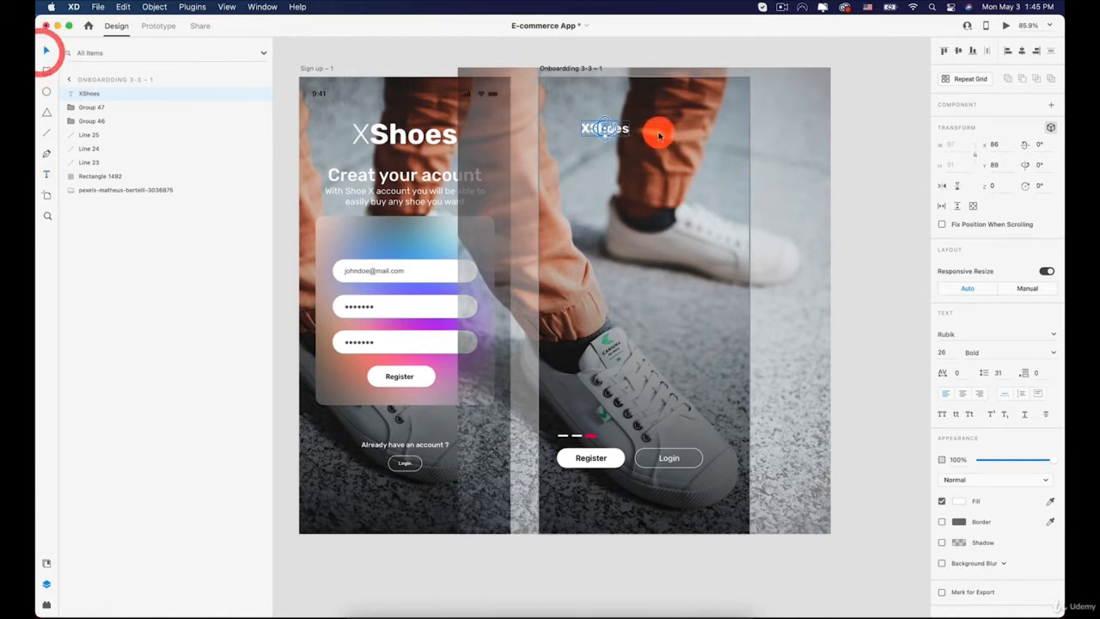
{"action": "mouse_move", "coordinate": [606, 144]}
{"action": "left_mouse_down"}
{"action": "mouse_move", "coordinate": [605, 155]}
{"action": "mouse_move", "coordinate": [621, 136]}
{"action": "mouse_move", "coordinate": [655, 137]}
{"action": "mouse_move", "coordinate": [589, 134]}
{"action": "left_mouse_up"}
{"action": "double_click", "coordinate": [600, 135]}
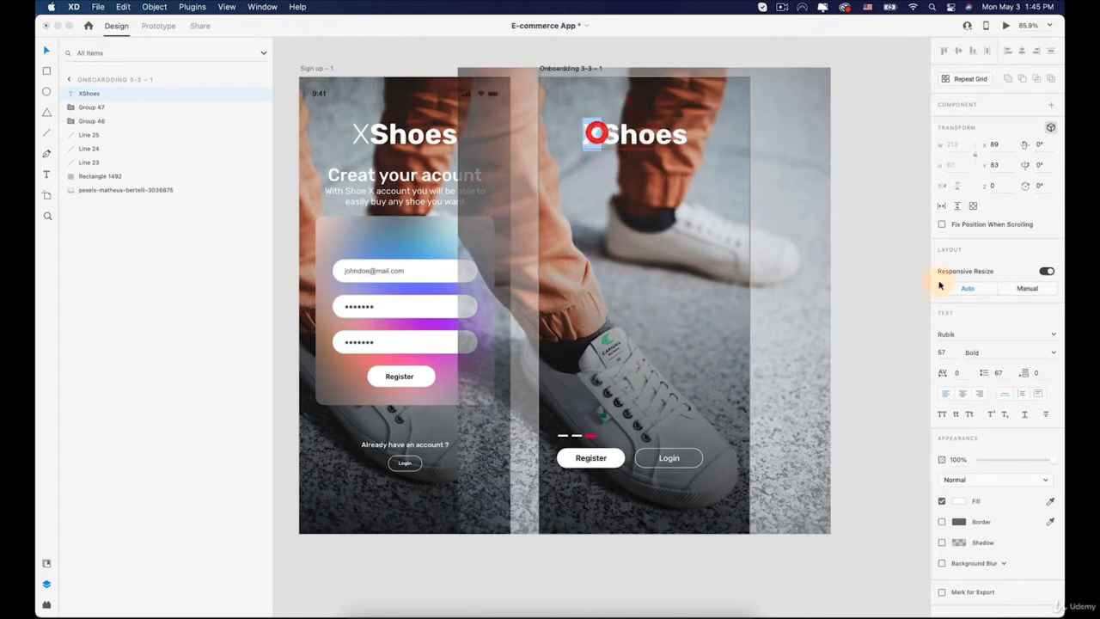
{"action": "left_click", "coordinate": [1055, 352]}
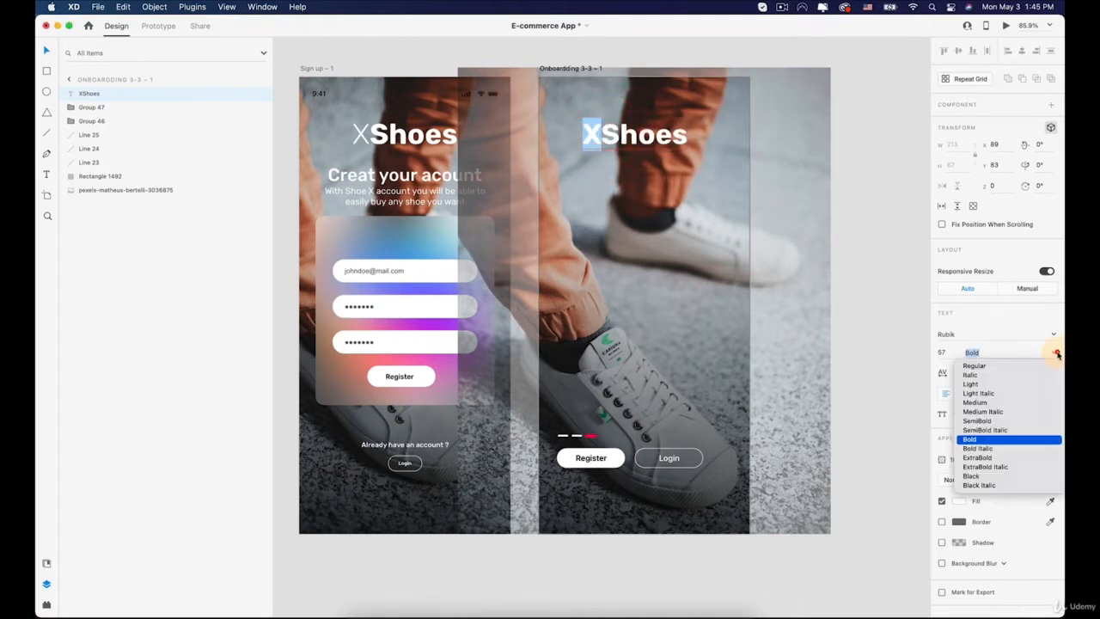
{"action": "left_click", "coordinate": [974, 384]}
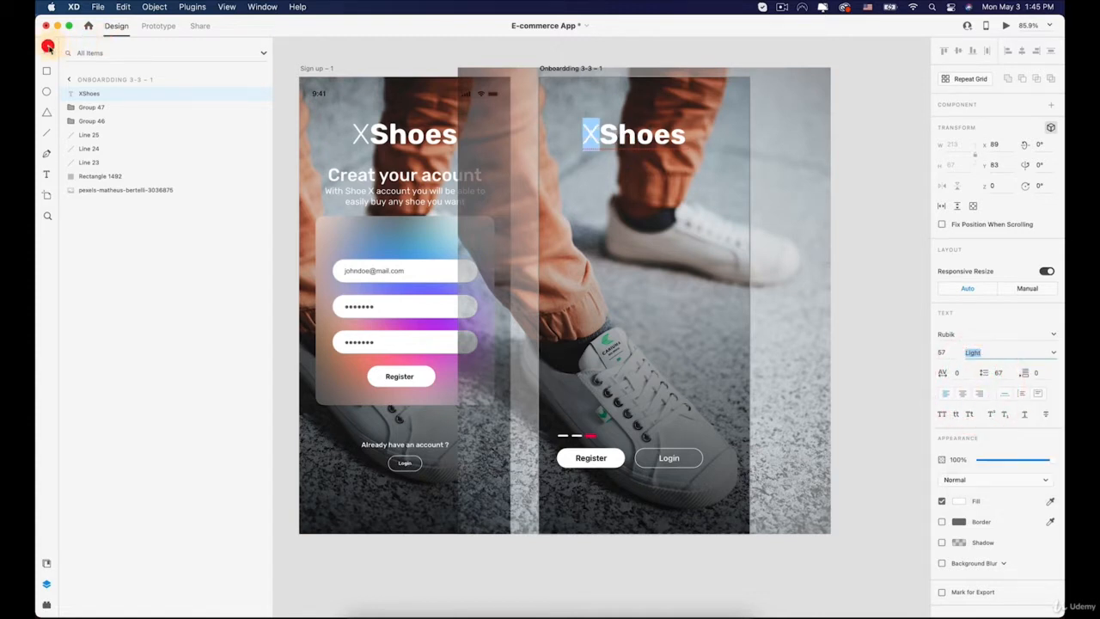
{"action": "left_click", "coordinate": [48, 47]}
{"action": "left_click", "coordinate": [825, 141]}
- Duplicate the XShoes title below itself and replace the copy's text with "Creat your acount" copied from the Sign up – 1 artboard
{"action": "left_click", "coordinate": [604, 136]}
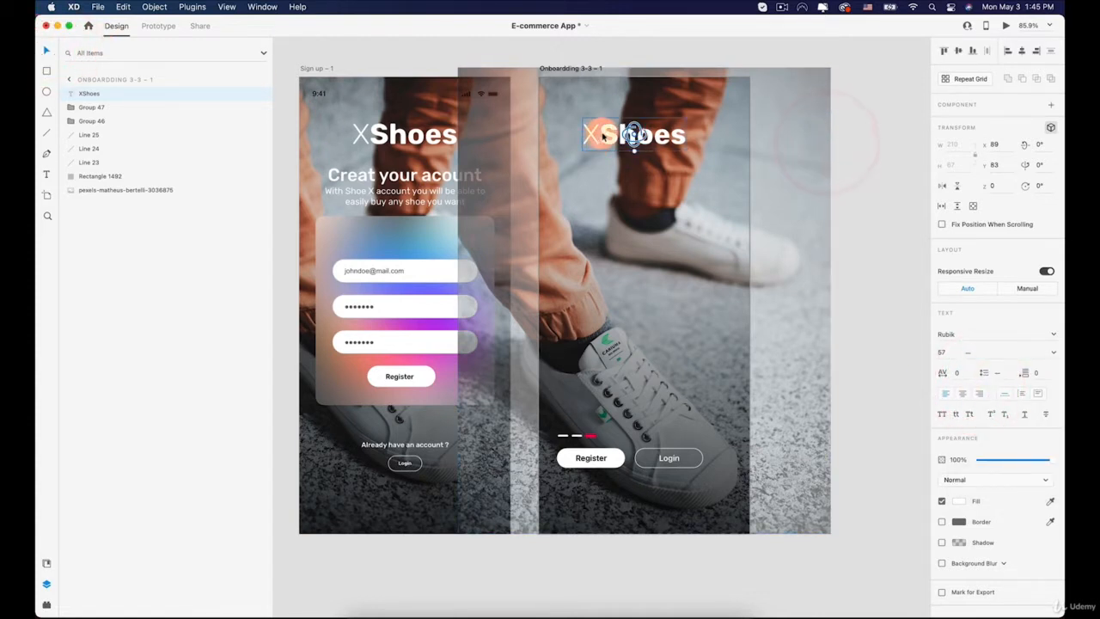
{"action": "left_click_drag", "start_coordinate": [604, 136], "coordinate": [596, 192]}
{"action": "left_click", "coordinate": [403, 171]}
{"action": "double_click", "coordinate": [454, 170]}
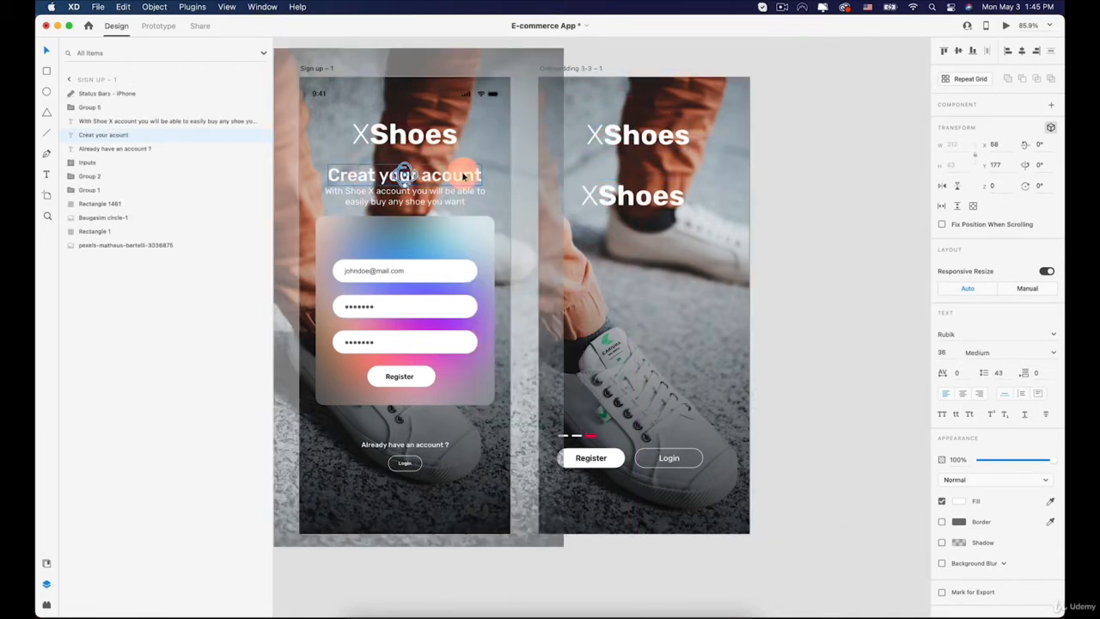
{"action": "triple_click", "coordinate": [467, 172]}
{"action": "key", "text": "super+c"}
{"action": "double_click", "coordinate": [641, 197]}
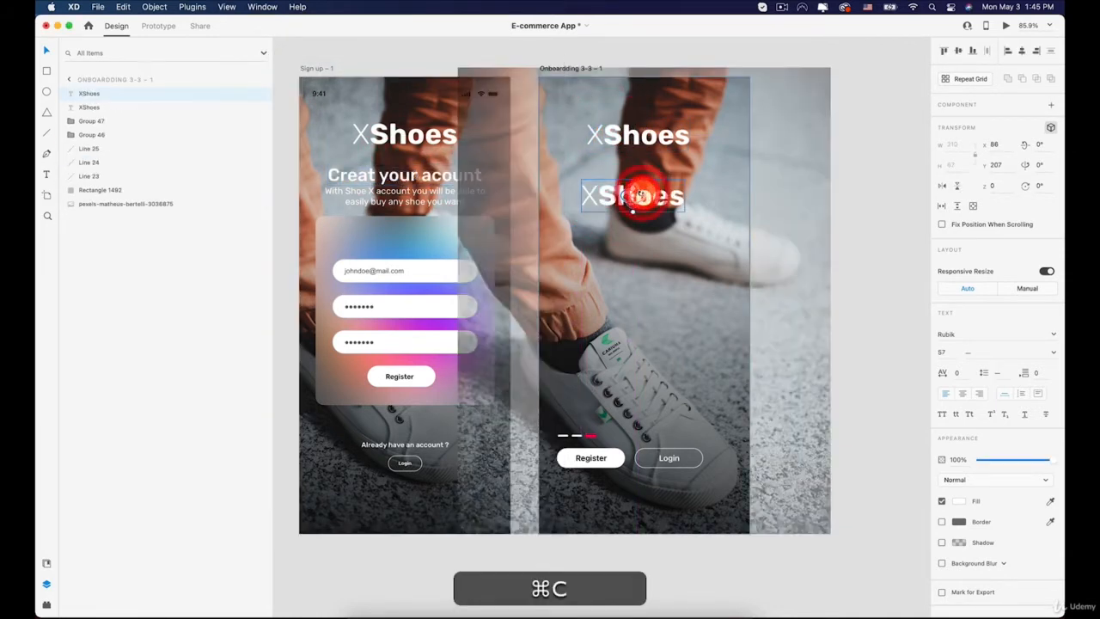
{"action": "triple_click", "coordinate": [666, 197]}
{"action": "key", "text": "super+v"}
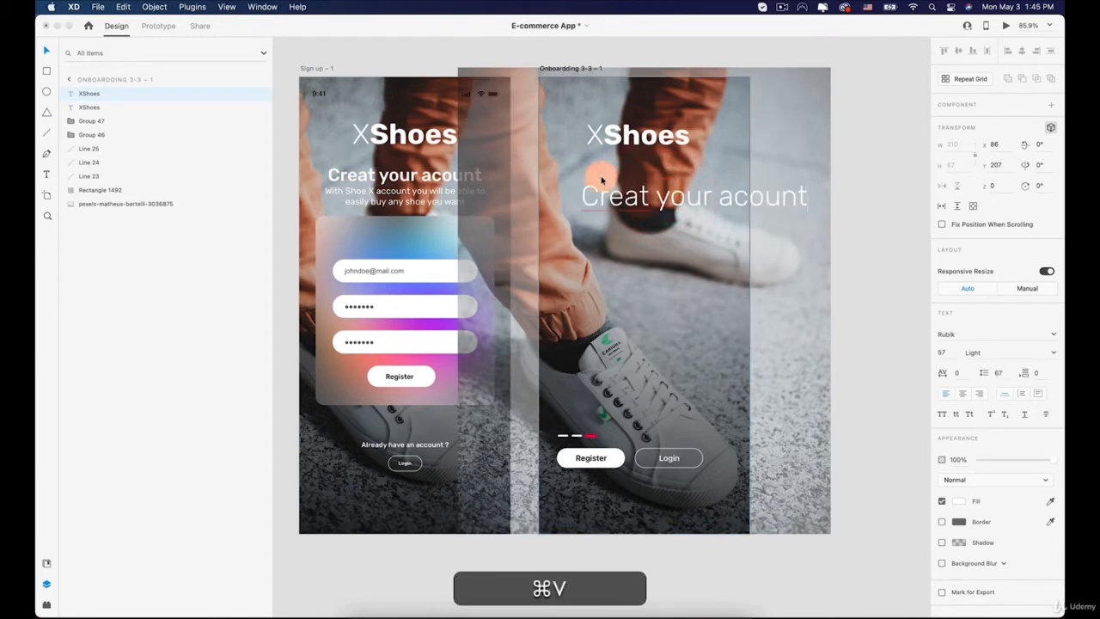
- Shrink the "Creat your acount" heading to size 36 at Y 188 under the XShoes title, and shift the artboard slightly away from Sign up – 1
{"action": "left_click", "coordinate": [48, 52]}
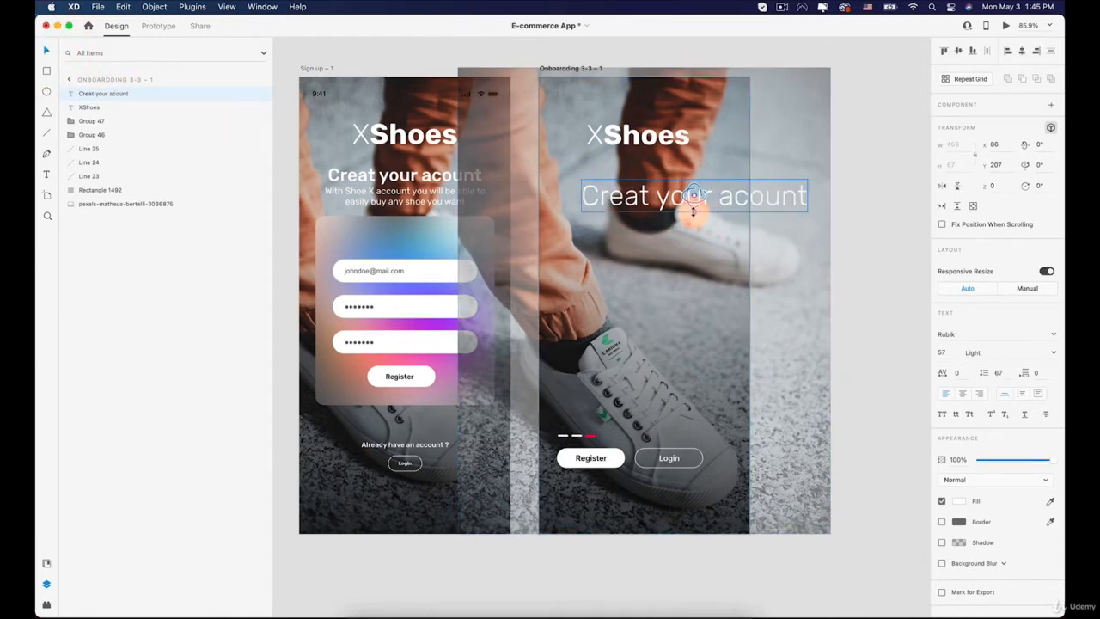
{"action": "left_click_drag", "start_coordinate": [693, 212], "coordinate": [685, 189]}
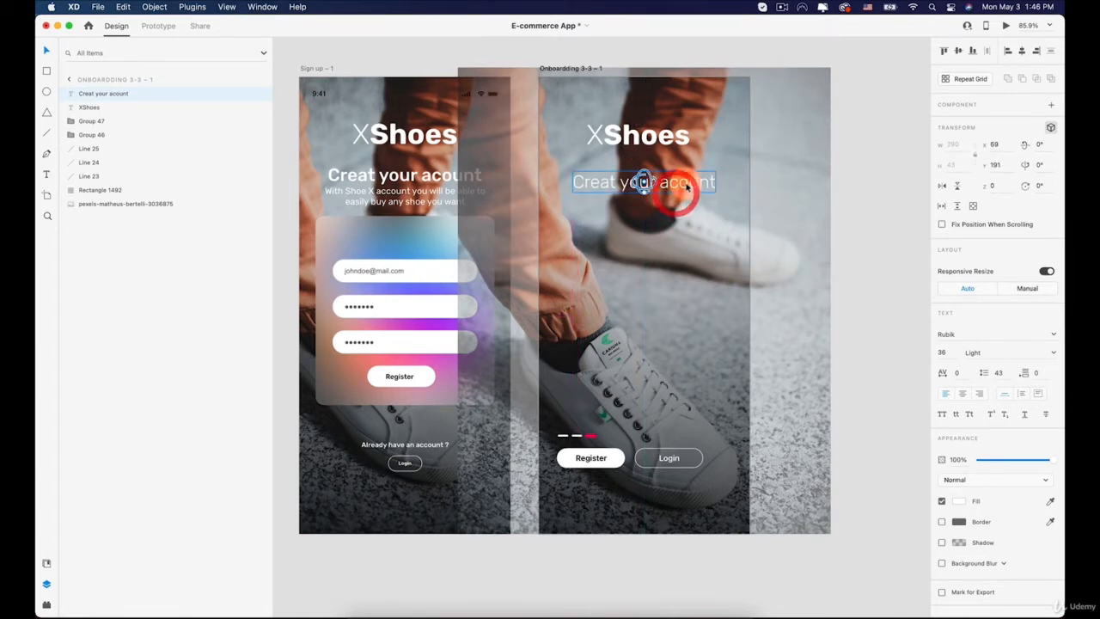
{"action": "scroll", "coordinate": [680, 201], "scroll_direction": "right", "scroll_amount": 2}
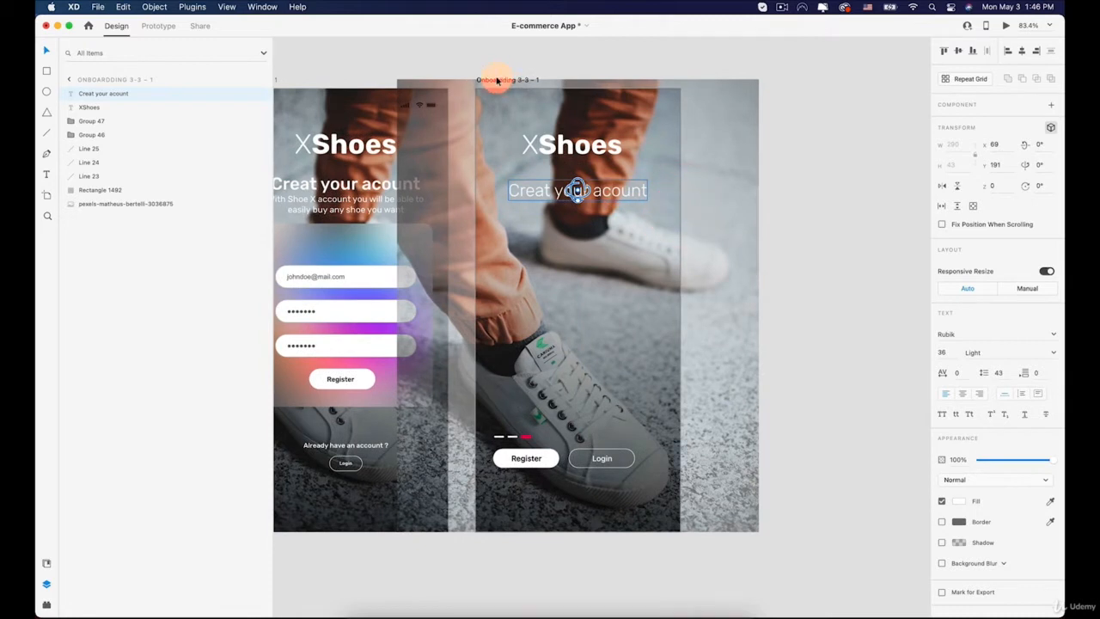
{"action": "left_click_drag", "start_coordinate": [497, 80], "coordinate": [526, 80]}
{"action": "left_click", "coordinate": [608, 190]}
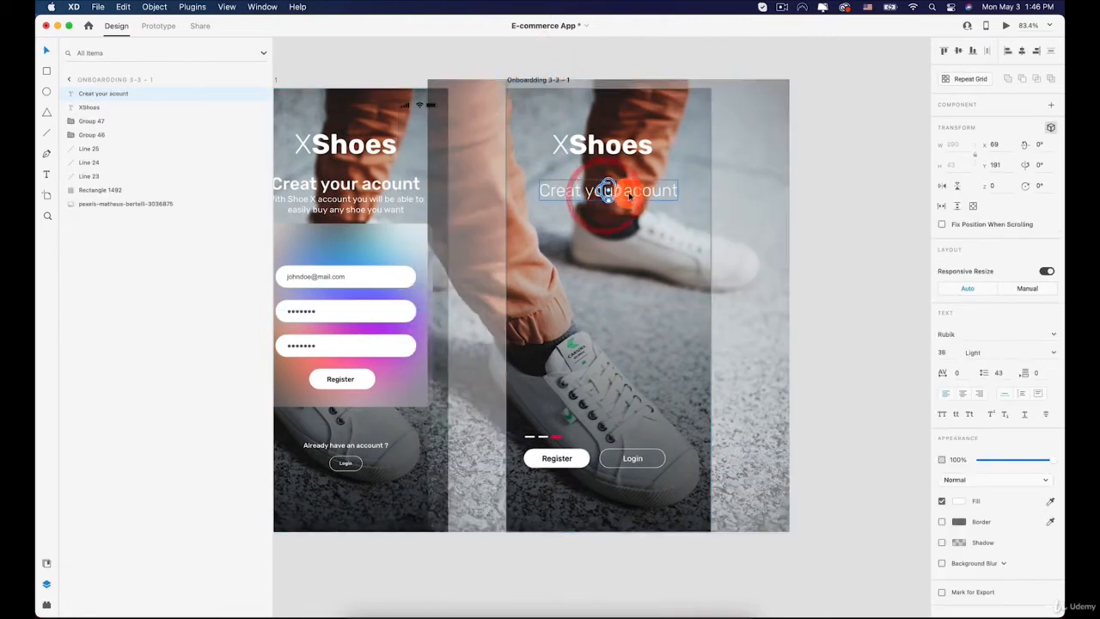
{"action": "left_click_drag", "start_coordinate": [630, 196], "coordinate": [630, 194]}
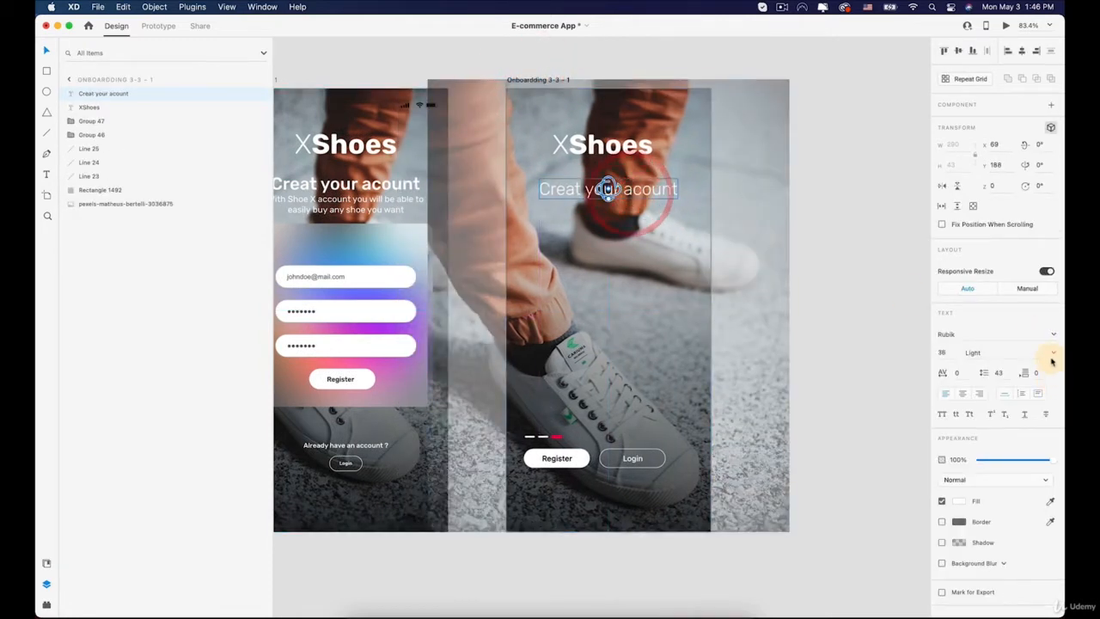
- Set the "Creat your acount" heading to Medium weight and centre it and the XShoes title horizontally on the artboard
{"action": "left_click", "coordinate": [1053, 348]}
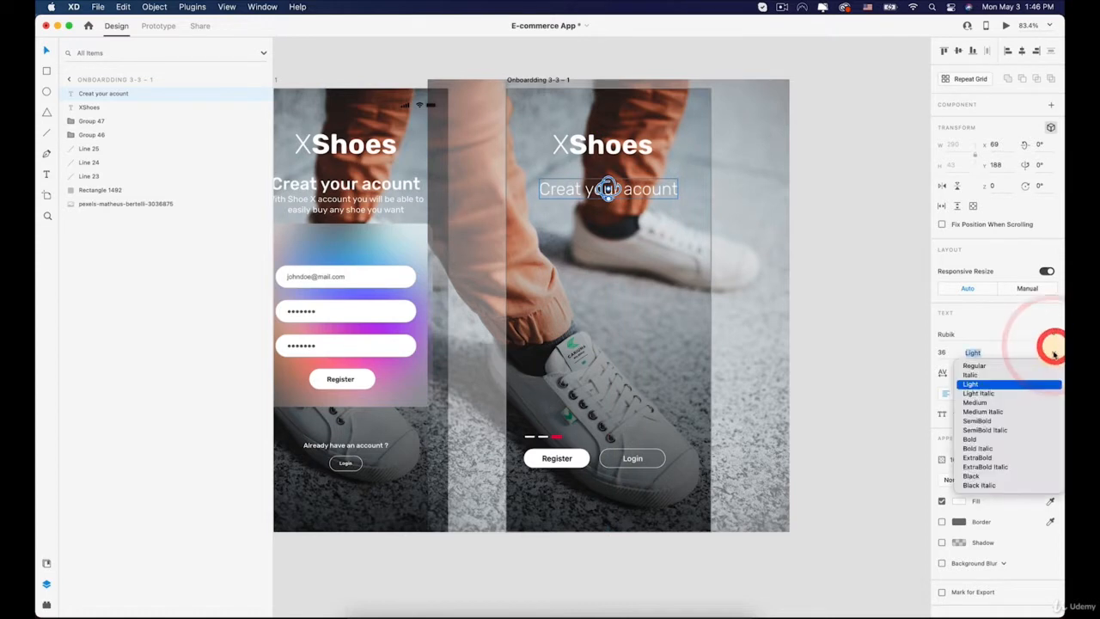
{"action": "left_click", "coordinate": [995, 401]}
{"action": "left_click", "coordinate": [600, 194]}
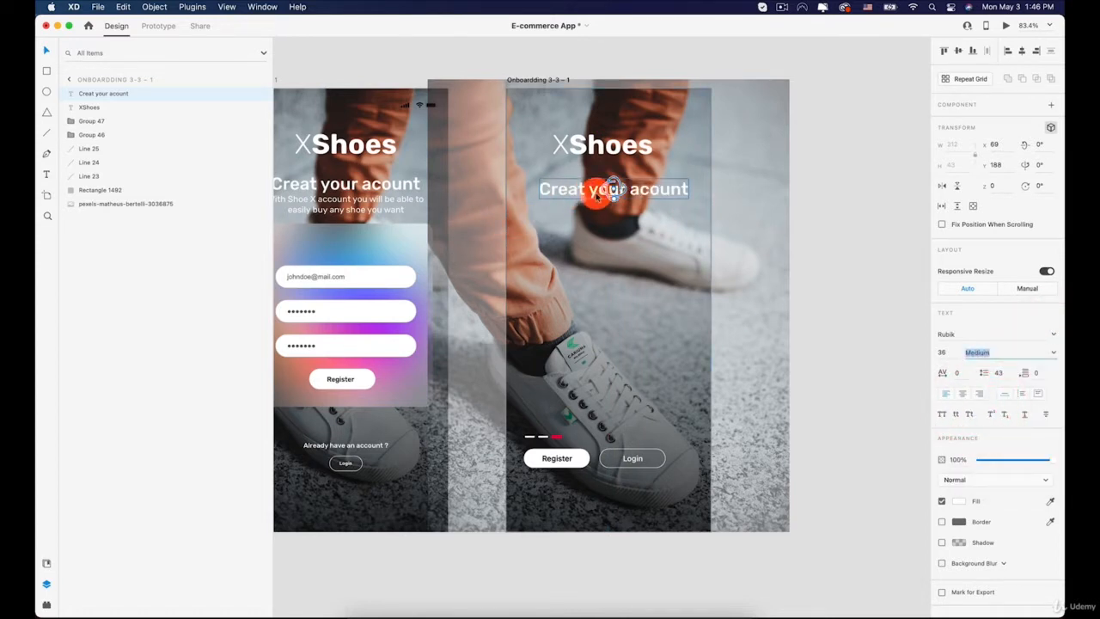
{"action": "left_click", "coordinate": [1022, 51]}
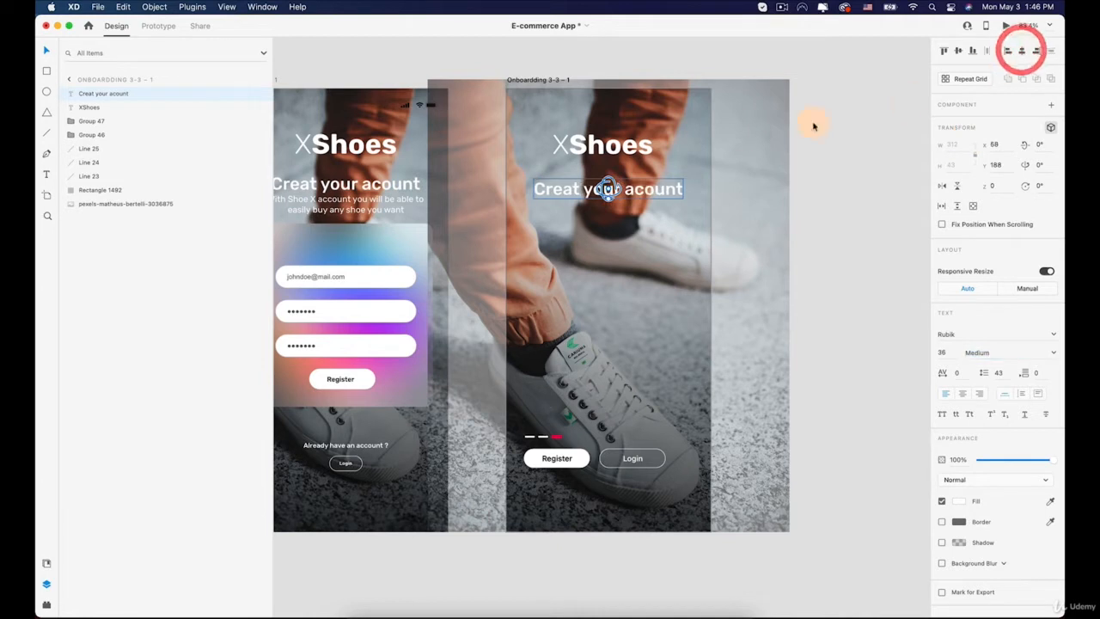
{"action": "left_click", "coordinate": [584, 145]}
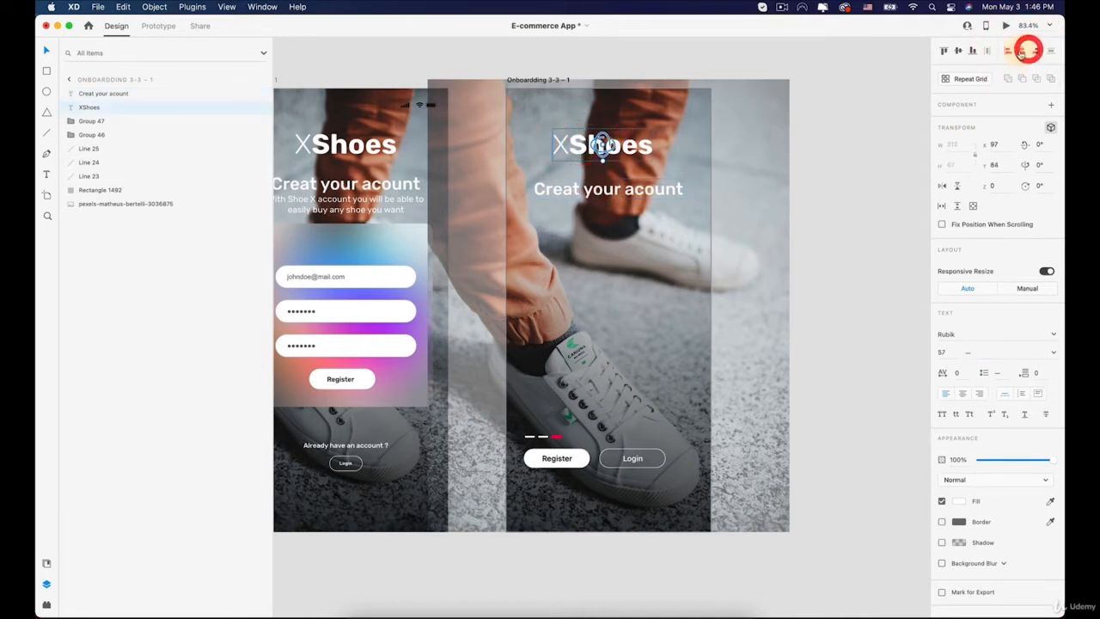
- Duplicate the "Creat your acount" heading below itself and replace the copy's text with the two-line account description copied from Sign up – 1
{"action": "left_click", "coordinate": [614, 196]}
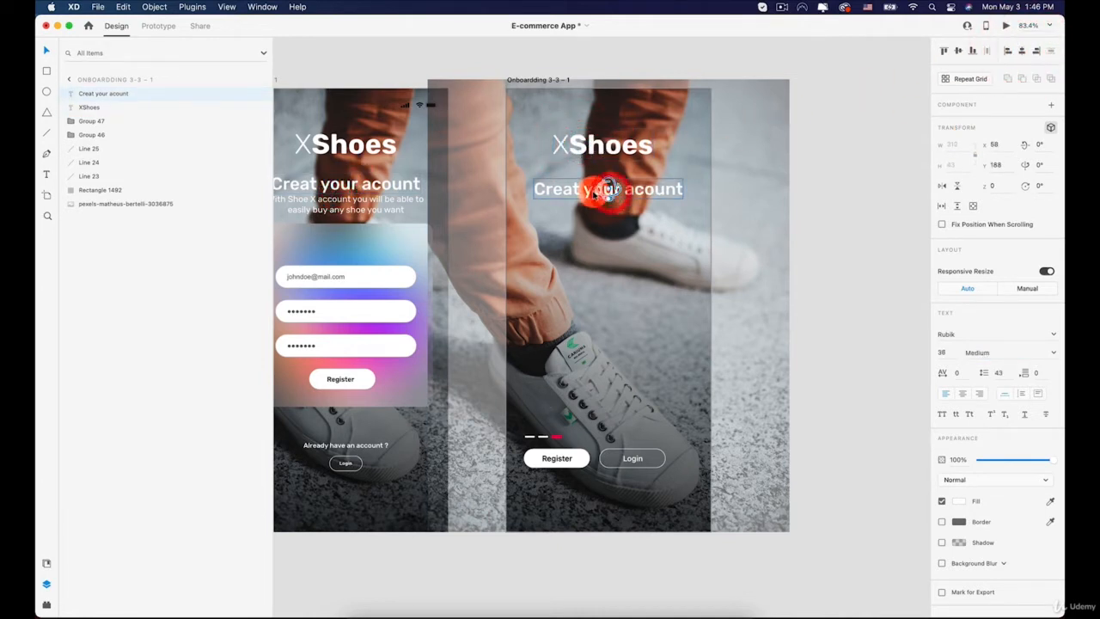
{"action": "left_click_drag", "start_coordinate": [607, 191], "coordinate": [608, 207]}
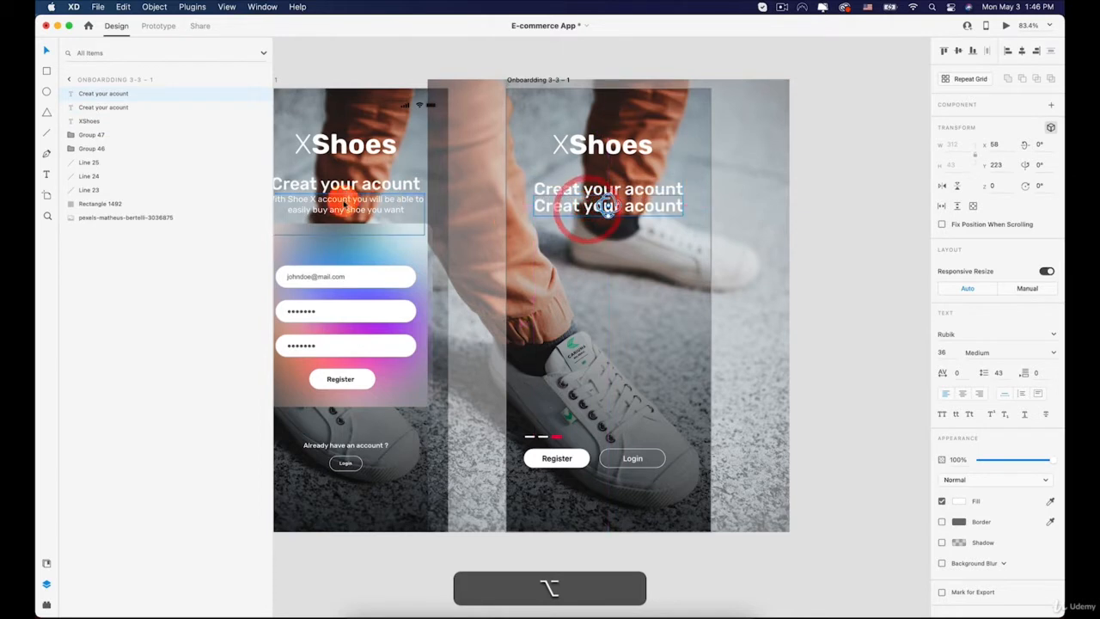
{"action": "left_click", "coordinate": [345, 204]}
{"action": "triple_click", "coordinate": [391, 198]}
{"action": "key", "text": "super+c"}
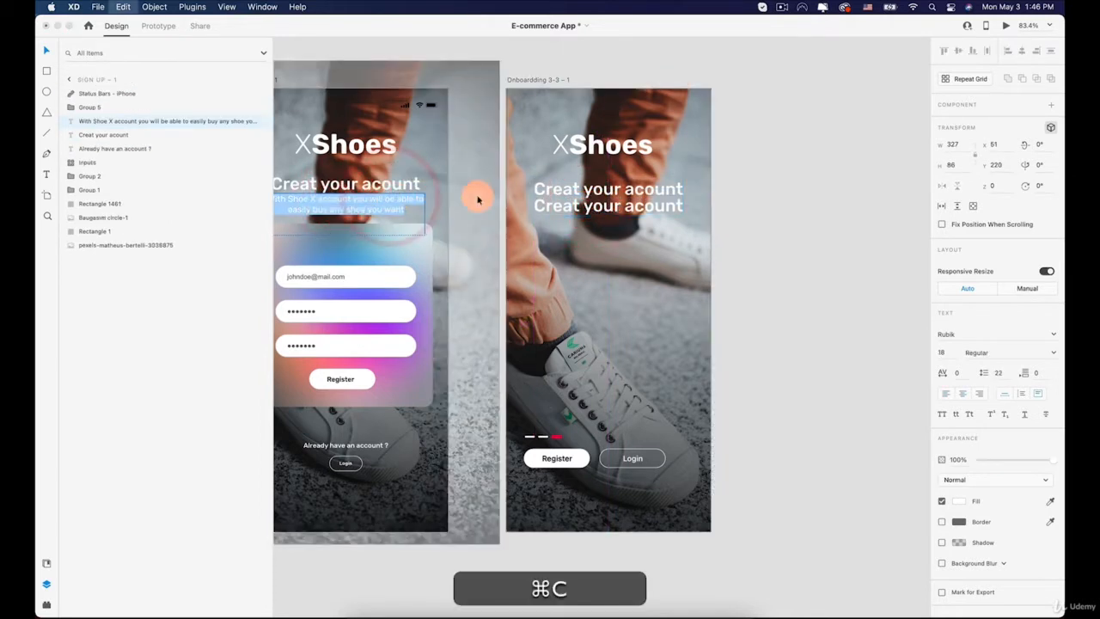
{"action": "double_click", "coordinate": [562, 206]}
{"action": "key", "text": "super+v"}
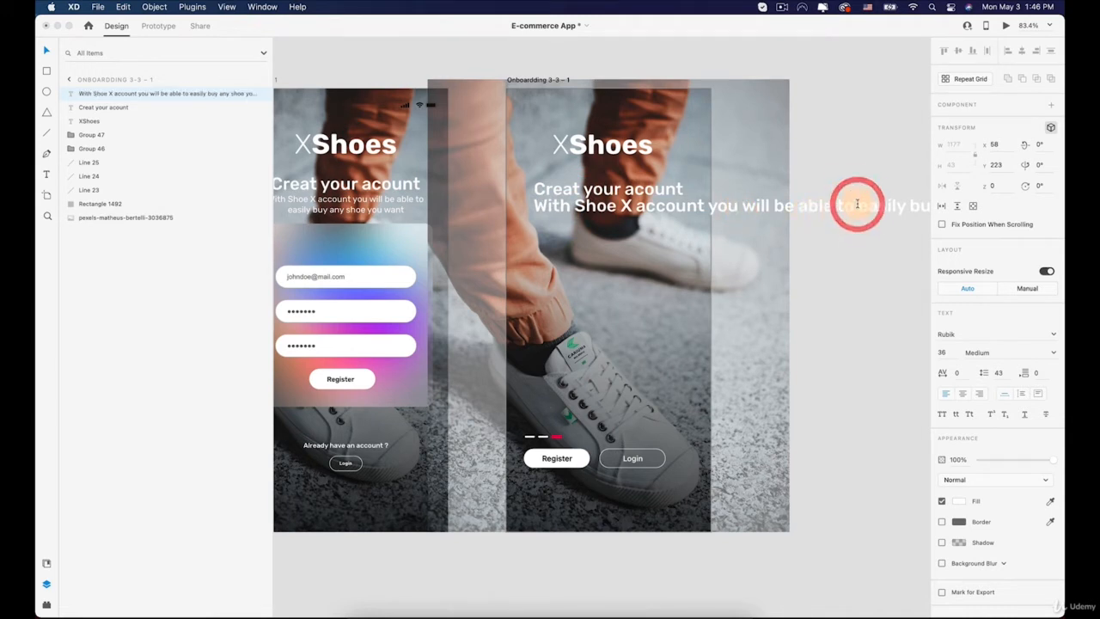
{"action": "key", "text": "Return"}
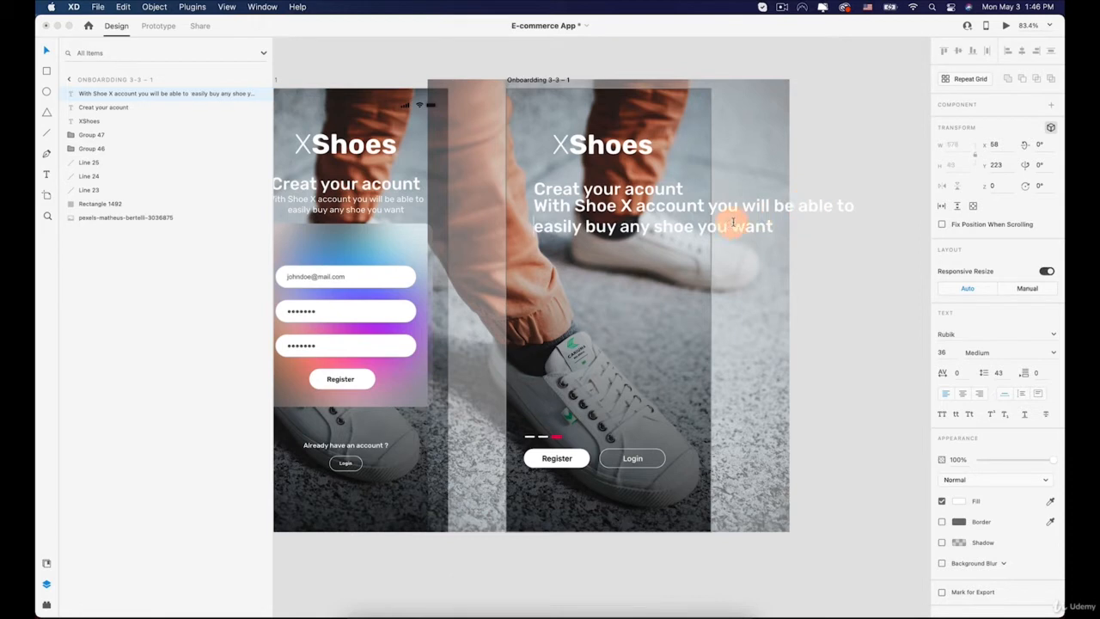
- Centre-align the description text and set it to size 20 with Regular weight
{"action": "key", "text": "super+a"}
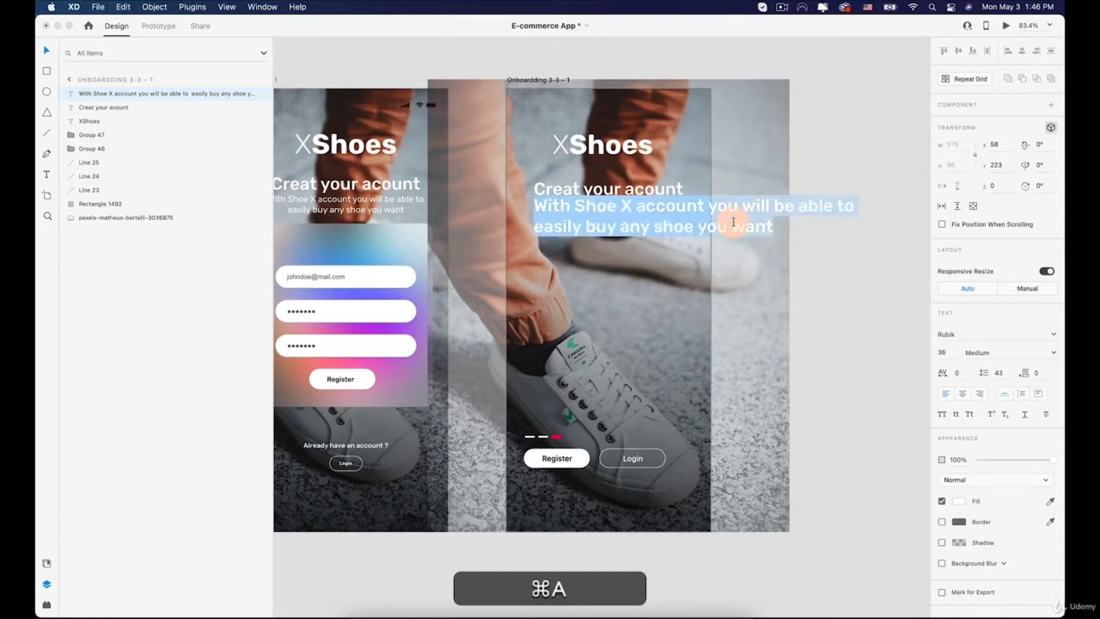
{"action": "left_click", "coordinate": [963, 393]}
{"action": "left_click", "coordinate": [1054, 352]}
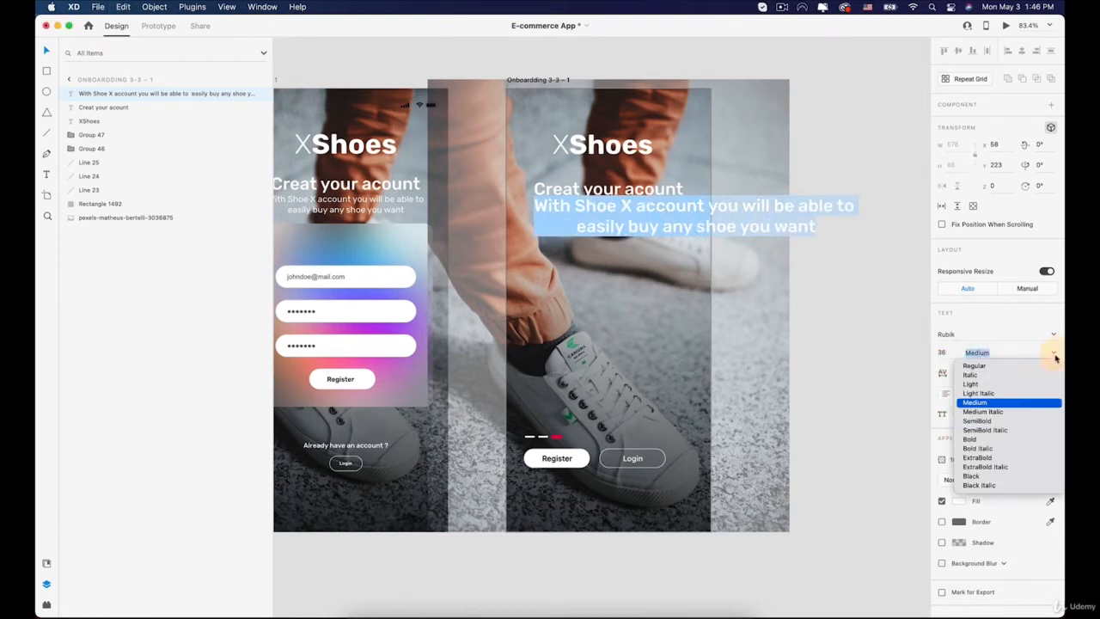
{"action": "left_click", "coordinate": [969, 383]}
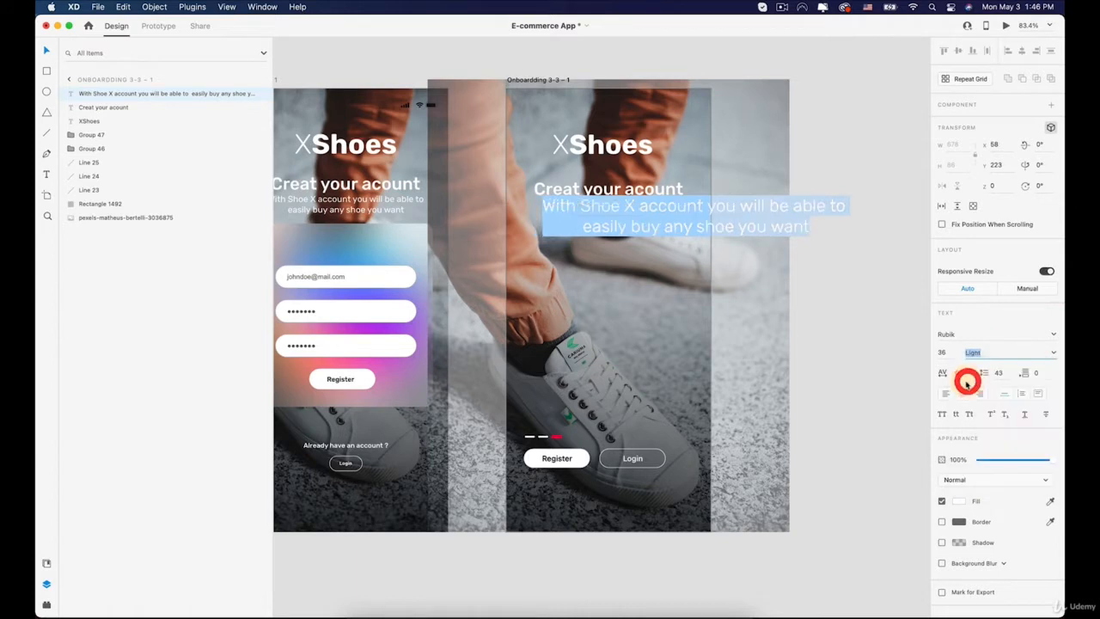
{"action": "left_click", "coordinate": [924, 346]}
{"action": "left_click", "coordinate": [936, 351]}
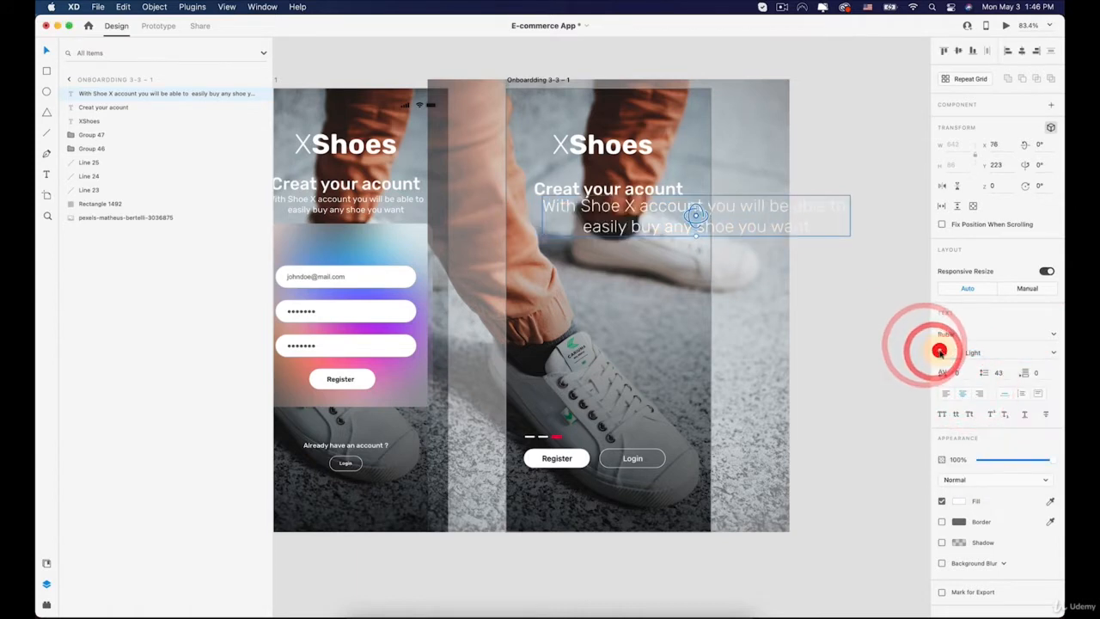
{"action": "key", "text": "shift+Down"}
{"action": "key", "text": "shift+Down"}
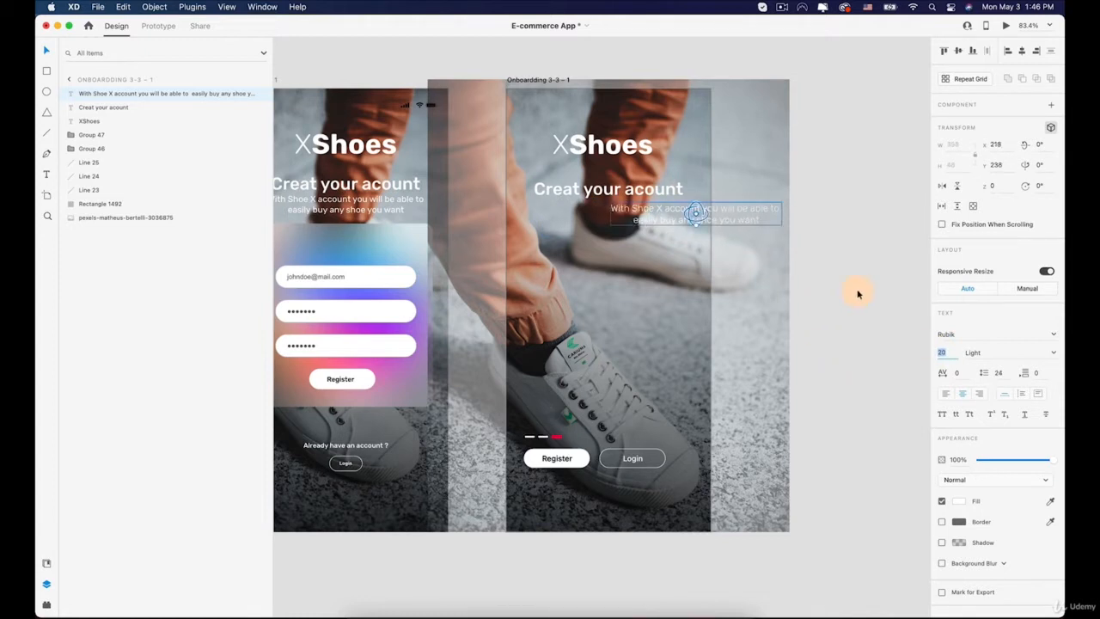
{"action": "left_click", "coordinate": [1053, 349]}
{"action": "left_click", "coordinate": [988, 366]}
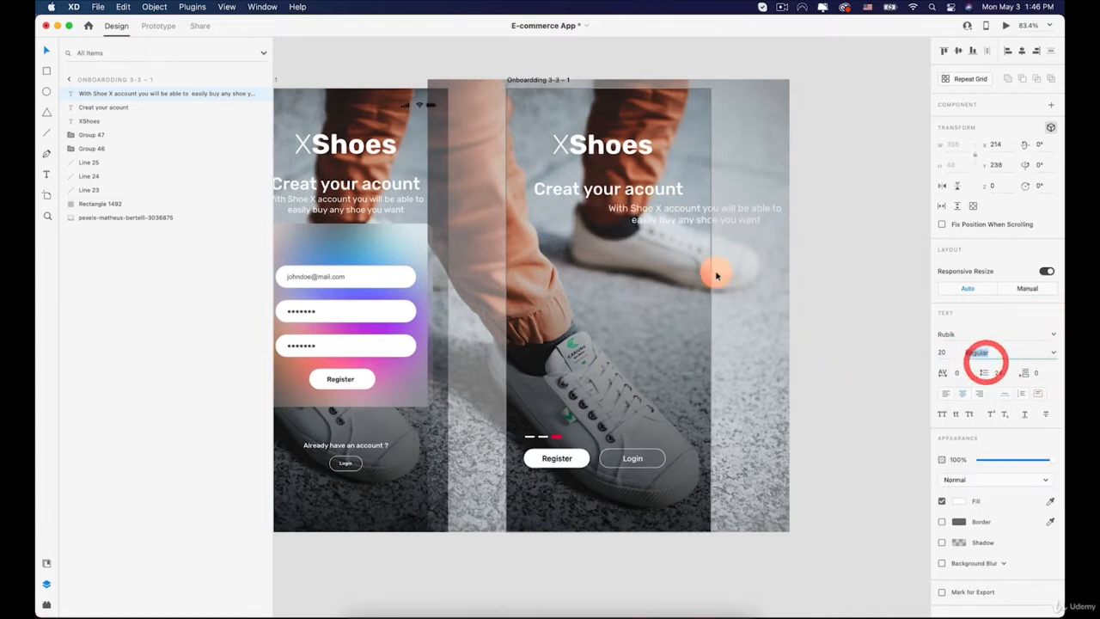
- Move the description directly under the "Creat your acount" heading at Y 231 and centre it horizontally on the artboard
{"action": "left_click_drag", "start_coordinate": [654, 216], "coordinate": [568, 210]}
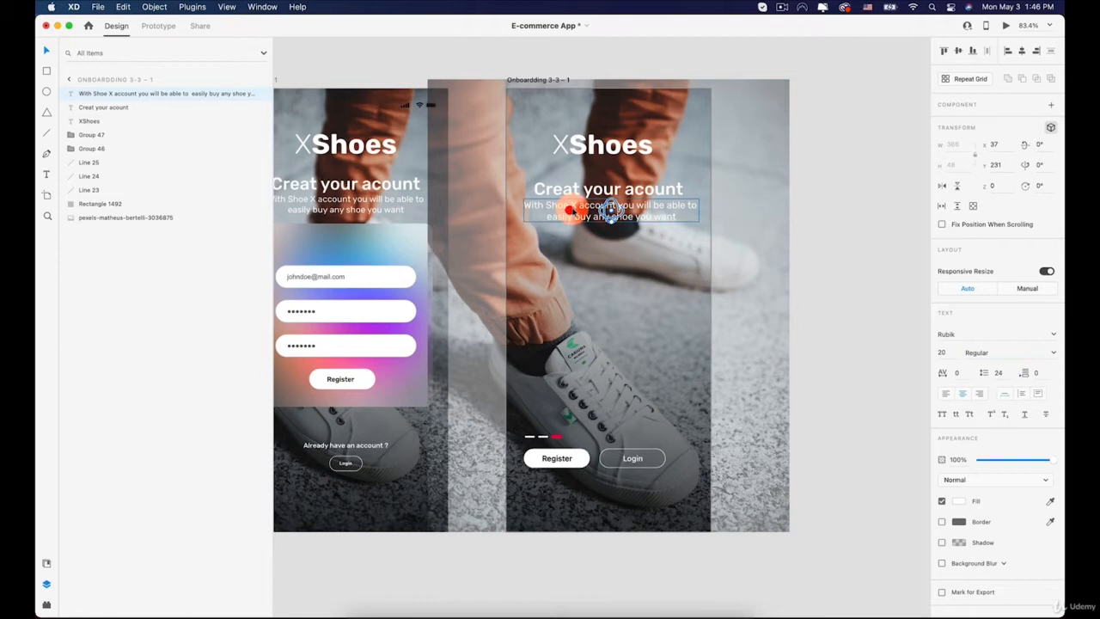
{"action": "left_click", "coordinate": [1022, 51]}
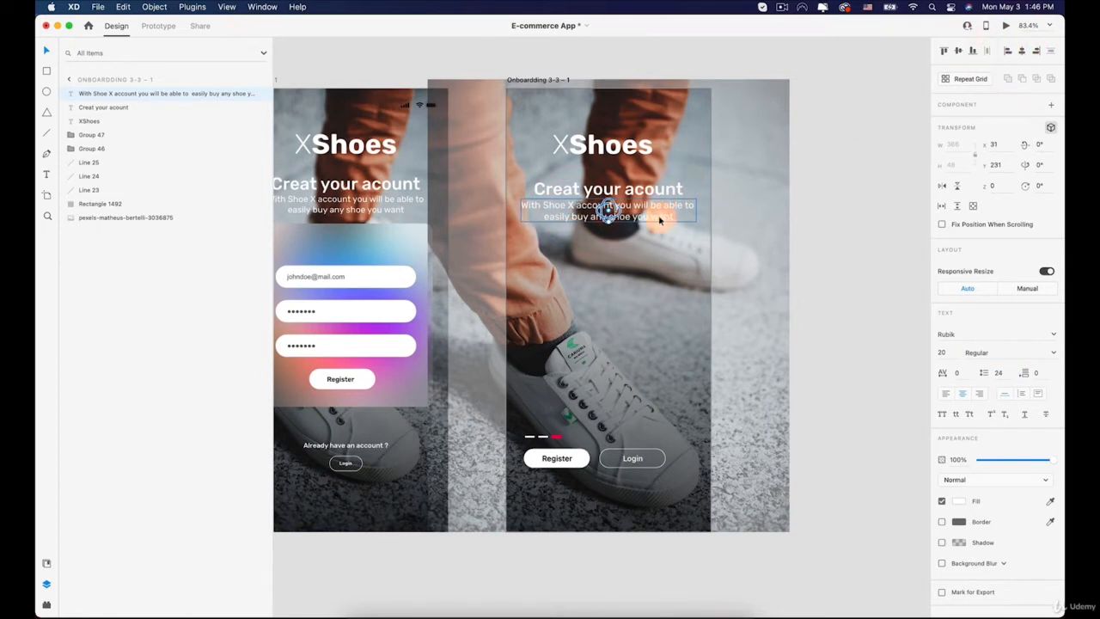
{"action": "left_click", "coordinate": [798, 238]}
{"action": "key", "text": "space"}
{"action": "left_click_drag", "start_coordinate": [661, 208], "coordinate": [709, 161]}
{"action": "scroll", "coordinate": [711, 163], "scroll_direction": "down", "scroll_amount": 3}
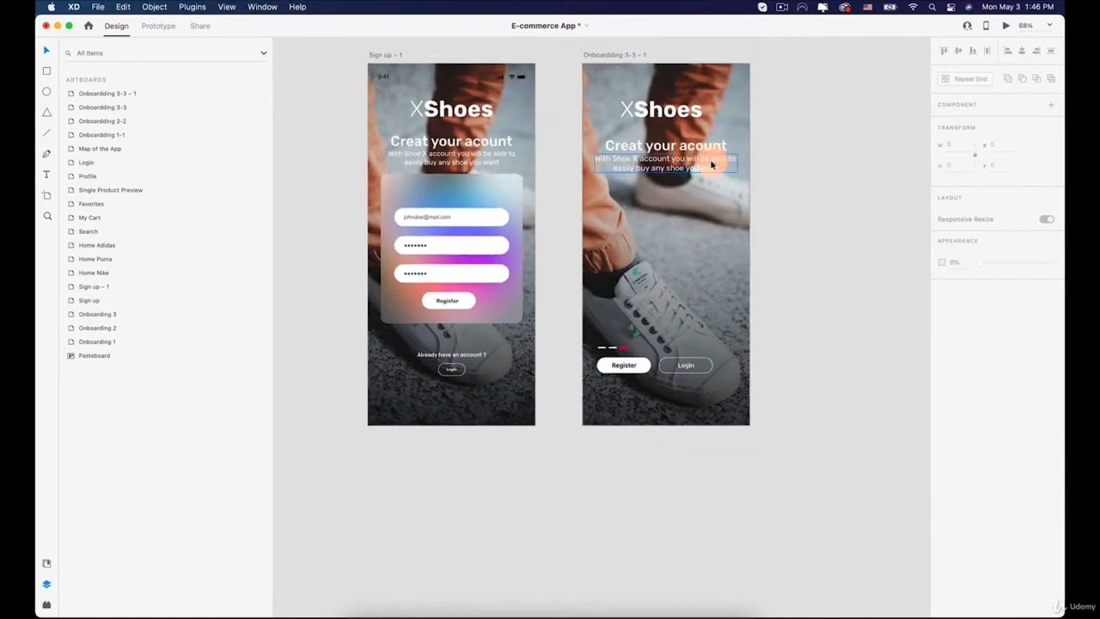
{"action": "key", "text": "space"}
{"action": "left_click_drag", "start_coordinate": [672, 119], "coordinate": [655, 141]}
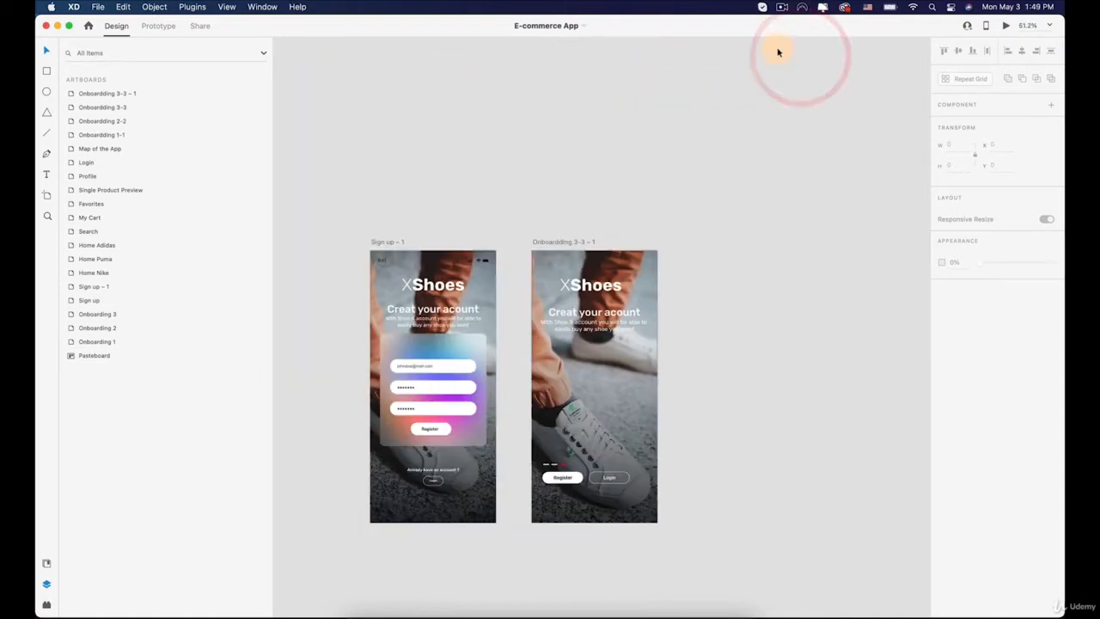
- Draw a rectangle of about 368 by 351 with corner radius 24 below the description and centre it horizontally on the artboard
{"action": "scroll", "coordinate": [624, 349], "scroll_direction": "up", "scroll_amount": 2}
{"action": "key", "text": "space"}
{"action": "left_click_drag", "start_coordinate": [616, 373], "coordinate": [612, 310]}
{"action": "scroll", "coordinate": [587, 342], "scroll_direction": "up", "scroll_amount": 3}
{"action": "key", "text": "space"}
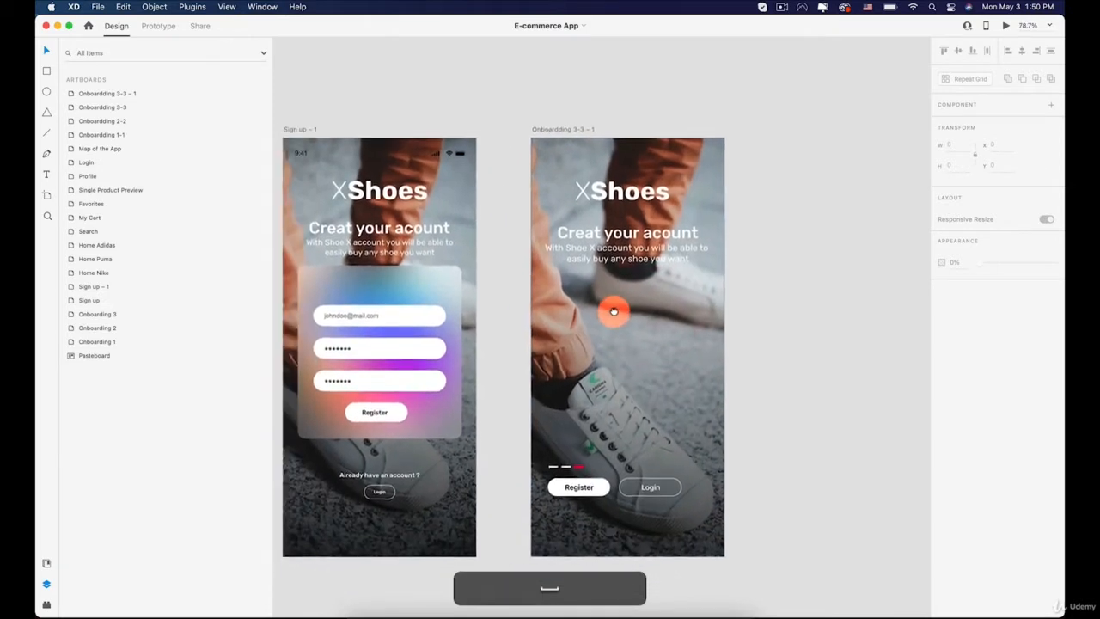
{"action": "left_click", "coordinate": [426, 298]}
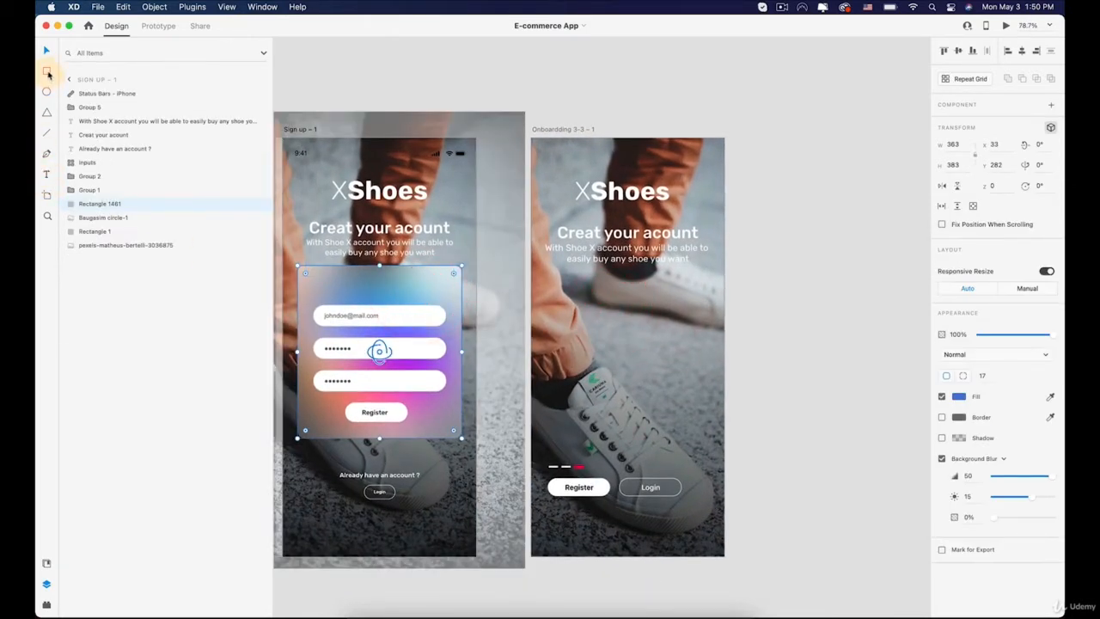
{"action": "left_click", "coordinate": [47, 71]}
{"action": "left_click_drag", "start_coordinate": [548, 290], "coordinate": [714, 447]}
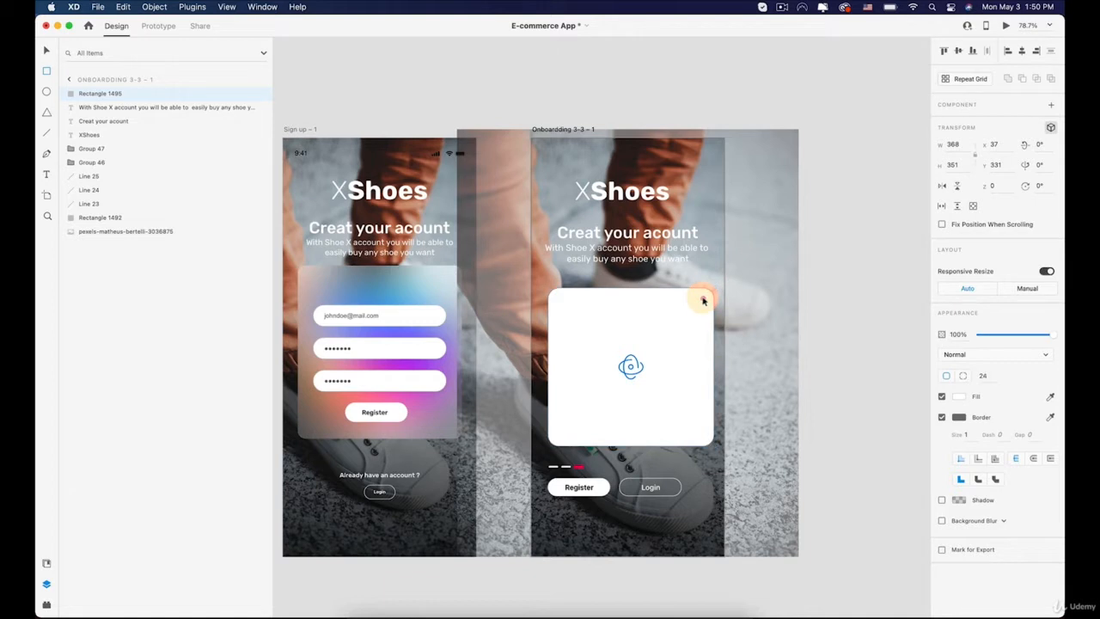
{"action": "left_click", "coordinate": [1022, 51]}
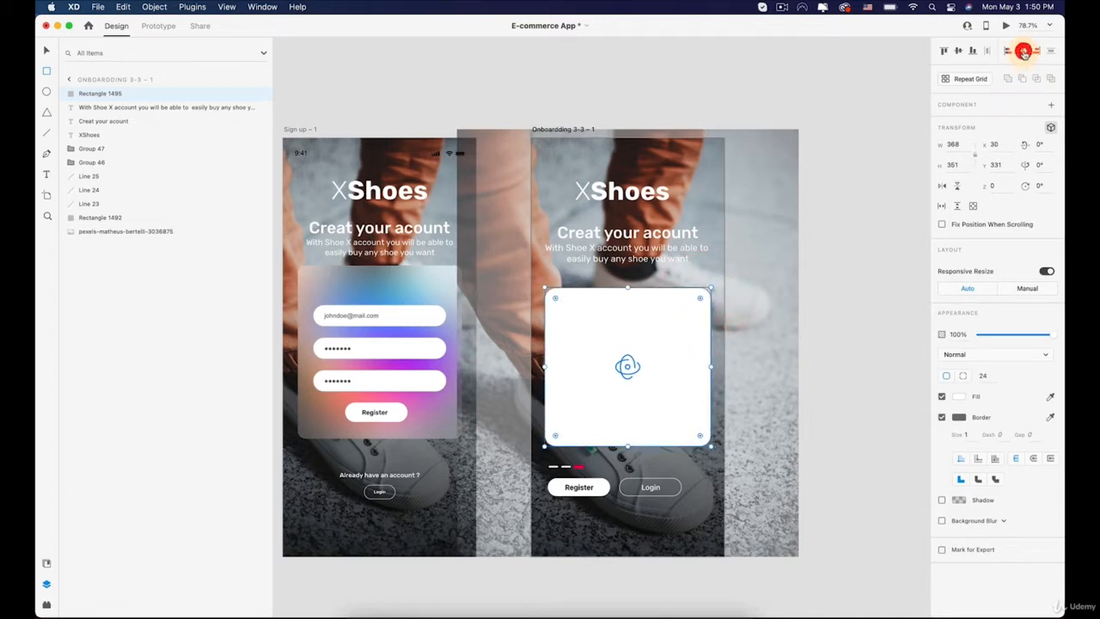
- Remove the rectangle's border and give it a background blur with 2% blur opacity
{"action": "left_click", "coordinate": [941, 418]}
{"action": "left_click", "coordinate": [945, 459]}
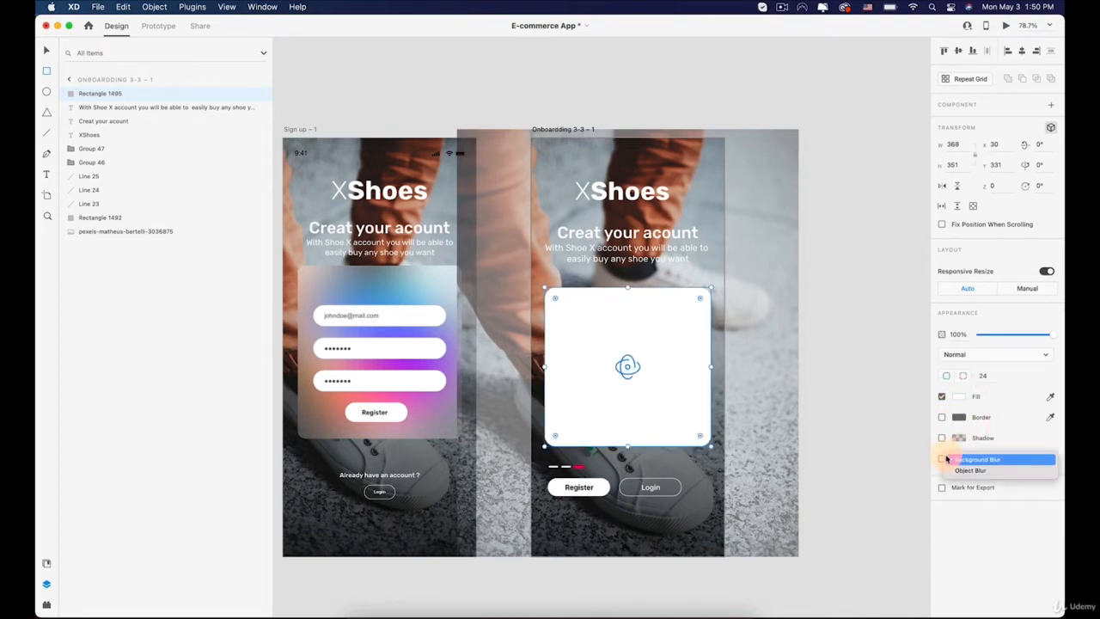
{"action": "left_click", "coordinate": [943, 459]}
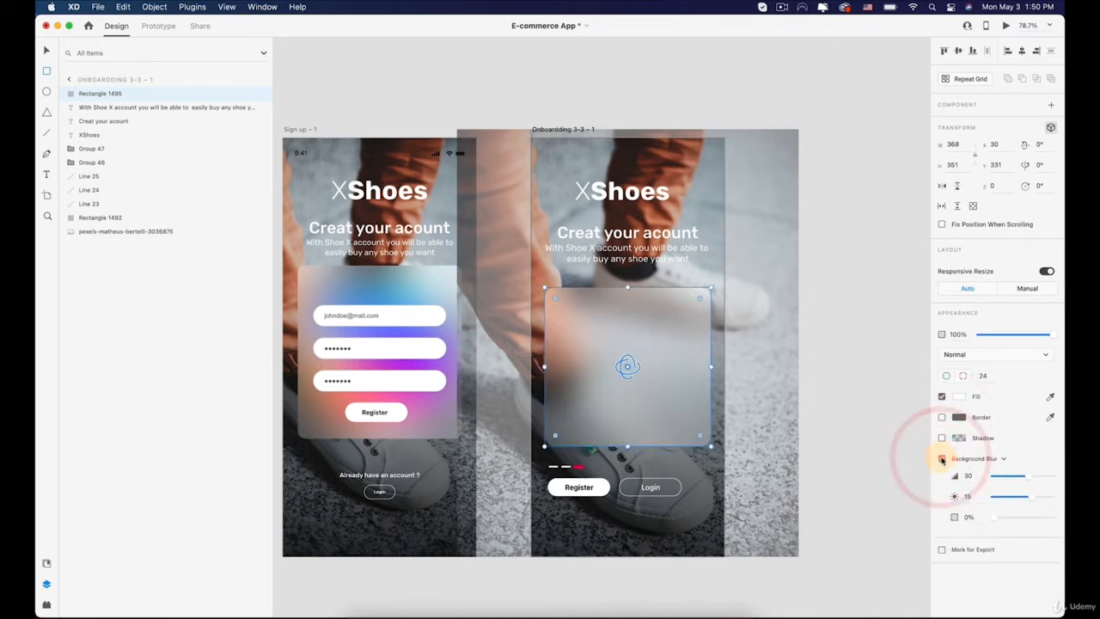
{"action": "left_click_drag", "start_coordinate": [996, 520], "coordinate": [998, 520]}
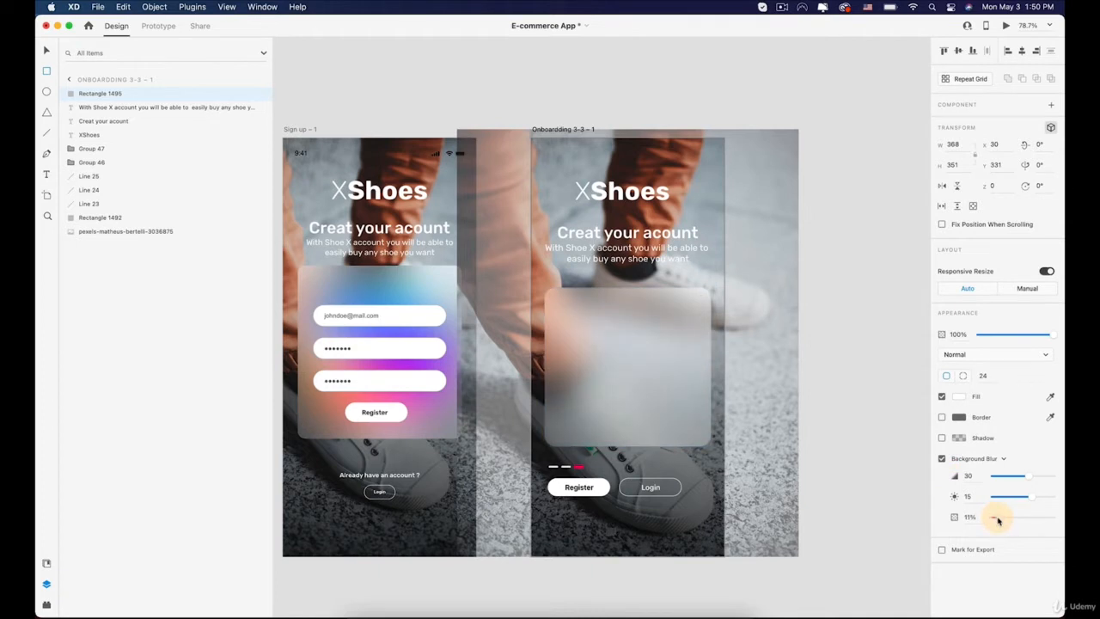
{"action": "left_click", "coordinate": [994, 518]}
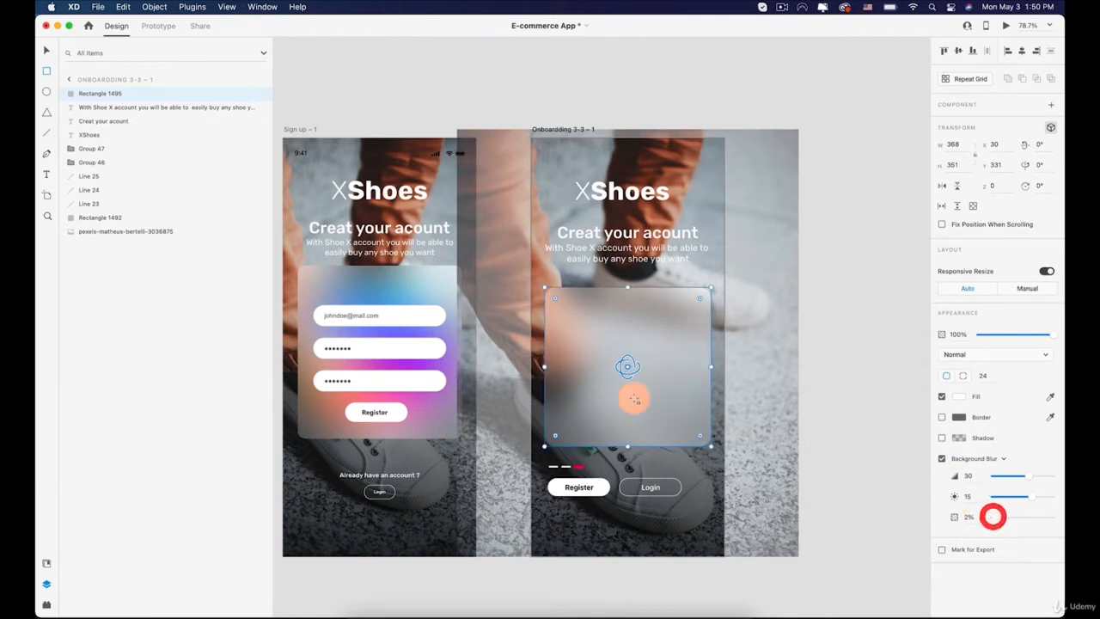
{"action": "left_click", "coordinate": [812, 254]}
{"action": "key", "text": "v"}
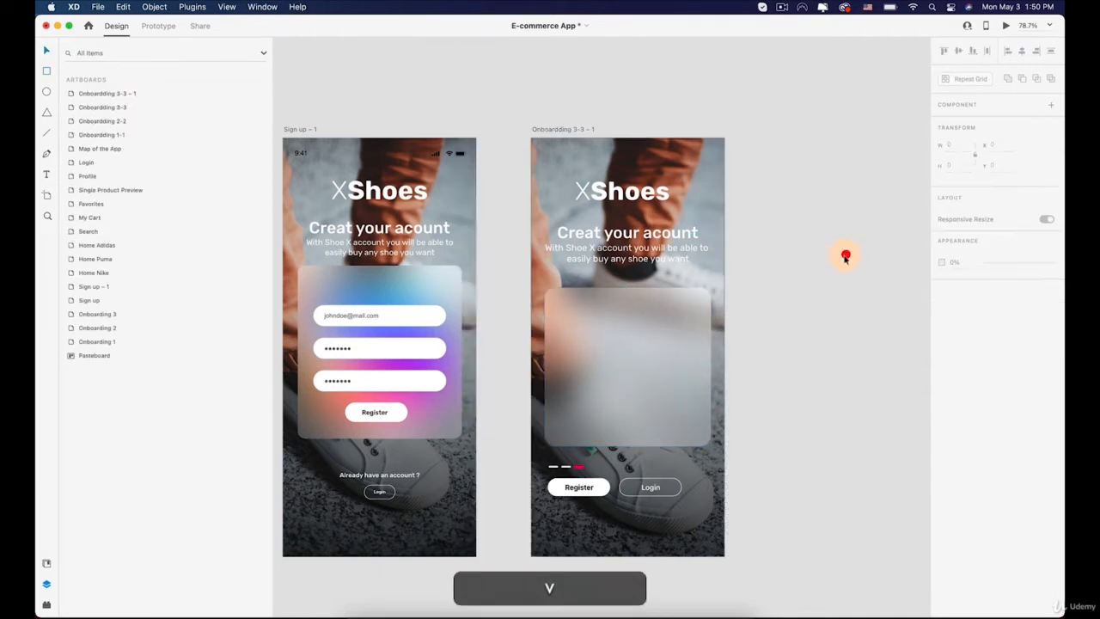
- Shift the heading, description and blurred panel upward, placing the panel at Y 288, and extend the panel's height to 368
{"action": "left_click_drag", "start_coordinate": [627, 332], "coordinate": [627, 318]}
{"action": "left_click", "coordinate": [607, 253]}
{"action": "left_click", "coordinate": [607, 237], "text": "shift"}
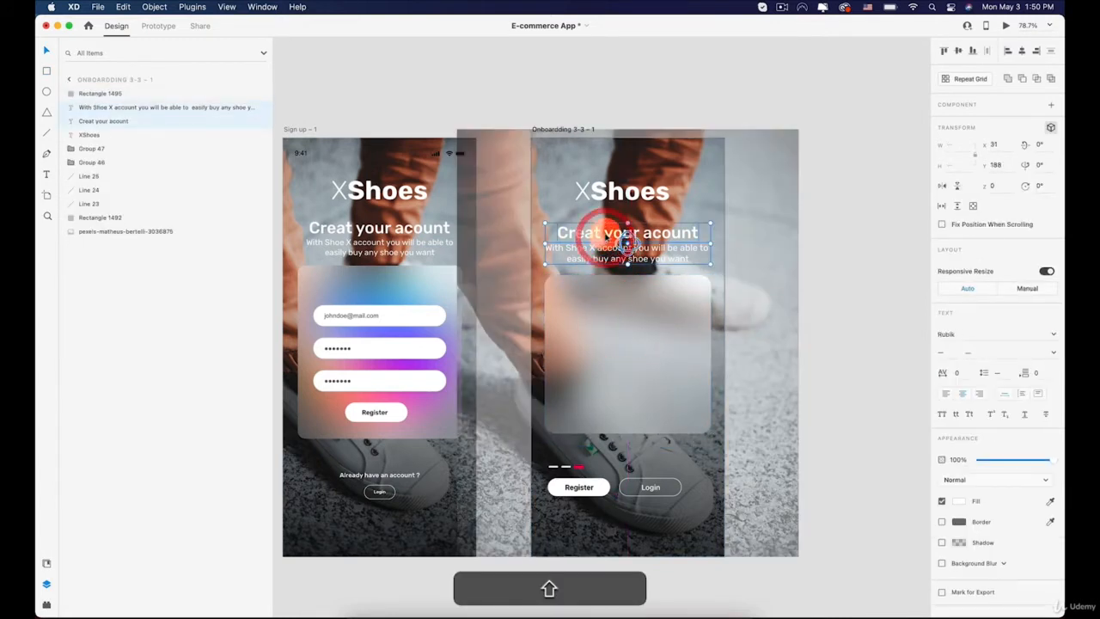
{"action": "mouse_move", "coordinate": [607, 238]}
{"action": "left_mouse_down"}
{"action": "mouse_move", "coordinate": [610, 223]}
{"action": "mouse_move", "coordinate": [607, 234]}
{"action": "left_mouse_up"}
{"action": "left_click_drag", "start_coordinate": [591, 312], "coordinate": [590, 302]}
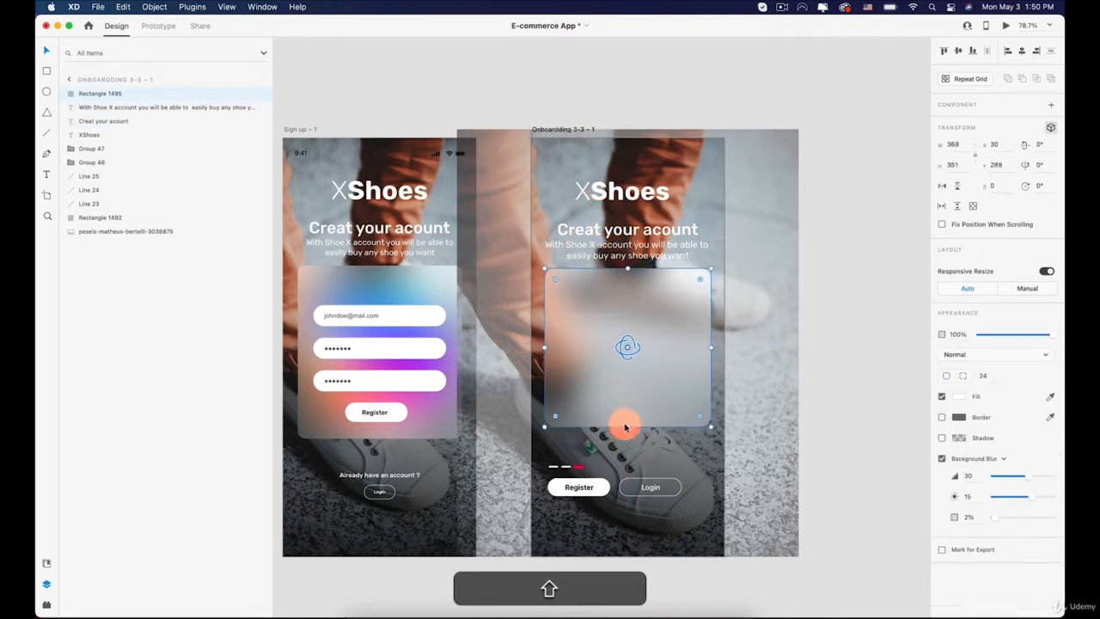
{"action": "left_click_drag", "start_coordinate": [628, 424], "coordinate": [626, 434]}
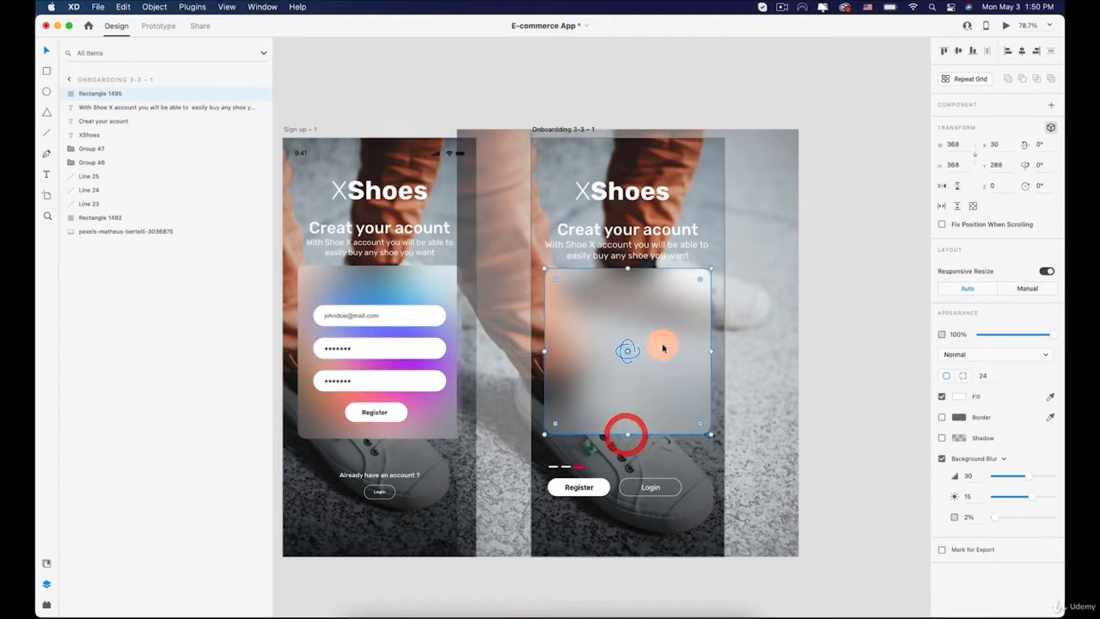
{"action": "left_click", "coordinate": [787, 300]}
- Copy the multicoloured gradient circle image located below the shoe images on the pasteboard
{"action": "scroll", "coordinate": [511, 386], "scroll_direction": "down", "scroll_amount": 2}
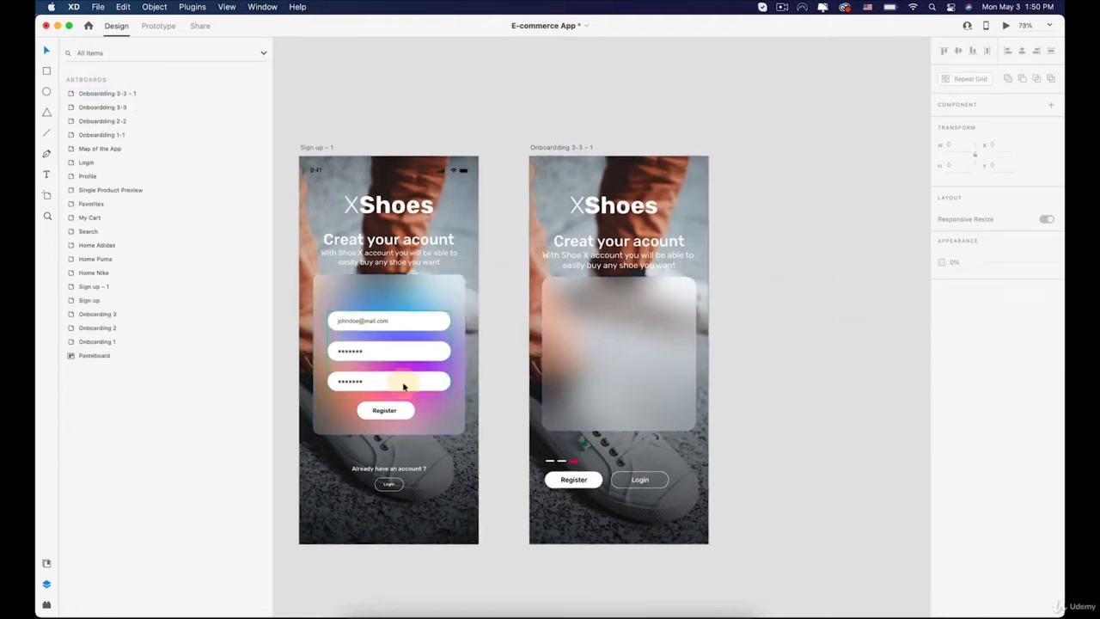
{"action": "scroll", "coordinate": [597, 324], "scroll_direction": "down", "scroll_amount": 5}
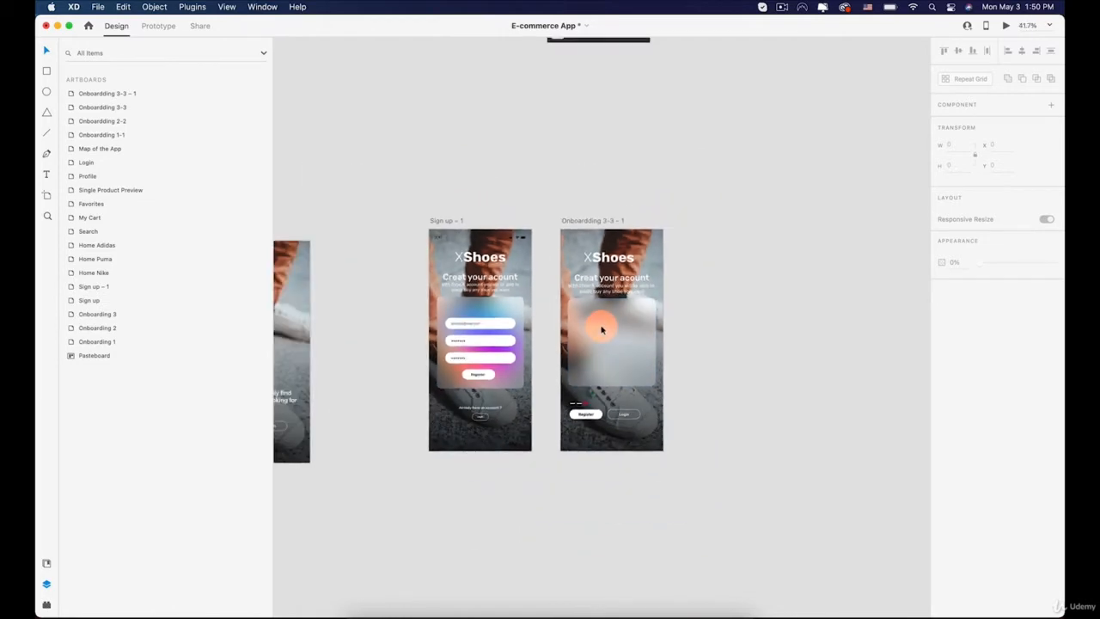
{"action": "key", "text": "space"}
{"action": "left_click_drag", "start_coordinate": [438, 119], "coordinate": [513, 290]}
{"action": "left_click_drag", "start_coordinate": [475, 168], "coordinate": [507, 332]}
{"action": "left_click", "coordinate": [530, 202]}
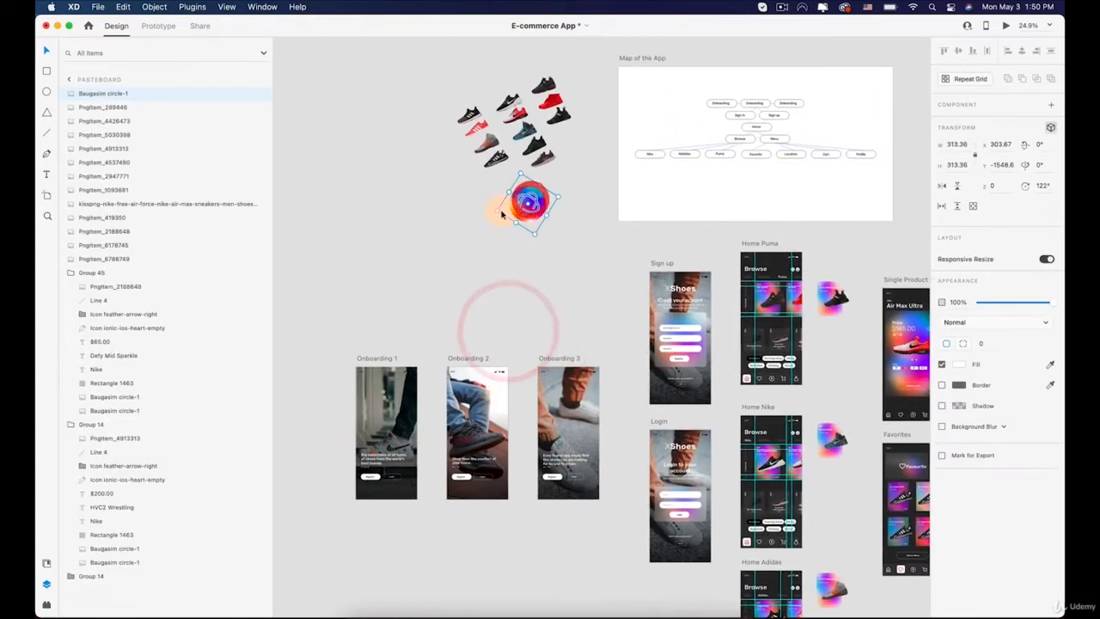
{"action": "scroll", "coordinate": [541, 210], "scroll_direction": "up", "scroll_amount": 5}
{"action": "scroll", "coordinate": [532, 207], "scroll_direction": "down", "scroll_amount": 3}
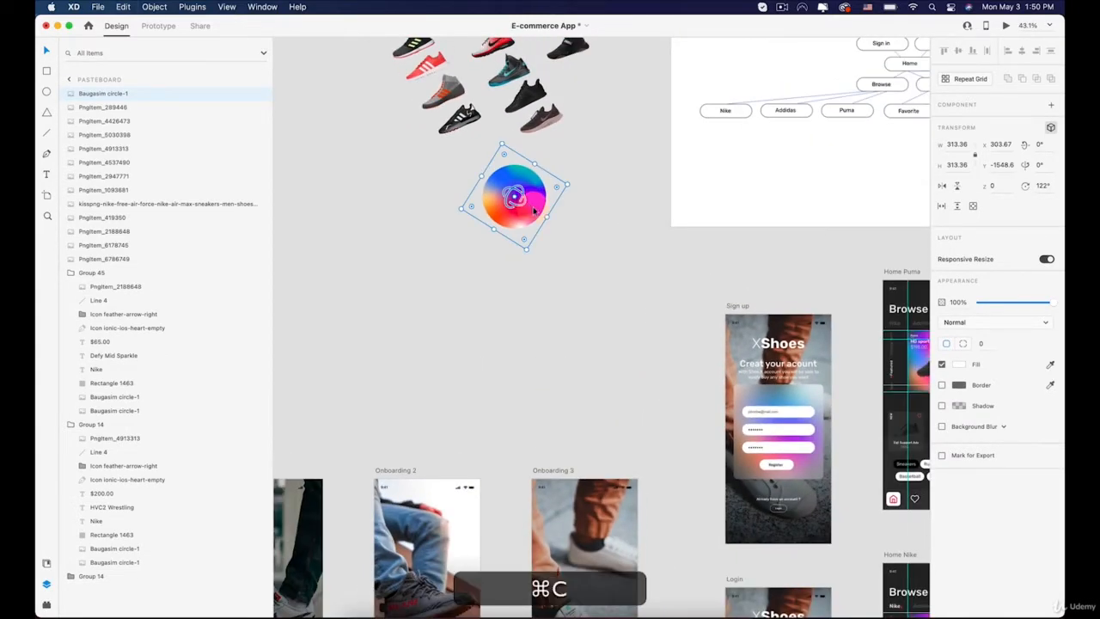
- Paste the gradient circle onto the Onboardding 3-3 – 1 artboard, over the blurred panel
{"action": "left_click_drag", "start_coordinate": [587, 335], "coordinate": [545, 129]}
{"action": "left_click_drag", "start_coordinate": [629, 169], "coordinate": [474, 108]}
{"action": "left_click_drag", "start_coordinate": [590, 369], "coordinate": [474, 39]}
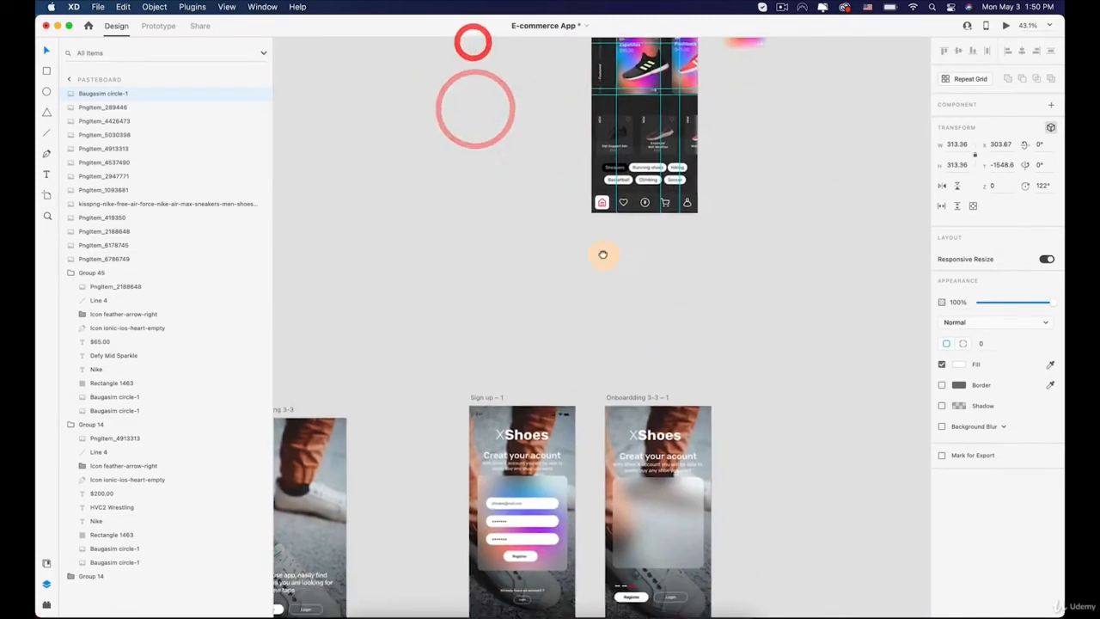
{"action": "left_click_drag", "start_coordinate": [616, 336], "coordinate": [590, 205]}
{"action": "left_click", "coordinate": [611, 262]}
{"action": "key", "text": "super+v"}
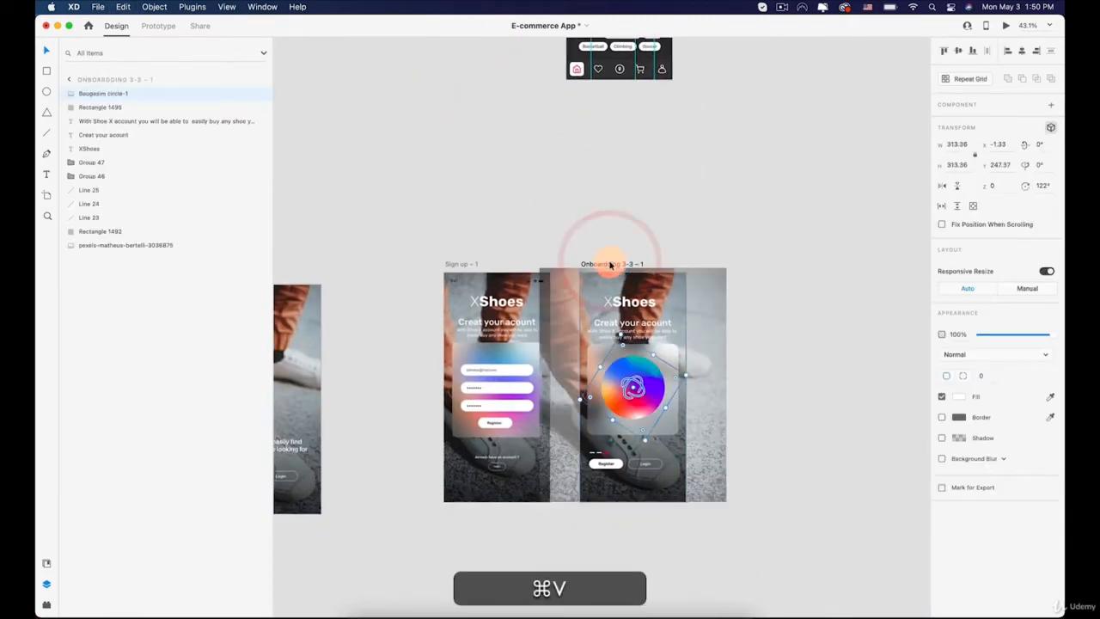
{"action": "scroll", "coordinate": [638, 379], "scroll_direction": "up", "scroll_amount": 5}
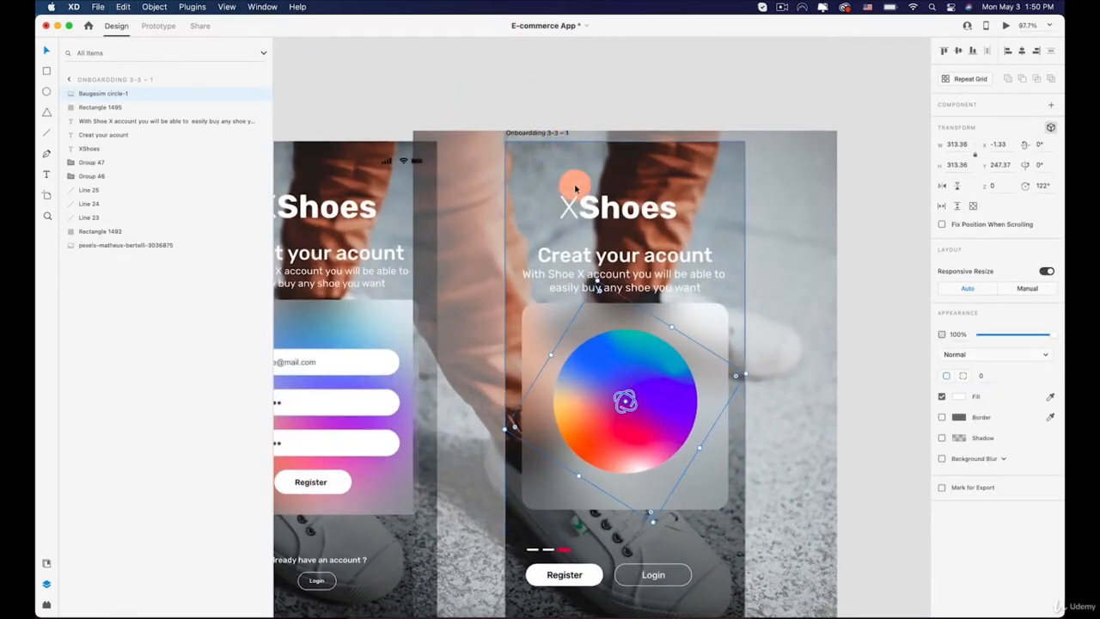
{"action": "scroll", "coordinate": [662, 390], "scroll_direction": "down", "scroll_amount": 2}
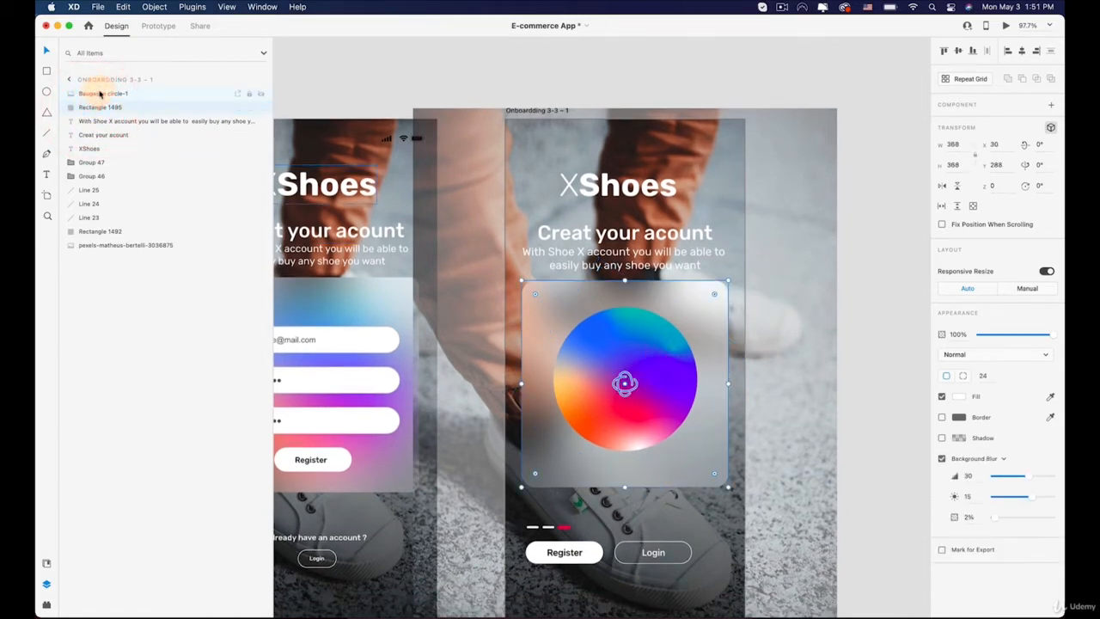
- Place the gradient circle beneath the blurred panel and nudge it to X -11.33, Y 257.37
{"action": "left_click_drag", "start_coordinate": [100, 92], "coordinate": [95, 108]}
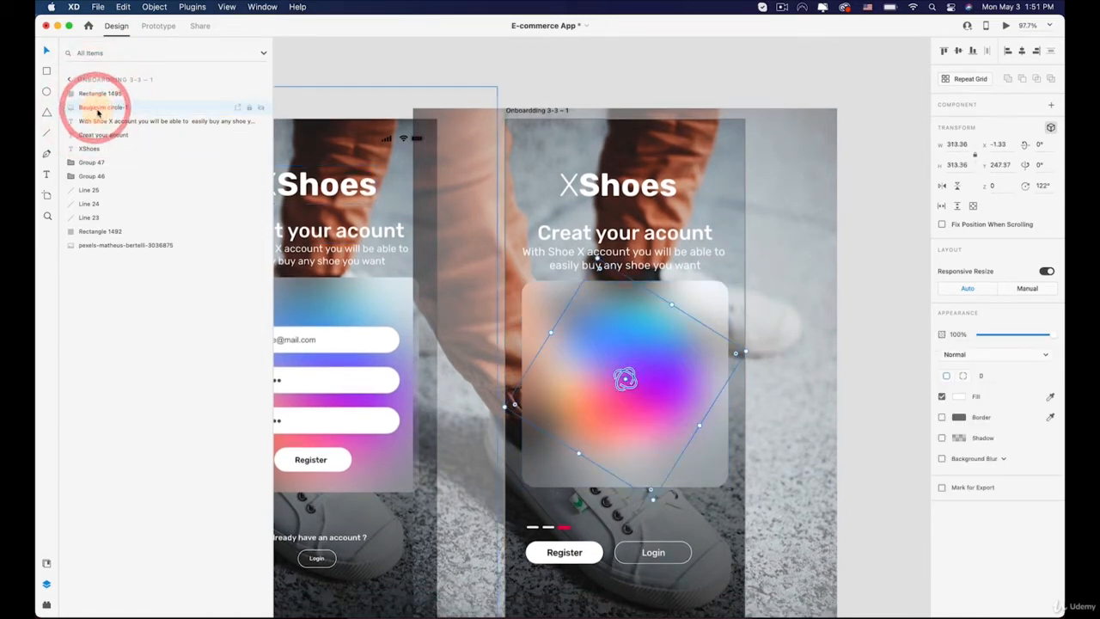
{"action": "key", "text": "shift+Down"}
{"action": "key", "text": "shift+Down"}
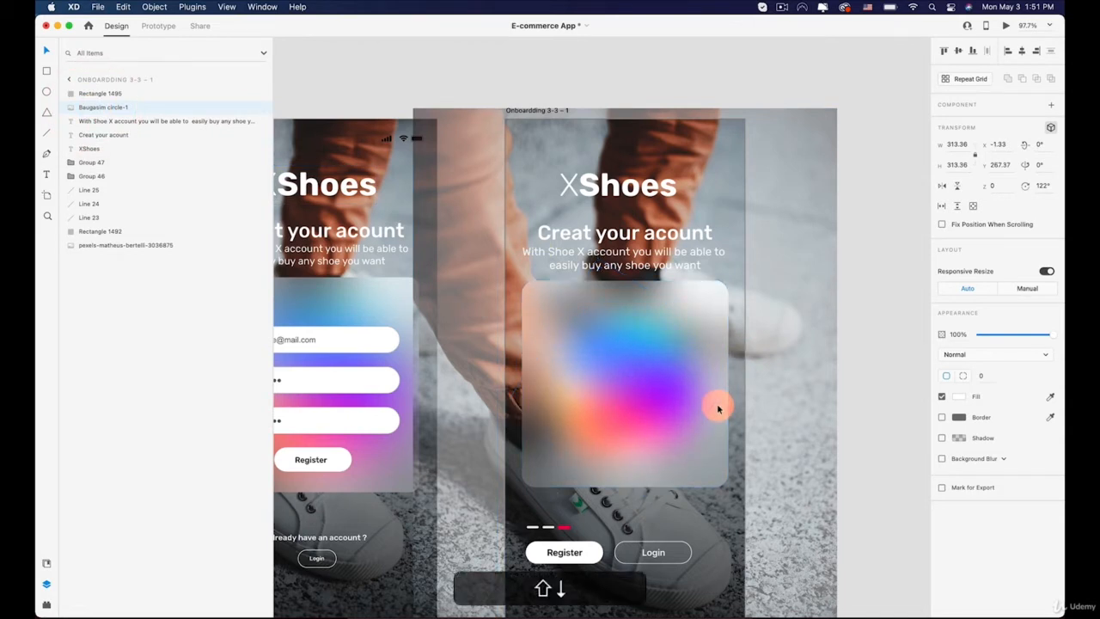
{"action": "key", "text": "shift+Left"}
{"action": "key", "text": "shift+Up"}
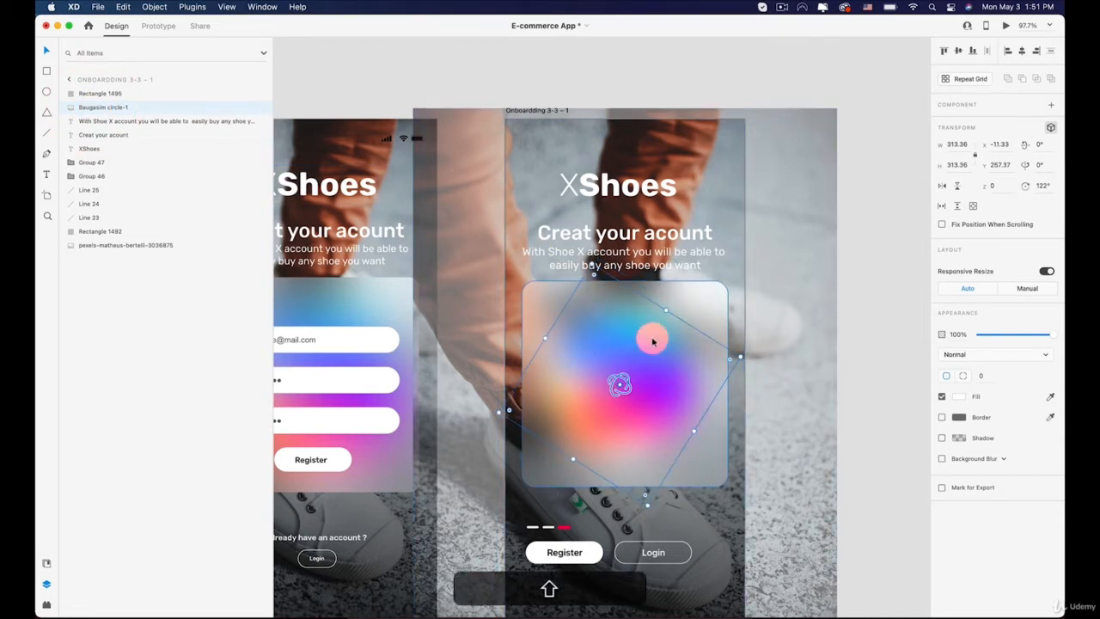
- Set the panel's background blur amount to 33
{"action": "left_click", "coordinate": [710, 289]}
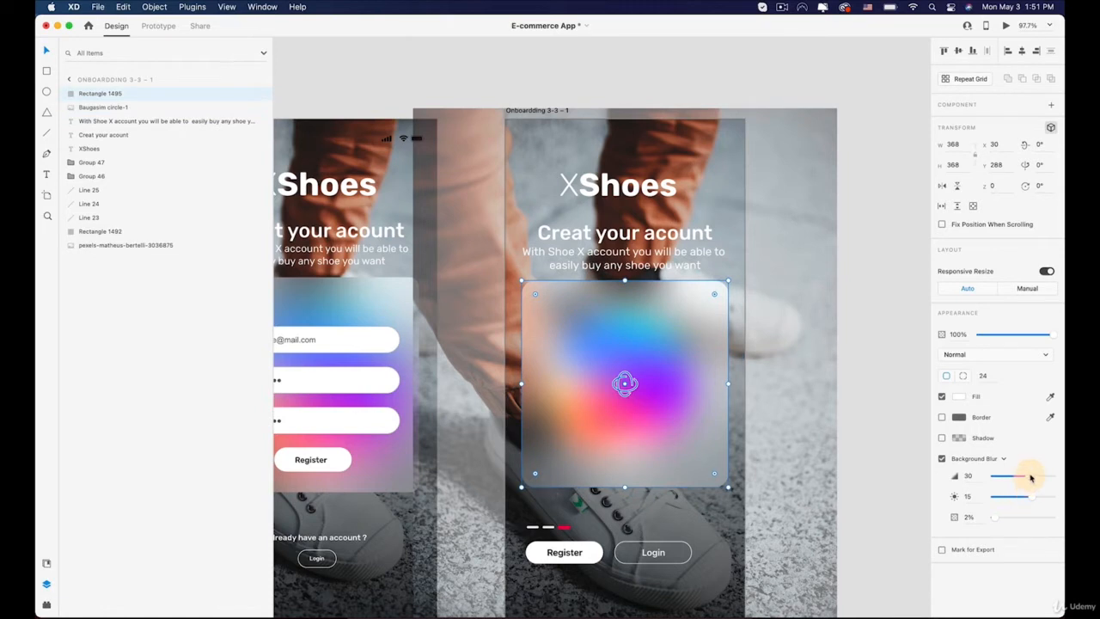
{"action": "left_click_drag", "start_coordinate": [1029, 475], "coordinate": [1031, 476]}
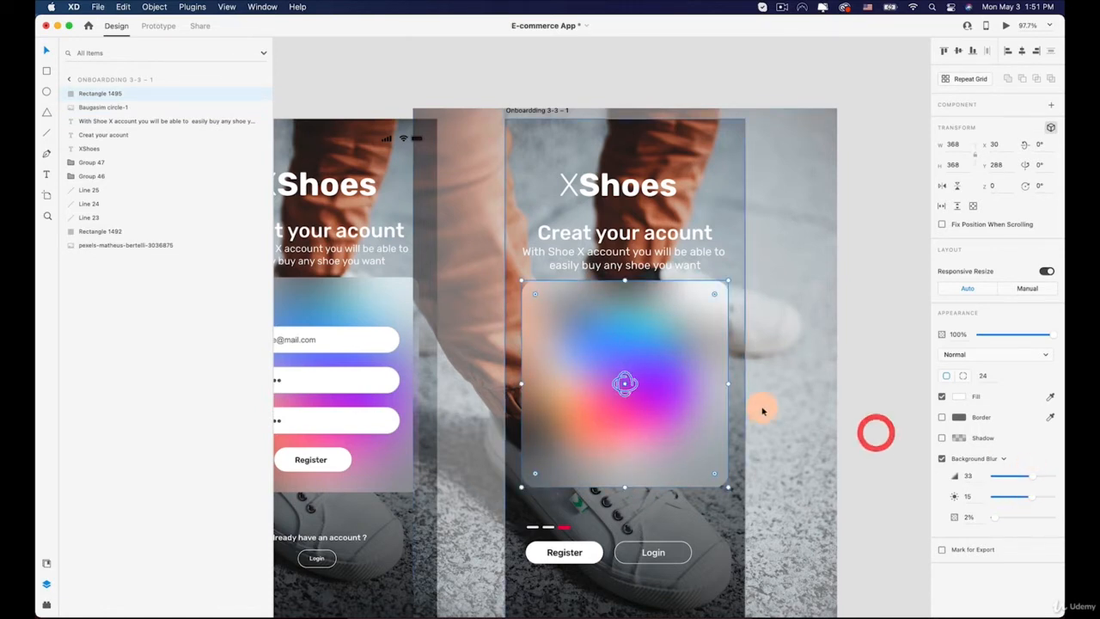
{"action": "left_click", "coordinate": [810, 418]}
{"action": "scroll", "coordinate": [810, 417], "scroll_direction": "down", "scroll_amount": 3}
{"action": "left_click_drag", "start_coordinate": [811, 418], "coordinate": [684, 360]}
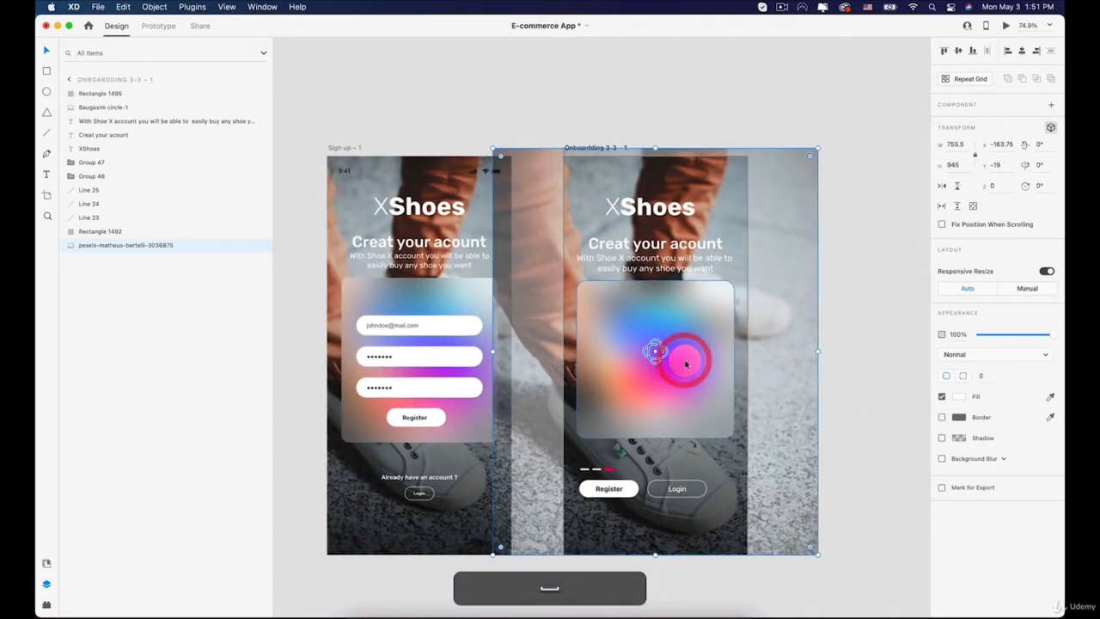
{"action": "scroll", "coordinate": [682, 361], "scroll_direction": "up", "scroll_amount": 3}
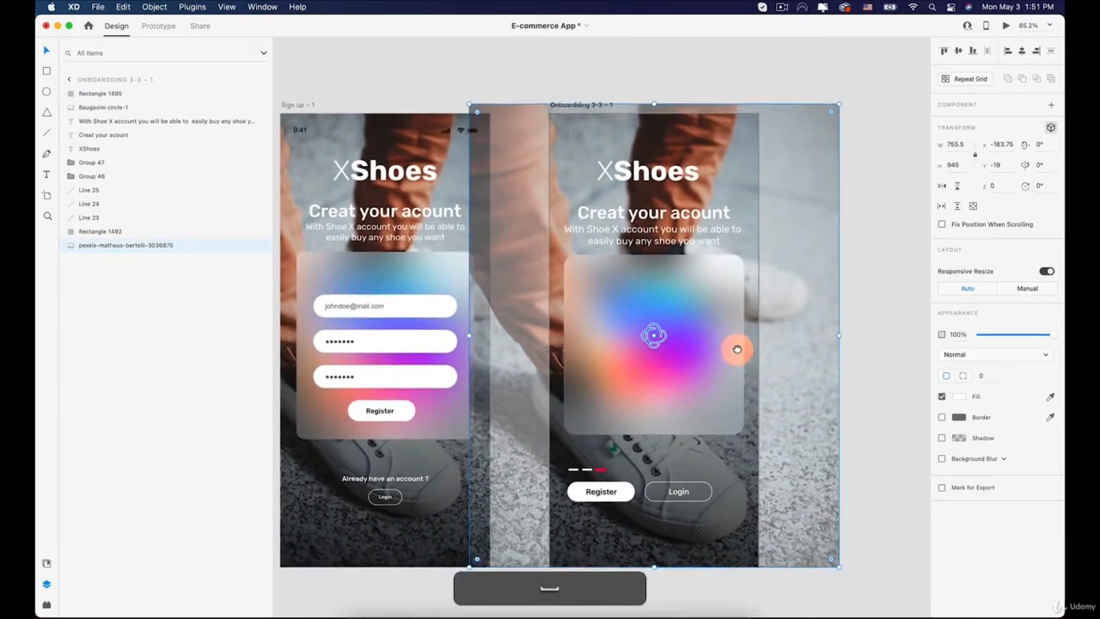
{"action": "left_click_drag", "start_coordinate": [738, 349], "coordinate": [731, 348]}
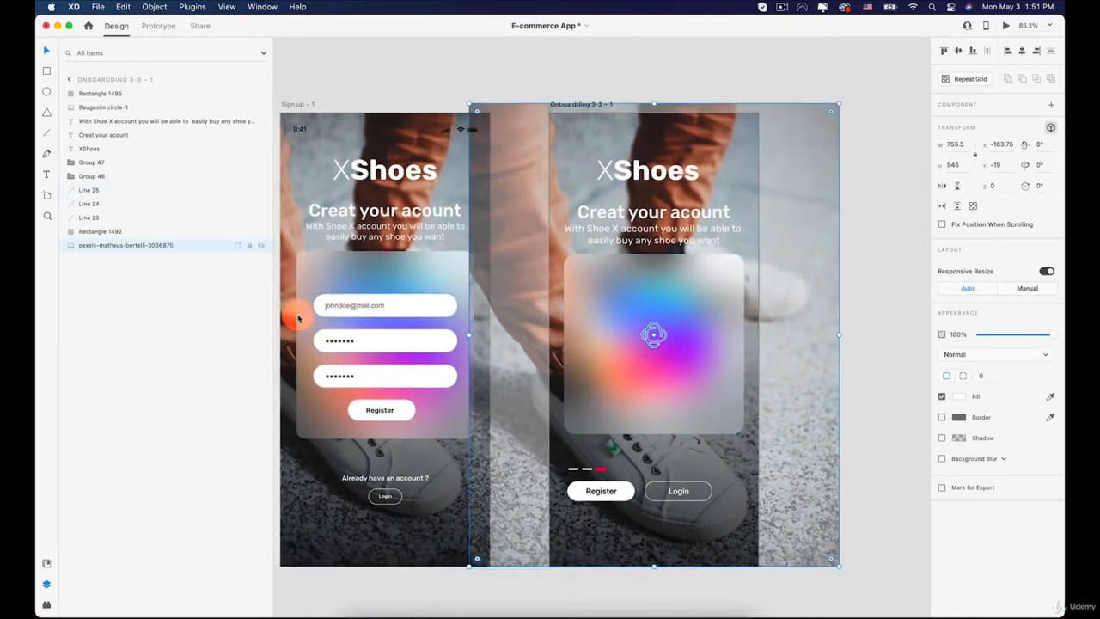
- Draw a white input-field rectangle about 294 by 55 across the panel's upper part and round its corners to 28
{"action": "left_click", "coordinate": [383, 344]}
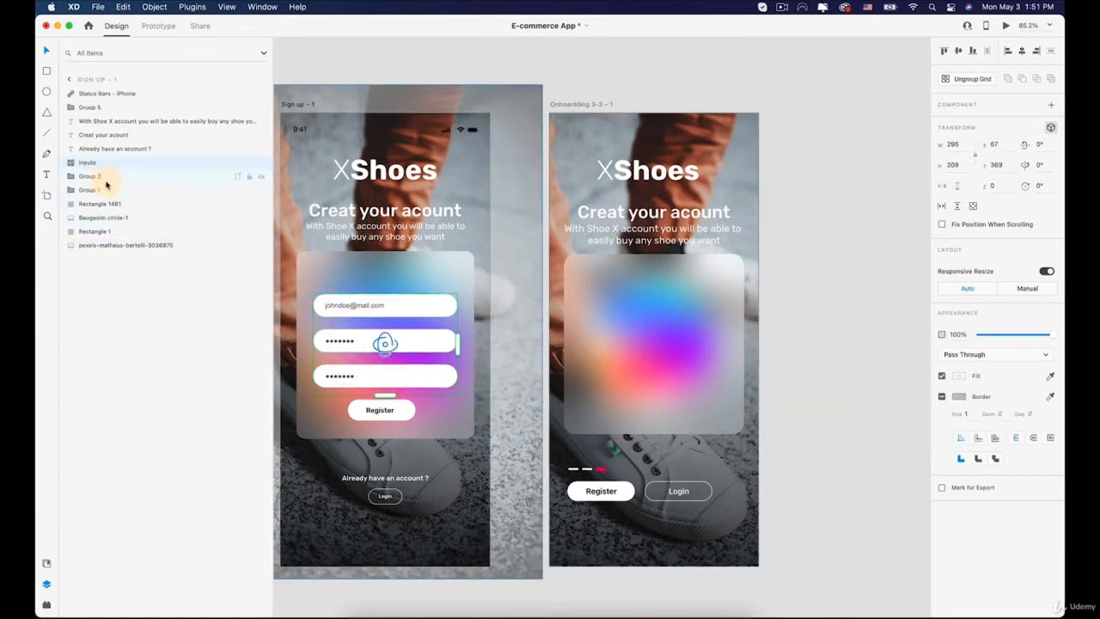
{"action": "left_click", "coordinate": [47, 71]}
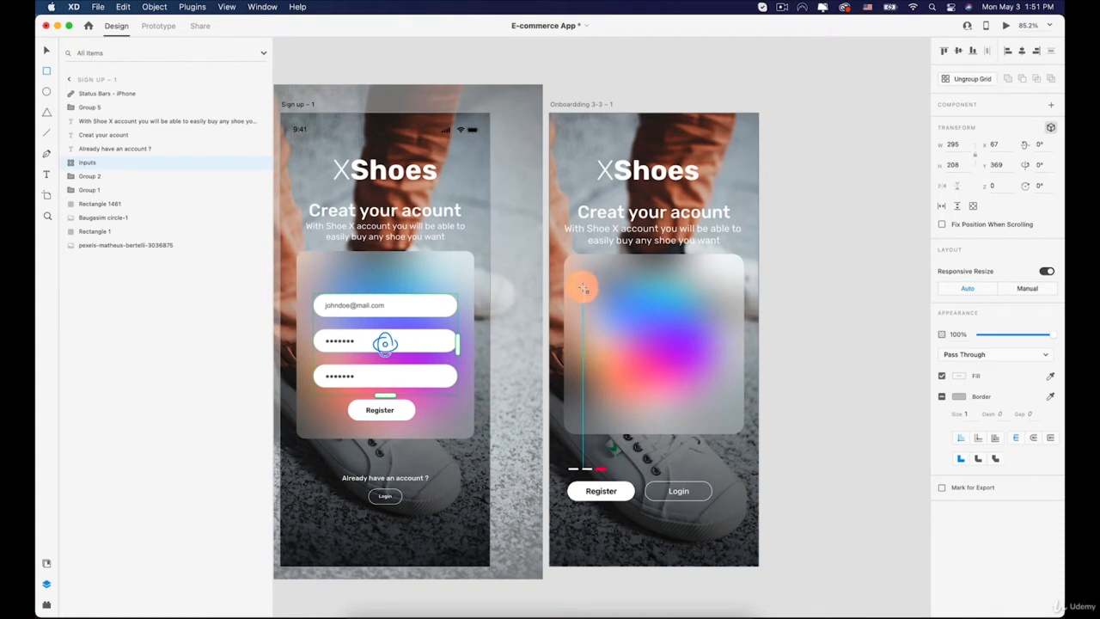
{"action": "left_click_drag", "start_coordinate": [583, 289], "coordinate": [722, 319]}
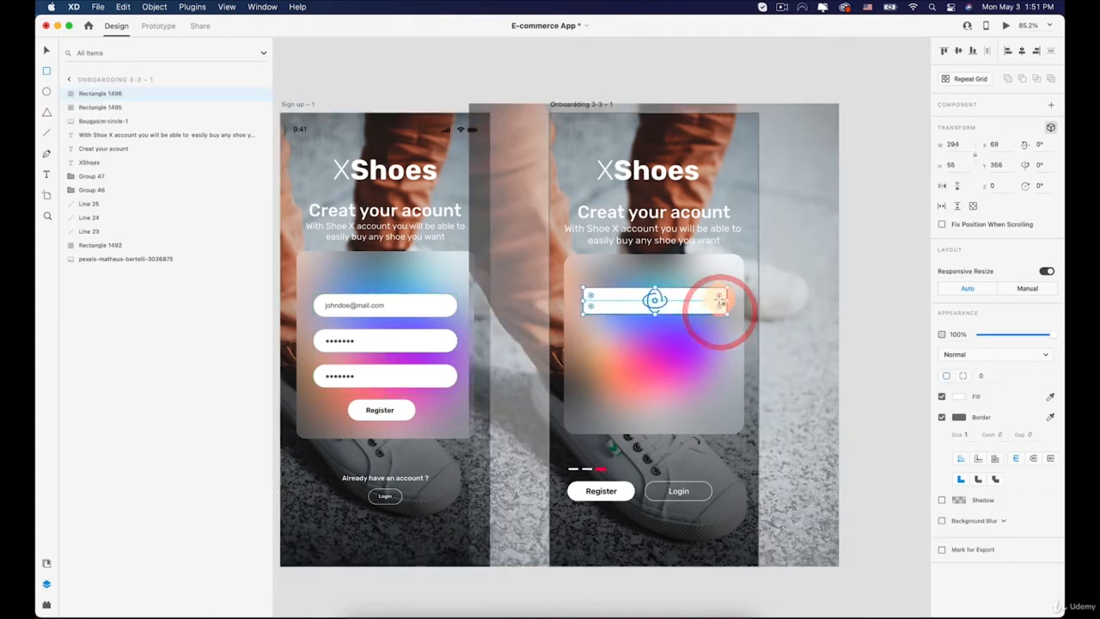
{"action": "scroll", "coordinate": [655, 301], "scroll_direction": "up", "scroll_amount": 3}
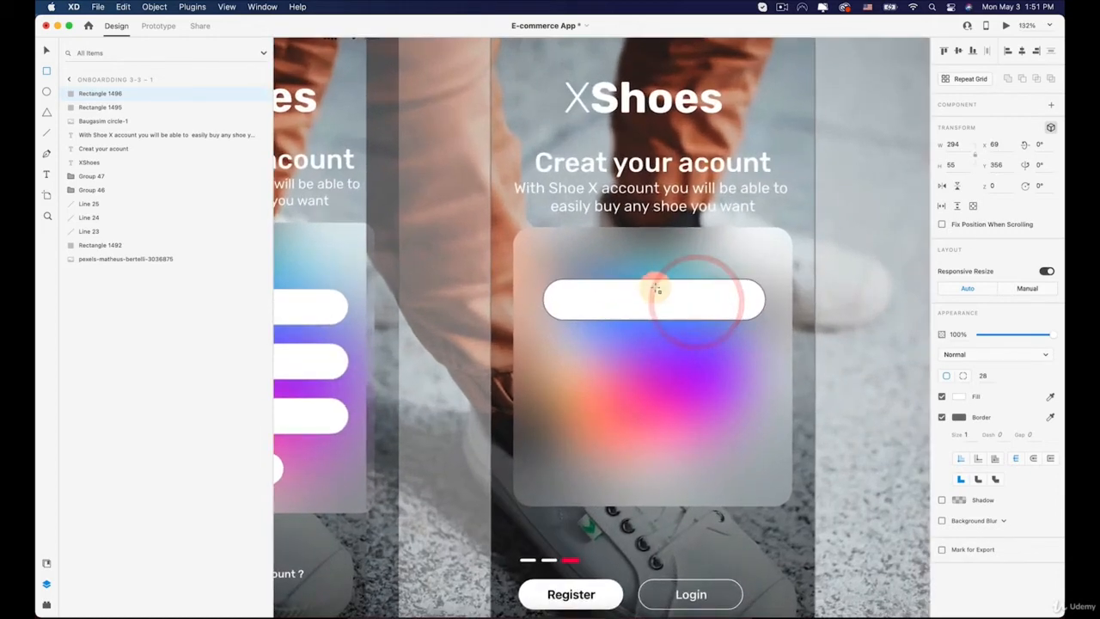
- Reduce the input field's height to 48 and move it to X 67, Y 371
{"action": "left_click_drag", "start_coordinate": [654, 278], "coordinate": [653, 285]}
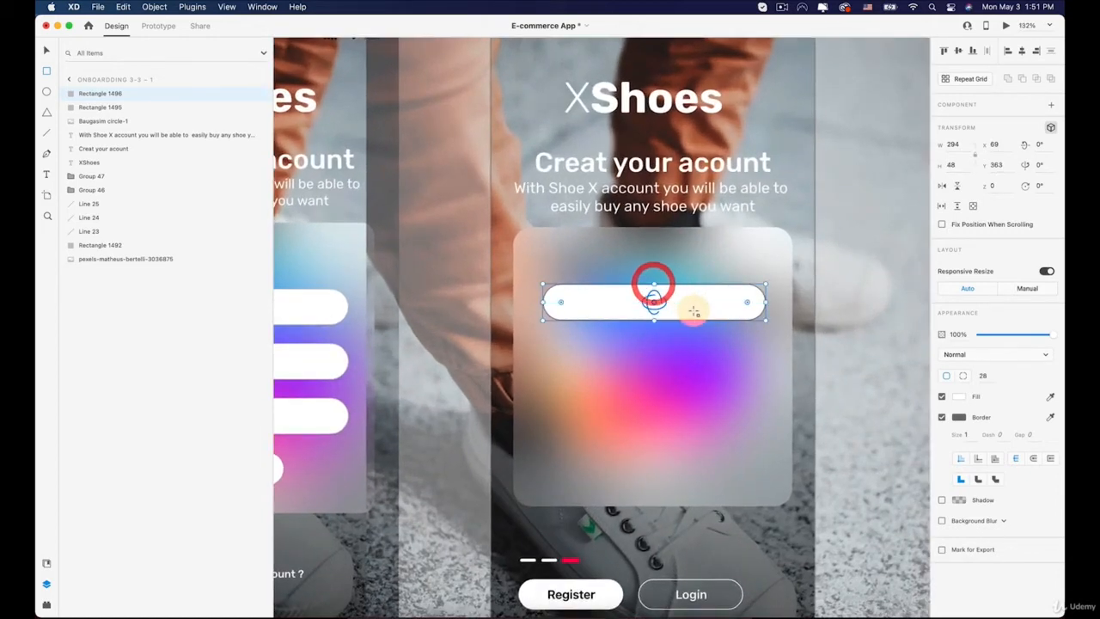
{"action": "scroll", "coordinate": [687, 309], "scroll_direction": "down", "scroll_amount": 3}
{"action": "key", "text": "v"}
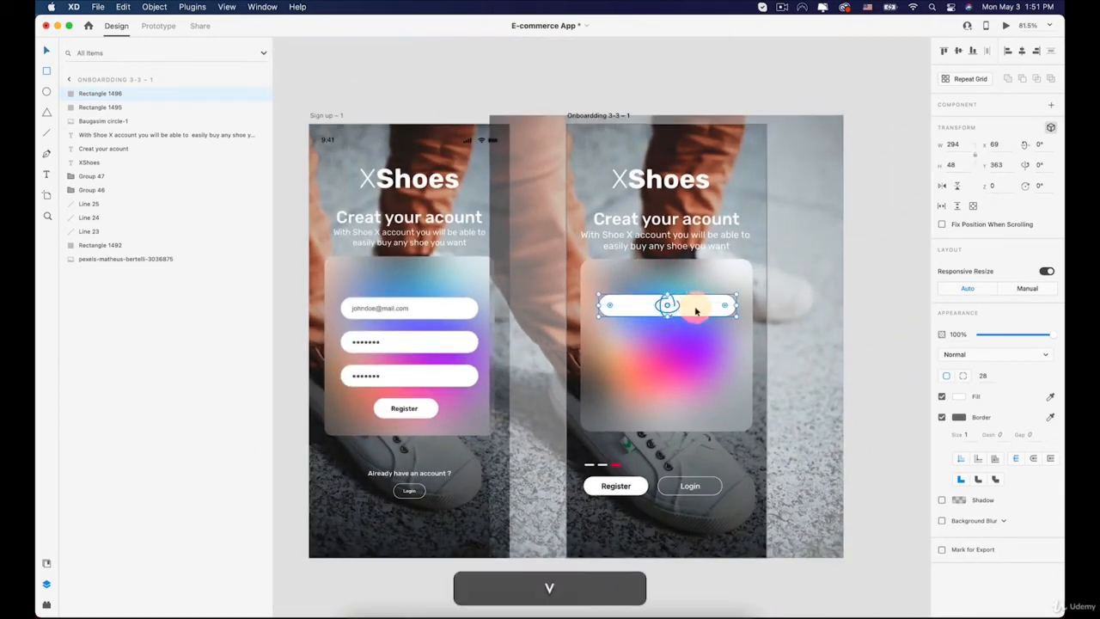
{"action": "left_click_drag", "start_coordinate": [697, 311], "coordinate": [696, 314]}
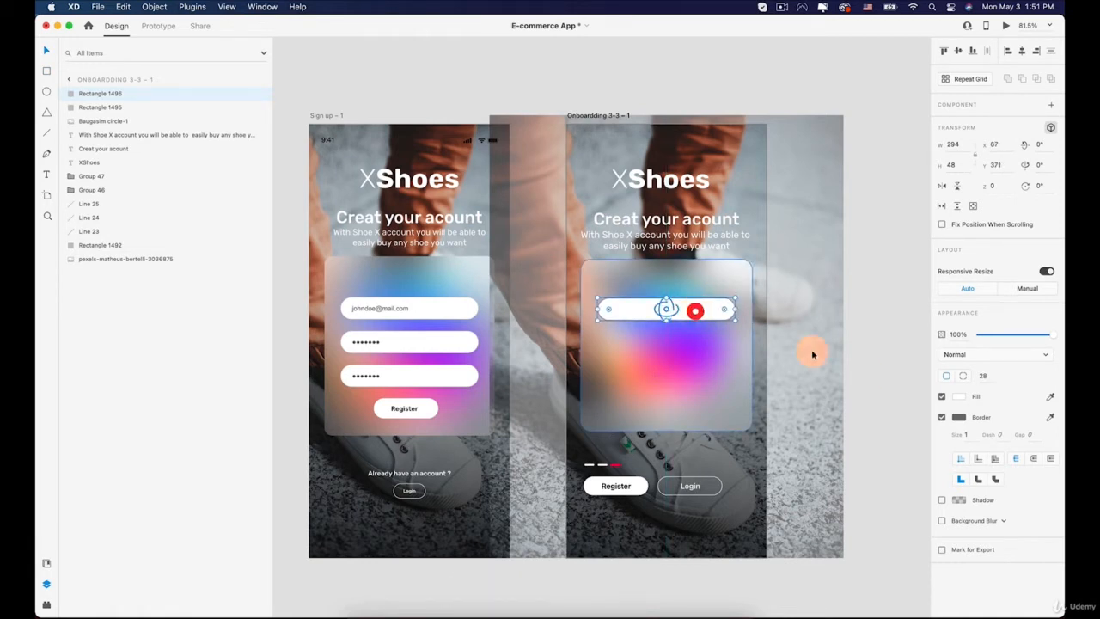
- Set the input field's border size to 0.5 and its border color to a lighter grey
{"action": "left_click", "coordinate": [971, 434]}
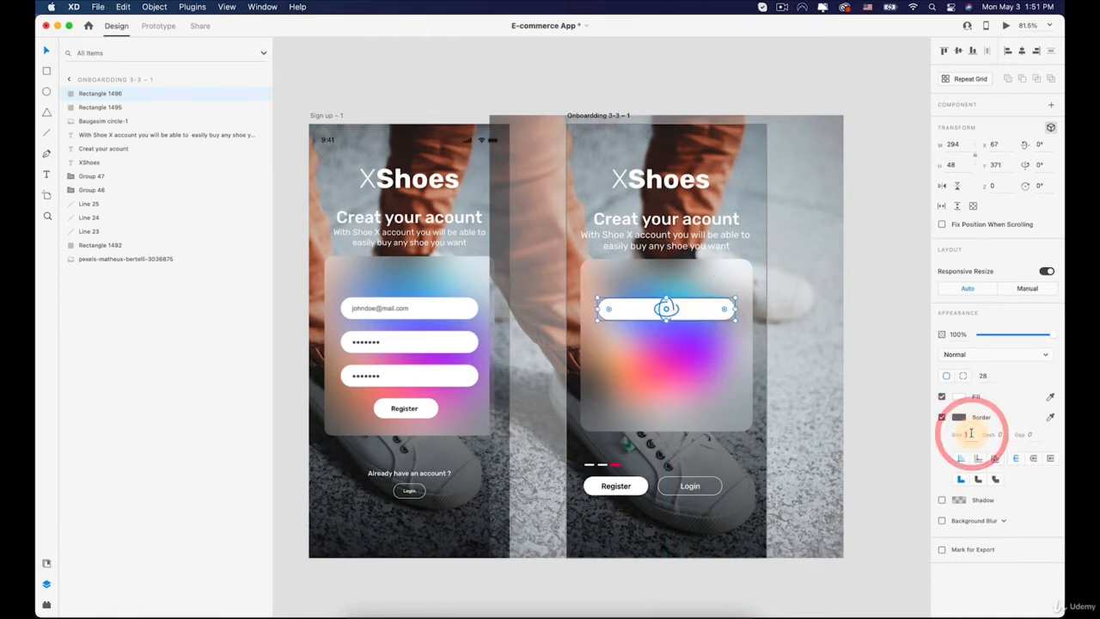
{"action": "type", "text": ".5"}
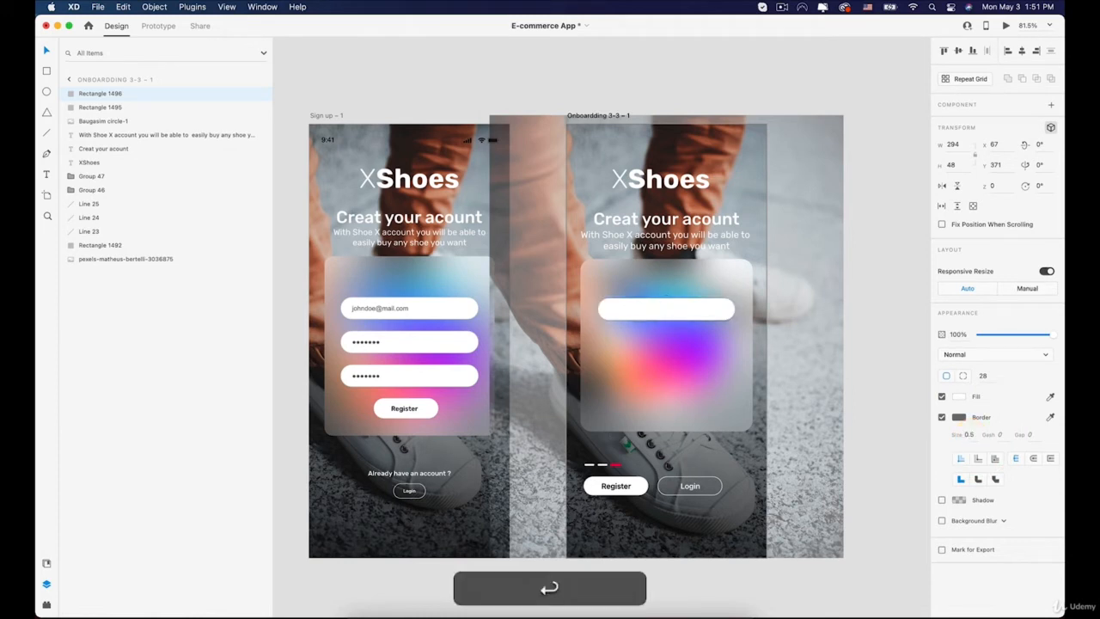
{"action": "left_click", "coordinate": [959, 396]}
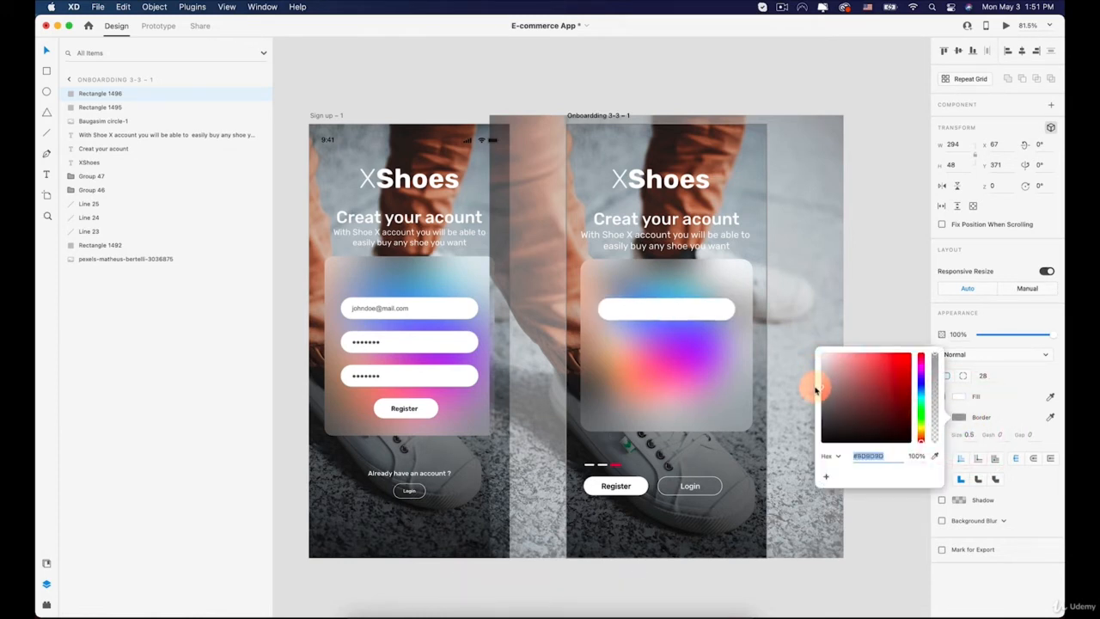
{"action": "left_click", "coordinate": [846, 295]}
{"action": "scroll", "coordinate": [713, 323], "scroll_direction": "up", "scroll_amount": 2}
{"action": "key", "text": "space"}
{"action": "left_click_drag", "start_coordinate": [665, 344], "coordinate": [673, 344]}
{"action": "left_click", "coordinate": [666, 311]}
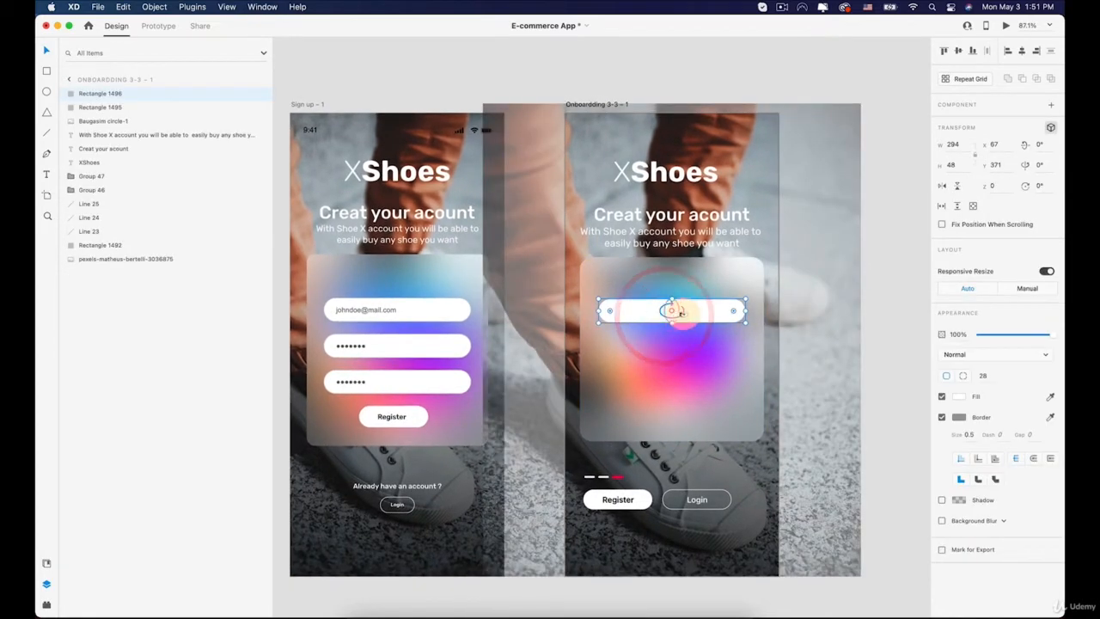
- Add a text object with a short sample name inside the white input field
{"action": "scroll", "coordinate": [578, 319], "scroll_direction": "up", "scroll_amount": 2}
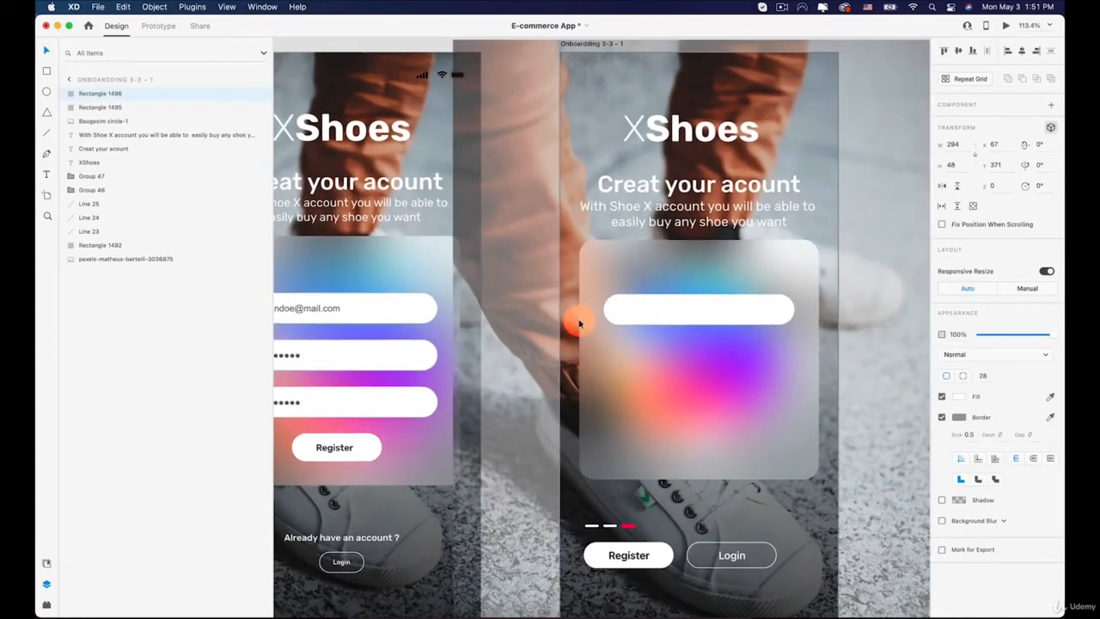
{"action": "left_click", "coordinate": [47, 175]}
{"action": "left_click", "coordinate": [650, 310]}
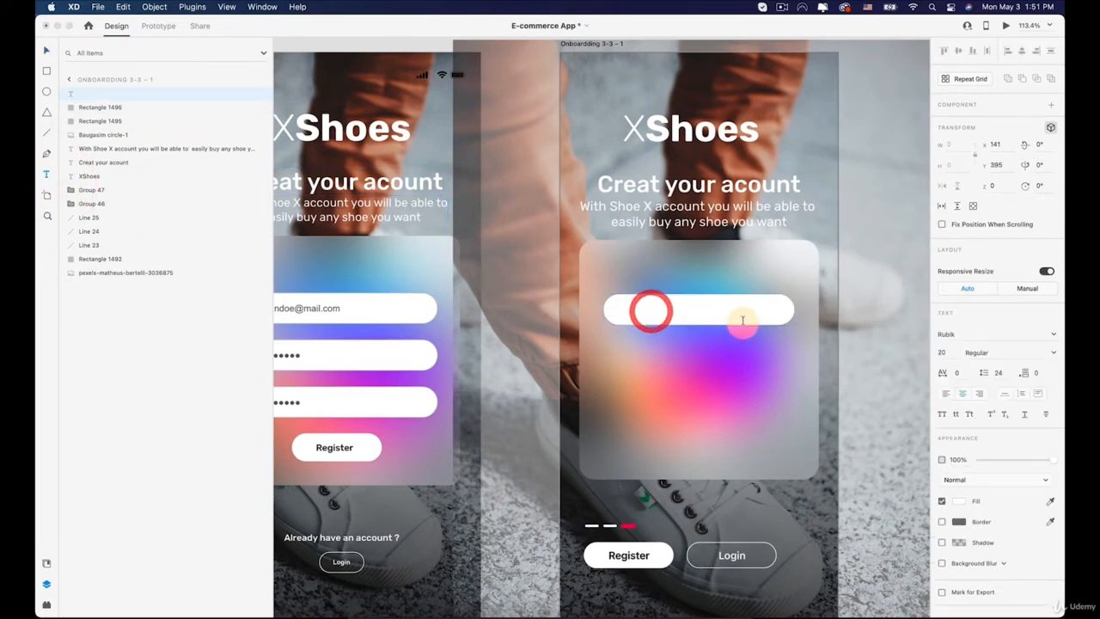
{"action": "type", "text": "ala"}
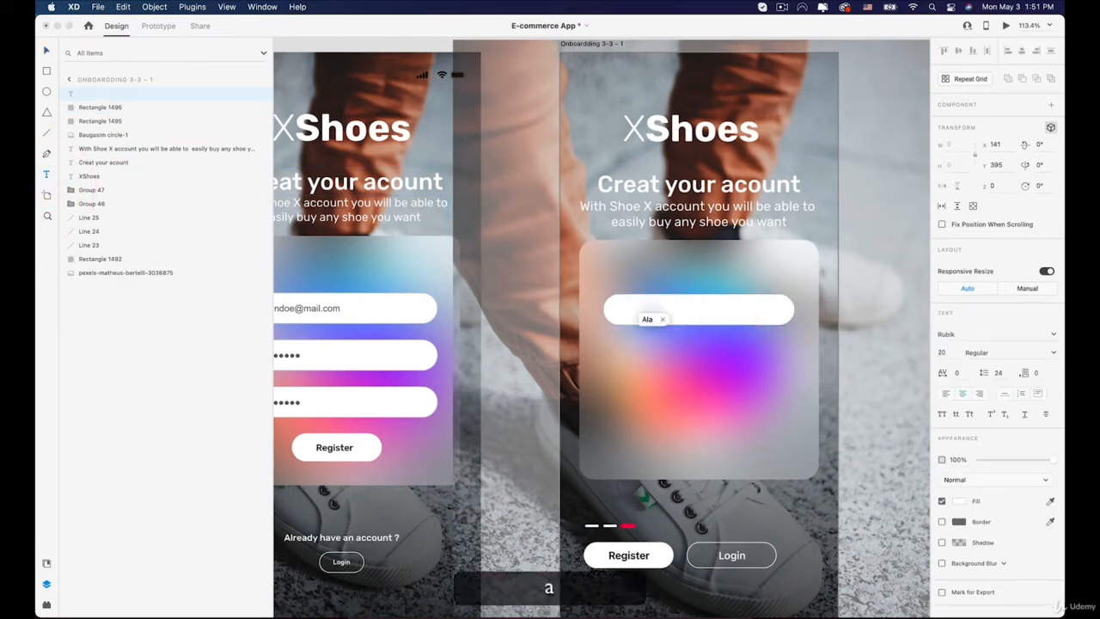
- Change the input field text's fill color from white to dark grey
{"action": "left_click", "coordinate": [960, 502]}
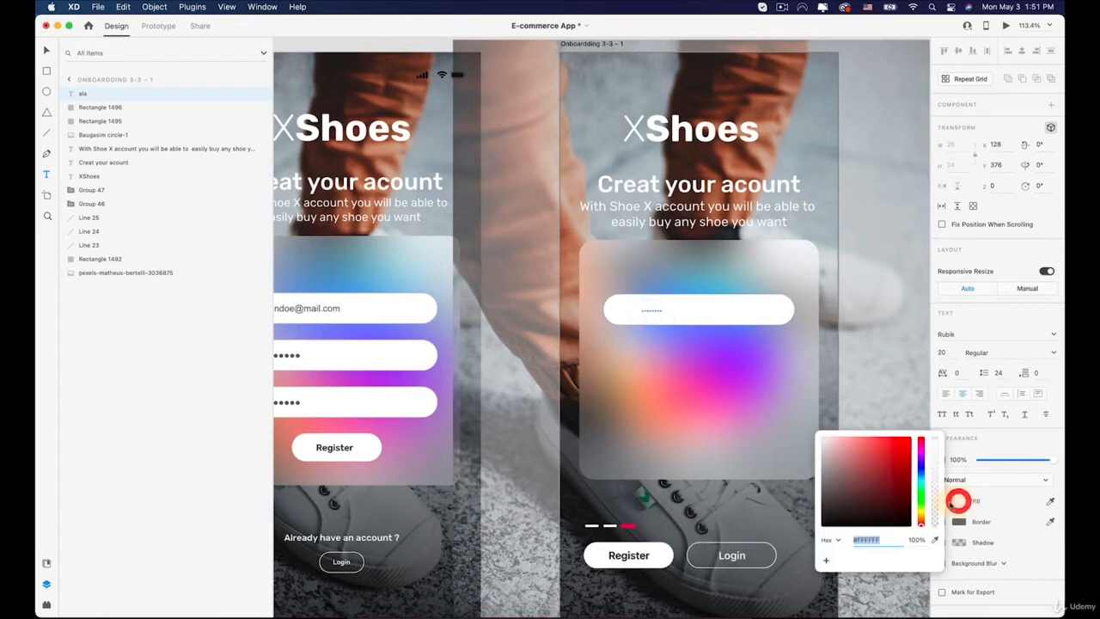
{"action": "left_click", "coordinate": [651, 307]}
{"action": "double_click", "coordinate": [650, 307]}
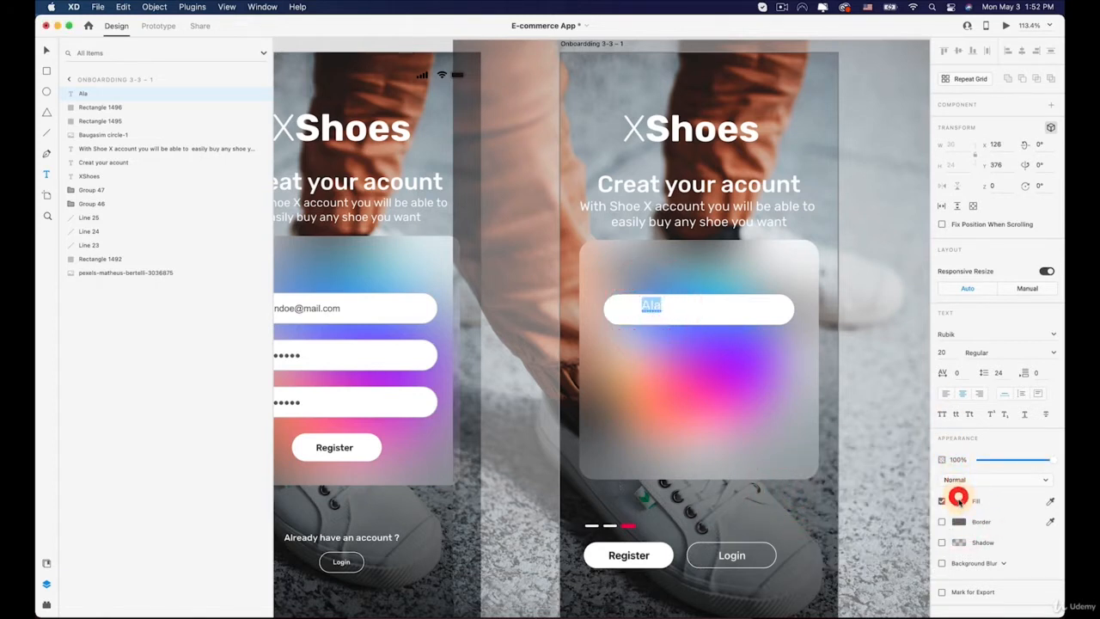
{"action": "left_click", "coordinate": [959, 499]}
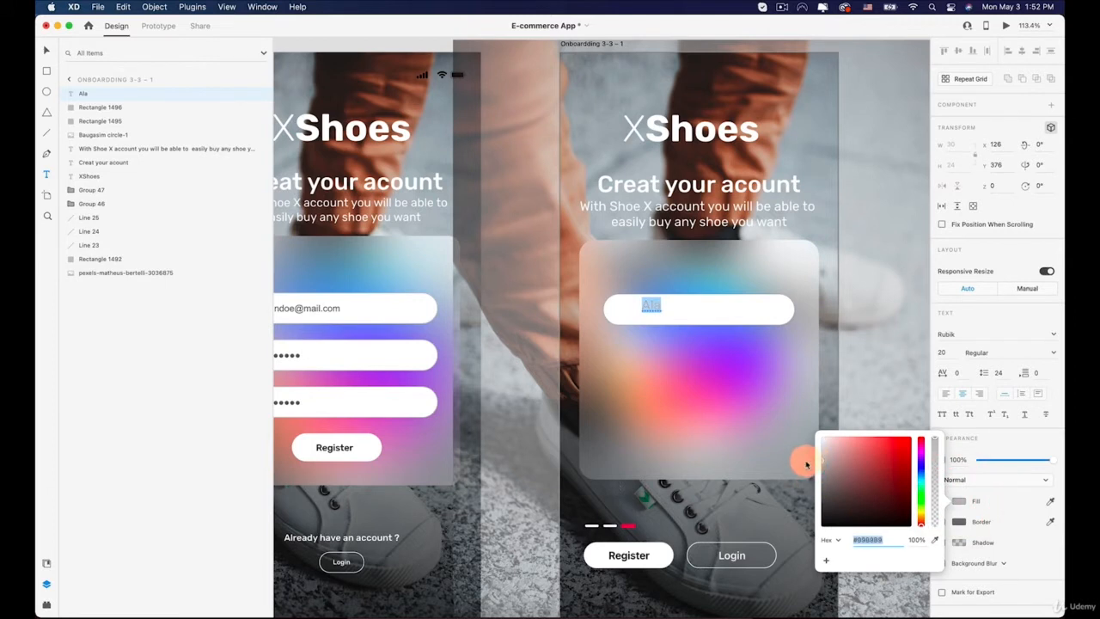
{"action": "mouse_move", "coordinate": [806, 470]}
{"action": "left_mouse_down"}
{"action": "mouse_move", "coordinate": [792, 502]}
{"action": "mouse_move", "coordinate": [749, 442]}
{"action": "left_mouse_up"}
{"action": "left_click", "coordinate": [661, 311]}
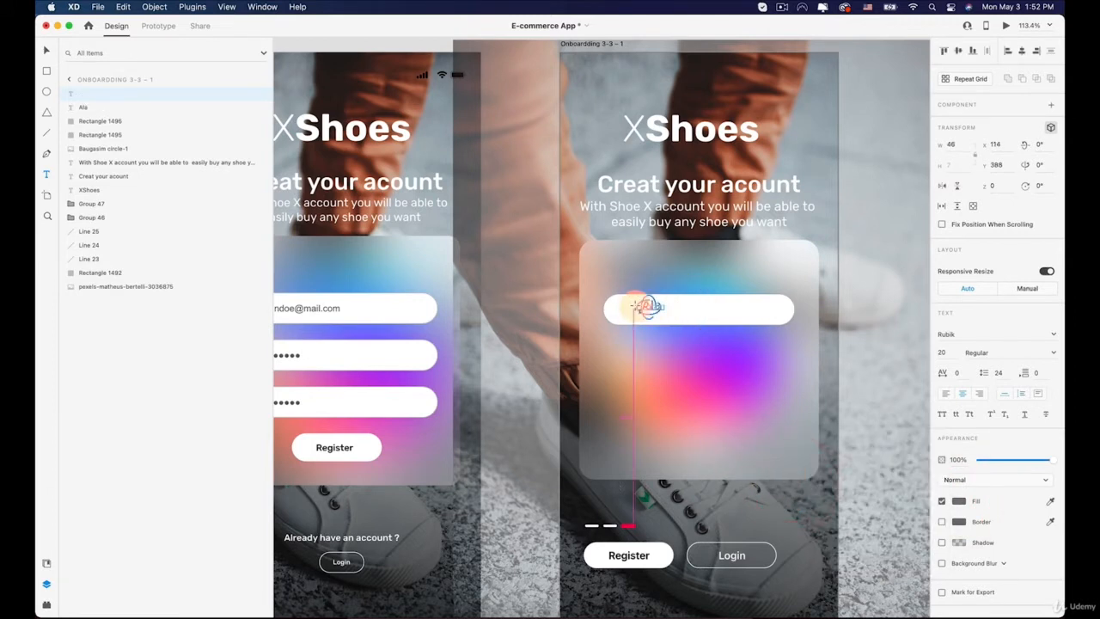
{"action": "key", "text": "super+z"}
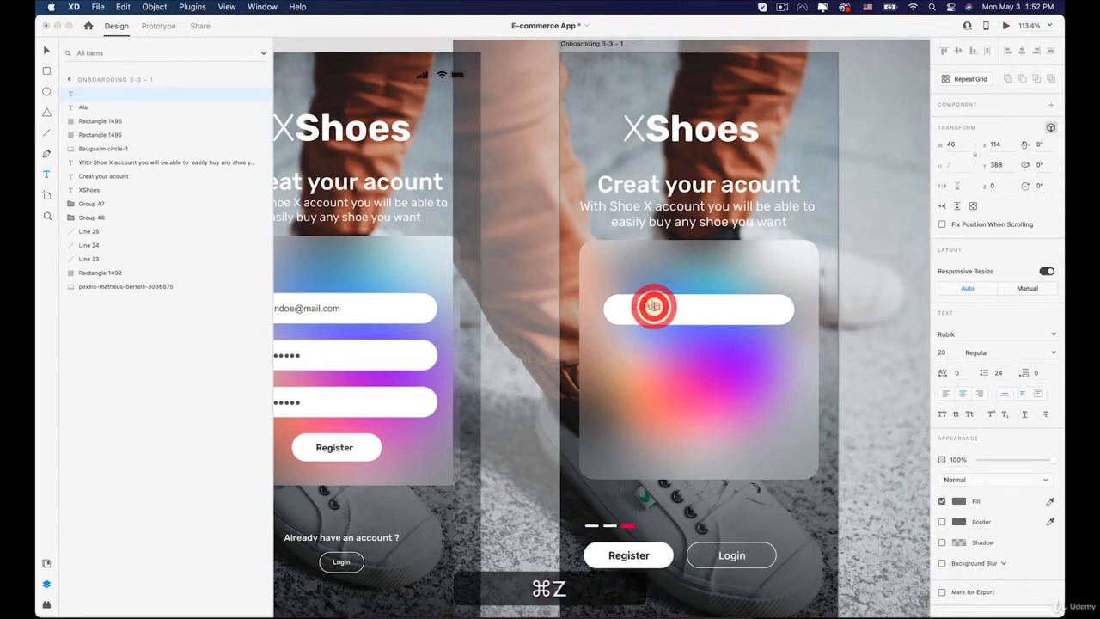
{"action": "left_click", "coordinate": [901, 298]}
- Replace the input field's sample name with a sample e-mail address
{"action": "left_click", "coordinate": [651, 305]}
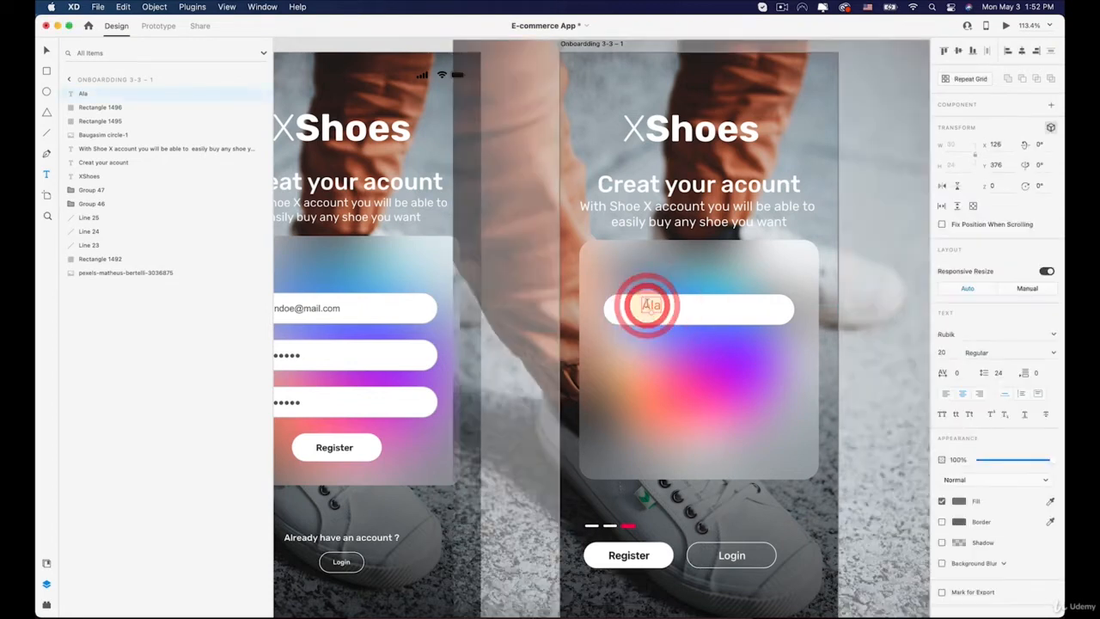
{"action": "type", "text": "john"}
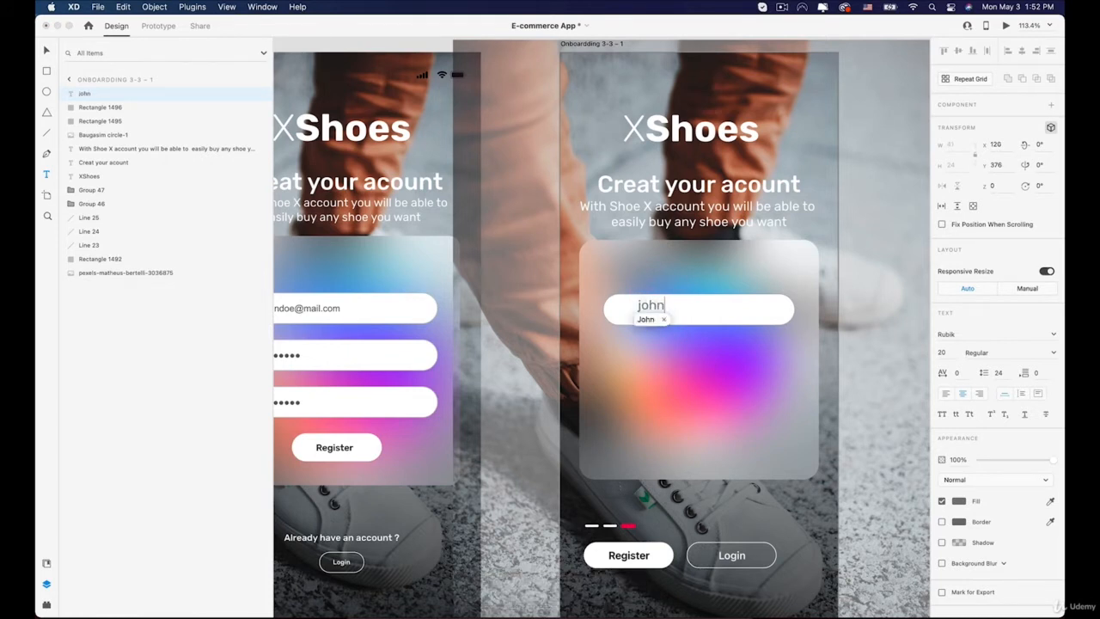
{"action": "key", "text": "BackSpace"}
{"action": "key", "text": "BackSpace"}
{"action": "key", "text": "BackSpace"}
{"action": "key", "text": "BackSpace"}
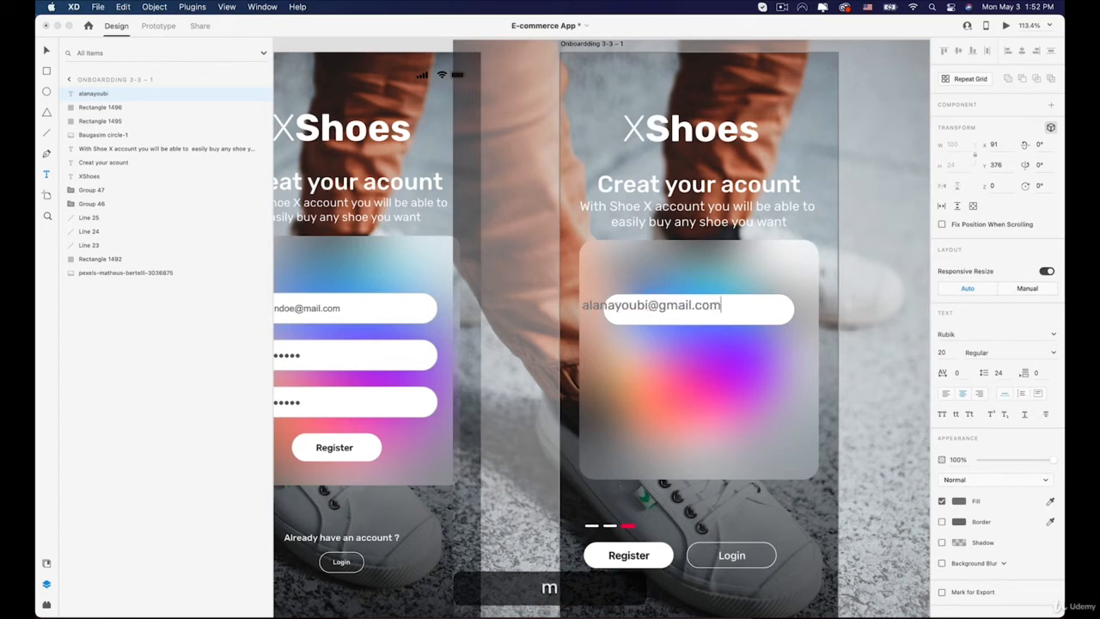
- Move the e-mail text inside the white input field, to X 86, Y 383
{"action": "left_click", "coordinate": [46, 49]}
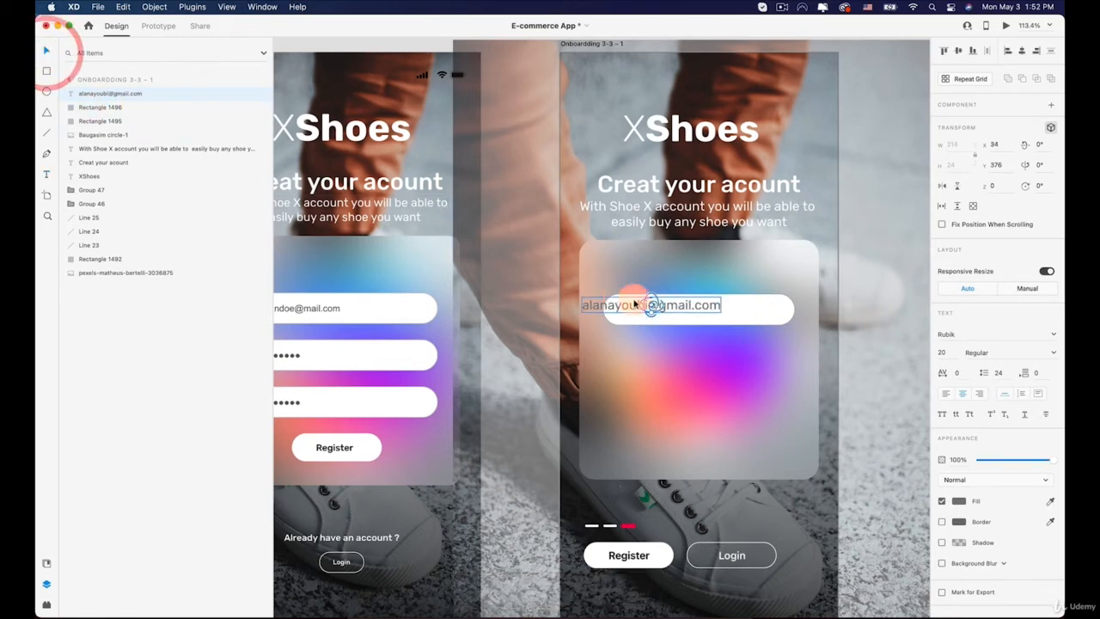
{"action": "scroll", "coordinate": [646, 307], "scroll_direction": "up", "scroll_amount": 2}
{"action": "scroll", "coordinate": [603, 312], "scroll_direction": "up", "scroll_amount": 1}
{"action": "left_click", "coordinate": [645, 311]}
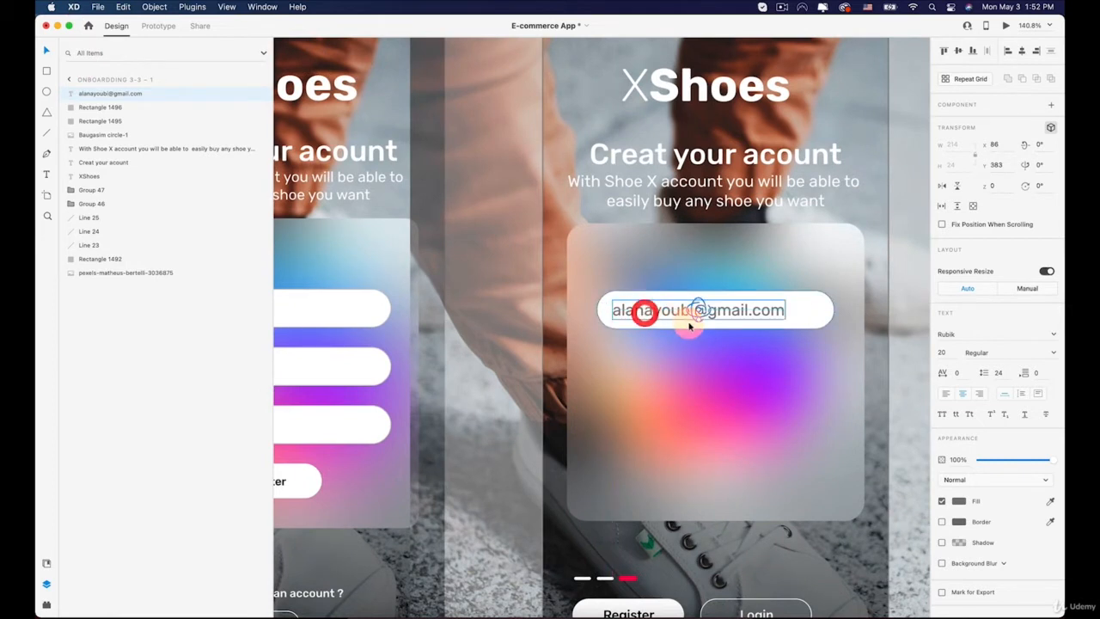
- Set the e-mail text's font weight to Light and its font size to 16
{"action": "left_click", "coordinate": [1053, 352]}
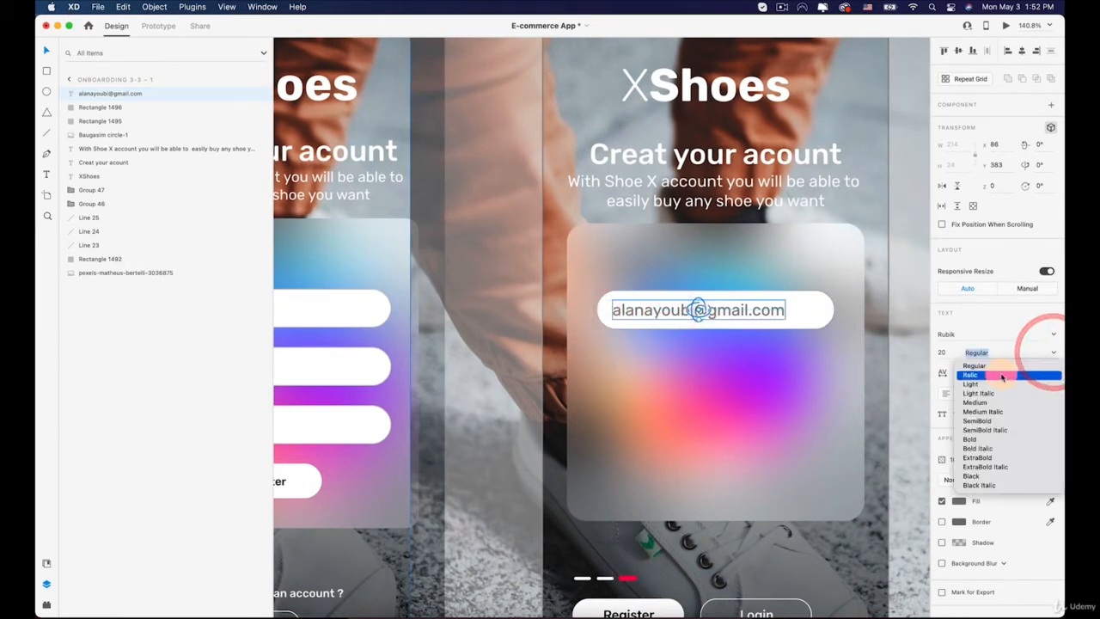
{"action": "left_click", "coordinate": [999, 373]}
{"action": "left_click", "coordinate": [1053, 352]}
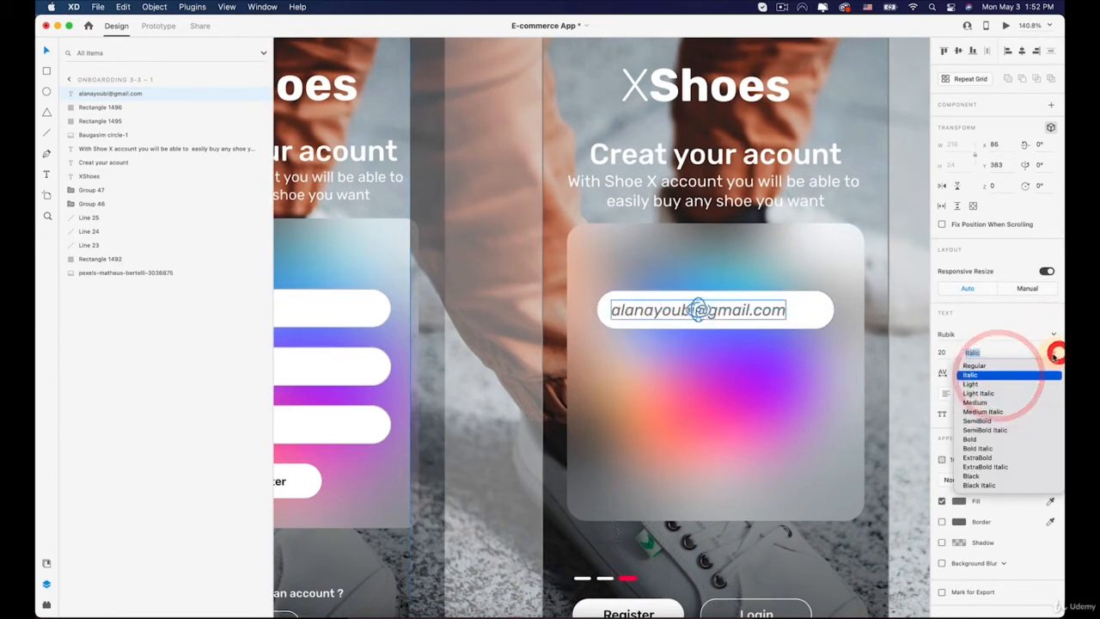
{"action": "left_click", "coordinate": [987, 369]}
{"action": "key", "text": "Down"}
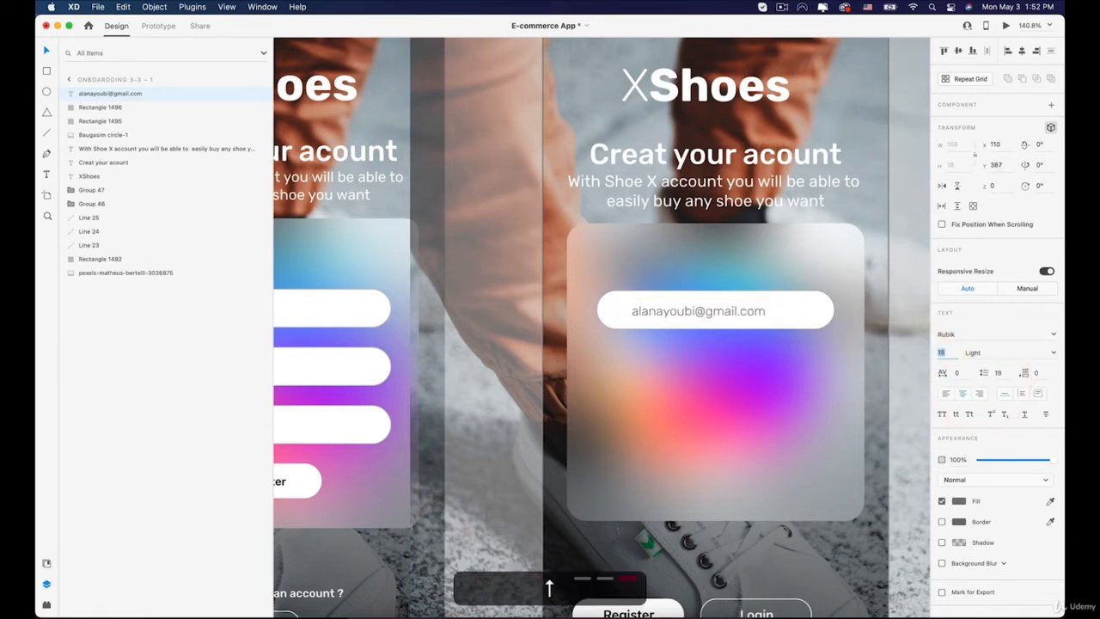
- Move the e-mail text nearer the start of the white input field, to about X 92, Y 385
{"action": "left_click", "coordinate": [874, 221]}
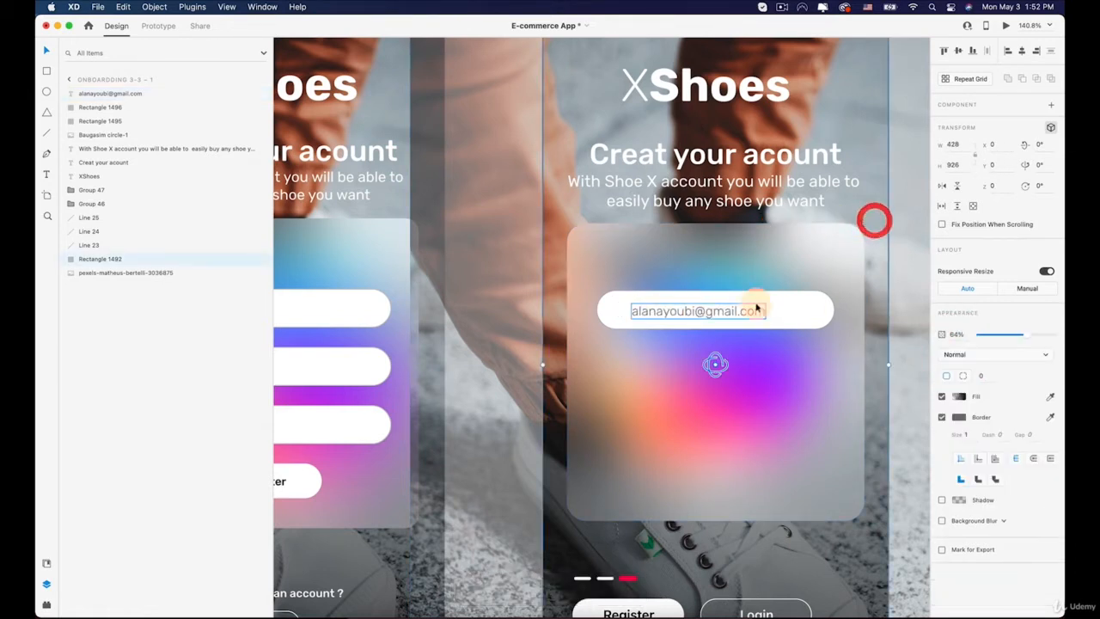
{"action": "left_click", "coordinate": [723, 311]}
{"action": "left_click_drag", "start_coordinate": [724, 311], "coordinate": [672, 323]}
{"action": "scroll", "coordinate": [750, 314], "scroll_direction": "down", "scroll_amount": 5}
{"action": "scroll", "coordinate": [710, 315], "scroll_direction": "up", "scroll_amount": 1}
{"action": "left_click", "coordinate": [711, 327]}
{"action": "scroll", "coordinate": [693, 325], "scroll_direction": "up", "scroll_amount": 2}
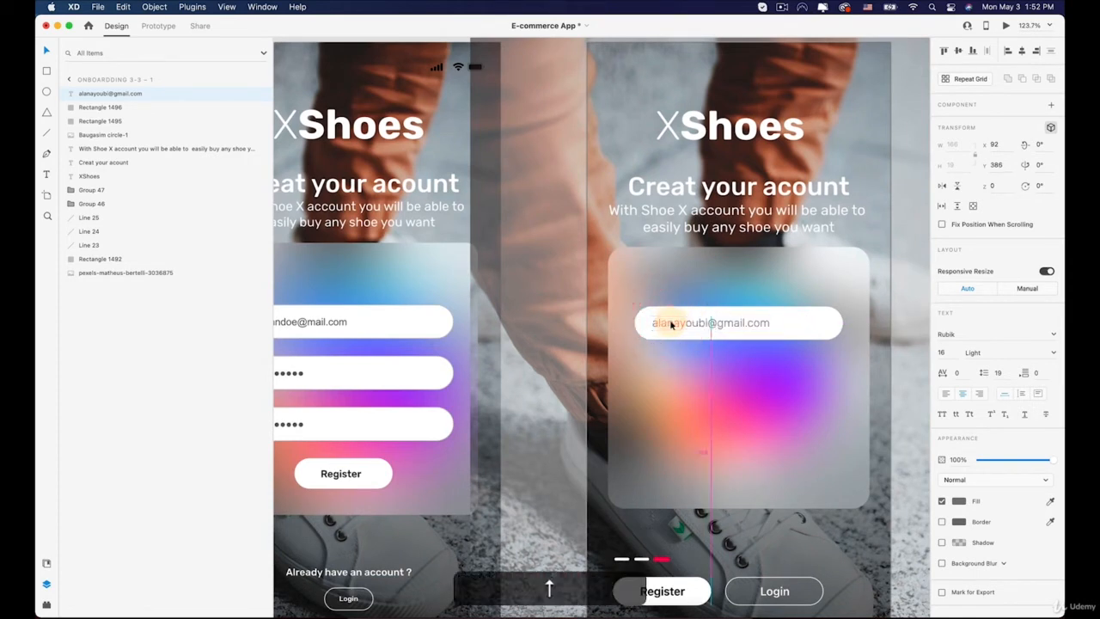
{"action": "key", "text": "Up"}
{"action": "key", "text": "Down"}
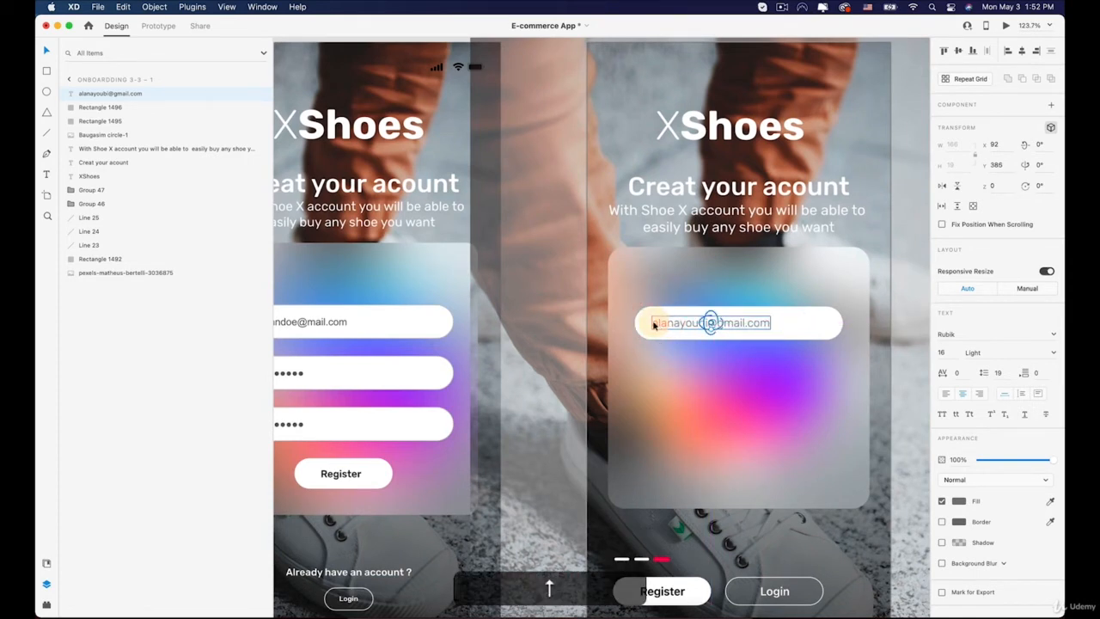
{"action": "key", "text": "Up"}
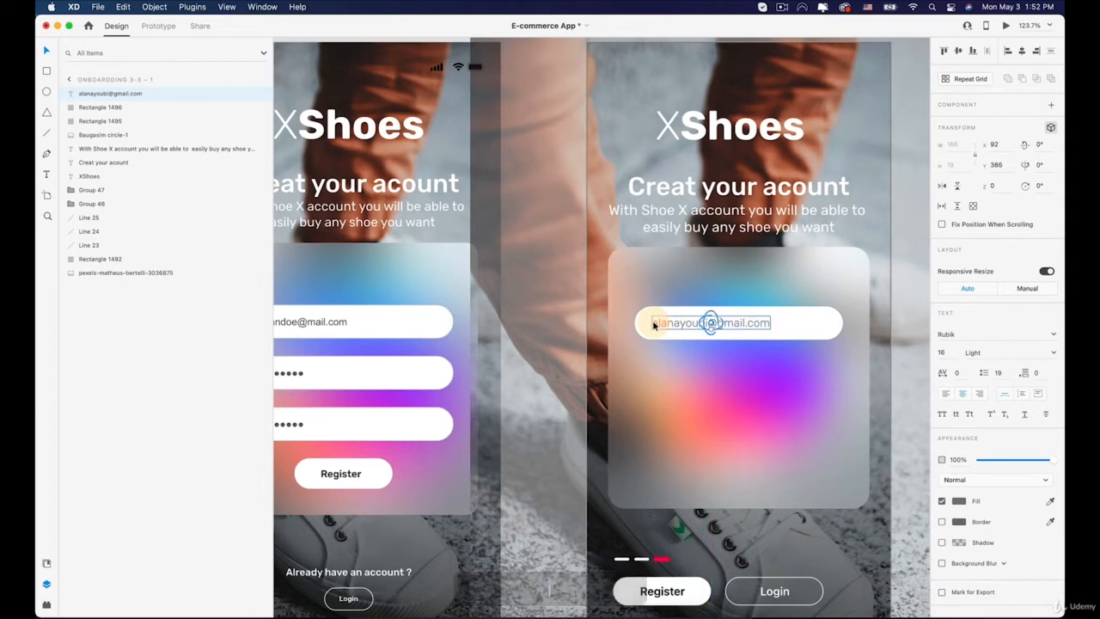
- Set the e-mail text's font to Roboto
{"action": "scroll", "coordinate": [650, 334], "scroll_direction": "right", "scroll_amount": 2}
{"action": "left_click", "coordinate": [641, 349]}
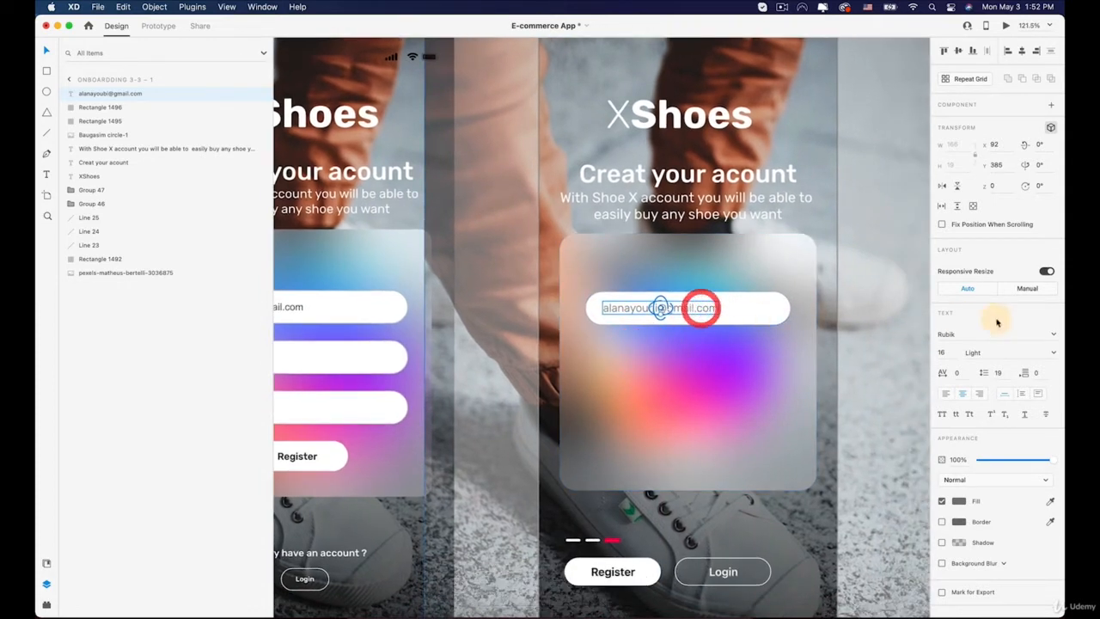
{"action": "type", "text": "ro"}
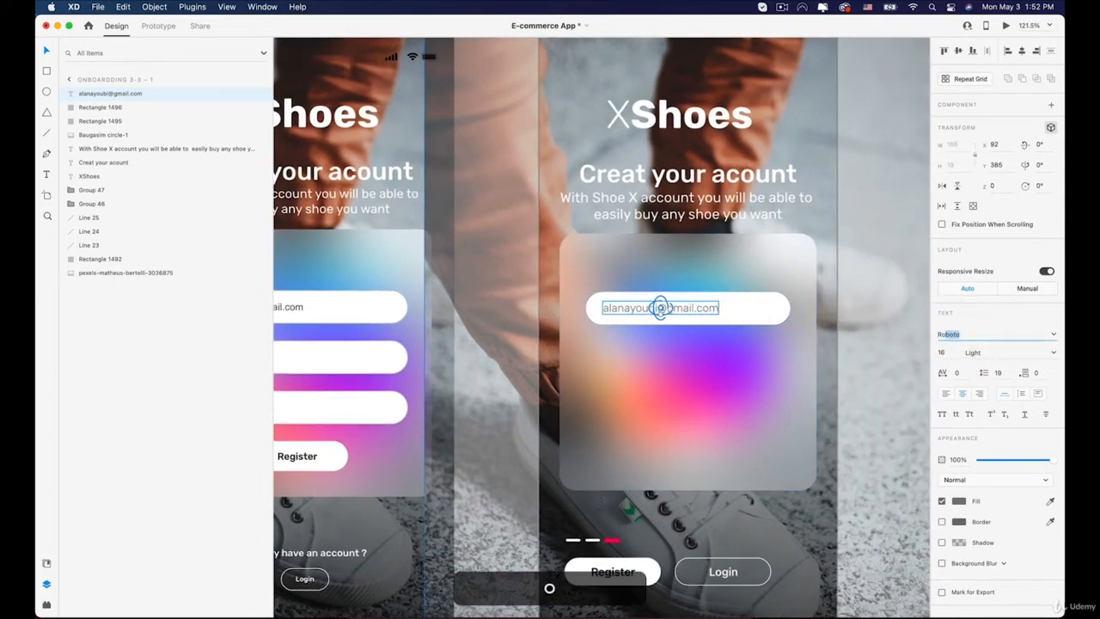
{"action": "key", "text": "Return"}
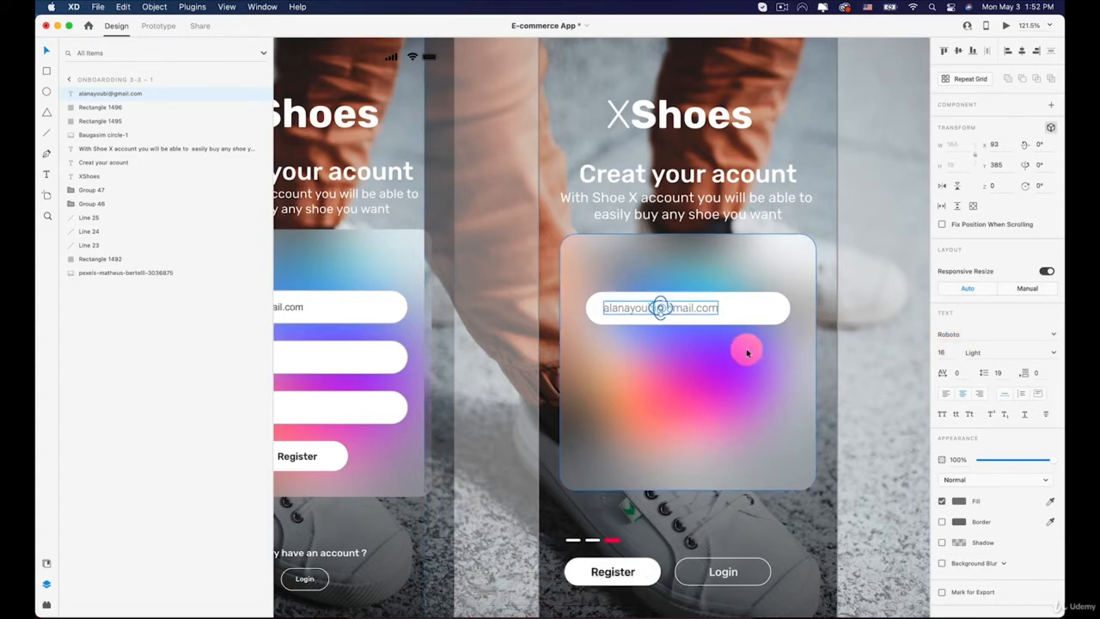
- Darken the e-mail text's fill color to #676767
{"action": "key", "text": "space"}
{"action": "left_click_drag", "start_coordinate": [747, 351], "coordinate": [766, 270]}
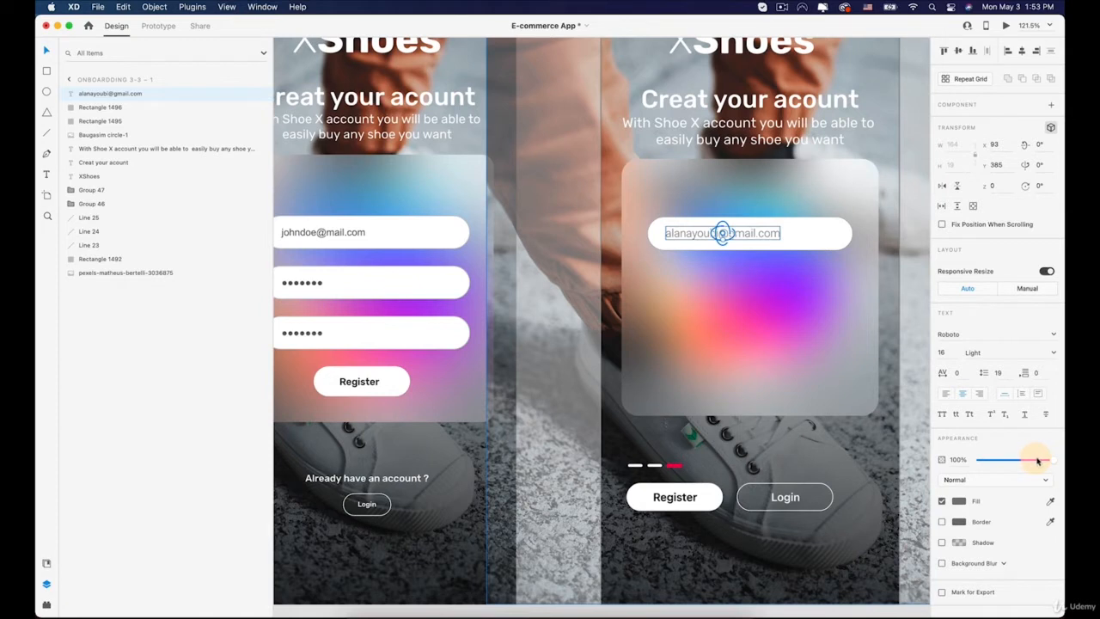
{"action": "left_click", "coordinate": [959, 502]}
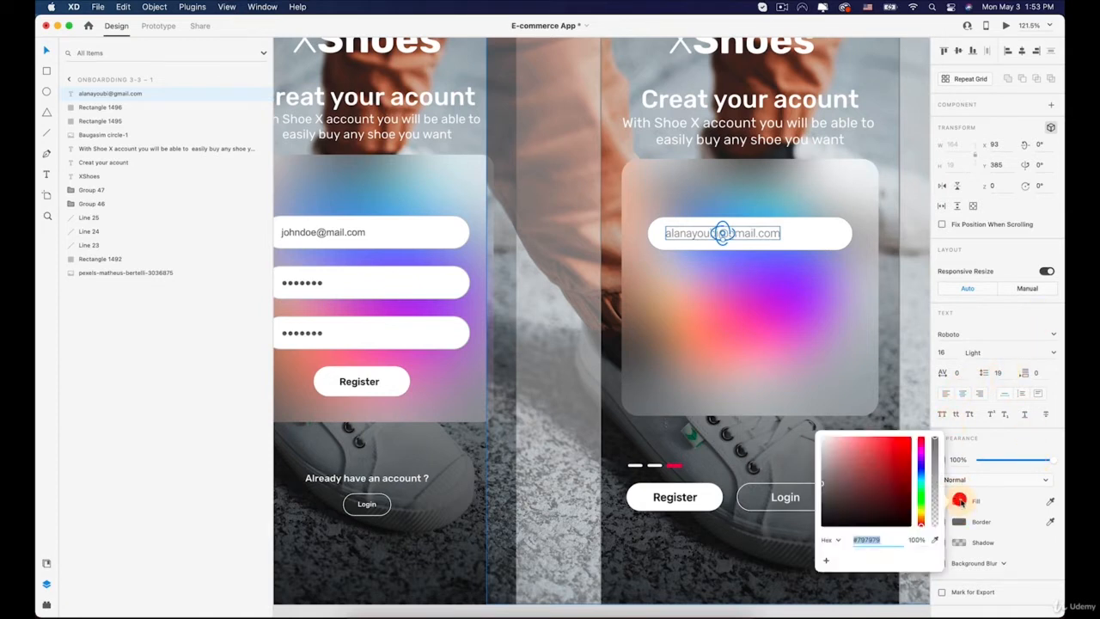
{"action": "left_click", "coordinate": [825, 485]}
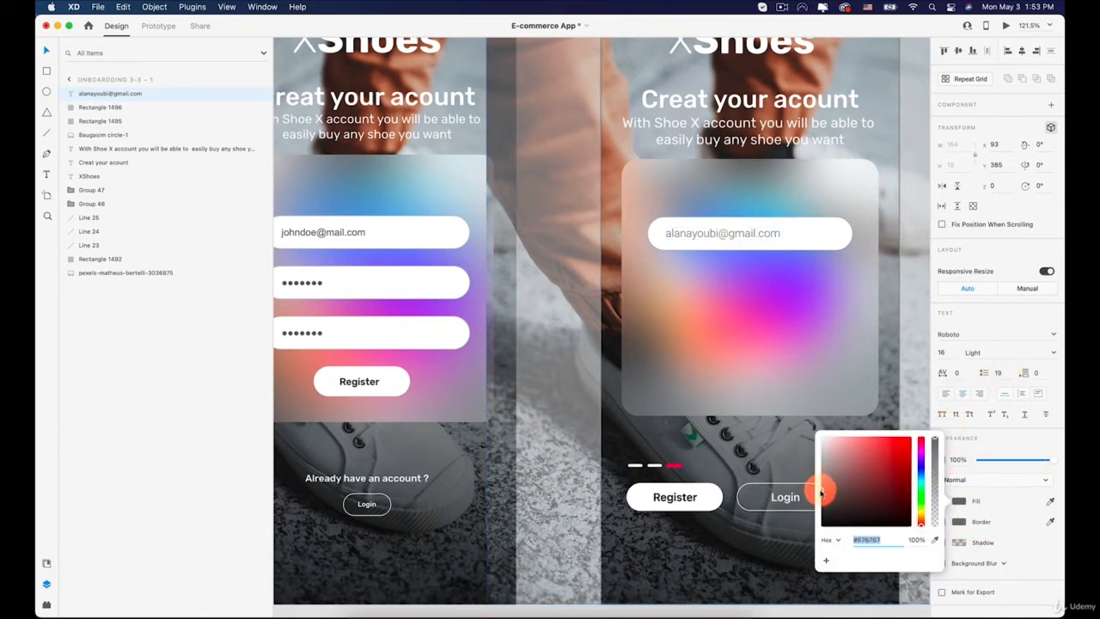
- Reduce the white input field's height to 44
{"action": "left_click", "coordinate": [779, 234]}
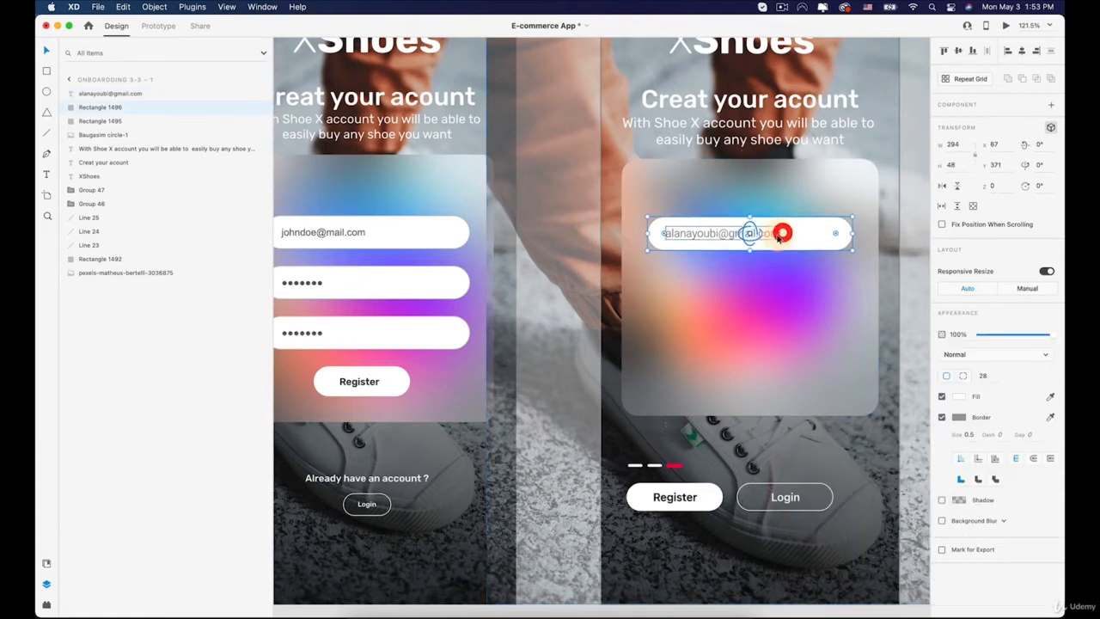
{"action": "scroll", "coordinate": [780, 235], "scroll_direction": "up", "scroll_amount": 5}
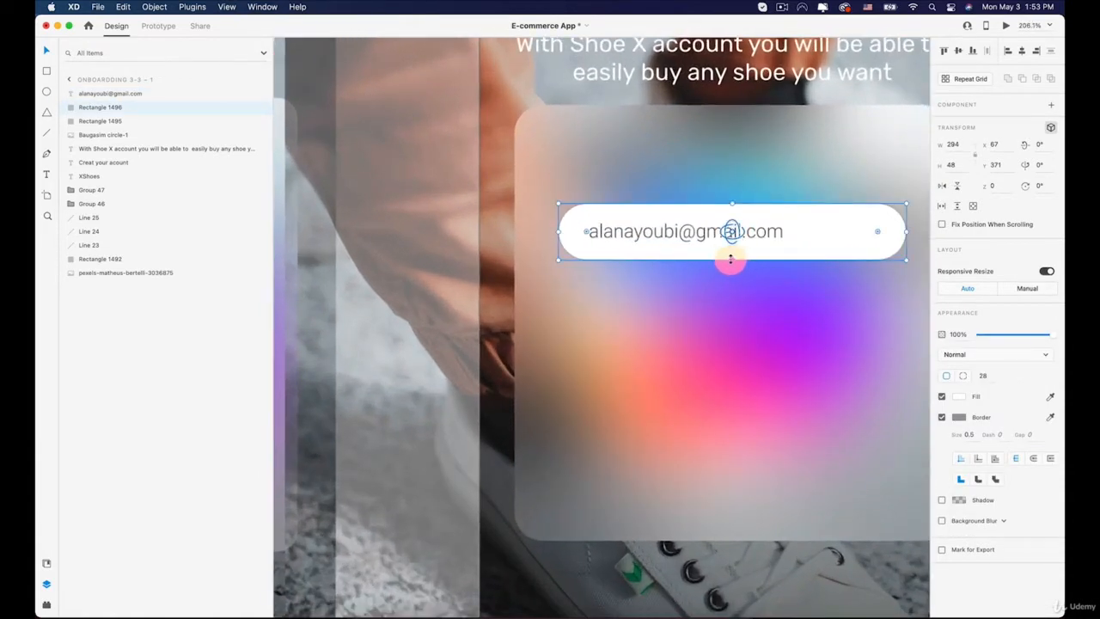
{"action": "left_click", "coordinate": [729, 254]}
- Center the e-mail text vertically in the shortened field and nudge it to X 92, Y 384
{"action": "left_click", "coordinate": [697, 236]}
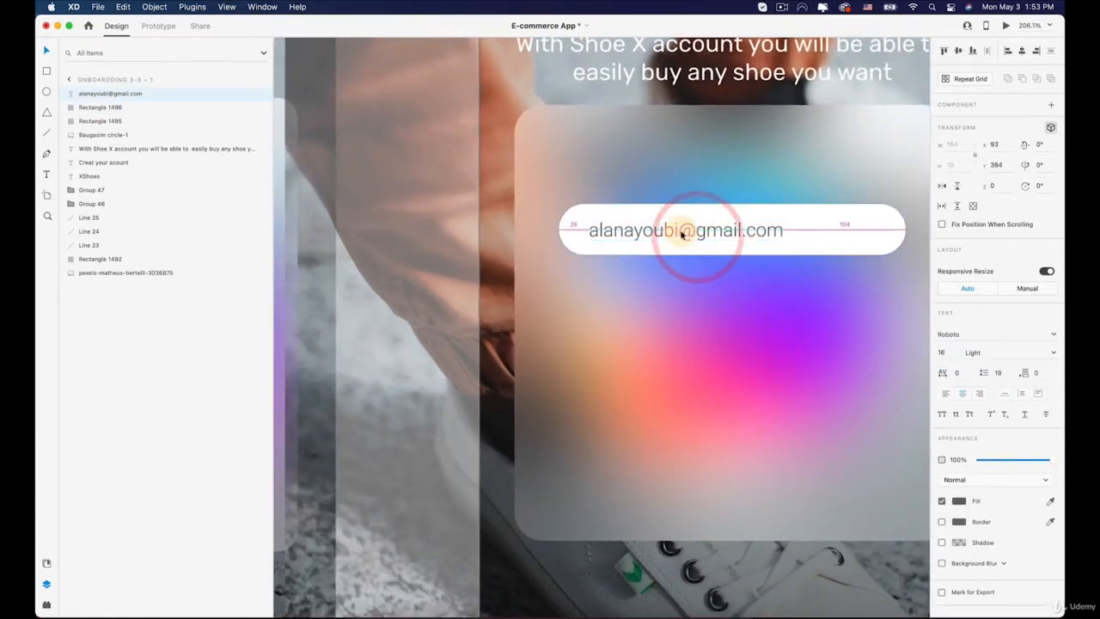
{"action": "key", "text": "Left"}
{"action": "key", "text": "Right"}
{"action": "key", "text": "Left"}
{"action": "key", "text": "alt"}
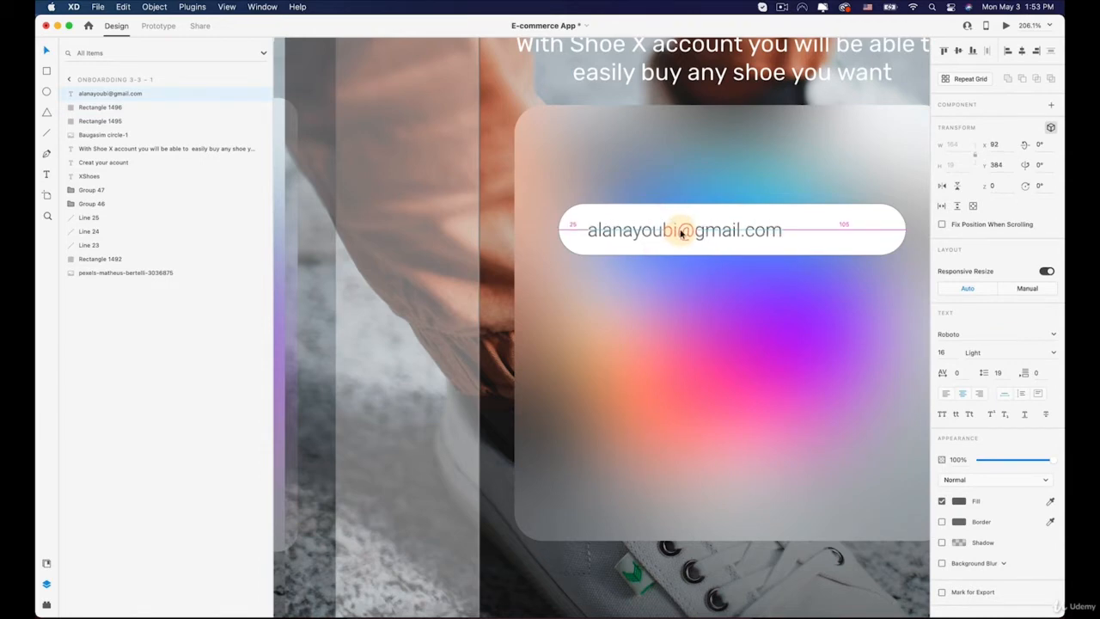
{"action": "double_click", "coordinate": [681, 232]}
- Group the e-mail text with its white input field
{"action": "scroll", "coordinate": [681, 230], "scroll_direction": "down", "scroll_amount": 5}
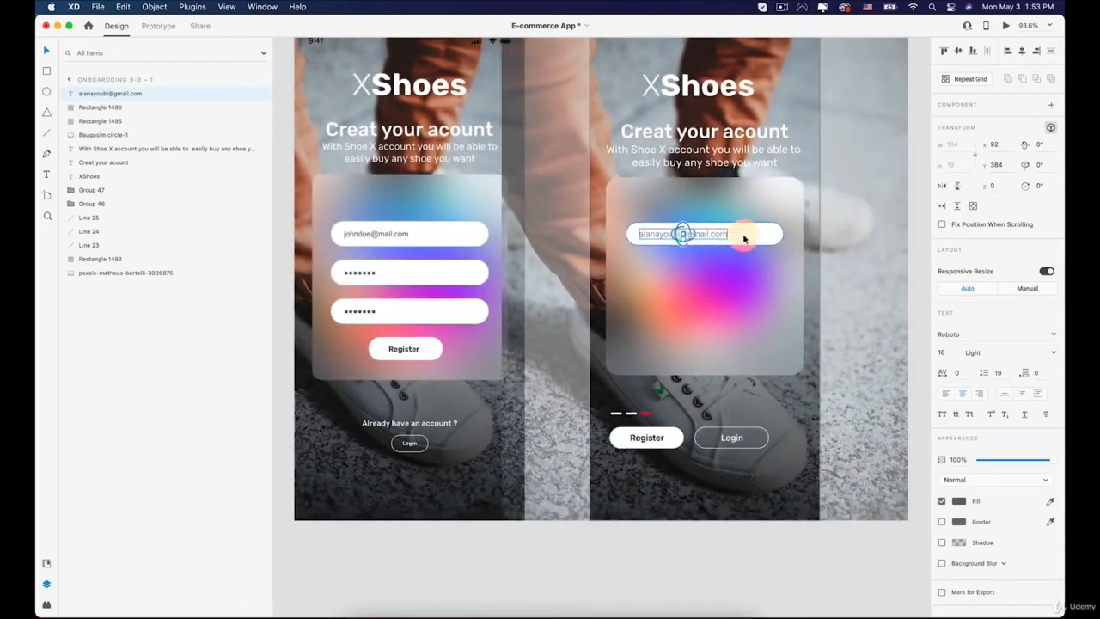
{"action": "left_click", "coordinate": [742, 235]}
{"action": "left_click", "coordinate": [673, 234], "text": "shift"}
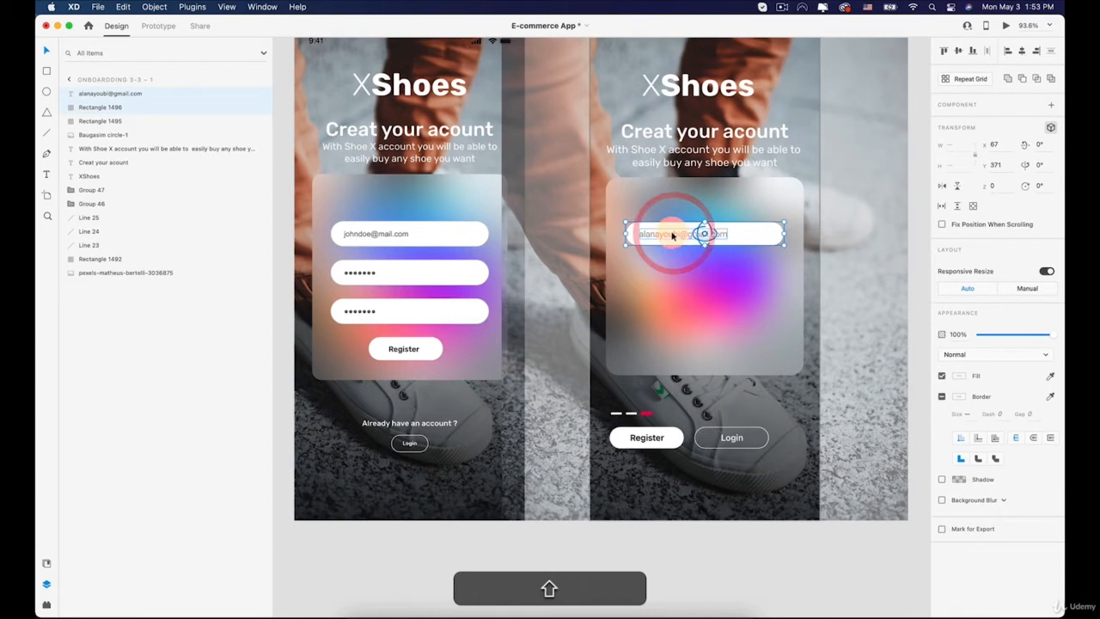
{"action": "right_click", "coordinate": [673, 233]}
{"action": "left_click", "coordinate": [689, 347]}
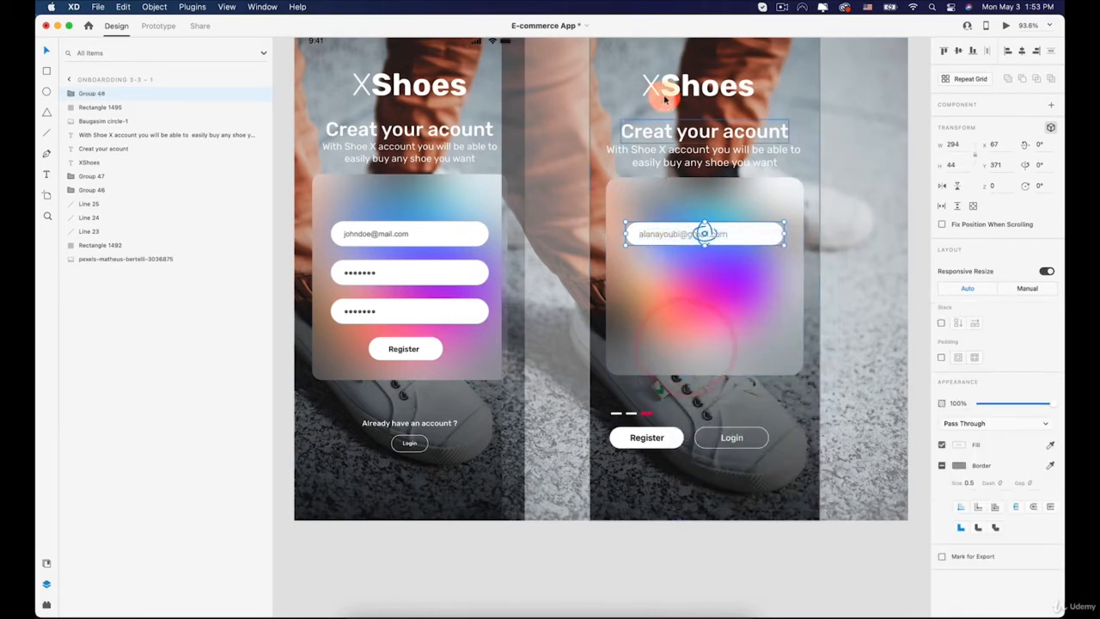
- Turn the input field group into a vertical Repeat Grid of three fields inside the glass panel
{"action": "left_click", "coordinate": [972, 79]}
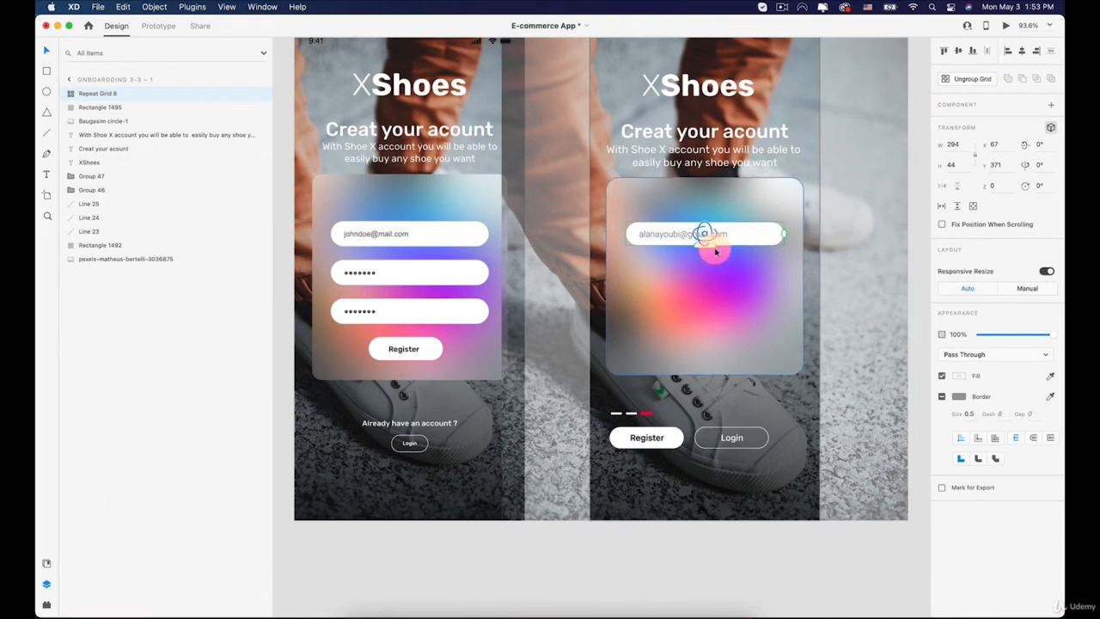
{"action": "left_click_drag", "start_coordinate": [712, 247], "coordinate": [703, 307]}
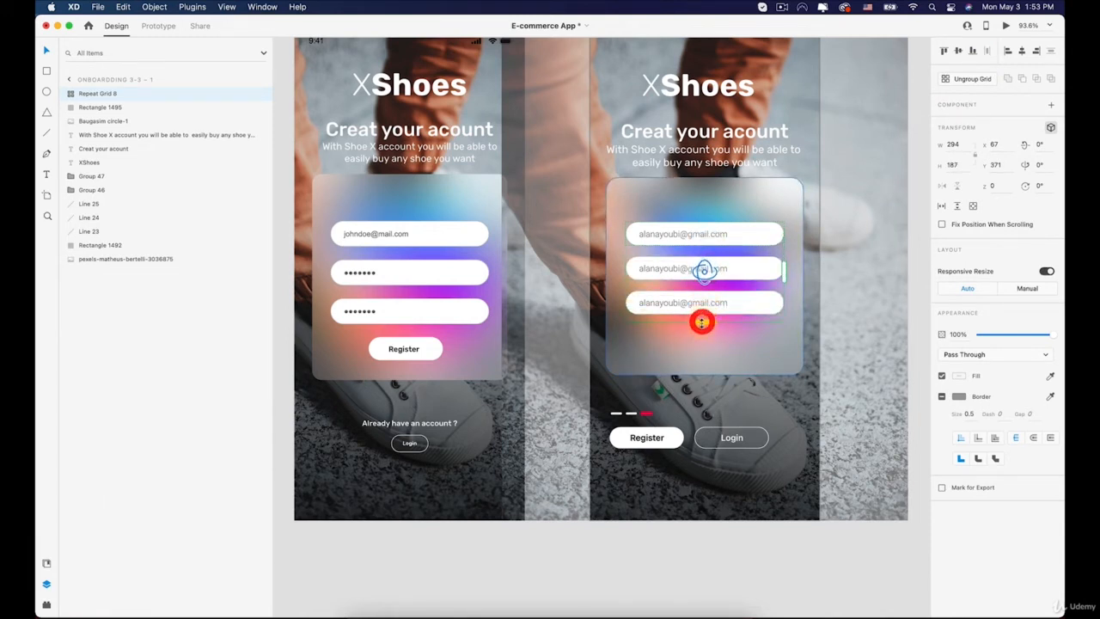
- Increase the height of the repeated input fields to 48 and move their text to X 93, Y 386
{"action": "scroll", "coordinate": [702, 321], "scroll_direction": "up", "scroll_amount": 5}
{"action": "double_click", "coordinate": [639, 201]}
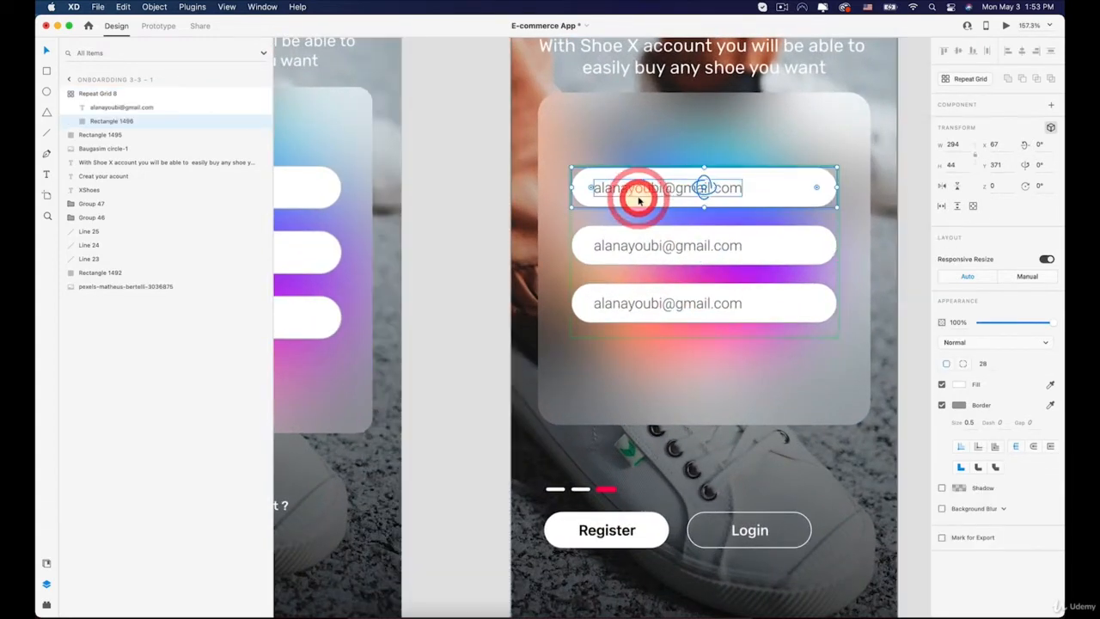
{"action": "left_click_drag", "start_coordinate": [702, 207], "coordinate": [700, 209]}
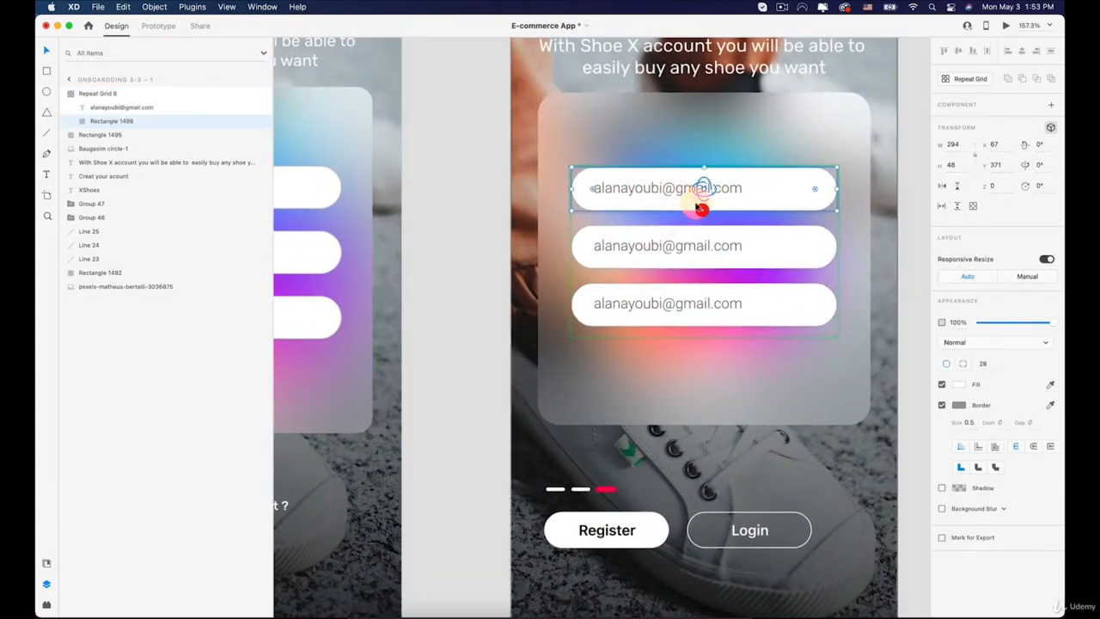
{"action": "left_click", "coordinate": [664, 190]}
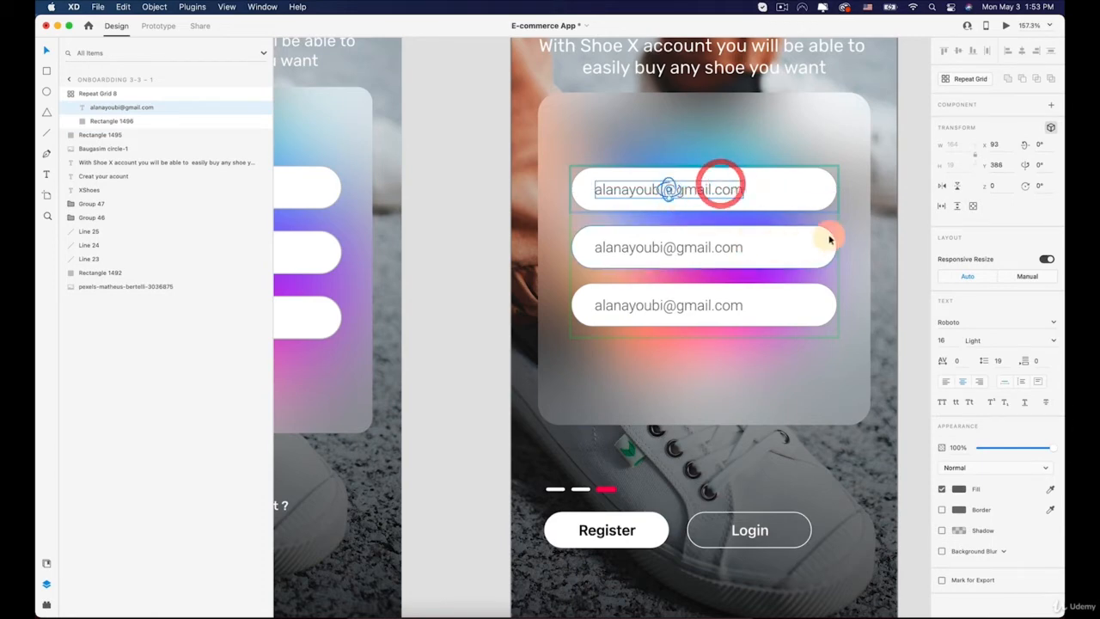
{"action": "left_click", "coordinate": [886, 213]}
{"action": "left_click", "coordinate": [885, 142]}
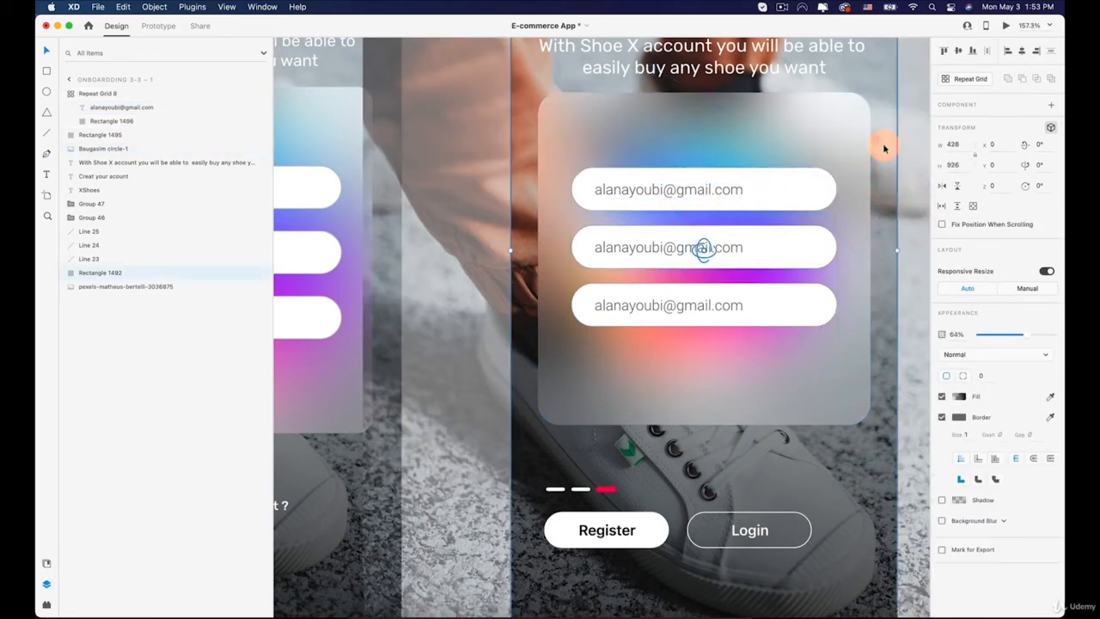
- Center the Repeat Grid of input fields horizontally on the artboard
{"action": "scroll", "coordinate": [883, 146], "scroll_direction": "down", "scroll_amount": 5}
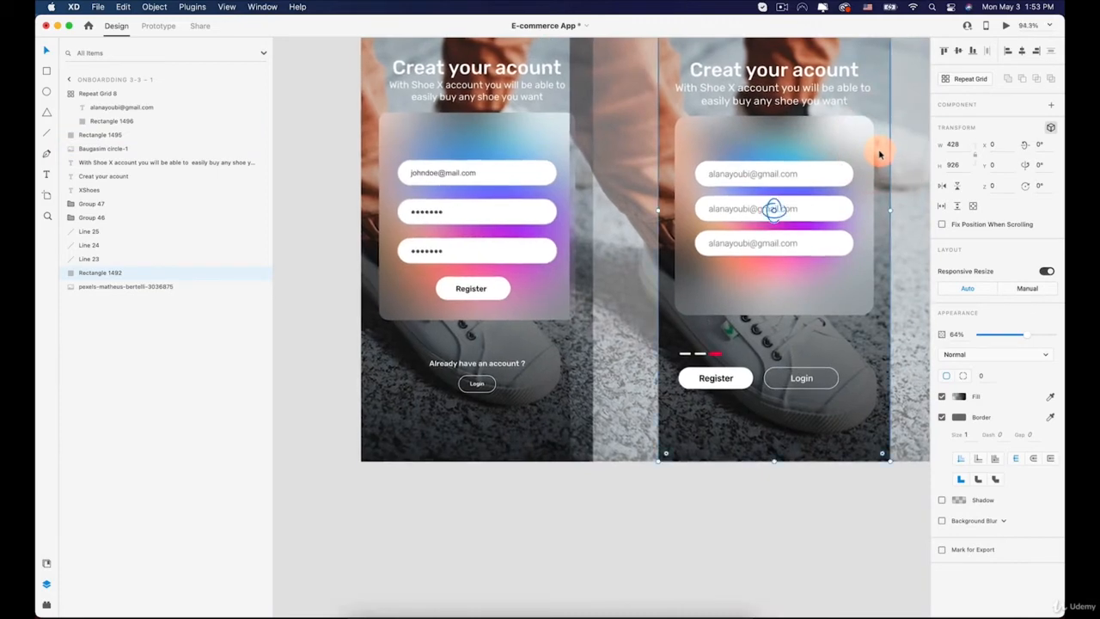
{"action": "scroll", "coordinate": [879, 152], "scroll_direction": "up", "scroll_amount": 5}
{"action": "left_click", "coordinate": [681, 179]}
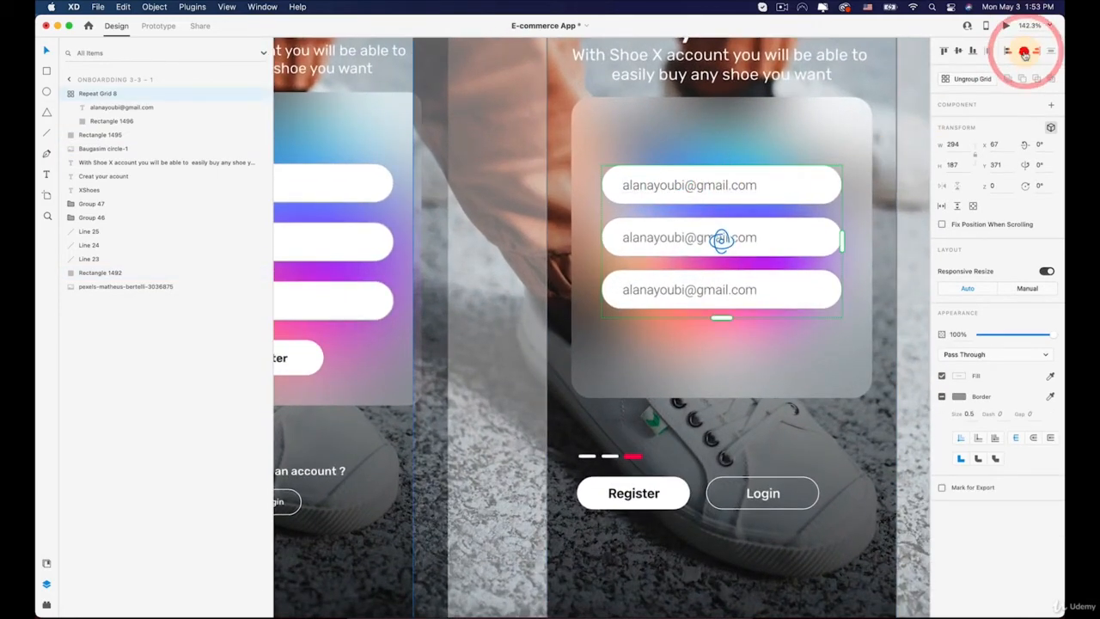
{"action": "double_click", "coordinate": [658, 240]}
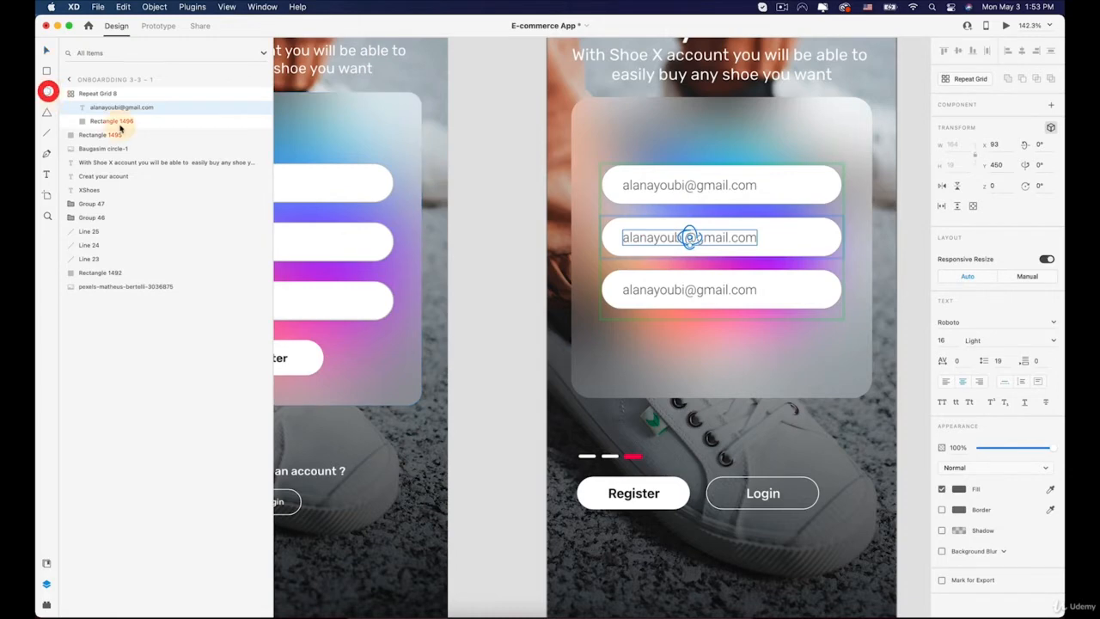
{"action": "scroll", "coordinate": [582, 229], "scroll_direction": "up", "scroll_amount": 5}
{"action": "left_click_drag", "start_coordinate": [676, 241], "coordinate": [679, 247]}
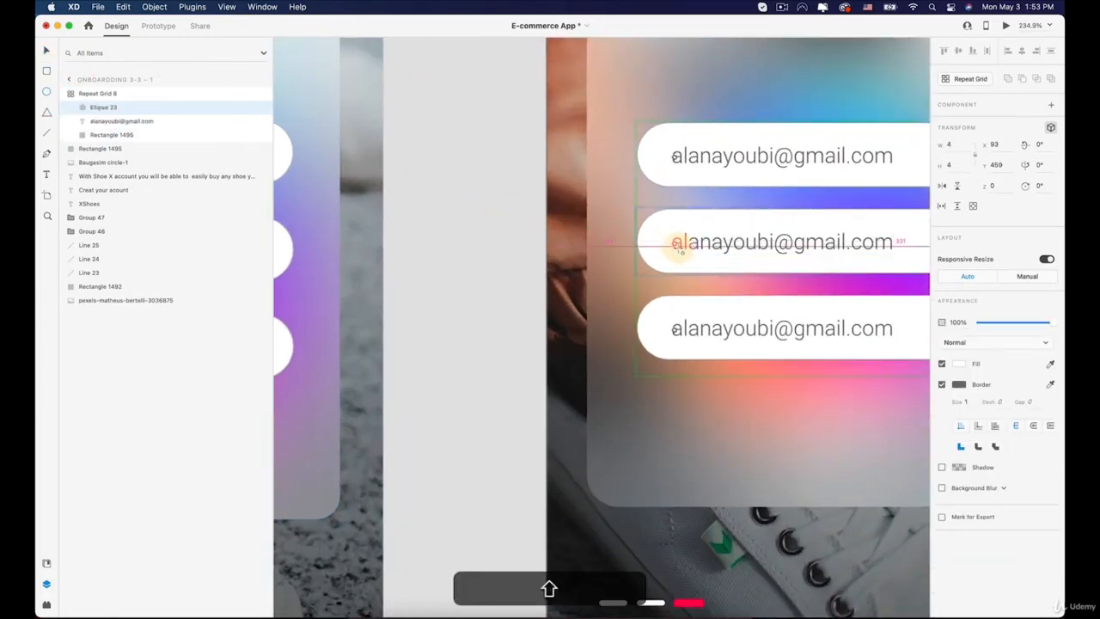
{"action": "key", "text": "super+z"}
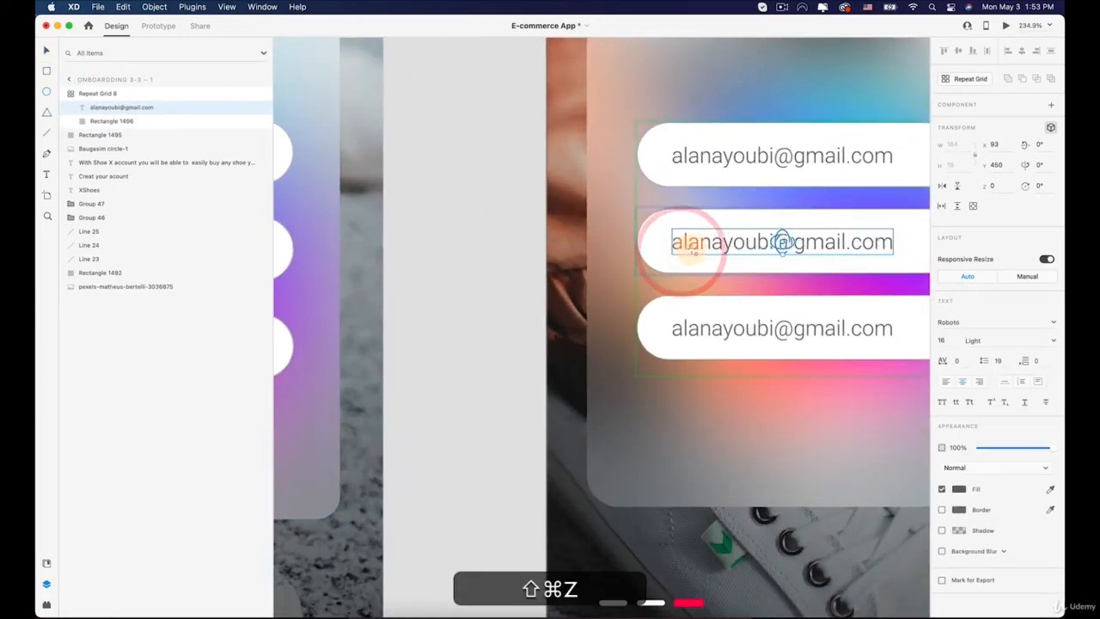
- Ungroup the Repeat Grid into three separate input field groups
{"action": "left_click_drag", "start_coordinate": [713, 239], "coordinate": [631, 238]}
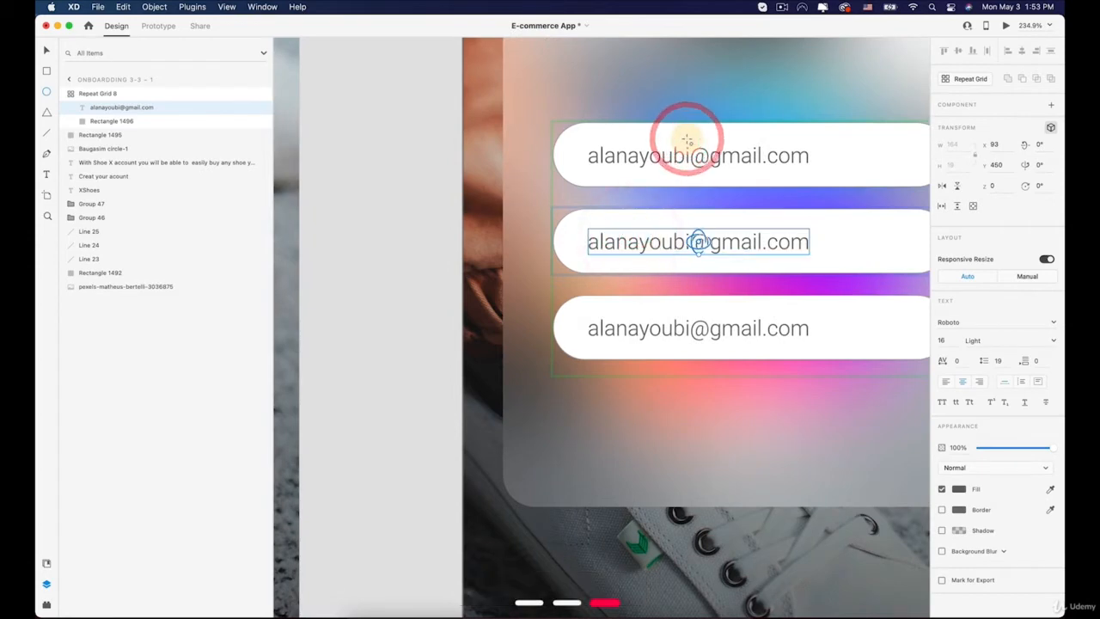
{"action": "scroll", "coordinate": [687, 131], "scroll_direction": "down", "scroll_amount": 3}
{"action": "left_click", "coordinate": [720, 149]}
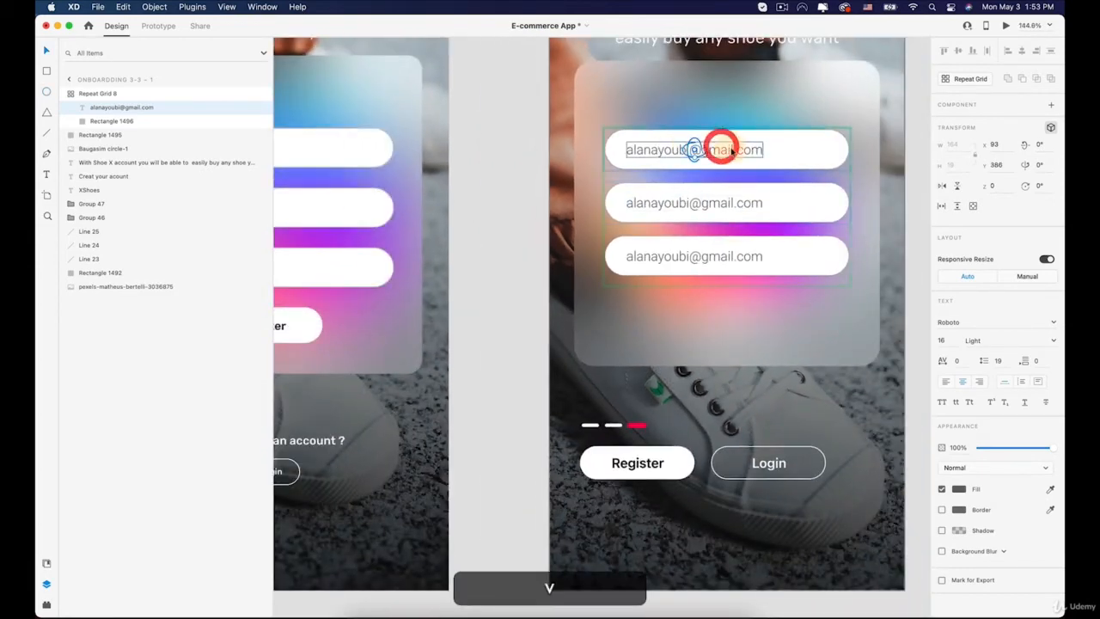
{"action": "left_click", "coordinate": [896, 190]}
{"action": "scroll", "coordinate": [894, 191], "scroll_direction": "down", "scroll_amount": 1}
{"action": "left_click_drag", "start_coordinate": [843, 185], "coordinate": [779, 226]}
{"action": "left_click", "coordinate": [693, 203]}
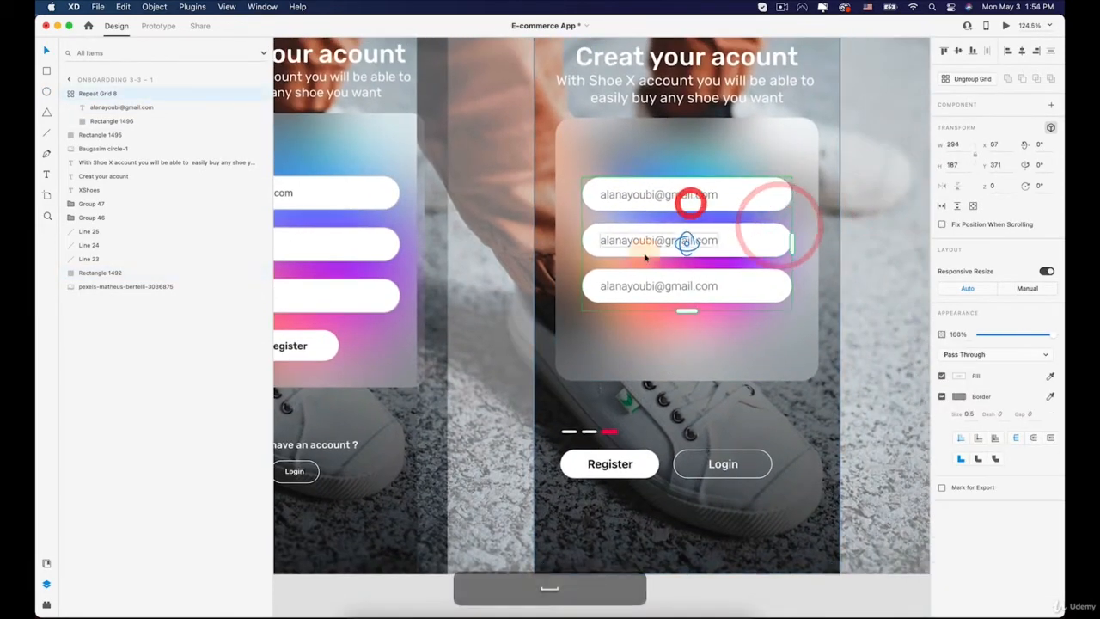
{"action": "left_click", "coordinate": [968, 79]}
{"action": "left_click", "coordinate": [848, 253]}
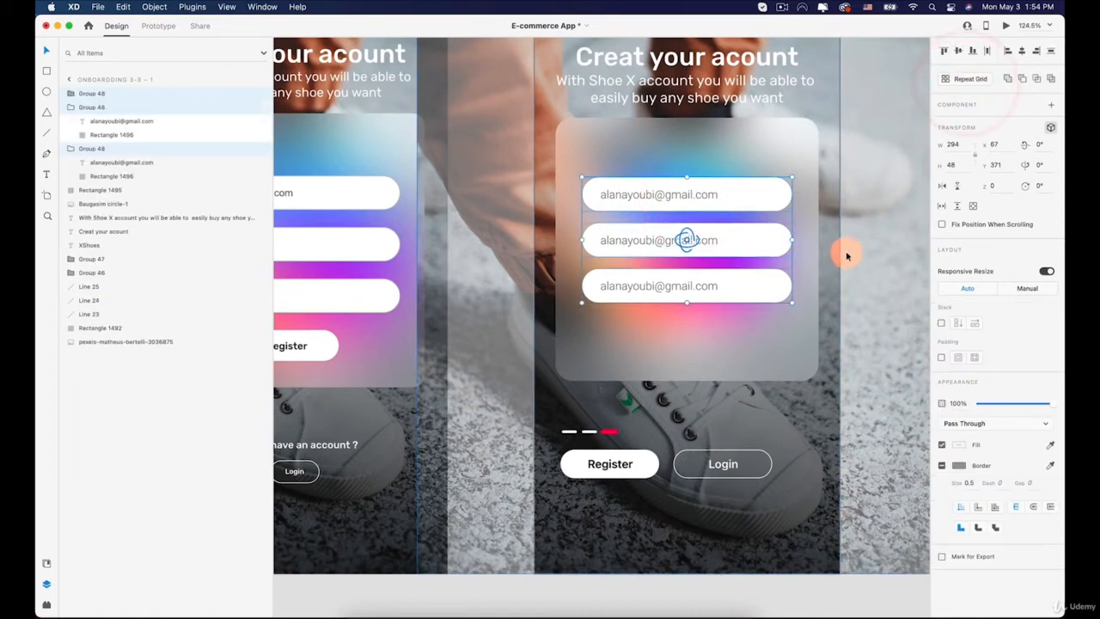
- Draw a circle about 10 by 10 with the Ellipse tool over the start of the second field's text
{"action": "scroll", "coordinate": [690, 252], "scroll_direction": "up", "scroll_amount": 3}
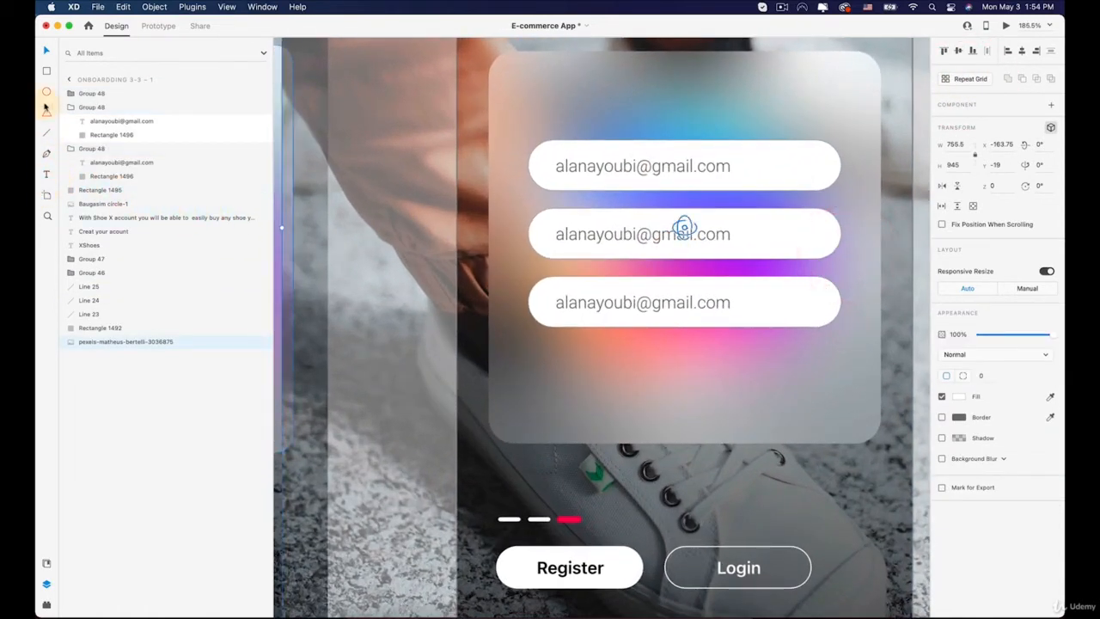
{"action": "key", "text": "e"}
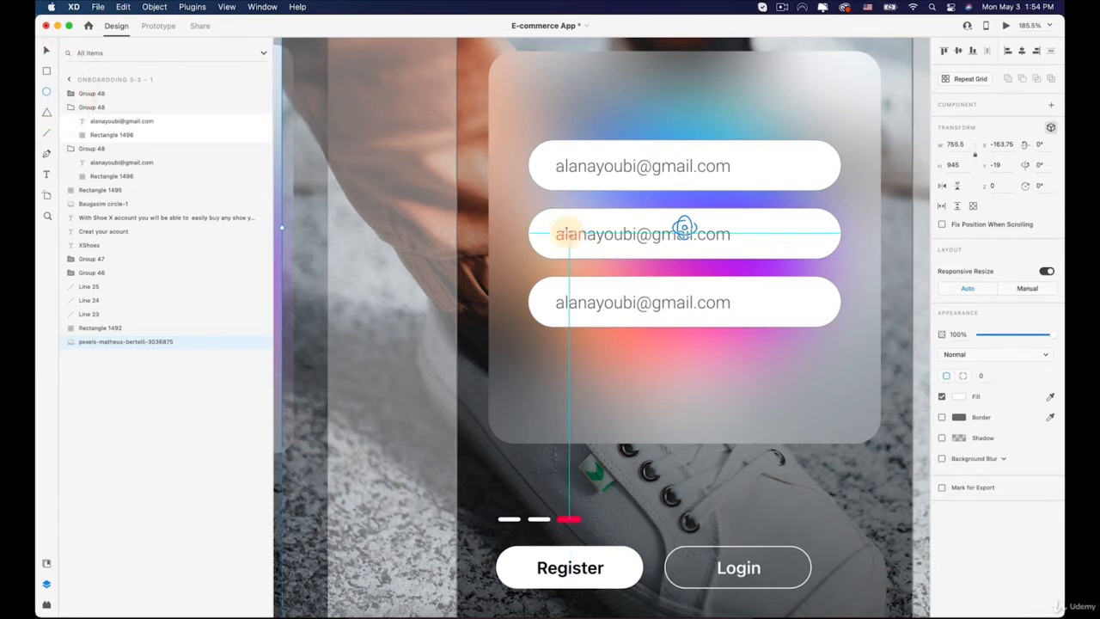
{"action": "left_click_drag", "start_coordinate": [575, 237], "coordinate": [583, 243]}
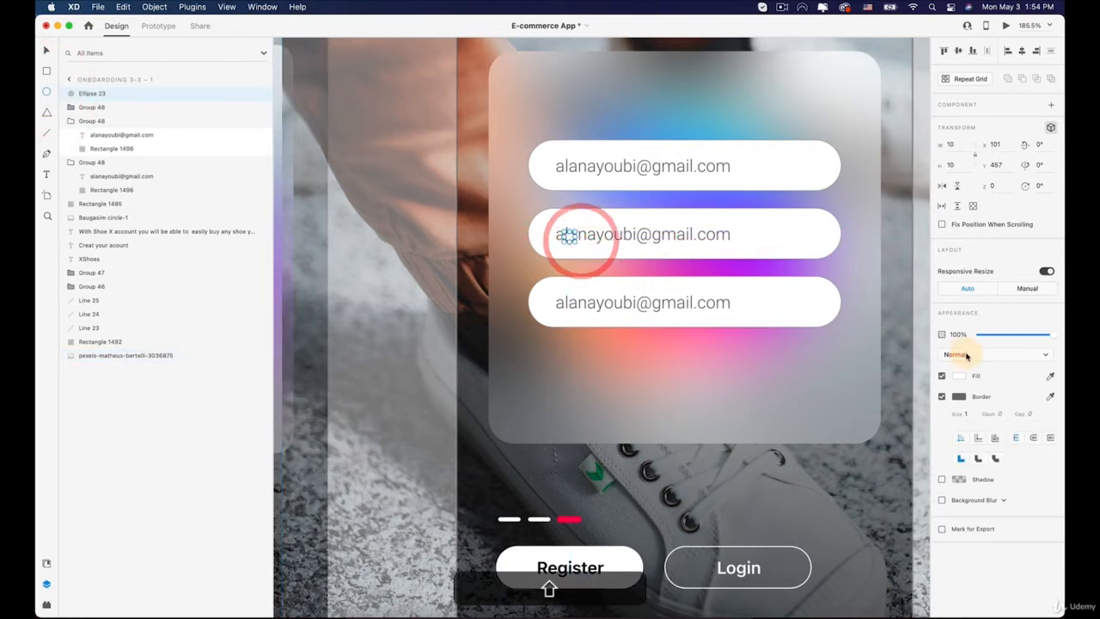
- Give the small circle a dark gray fill and remove its border
{"action": "left_click", "coordinate": [965, 383]}
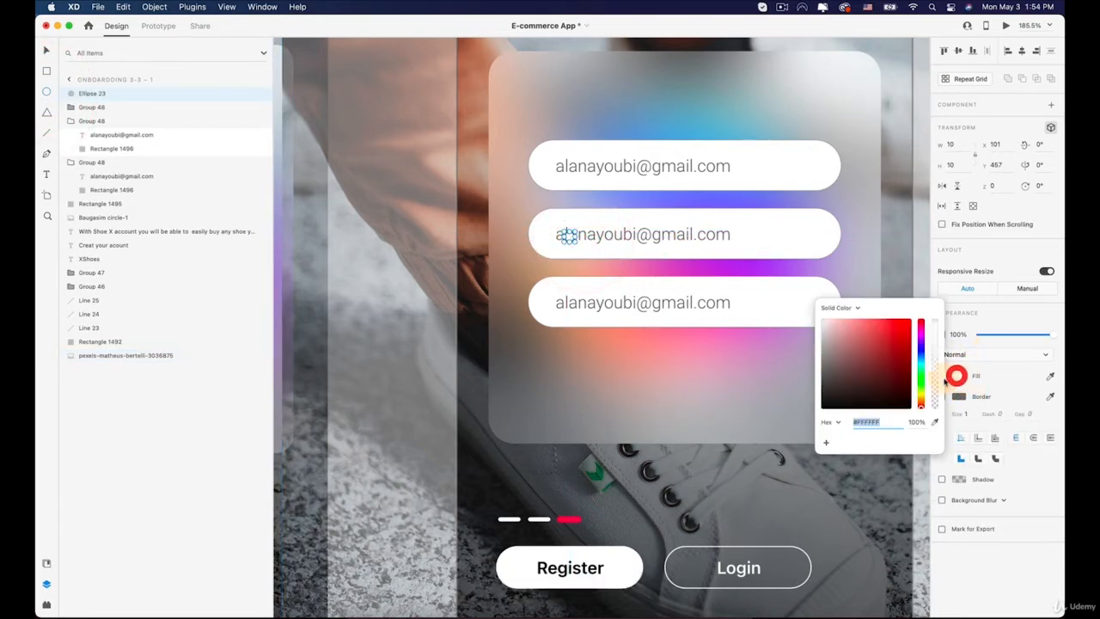
{"action": "left_click_drag", "start_coordinate": [871, 375], "coordinate": [816, 368]}
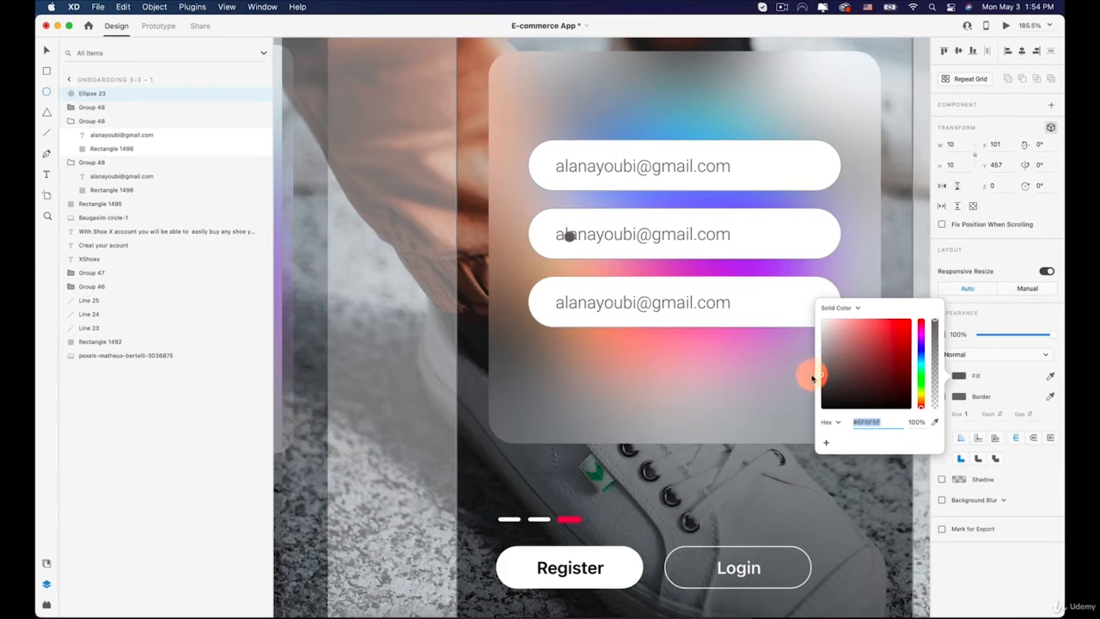
{"action": "left_click", "coordinate": [1002, 395]}
{"action": "left_click", "coordinate": [965, 398]}
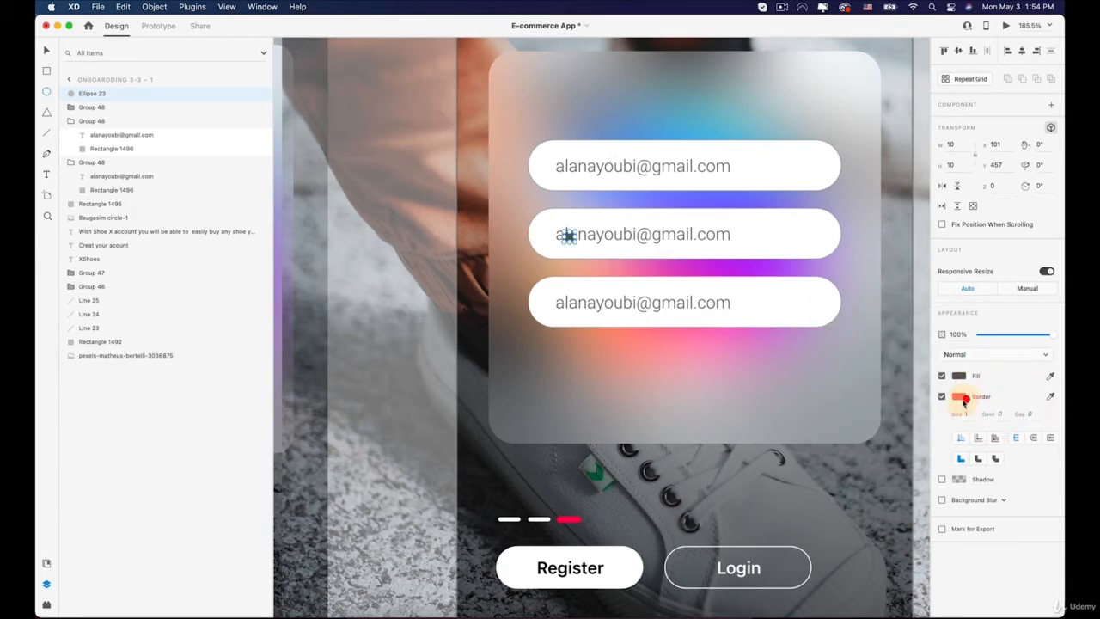
{"action": "left_click", "coordinate": [942, 398]}
- Move the circle to the start of the second field's text and delete that field's e-mail text
{"action": "scroll", "coordinate": [556, 236], "scroll_direction": "up", "scroll_amount": 5}
{"action": "key", "text": "v"}
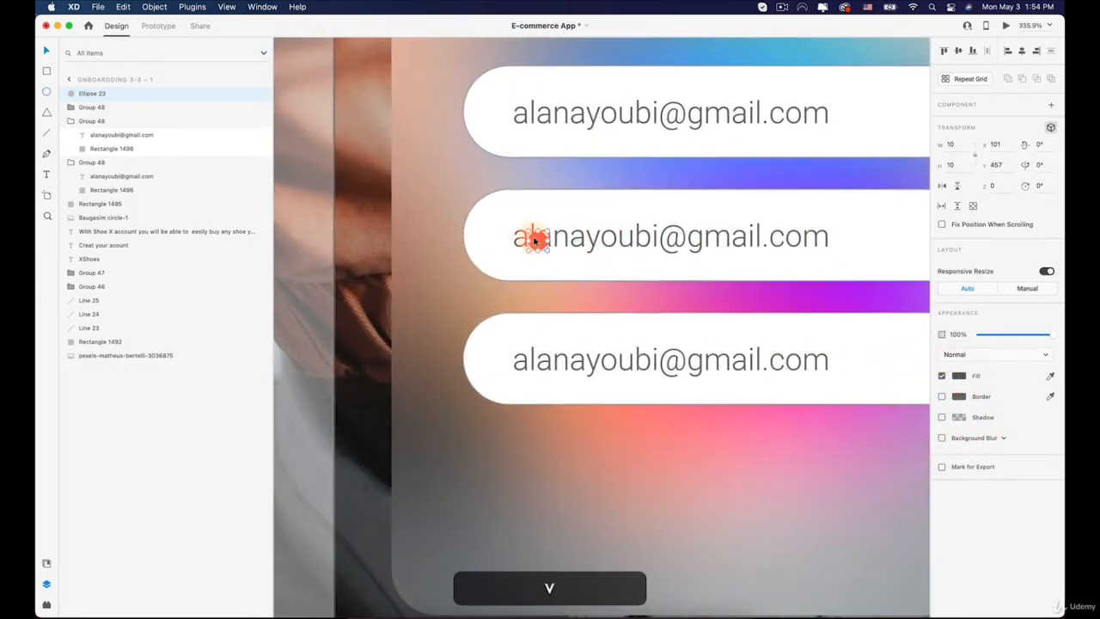
{"action": "left_click_drag", "start_coordinate": [529, 244], "coordinate": [519, 238]}
{"action": "left_click", "coordinate": [574, 243]}
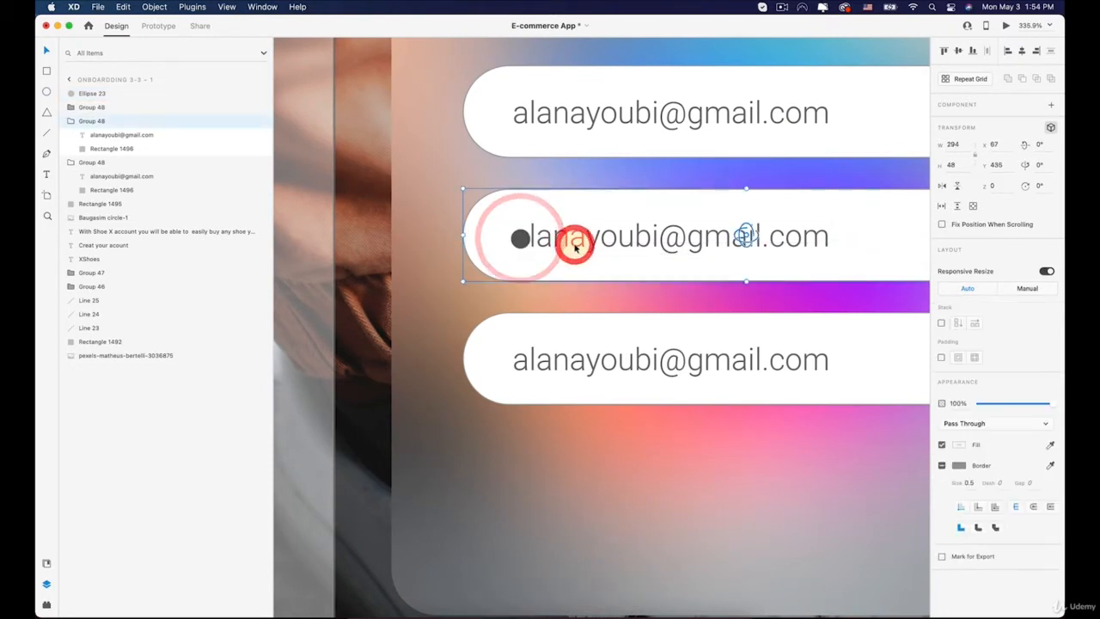
{"action": "double_click", "coordinate": [574, 243]}
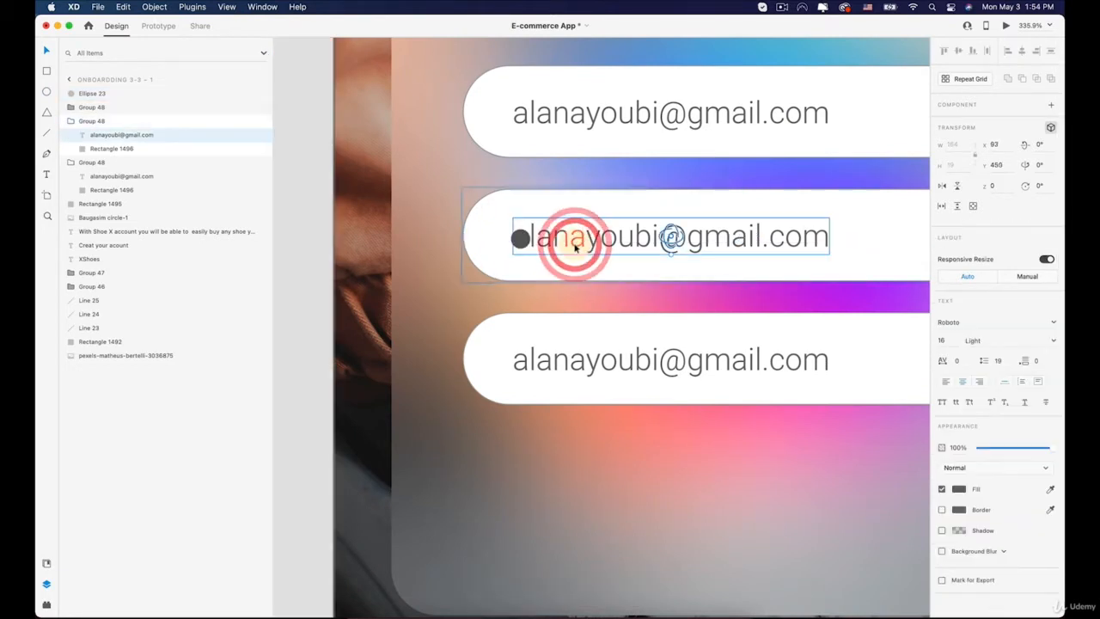
{"action": "key", "text": "BackSpace"}
- Shrink the circle to 8 by 8, duplicate it alongside at X 101, and group the two circles
{"action": "left_click", "coordinate": [521, 238]}
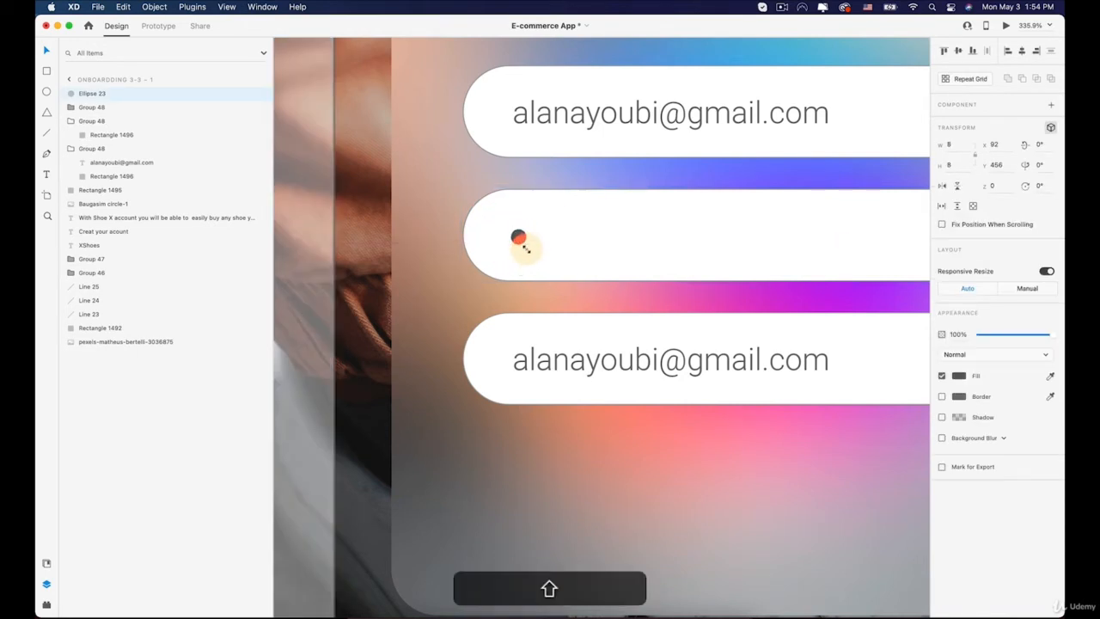
{"action": "left_click_drag", "start_coordinate": [524, 246], "coordinate": [538, 241]}
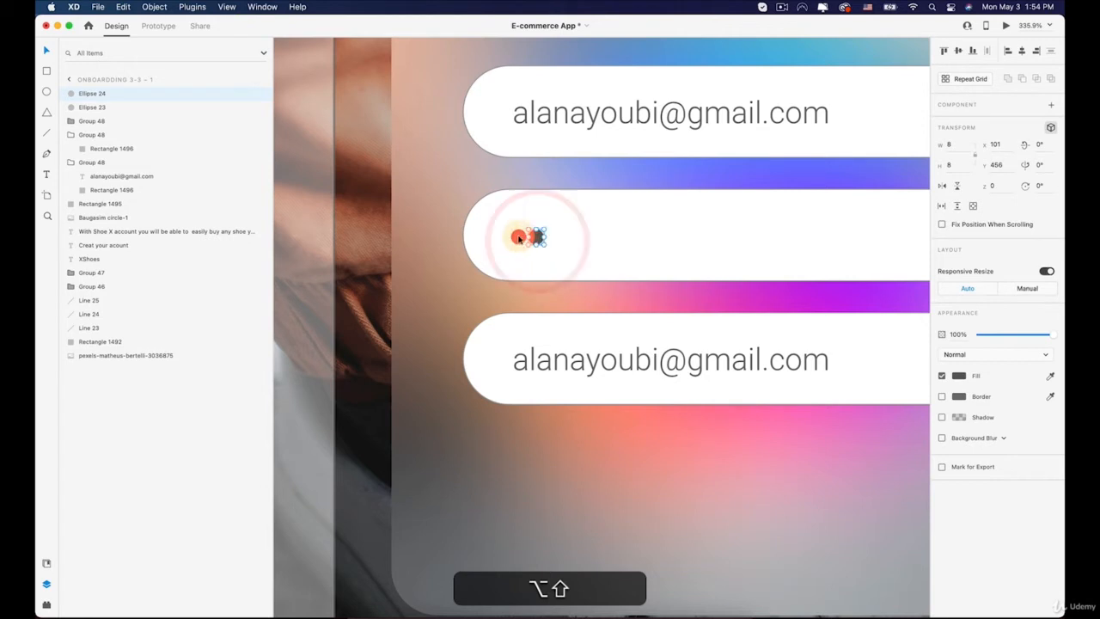
{"action": "right_click", "coordinate": [538, 233]}
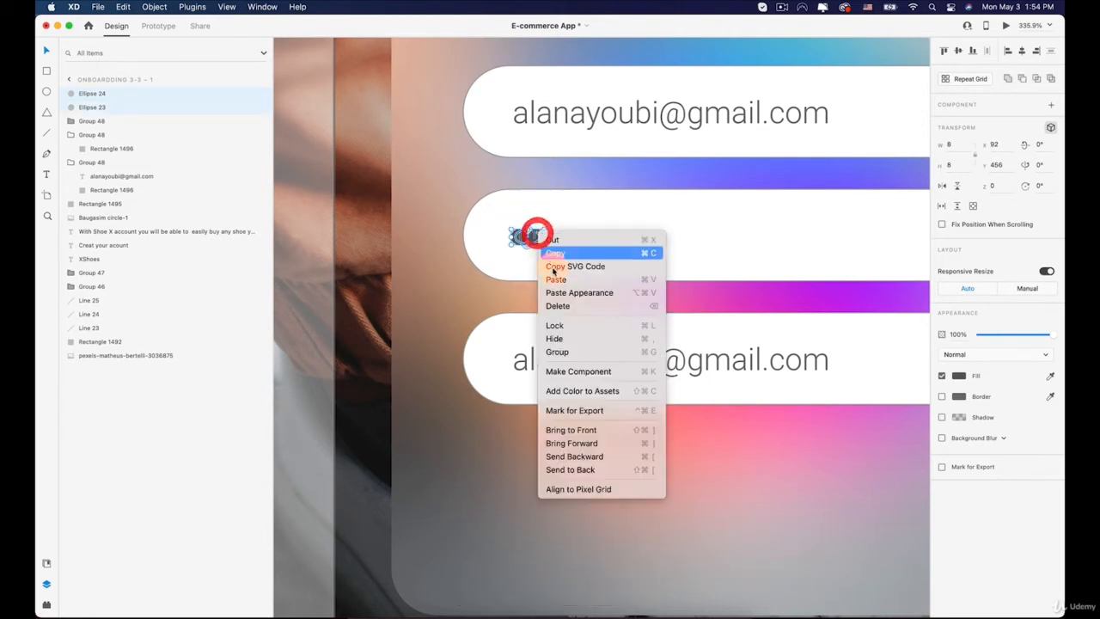
{"action": "left_click", "coordinate": [566, 351]}
- Turn the circle group into a Repeat Grid and extend it horizontally into a row of ten dots
{"action": "left_click", "coordinate": [971, 80]}
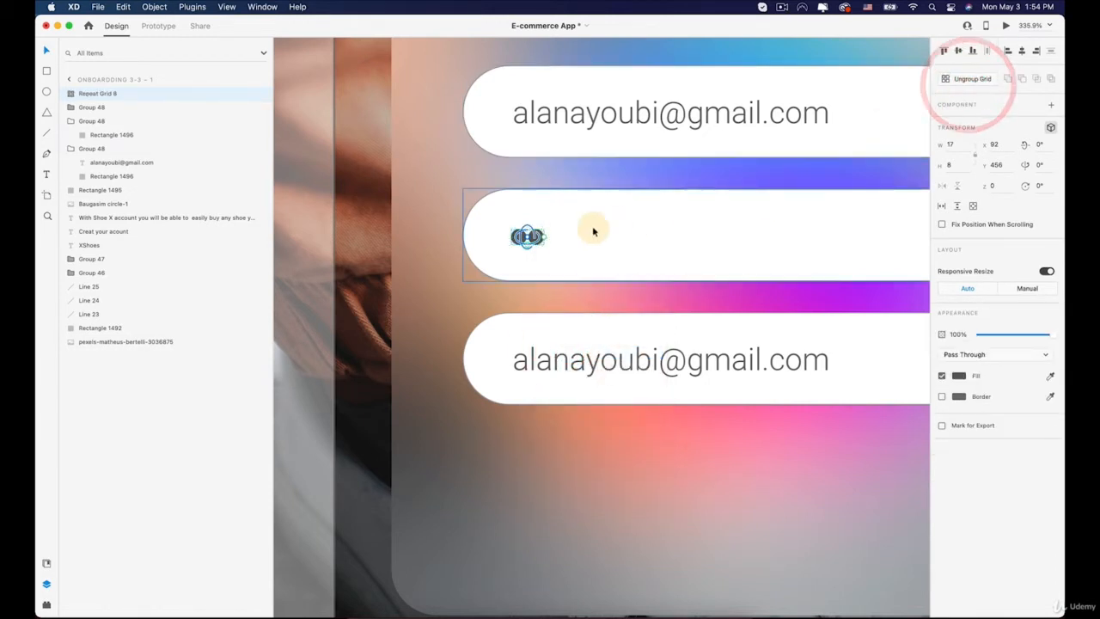
{"action": "left_click", "coordinate": [542, 236]}
{"action": "left_click_drag", "start_coordinate": [652, 233], "coordinate": [864, 235]}
{"action": "left_click_drag", "start_coordinate": [775, 237], "coordinate": [628, 238]}
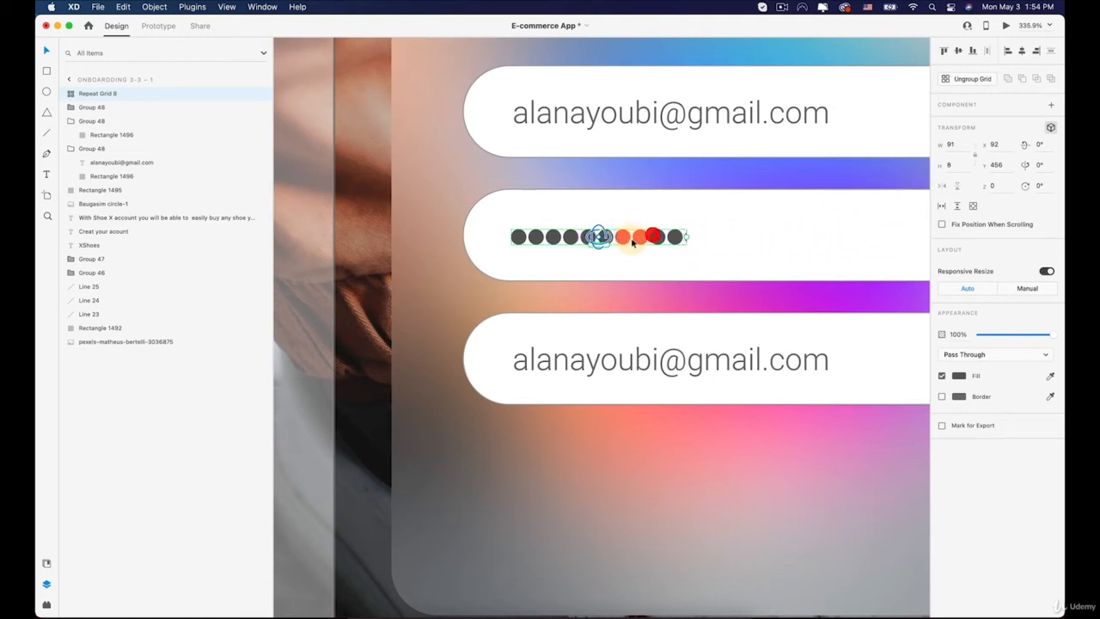
{"action": "left_click", "coordinate": [752, 236]}
{"action": "left_click", "coordinate": [686, 237]}
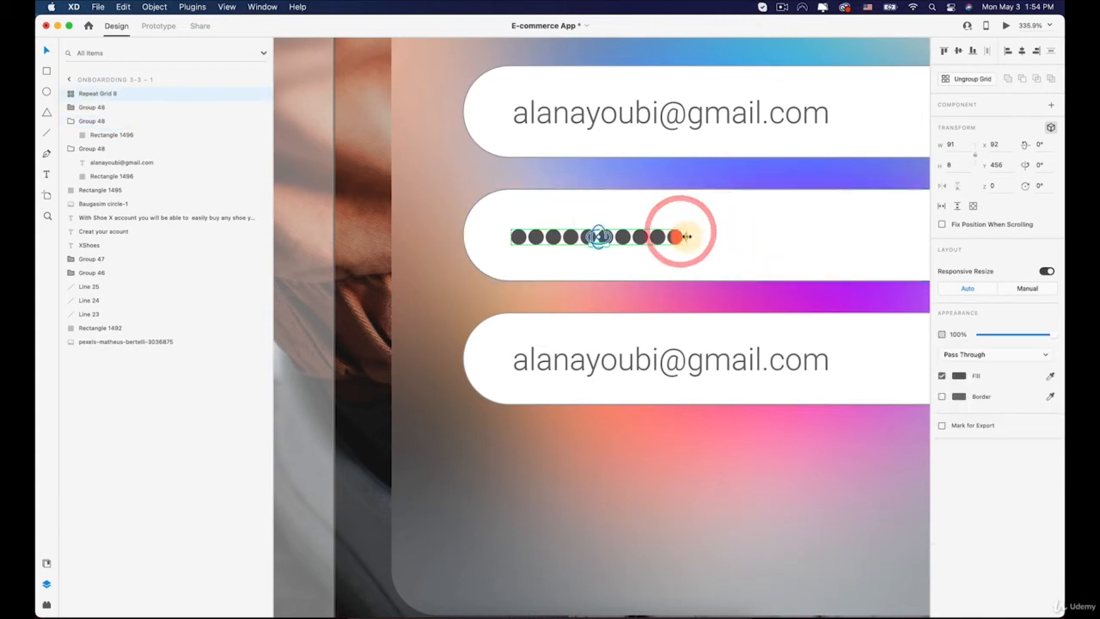
{"action": "left_click", "coordinate": [710, 237]}
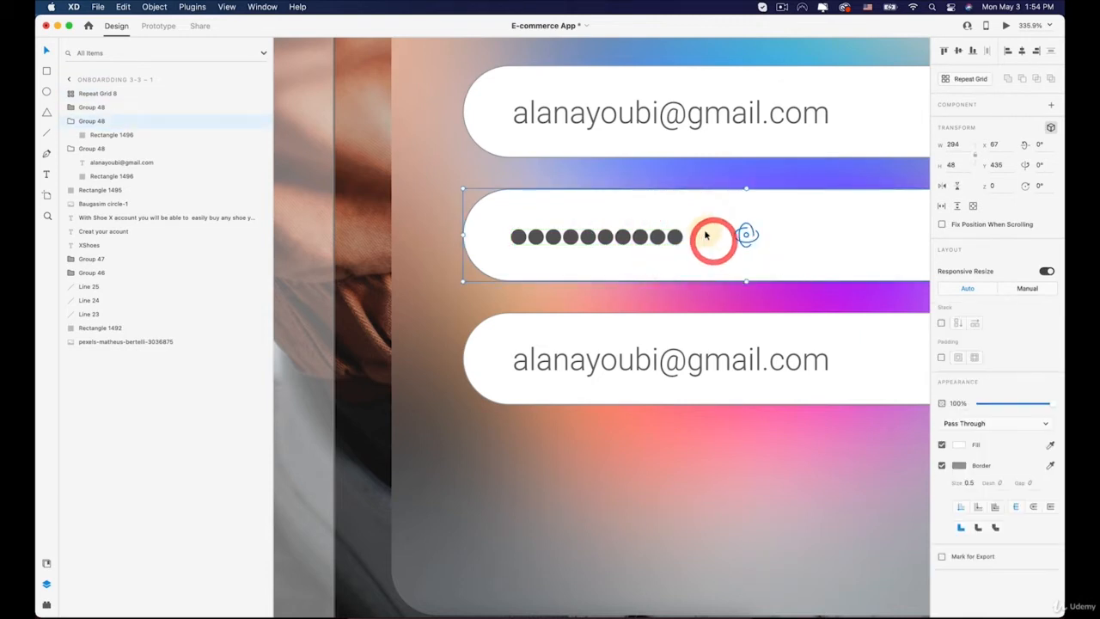
- Duplicate the dot row into the third field at the same horizontal position and delete that field's e-mail text
{"action": "scroll", "coordinate": [653, 239], "scroll_direction": "down", "scroll_amount": 1}
{"action": "left_click", "coordinate": [610, 216], "text": "super"}
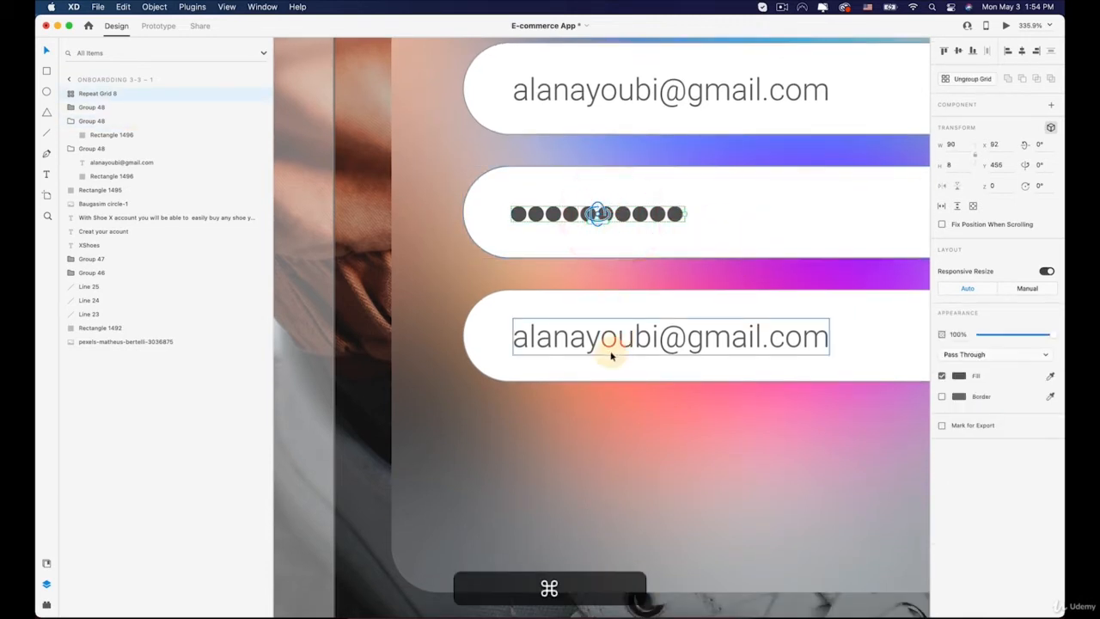
{"action": "left_click_drag", "start_coordinate": [542, 215], "coordinate": [535, 337]}
{"action": "left_click", "coordinate": [745, 337]}
{"action": "double_click", "coordinate": [713, 337]}
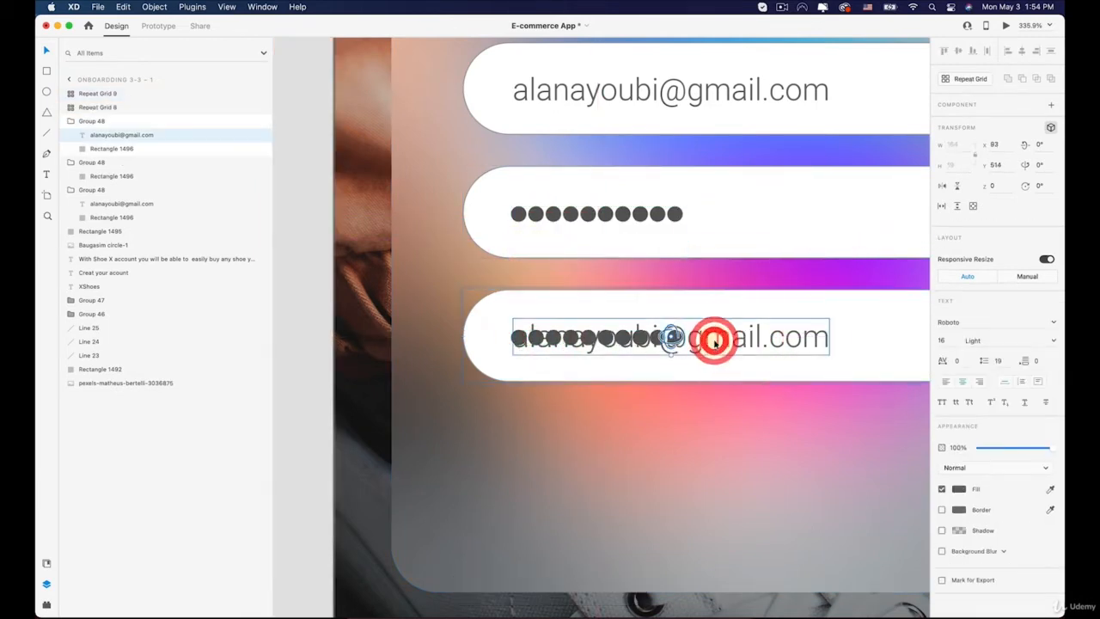
{"action": "key", "text": "BackSpace"}
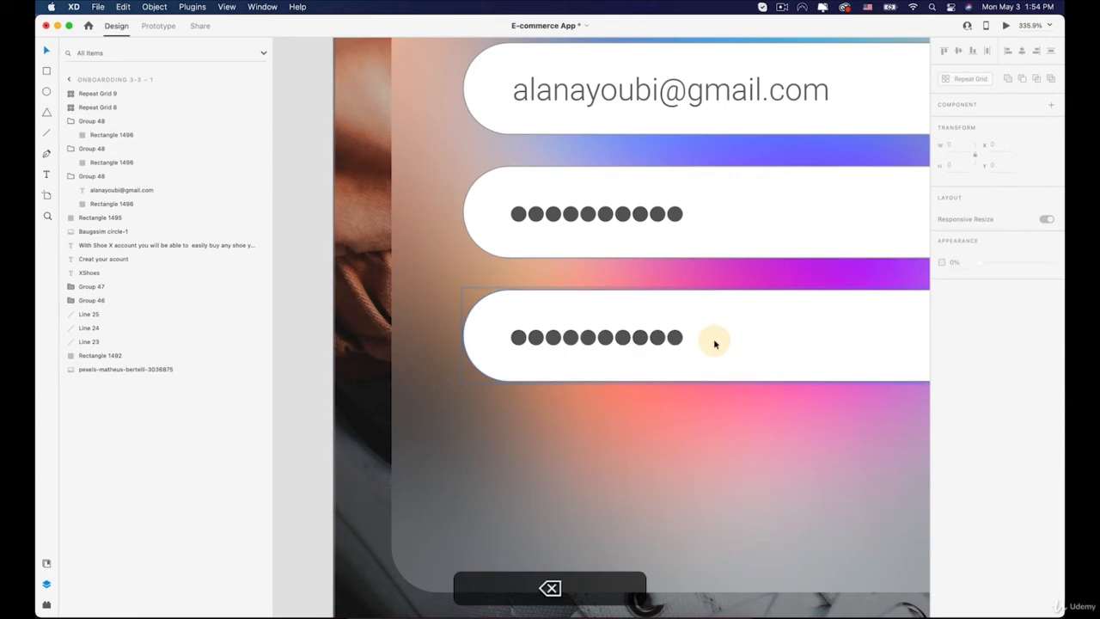
- Try to scale down the dot rows of both password fields together
{"action": "scroll", "coordinate": [715, 342], "scroll_direction": "down", "scroll_amount": 5}
{"action": "scroll", "coordinate": [808, 318], "scroll_direction": "right", "scroll_amount": 3}
{"action": "left_click", "coordinate": [785, 307]}
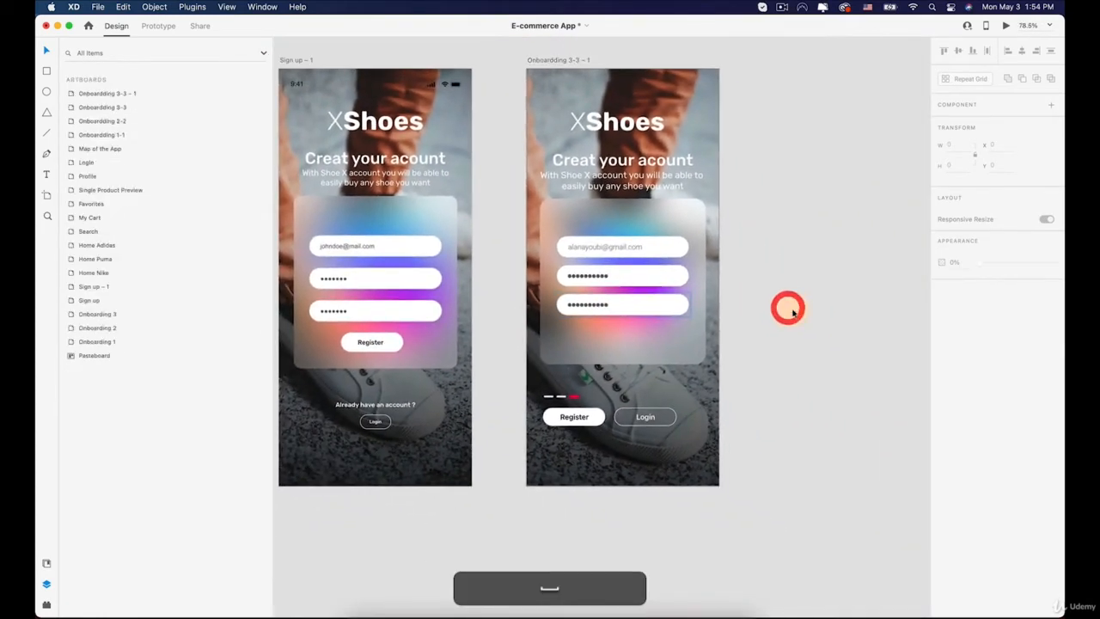
{"action": "scroll", "coordinate": [662, 304], "scroll_direction": "up", "scroll_amount": 5}
{"action": "left_click", "coordinate": [484, 243]}
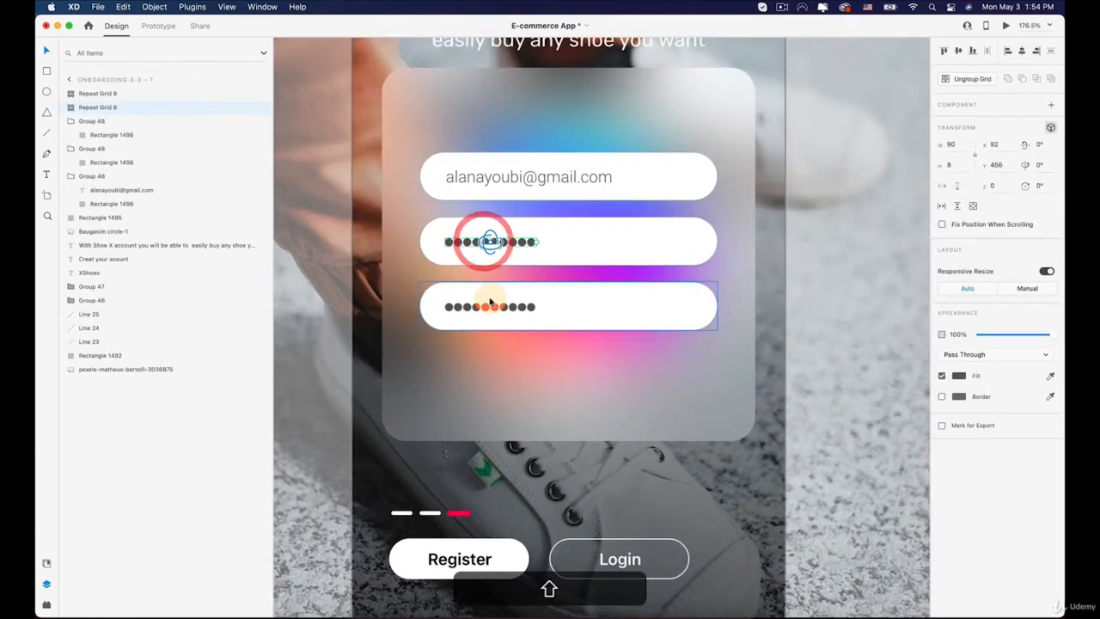
{"action": "left_click", "coordinate": [487, 308], "text": "shift"}
{"action": "left_click_drag", "start_coordinate": [536, 307], "coordinate": [520, 300]}
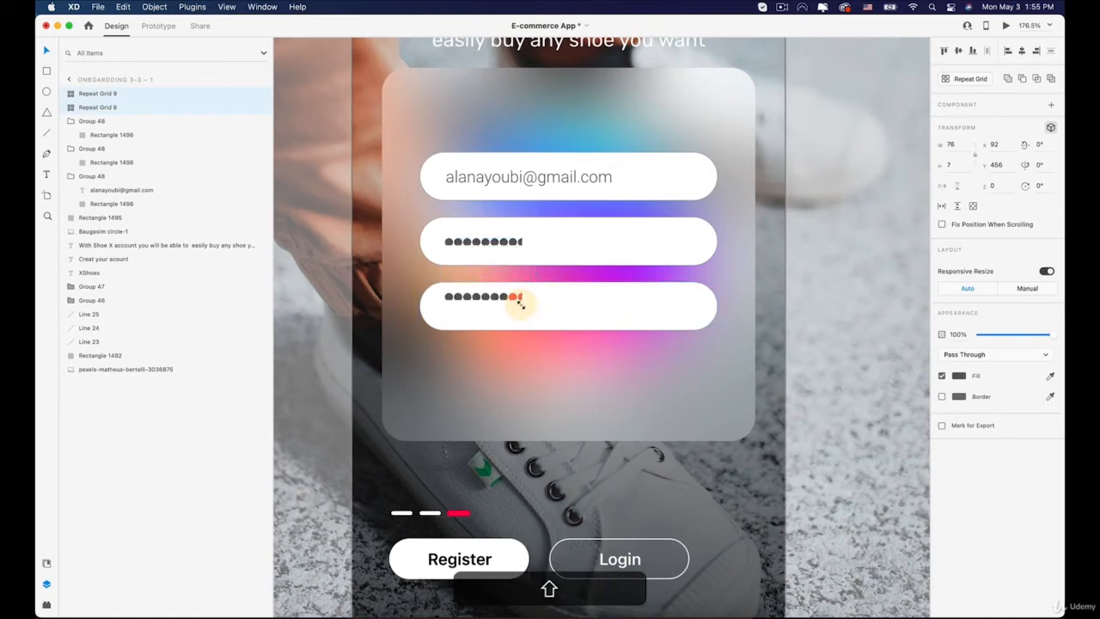
{"action": "key", "text": "shift+super+z"}
- Try to ungroup the third field's dot Repeat Grid and scale down its dots
{"action": "scroll", "coordinate": [526, 306], "scroll_direction": "up", "scroll_amount": 5}
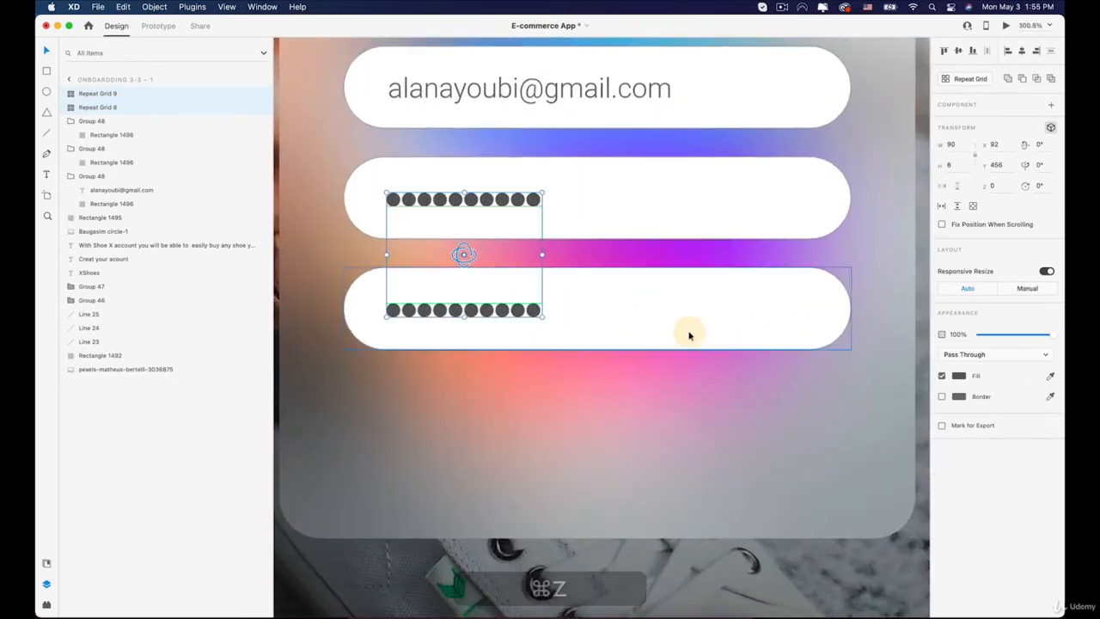
{"action": "left_click", "coordinate": [520, 357]}
{"action": "left_click", "coordinate": [481, 308]}
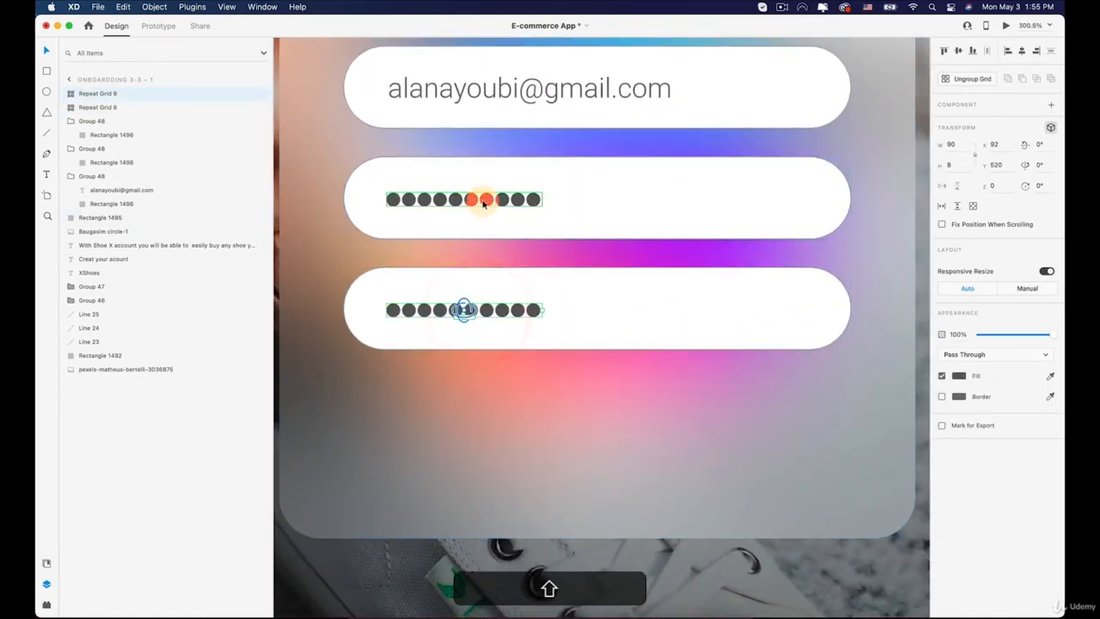
{"action": "left_click", "coordinate": [967, 78]}
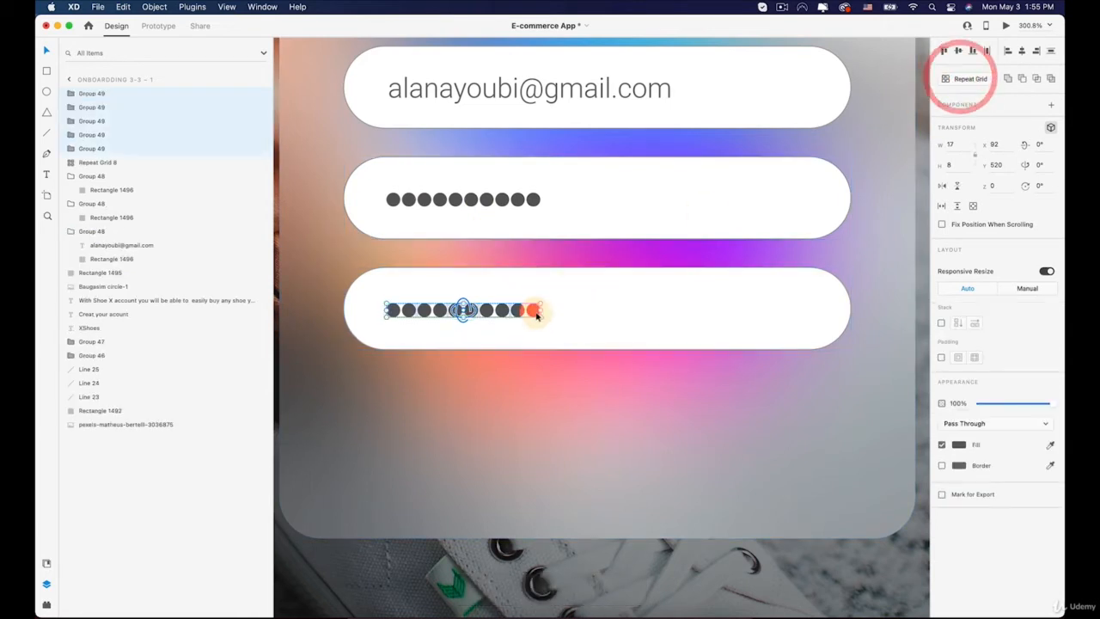
{"action": "left_click_drag", "start_coordinate": [540, 315], "coordinate": [512, 316]}
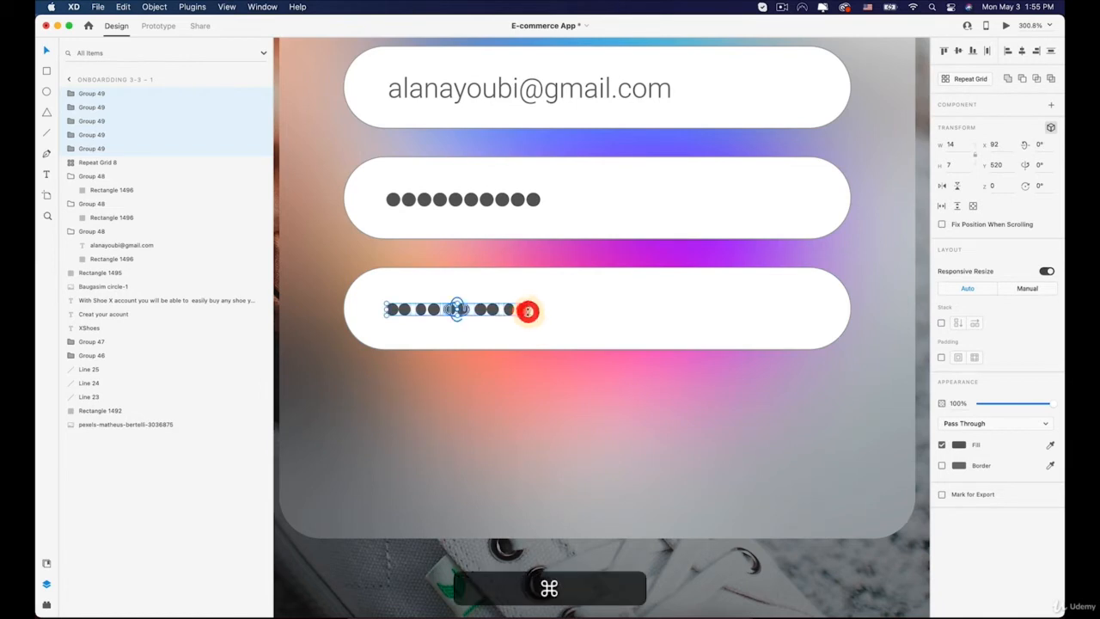
{"action": "key", "text": "super+z"}
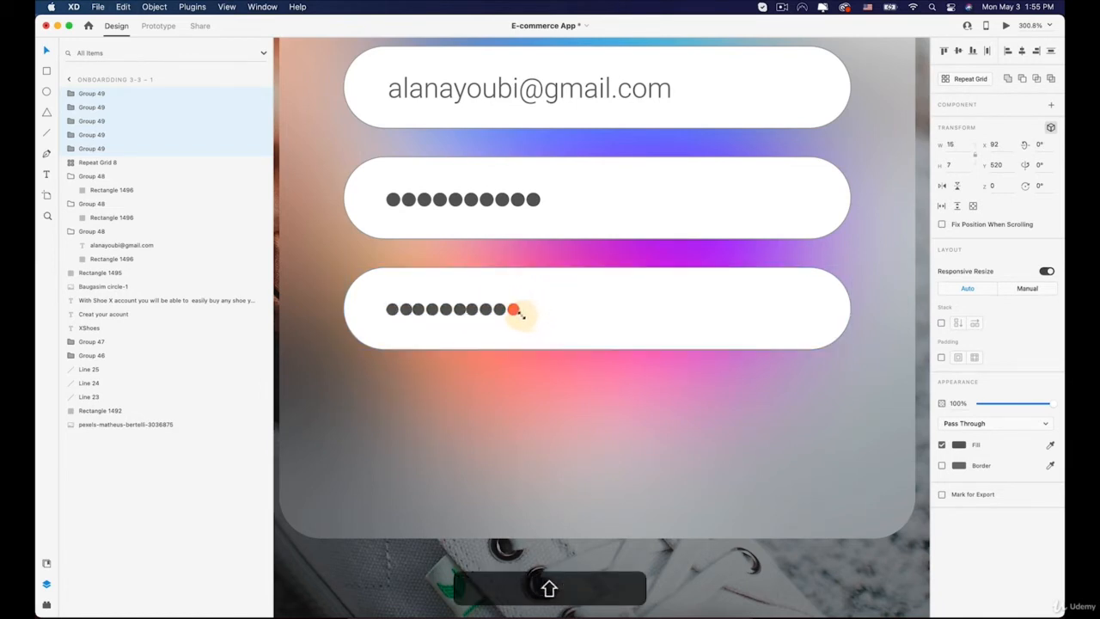
{"action": "left_click_drag", "start_coordinate": [513, 315], "coordinate": [597, 320]}
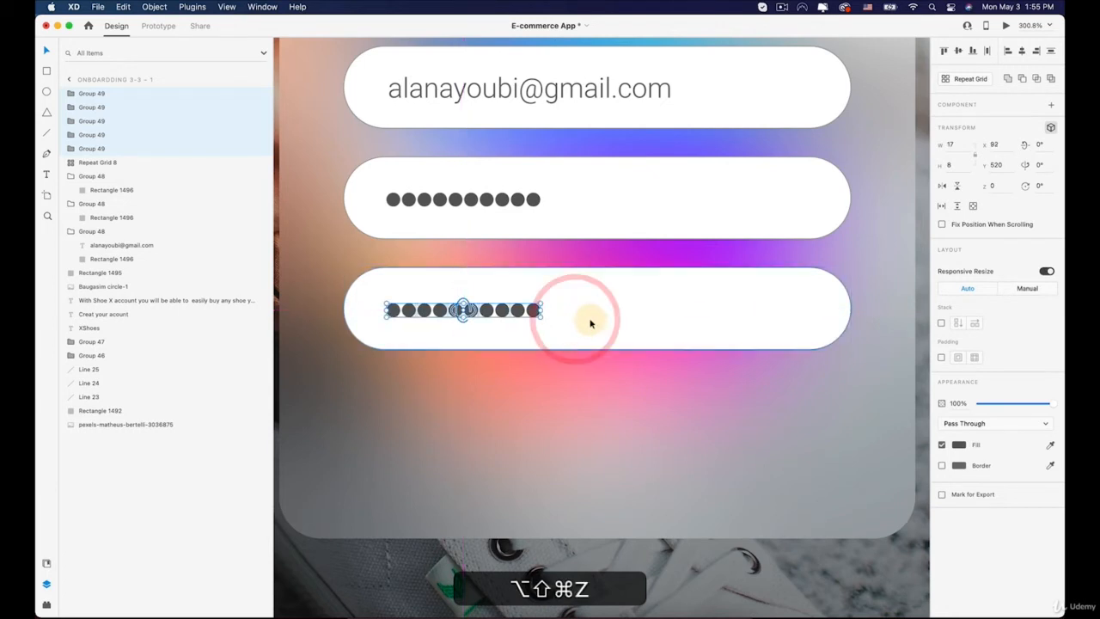
{"action": "key", "text": "super+z"}
{"action": "key", "text": "super+z"}
{"action": "scroll", "coordinate": [643, 344], "scroll_direction": "down", "scroll_amount": 2}
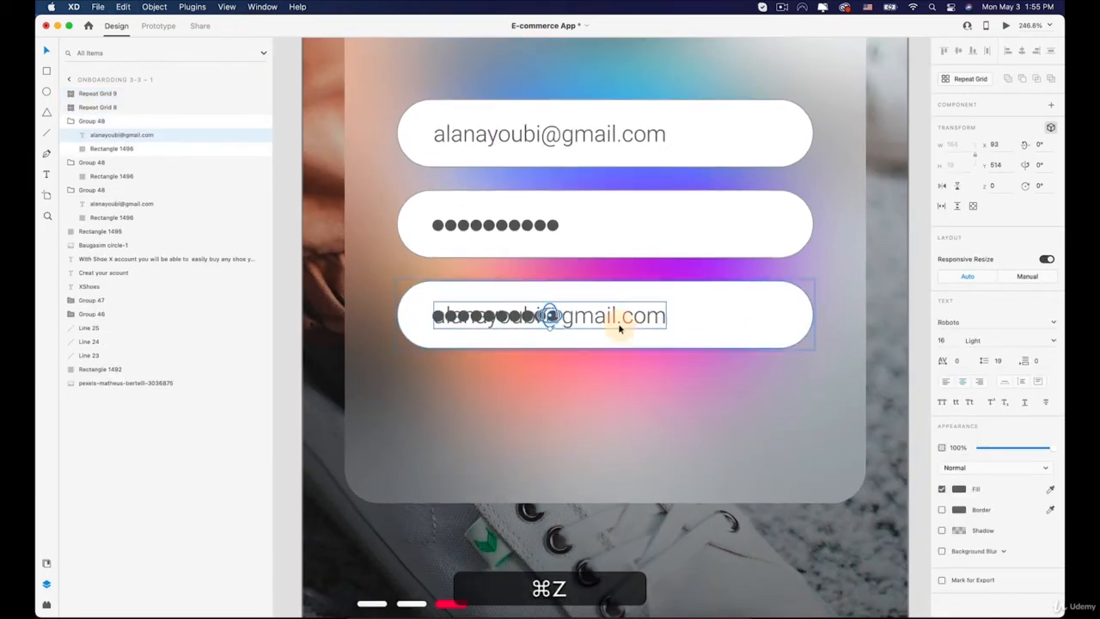
- Delete the e-mail text behind the dots in the third field
{"action": "double_click", "coordinate": [617, 317]}
{"action": "left_click", "coordinate": [120, 8]}
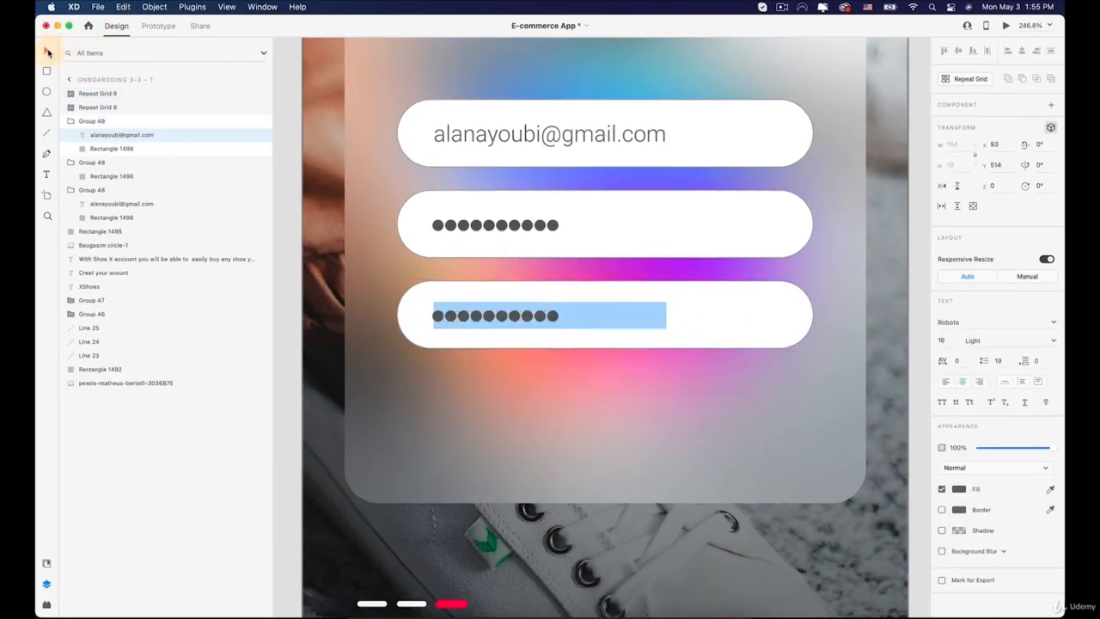
{"action": "left_click", "coordinate": [48, 53]}
{"action": "key", "text": "BackSpace"}
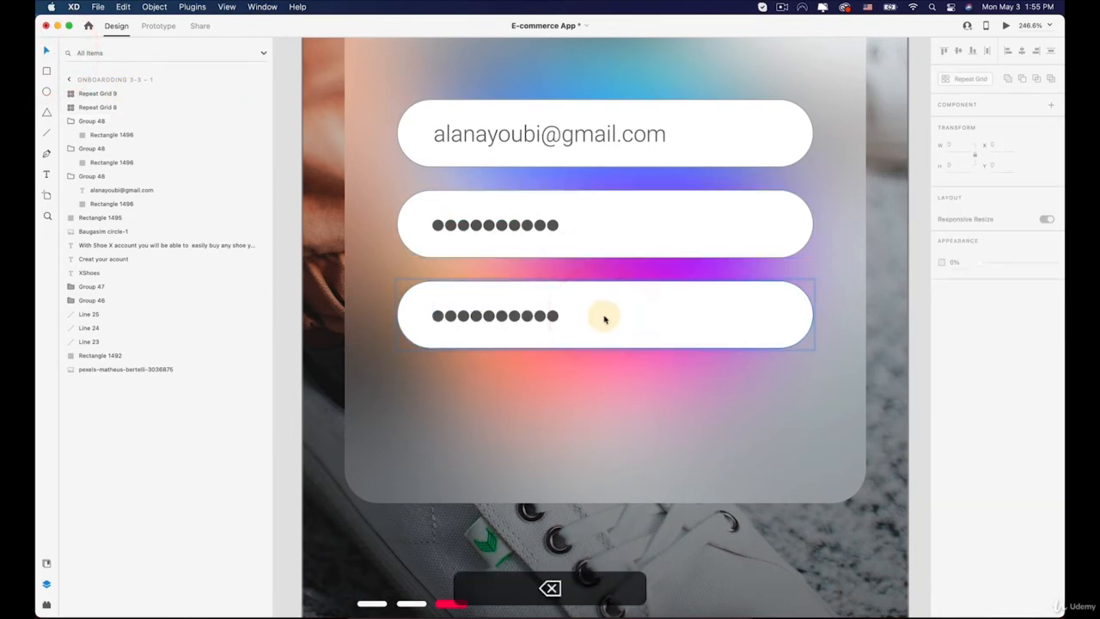
- Duplicate the subtitle text straight down to just below the glass panel, at X 31, Y 654
{"action": "scroll", "coordinate": [601, 318], "scroll_direction": "down", "scroll_amount": 5}
{"action": "key", "text": "space"}
{"action": "left_click", "coordinate": [857, 289]}
{"action": "scroll", "coordinate": [858, 290], "scroll_direction": "down", "scroll_amount": 4}
{"action": "left_click_drag", "start_coordinate": [851, 312], "coordinate": [776, 309]}
{"action": "scroll", "coordinate": [759, 315], "scroll_direction": "up", "scroll_amount": 3}
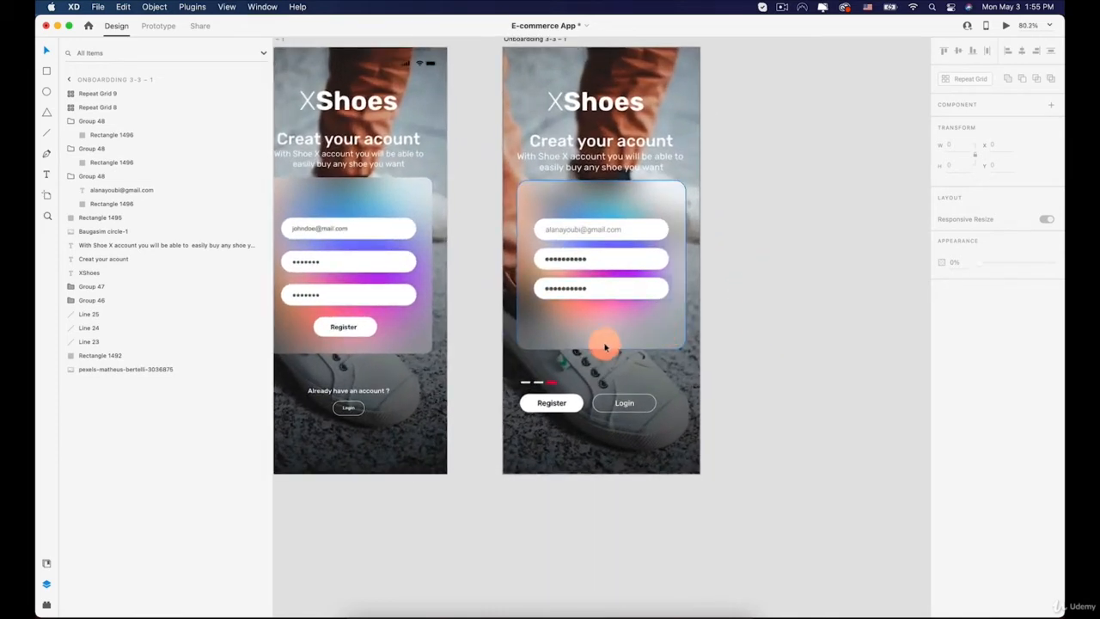
{"action": "scroll", "coordinate": [602, 352], "scroll_direction": "up", "scroll_amount": 2}
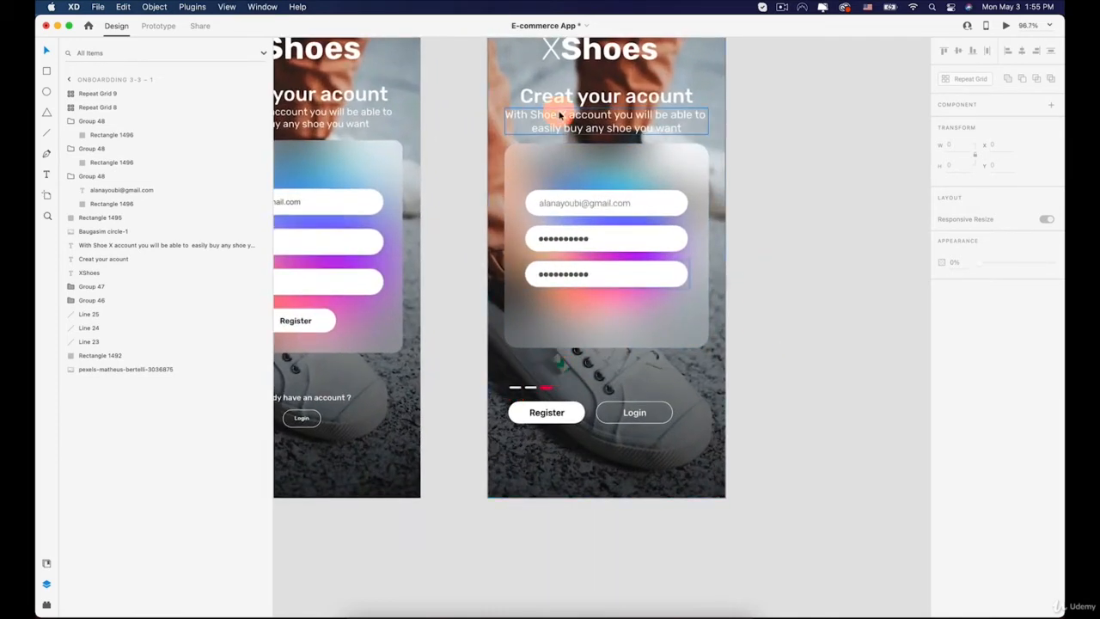
{"action": "left_click_drag", "start_coordinate": [560, 114], "coordinate": [577, 355]}
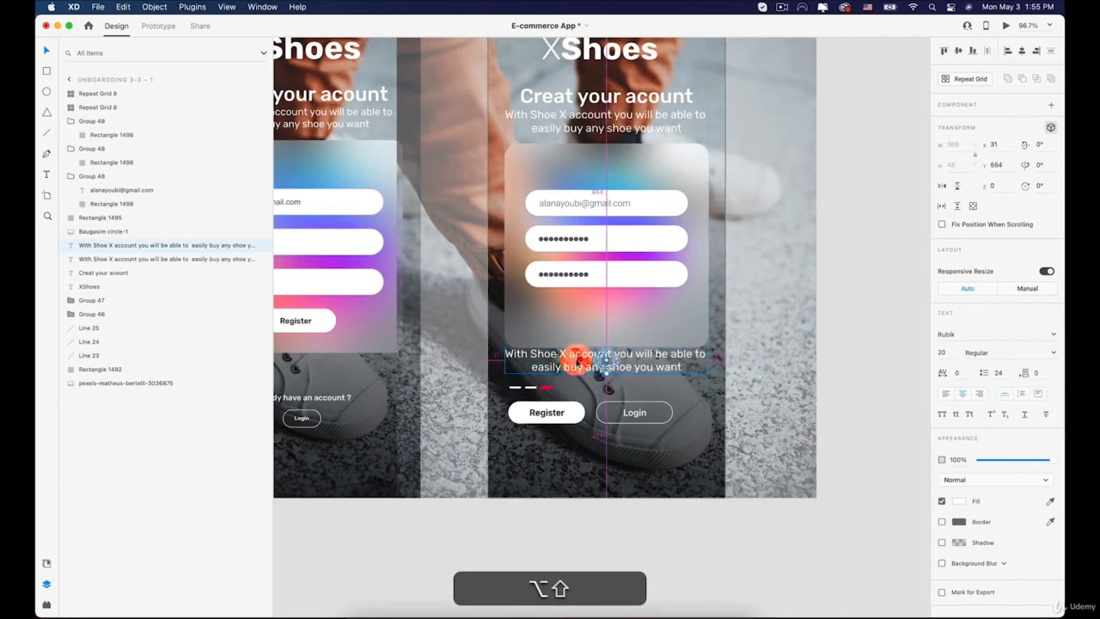
- Replace the duplicated subtitle's wording with "Already have an account ?" copied from the Sign up – 1 artboard
{"action": "left_click", "coordinate": [301, 395]}
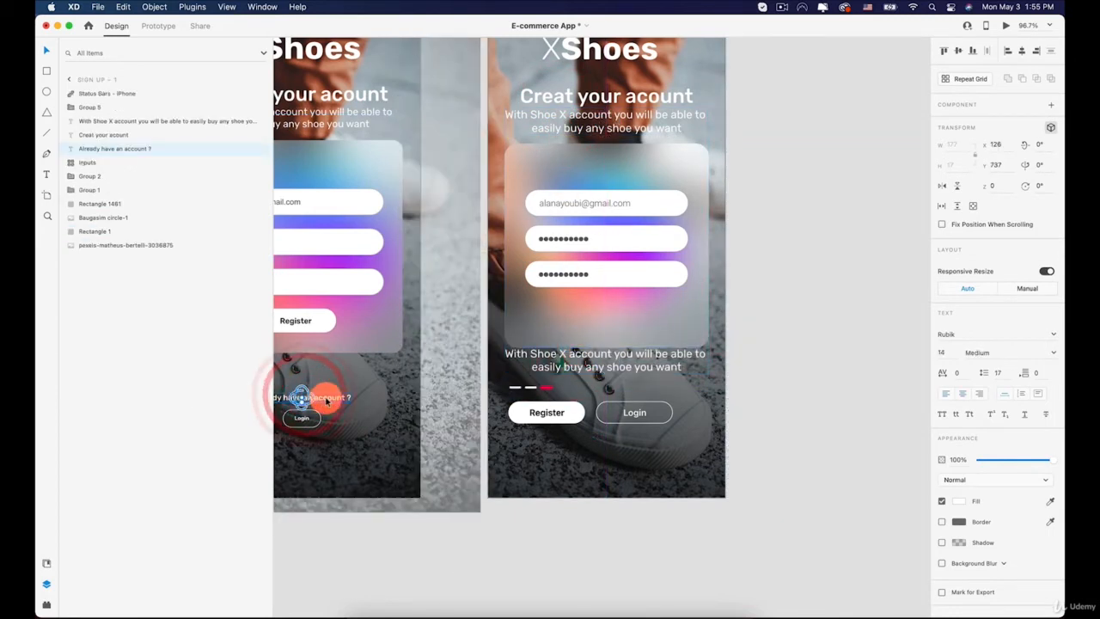
{"action": "key", "text": "super+c"}
{"action": "double_click", "coordinate": [592, 356]}
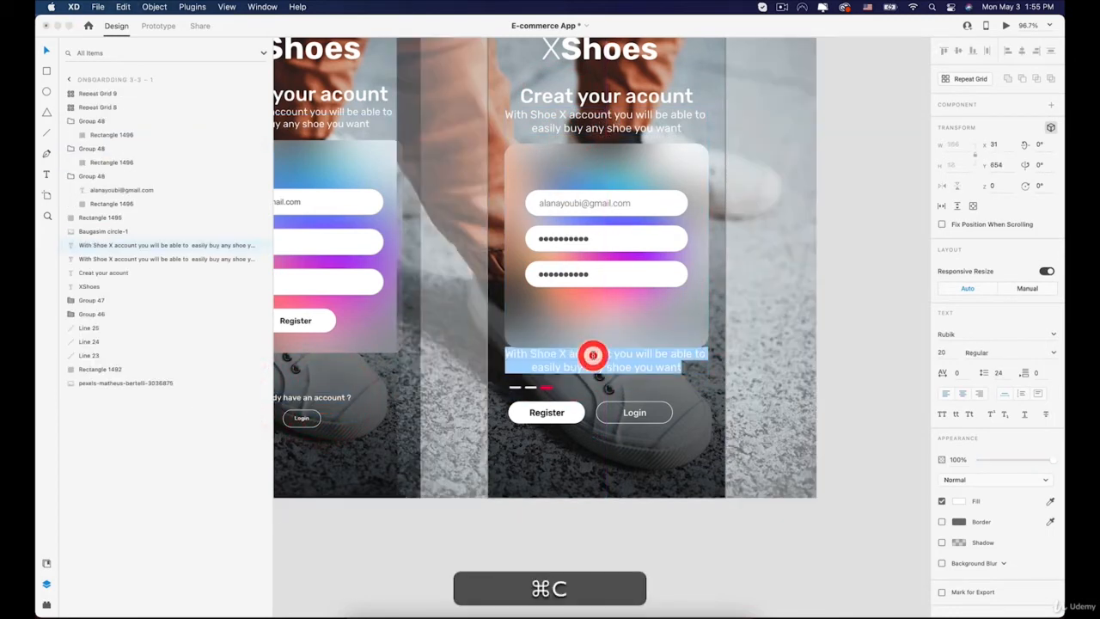
{"action": "triple_click", "coordinate": [593, 355]}
{"action": "left_click", "coordinate": [593, 358]}
{"action": "triple_click", "coordinate": [595, 368]}
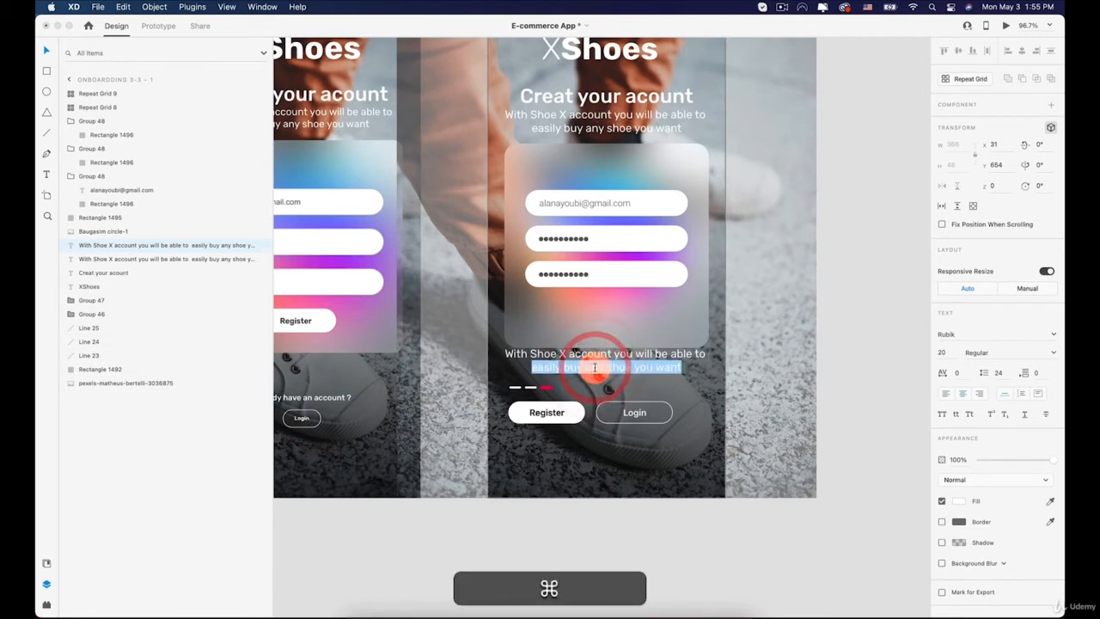
{"action": "key", "text": "super+a"}
{"action": "key", "text": "super+v"}
{"action": "left_click", "coordinate": [45, 50]}
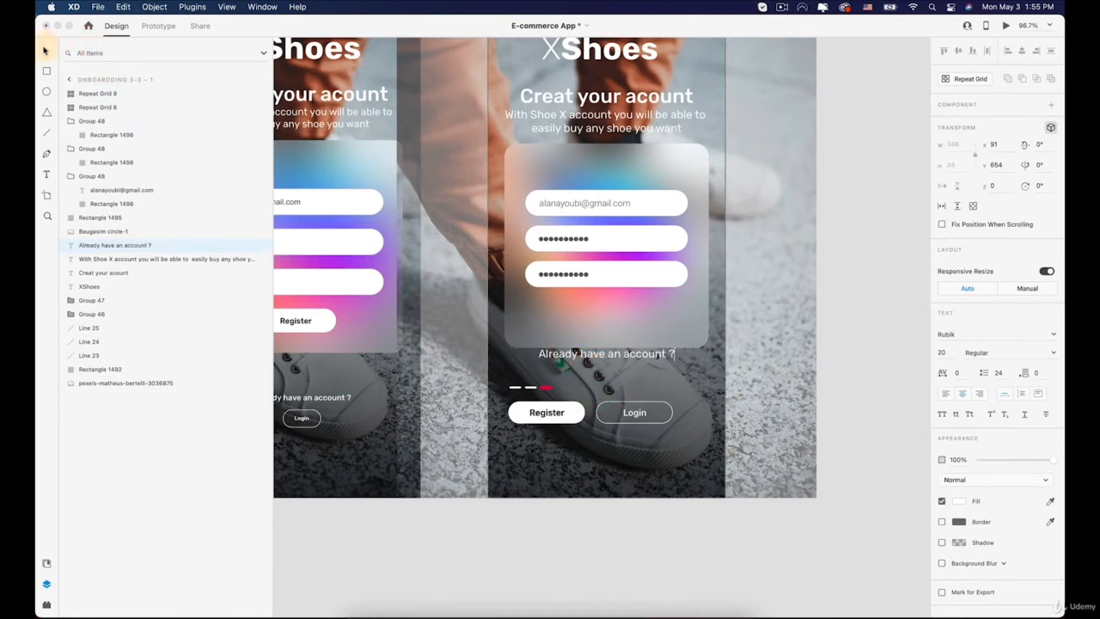
- Move the "Already have an account ?" text straight down to Y 703, toward the row of buttons
{"action": "key", "text": "space"}
{"action": "left_click_drag", "start_coordinate": [507, 266], "coordinate": [598, 164]}
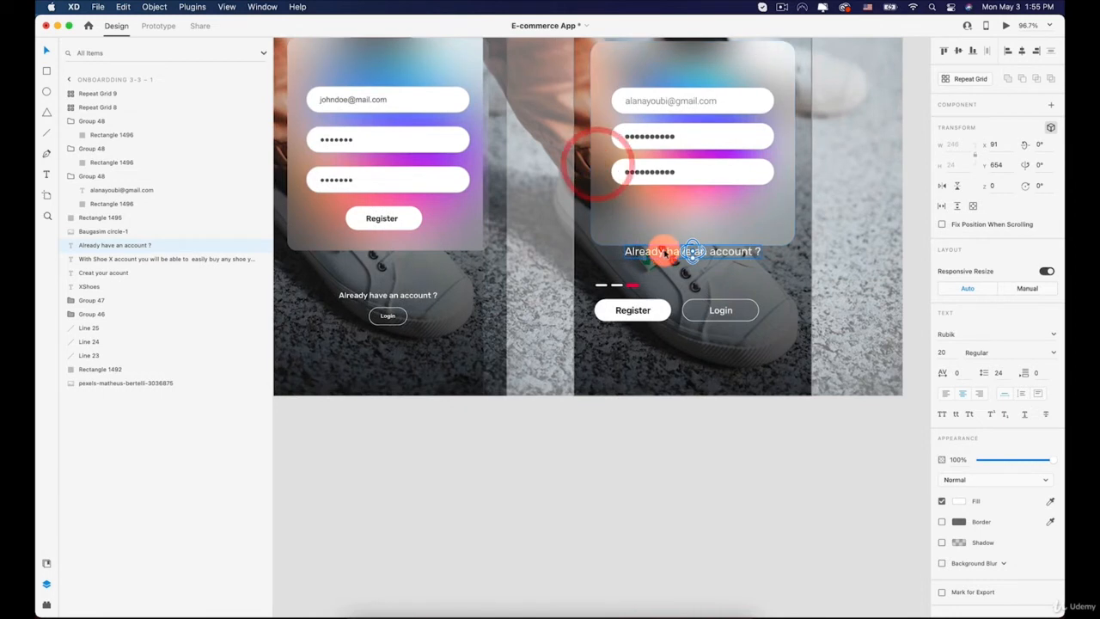
{"action": "left_click_drag", "start_coordinate": [658, 248], "coordinate": [662, 272]}
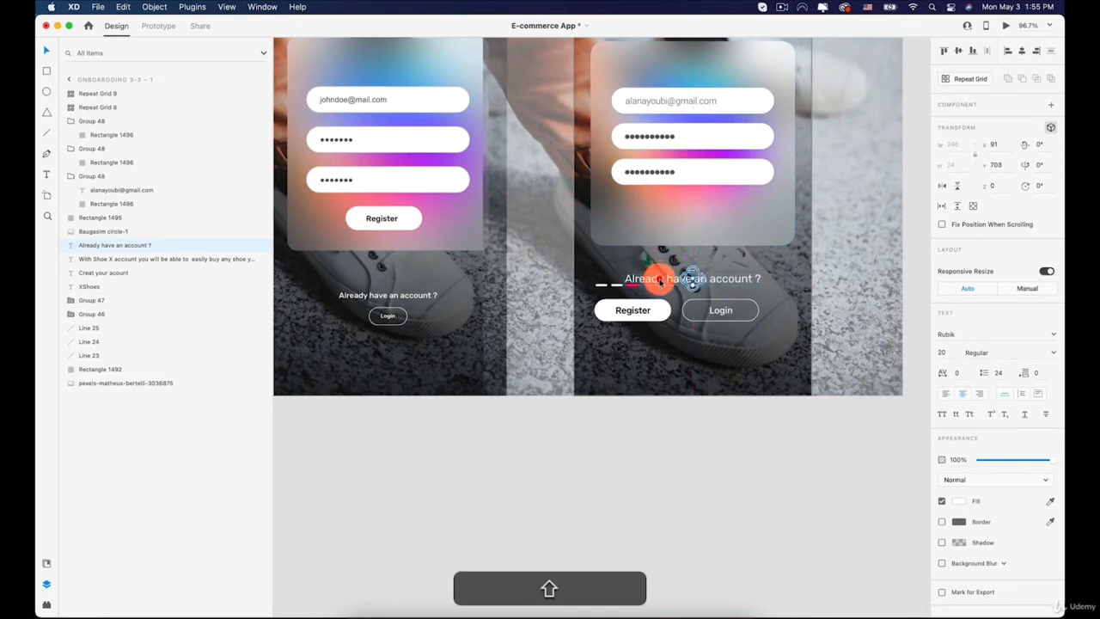
- Delete the three page-indicator lines and the Register button below the account prompt
{"action": "left_click", "coordinate": [606, 284]}
{"action": "key", "text": "BackSpace"}
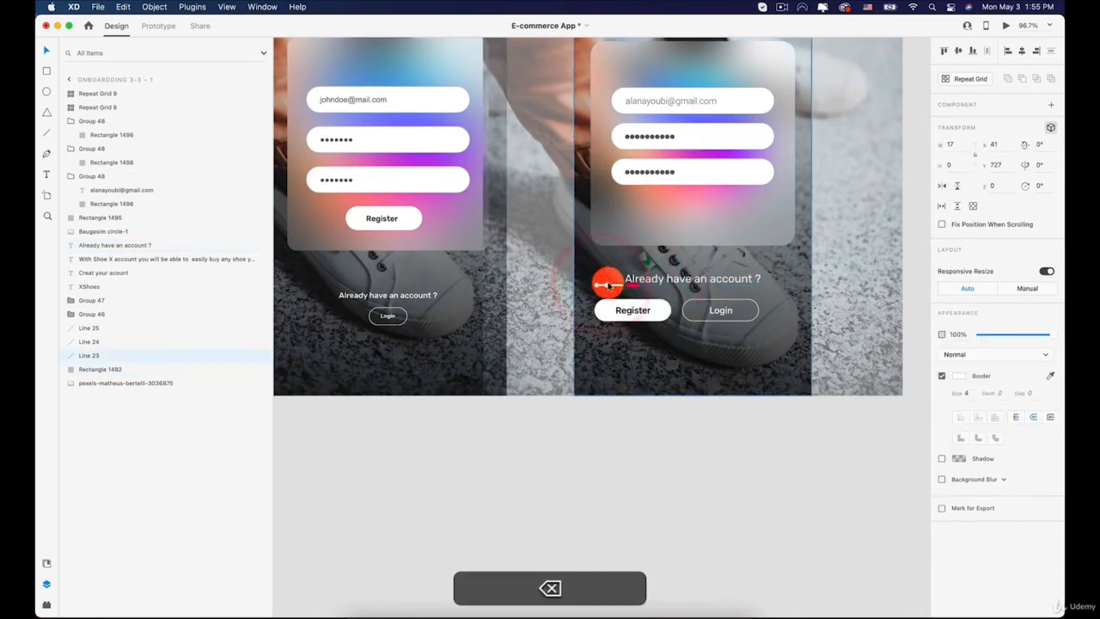
{"action": "left_click", "coordinate": [632, 288]}
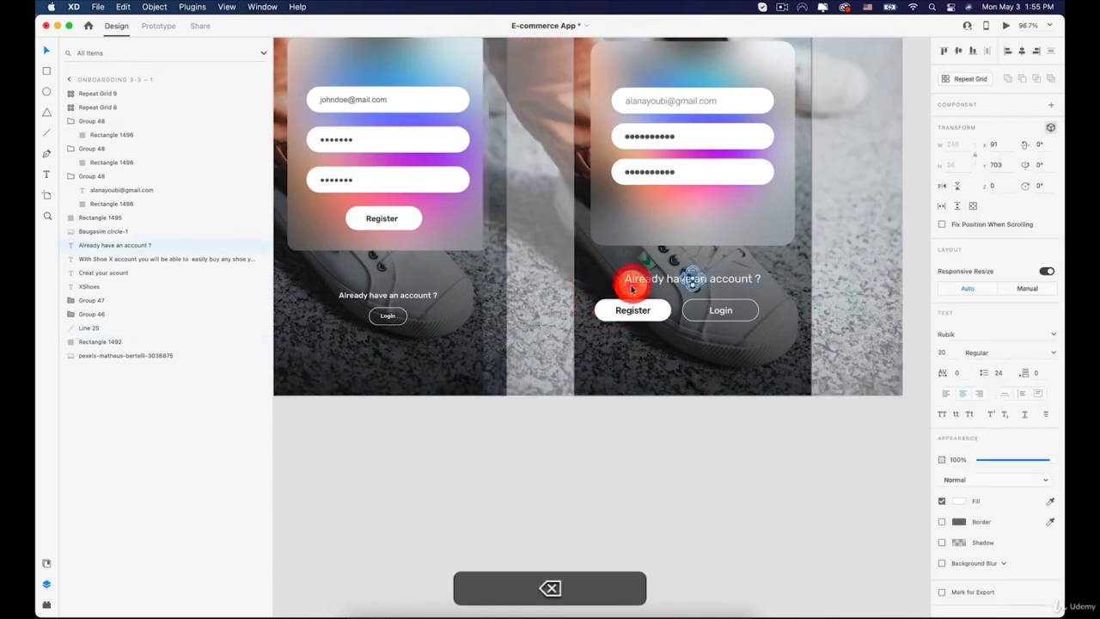
{"action": "left_click", "coordinate": [633, 289]}
{"action": "left_click", "coordinate": [632, 287]}
{"action": "scroll", "coordinate": [632, 288], "scroll_direction": "up", "scroll_amount": 1}
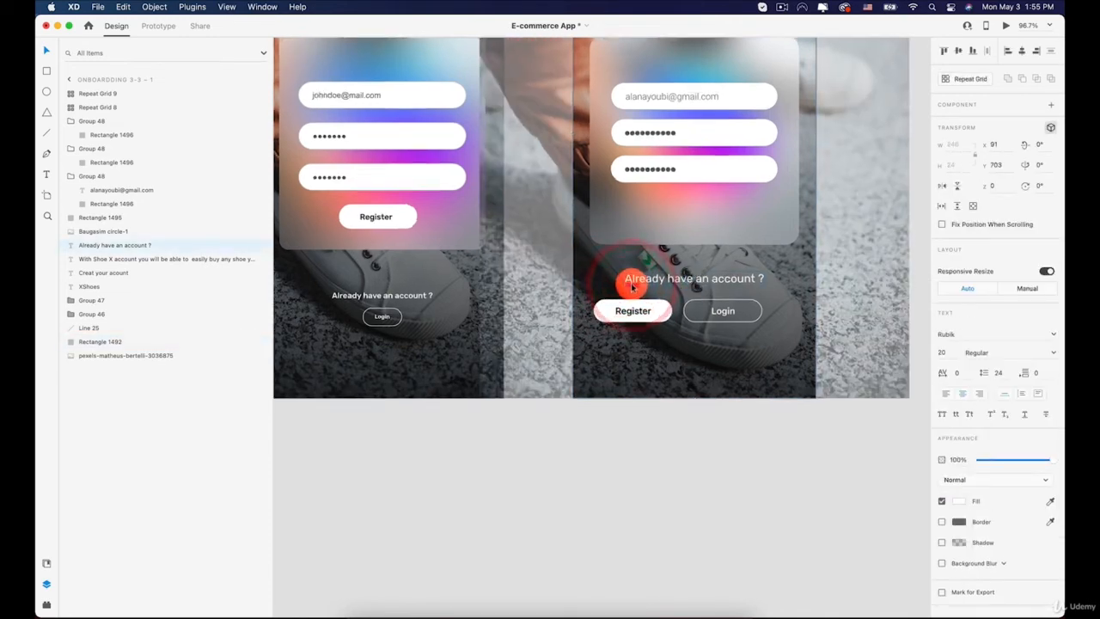
{"action": "scroll", "coordinate": [631, 287], "scroll_direction": "up", "scroll_amount": 5}
{"action": "left_click", "coordinate": [626, 289]}
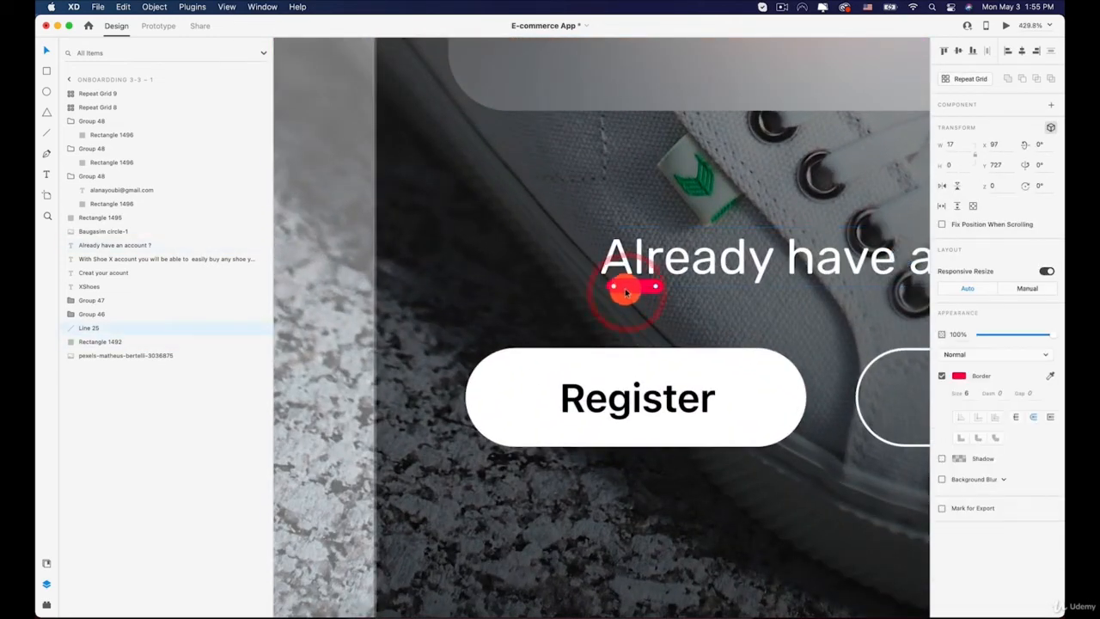
{"action": "key", "text": "BackSpace"}
{"action": "left_click", "coordinate": [622, 380]}
{"action": "key", "text": "BackSpace"}
- Center the Login button on the artboard at X 145, Y 773, and lower the account prompt toward it
{"action": "scroll", "coordinate": [627, 369], "scroll_direction": "down", "scroll_amount": 3}
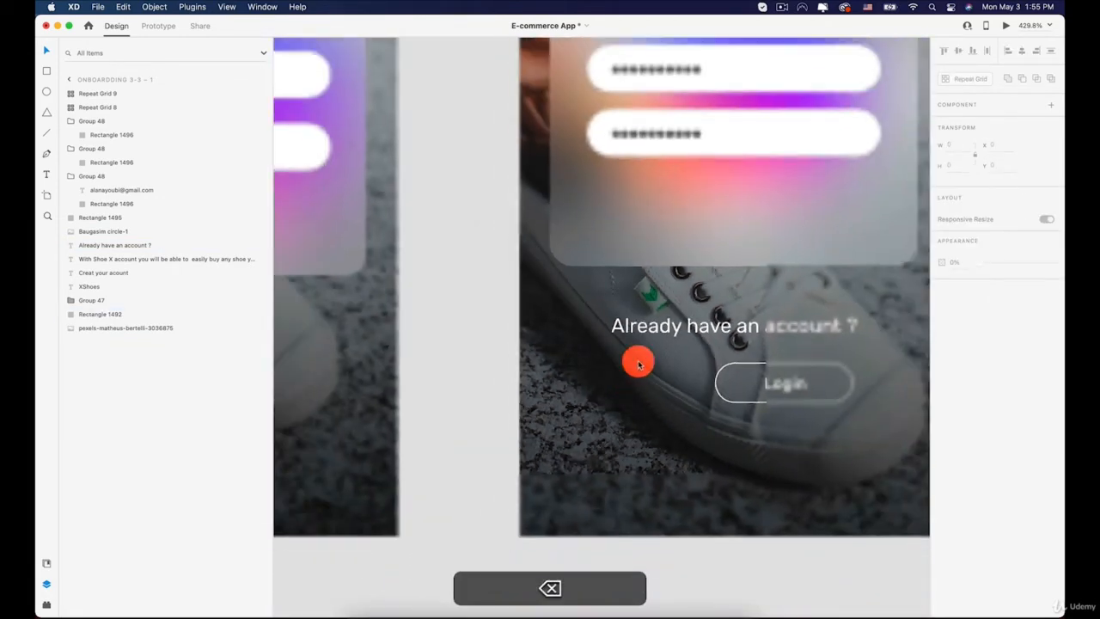
{"action": "scroll", "coordinate": [637, 365], "scroll_direction": "down", "scroll_amount": 5}
{"action": "left_click", "coordinate": [707, 335]}
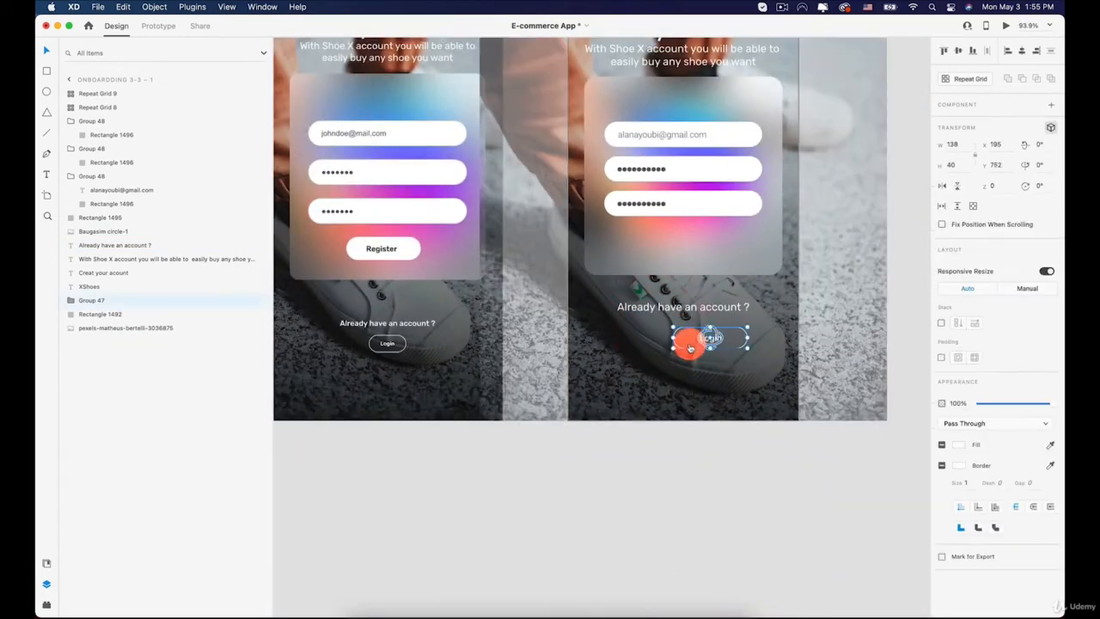
{"action": "left_click", "coordinate": [1023, 54]}
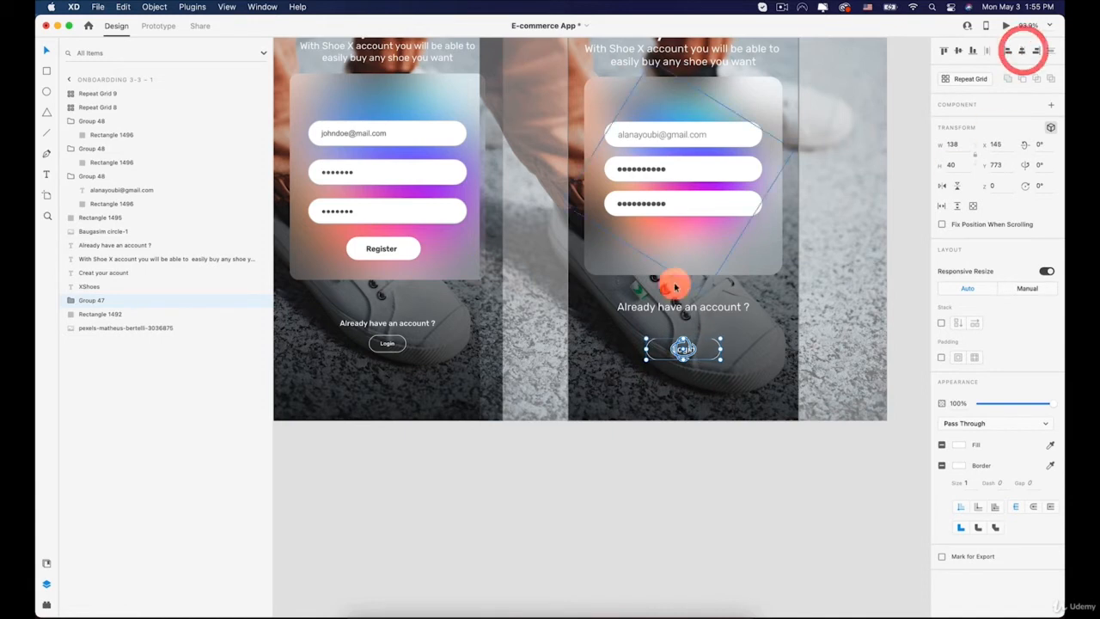
{"action": "left_click_drag", "start_coordinate": [689, 309], "coordinate": [689, 314]}
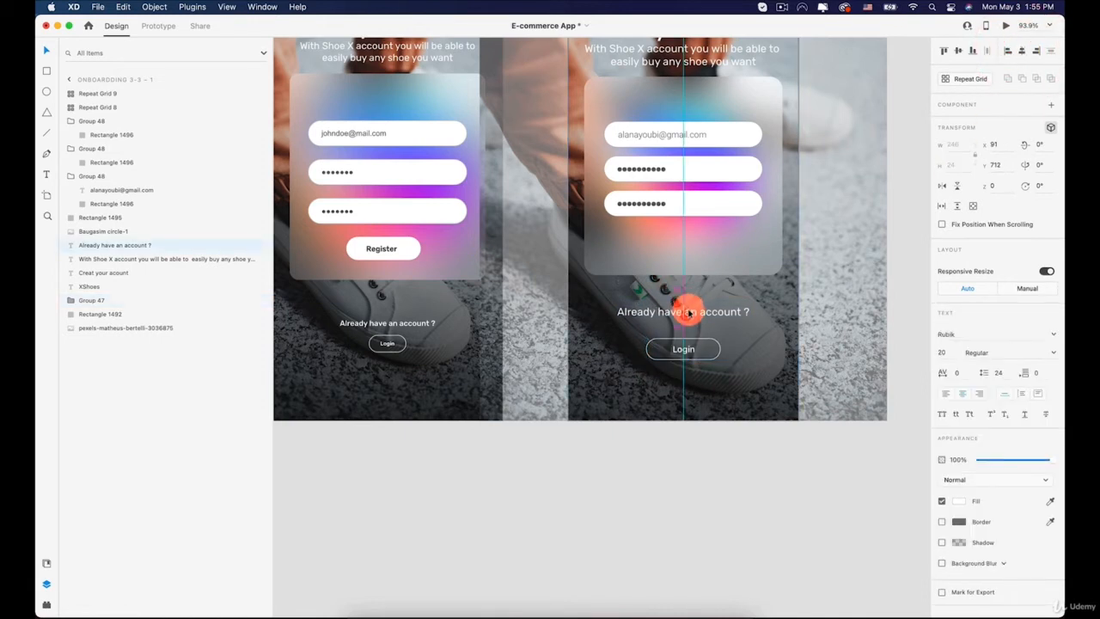
{"action": "left_click", "coordinate": [694, 371]}
- Scale the Login button down proportionally and center it horizontally on the artboard again
{"action": "left_click", "coordinate": [712, 355]}
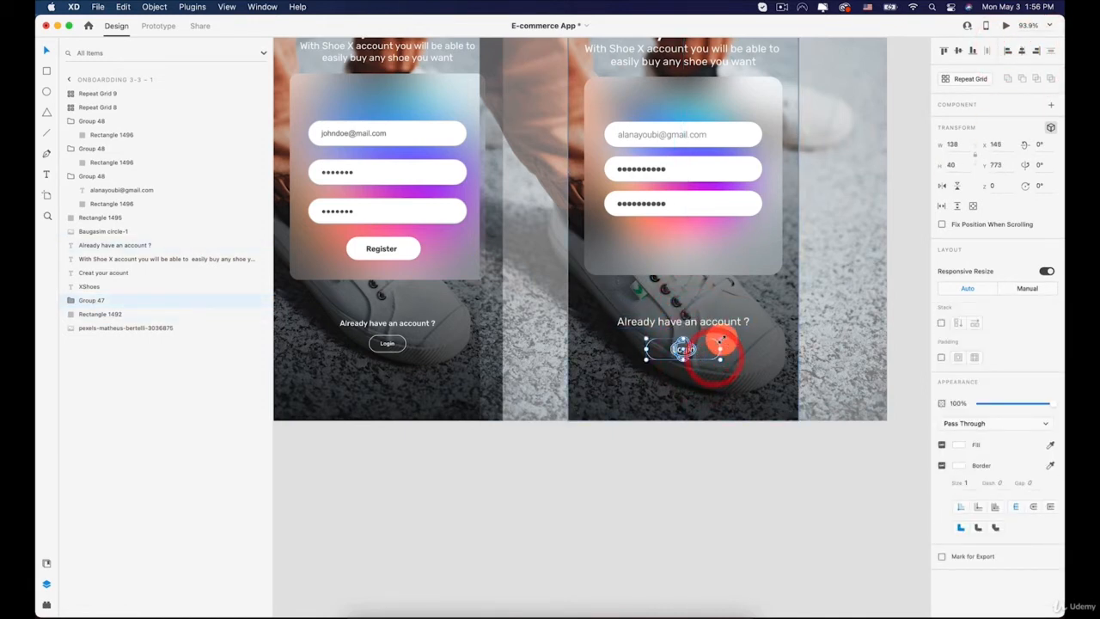
{"action": "left_click_drag", "start_coordinate": [721, 344], "coordinate": [718, 342]}
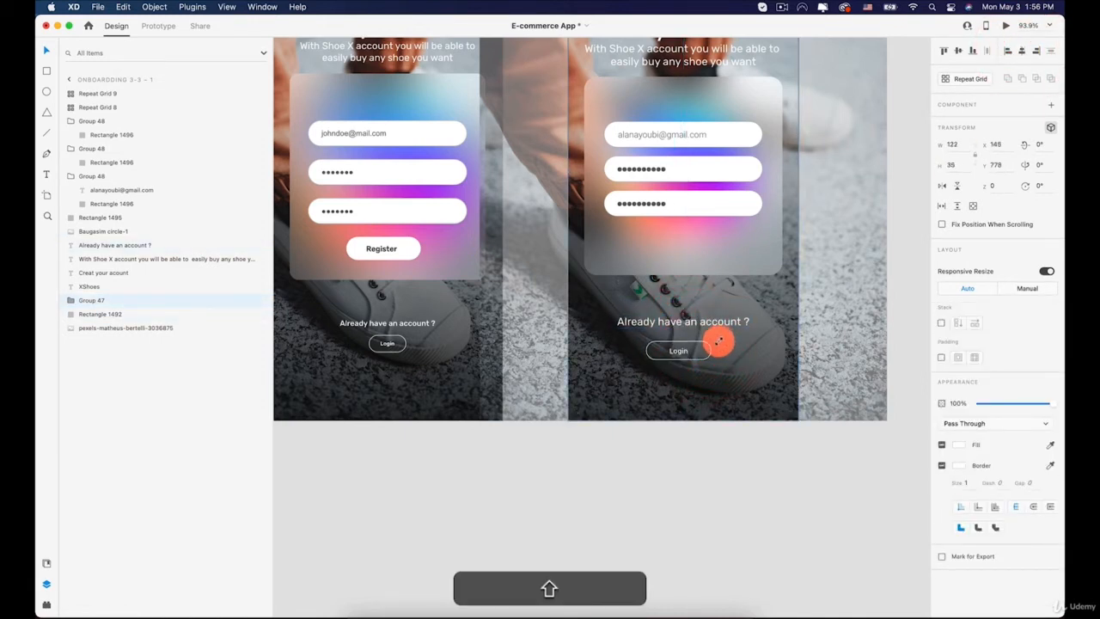
{"action": "left_click", "coordinate": [1025, 52]}
- Format the account prompt as 17 pt Rubik Medium and place it just above the Login button at X 107, Y 746
{"action": "left_click", "coordinate": [683, 325]}
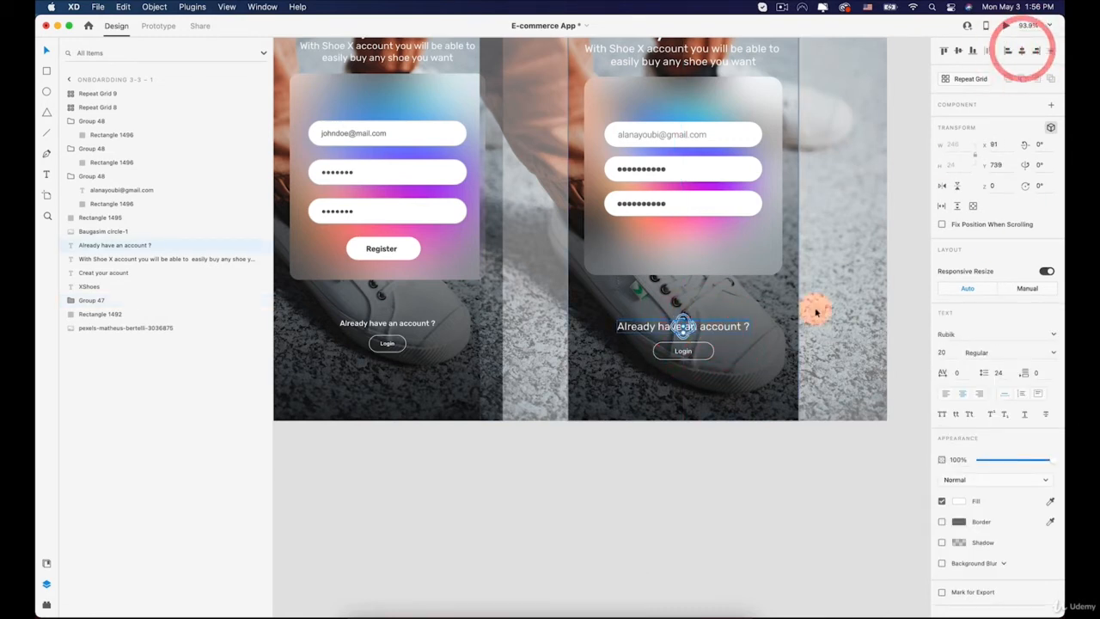
{"action": "left_click", "coordinate": [786, 489]}
{"action": "left_click", "coordinate": [724, 326]}
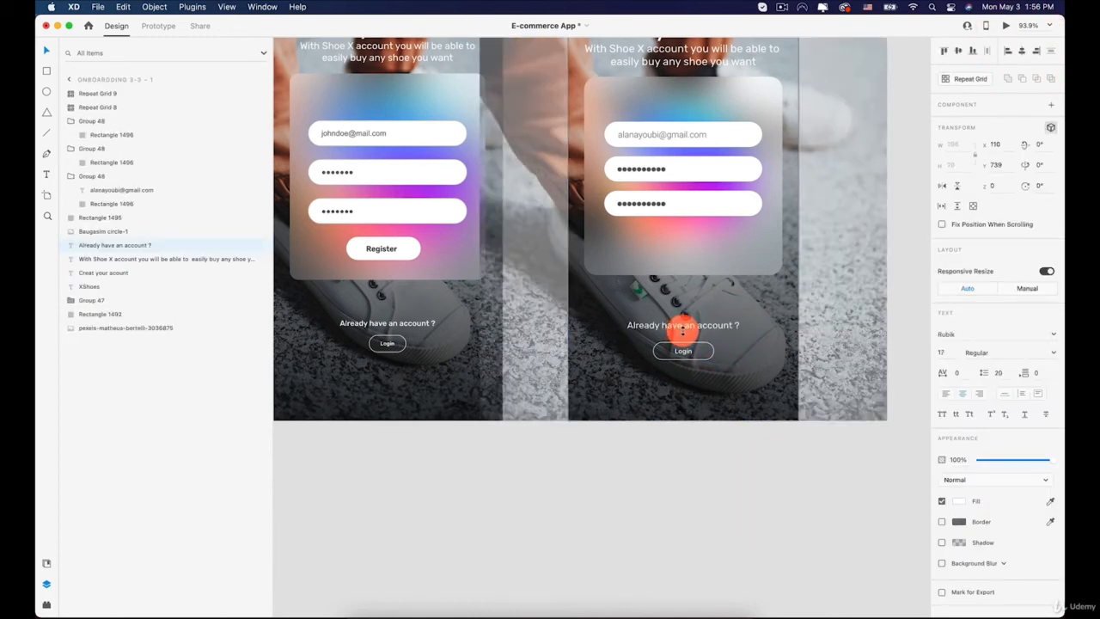
{"action": "left_click", "coordinate": [1054, 352]}
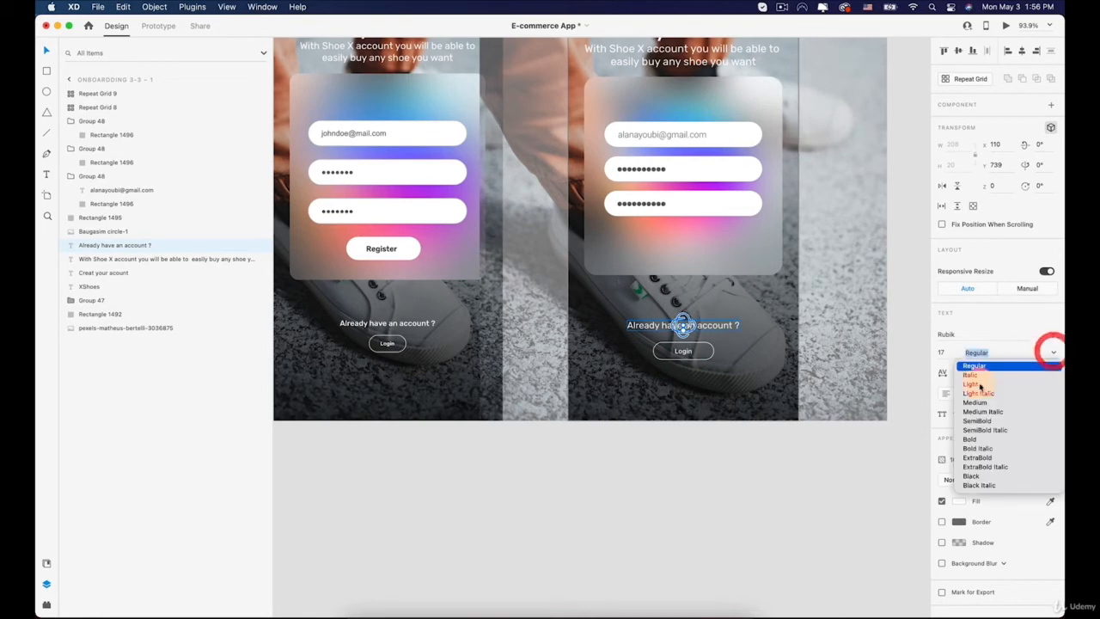
{"action": "left_click", "coordinate": [974, 404]}
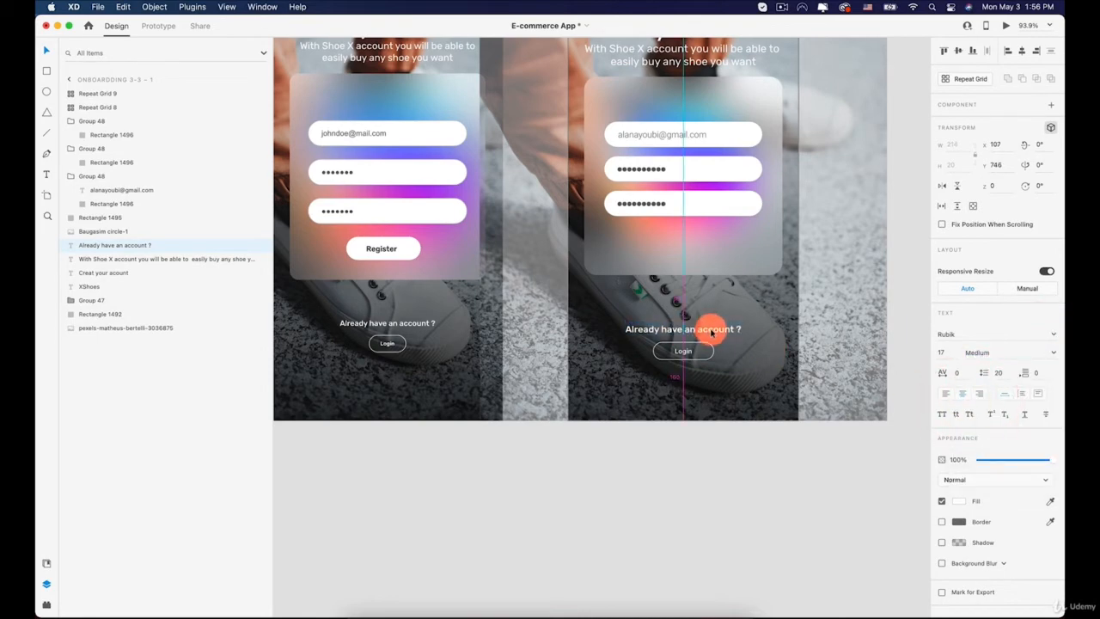
{"action": "left_click", "coordinate": [729, 515]}
- Compare the layout of the Onboardding 3-3 – 1 artboard with the Sign up – 1 reference artboard
{"action": "scroll", "coordinate": [691, 418], "scroll_direction": "down", "scroll_amount": 5}
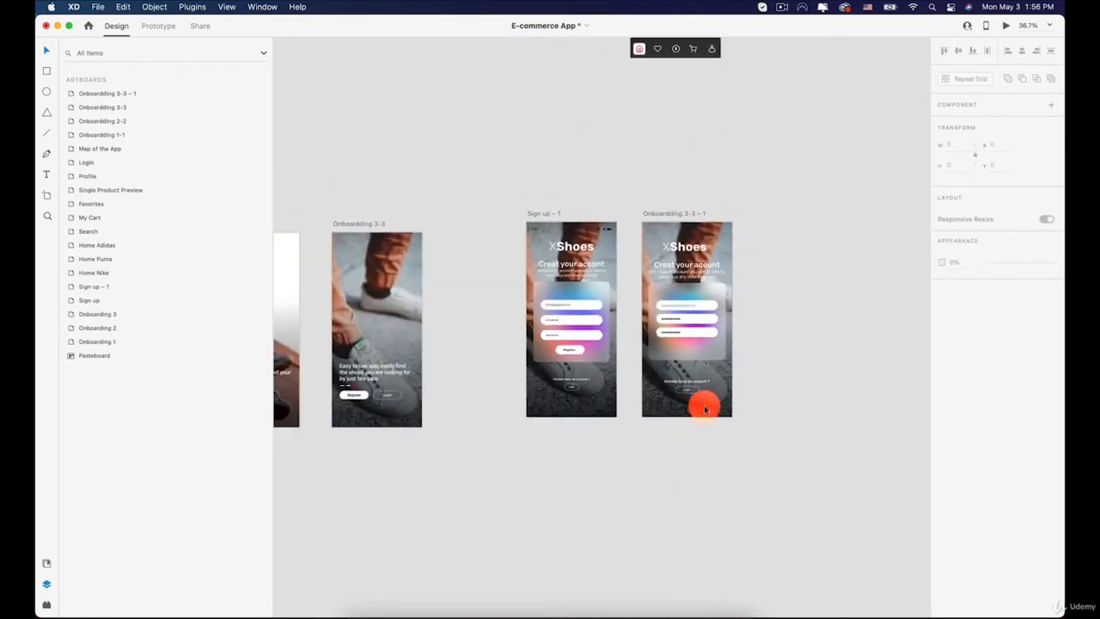
{"action": "key", "text": "space"}
{"action": "left_click_drag", "start_coordinate": [786, 358], "coordinate": [744, 351]}
{"action": "scroll", "coordinate": [746, 351], "scroll_direction": "up", "scroll_amount": 4}
{"action": "key", "text": "space"}
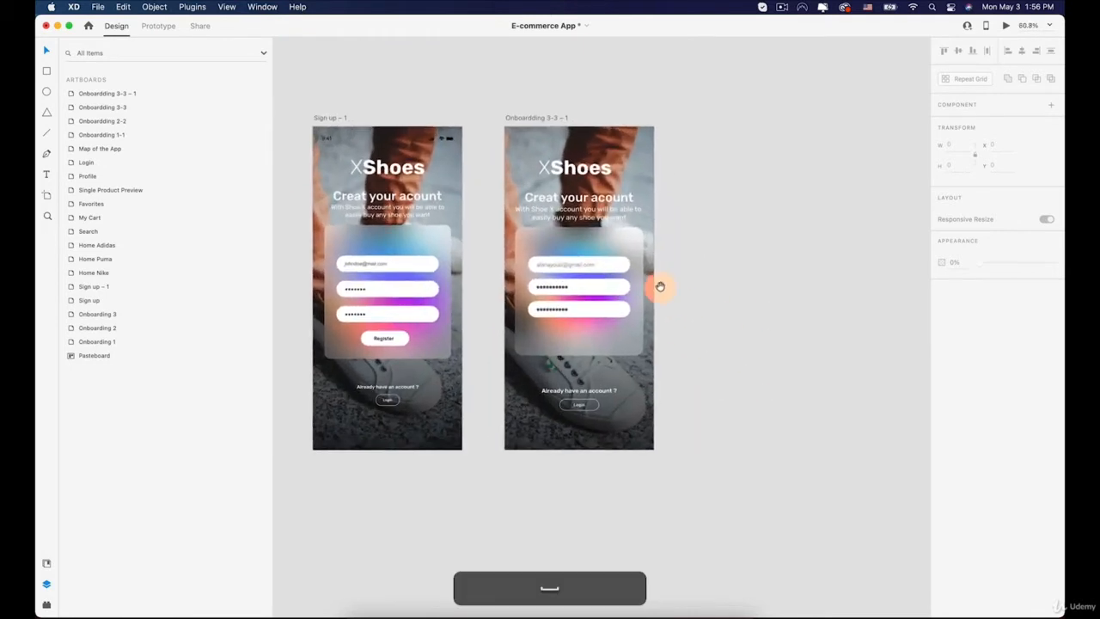
{"action": "left_click_drag", "start_coordinate": [658, 287], "coordinate": [670, 305]}
{"action": "left_click", "coordinate": [673, 309]}
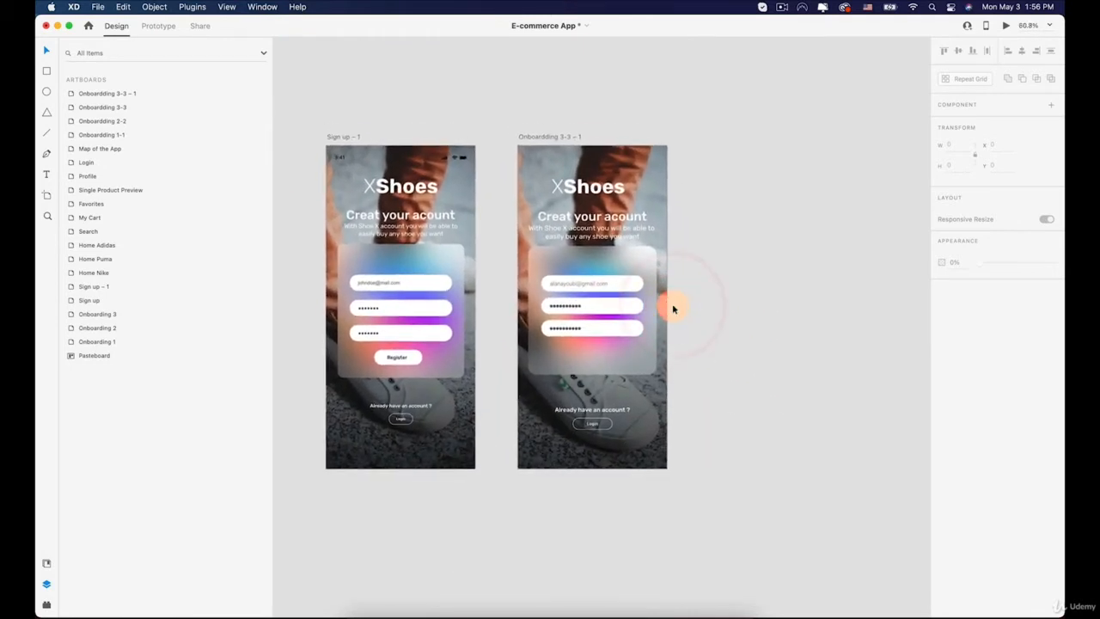
{"action": "scroll", "coordinate": [584, 339], "scroll_direction": "up", "scroll_amount": 5}
{"action": "key", "text": "space"}
{"action": "left_click_drag", "start_coordinate": [582, 335], "coordinate": [655, 275]}
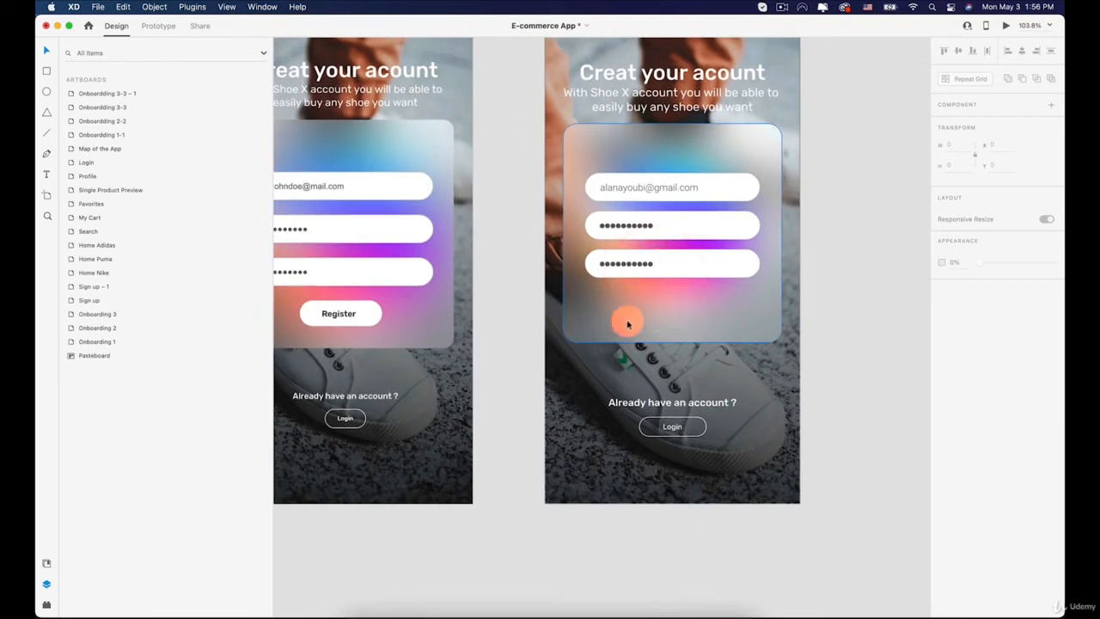
- Copy the white Register button from the Onboardding 3-3 artboard
{"action": "key", "text": "super"}
{"action": "scroll", "coordinate": [407, 312], "scroll_direction": "down", "scroll_amount": 5}
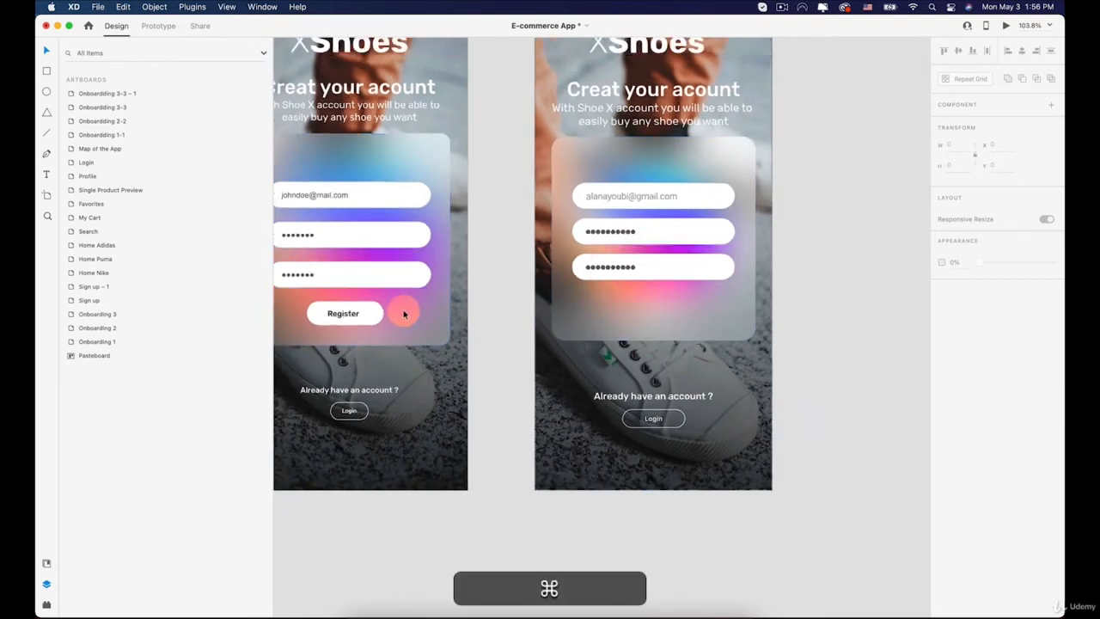
{"action": "key", "text": "space"}
{"action": "left_click_drag", "start_coordinate": [408, 260], "coordinate": [679, 250]}
{"action": "left_click", "coordinate": [293, 389]}
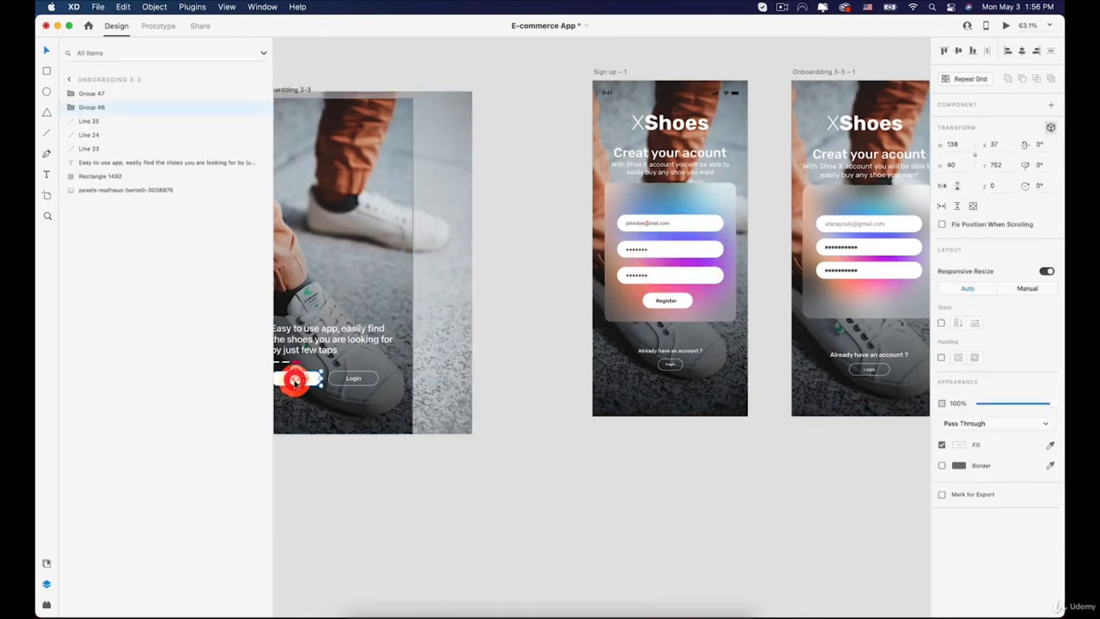
{"action": "key", "text": "super"}
- Paste the Register button onto the Onboardding 3-3 – 1 artboard, centered below the third field at X 145, Y 578
{"action": "key", "text": "space"}
{"action": "left_click_drag", "start_coordinate": [763, 322], "coordinate": [592, 334]}
{"action": "key", "text": "super+v"}
{"action": "key", "text": "super+v"}
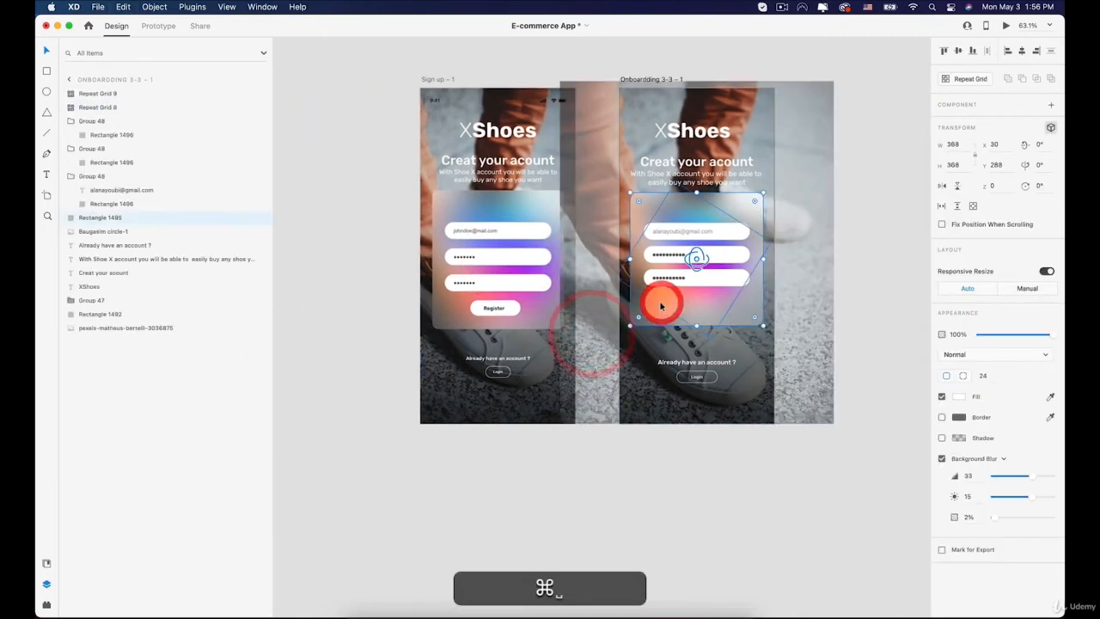
{"action": "left_click_drag", "start_coordinate": [658, 301], "coordinate": [712, 269]}
{"action": "scroll", "coordinate": [645, 368], "scroll_direction": "up", "scroll_amount": 5}
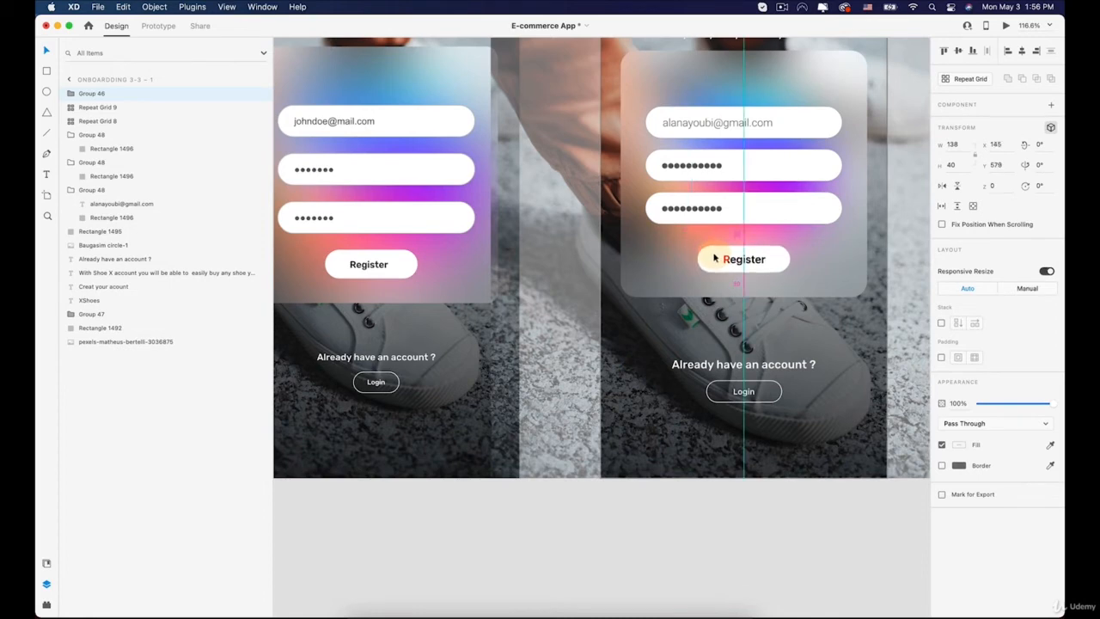
{"action": "scroll", "coordinate": [688, 294], "scroll_direction": "up", "scroll_amount": 5}
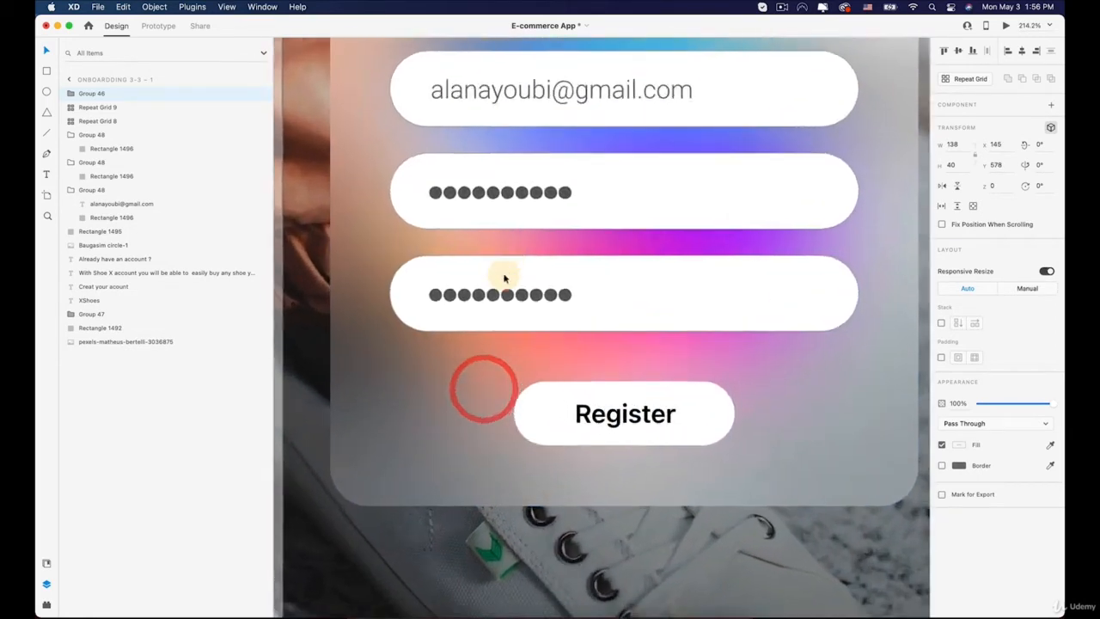
- Delete the dot Repeat Grids from the second and third fields
{"action": "scroll", "coordinate": [504, 278], "scroll_direction": "up", "scroll_amount": 3}
{"action": "left_click", "coordinate": [504, 297]}
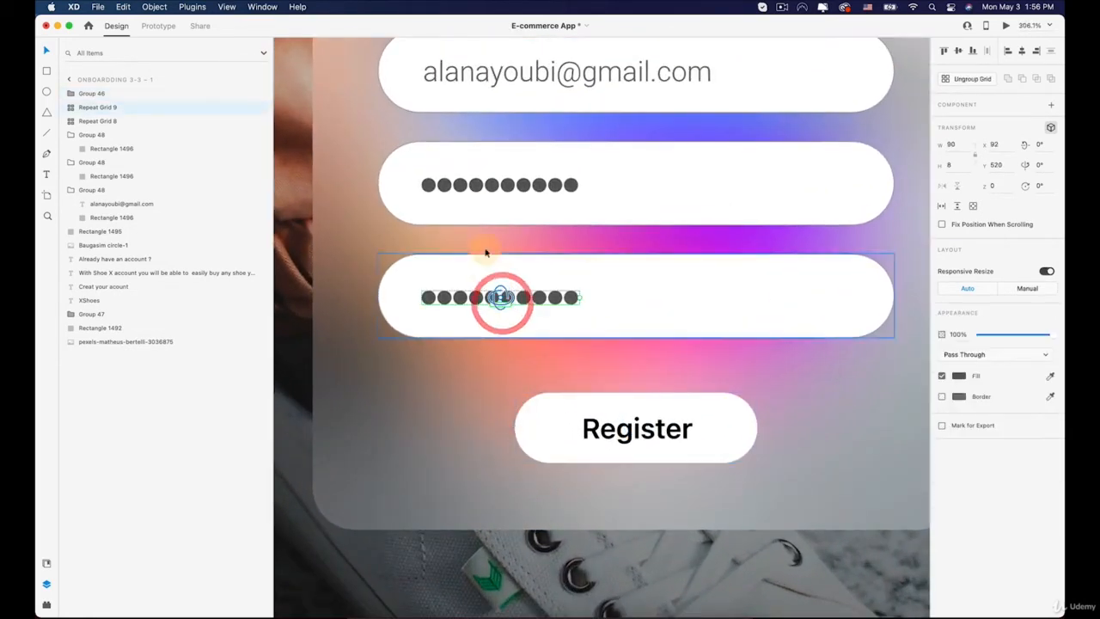
{"action": "left_click", "coordinate": [485, 189]}
{"action": "left_click", "coordinate": [466, 298]}
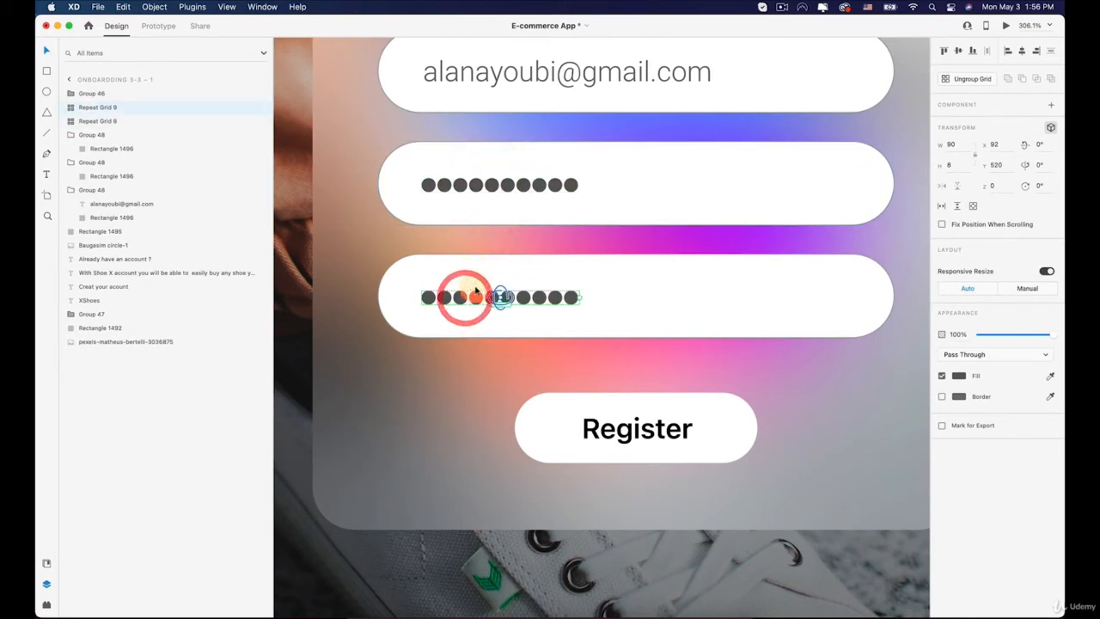
{"action": "key", "text": "BackSpace"}
{"action": "left_click", "coordinate": [486, 185]}
{"action": "key", "text": "BackSpace"}
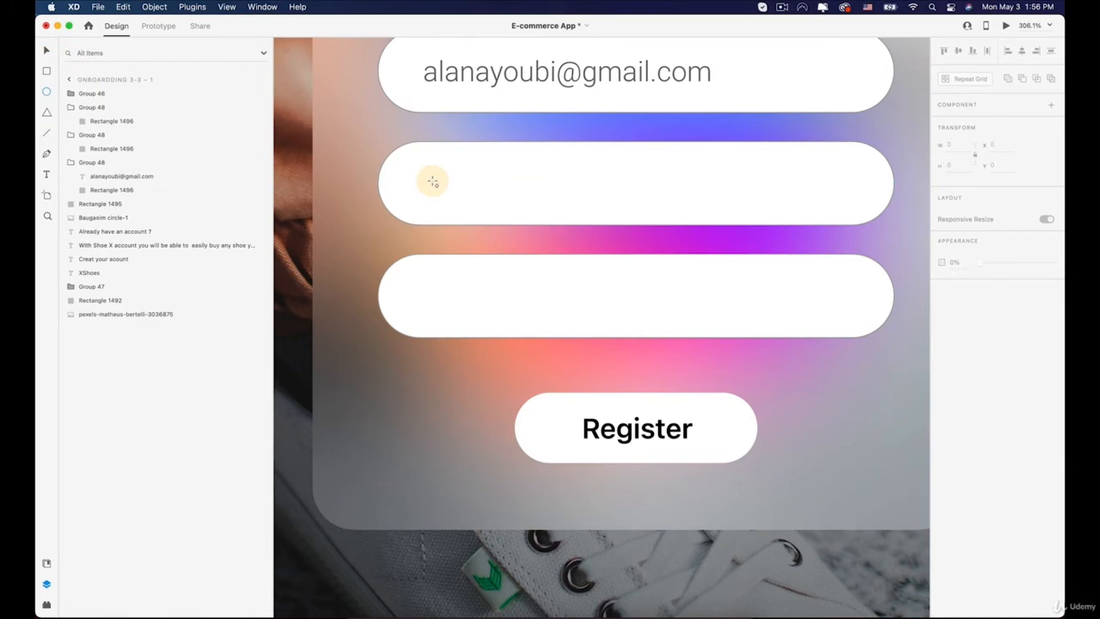
- Draw a 5 × 5 circle near the start of the second field, with a near-black fill and no border
{"action": "left_click_drag", "start_coordinate": [433, 183], "coordinate": [436, 189]}
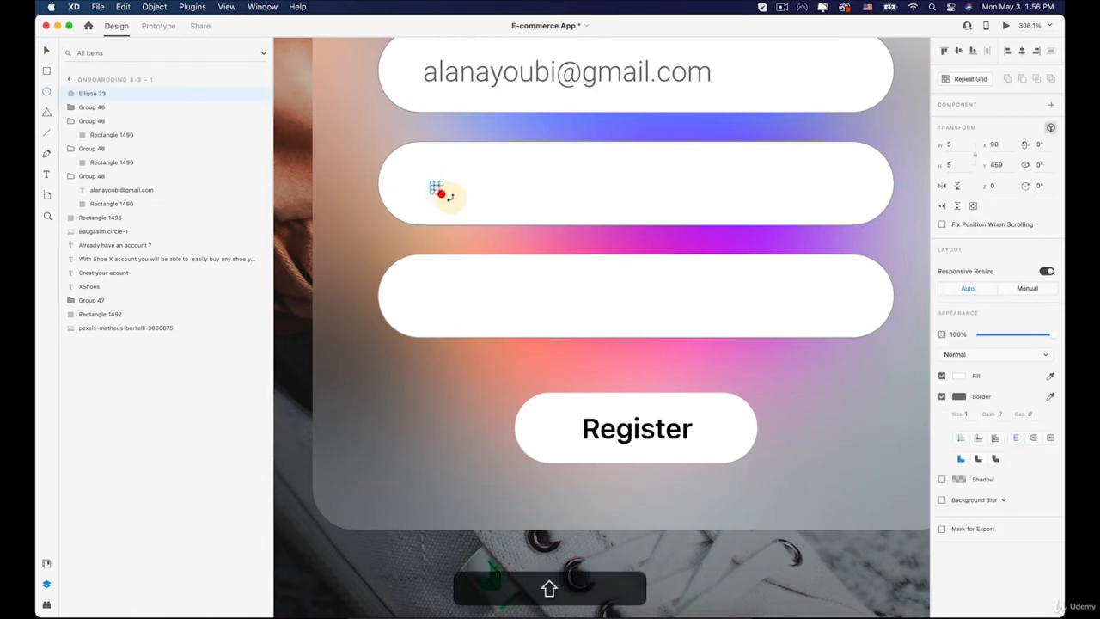
{"action": "left_click", "coordinate": [959, 376]}
{"action": "left_click_drag", "start_coordinate": [838, 378], "coordinate": [808, 393]}
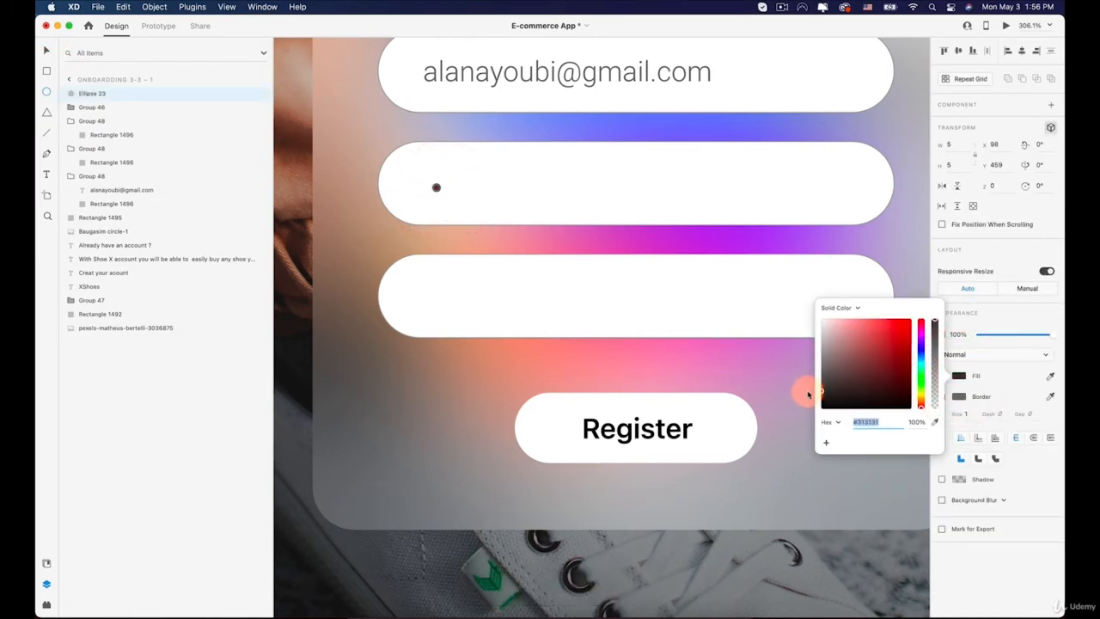
{"action": "left_click", "coordinate": [805, 388]}
{"action": "left_click", "coordinate": [941, 396]}
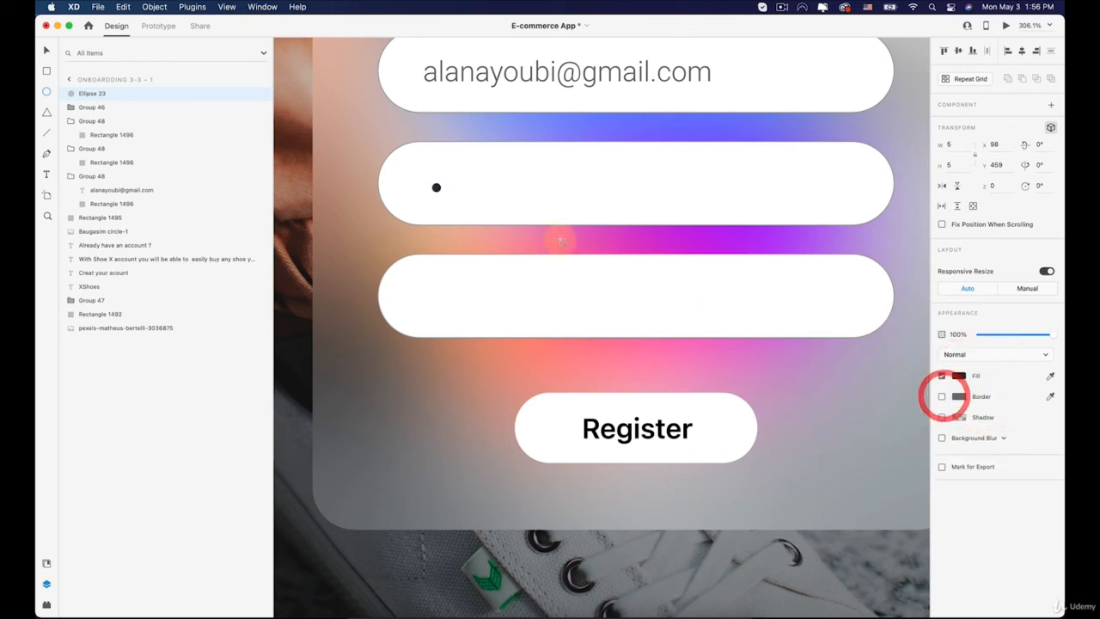
- Enlarge the dot to 7 × 7 and place it vertically centered in the second field at X 93, Y 456
{"action": "scroll", "coordinate": [442, 188], "scroll_direction": "up", "scroll_amount": 1}
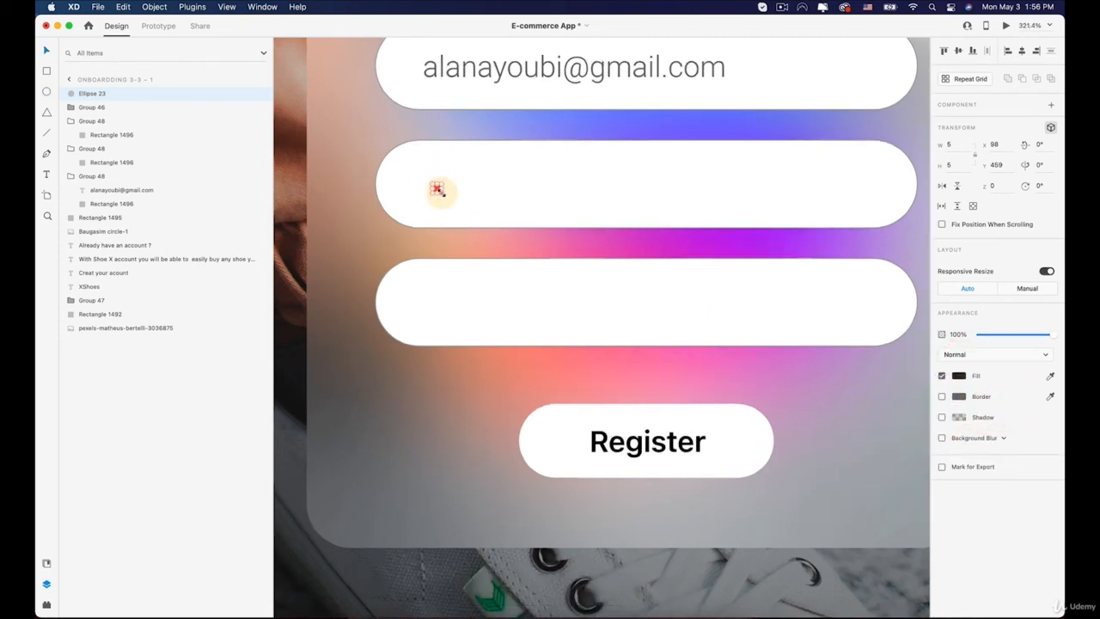
{"action": "scroll", "coordinate": [441, 191], "scroll_direction": "up", "scroll_amount": 5}
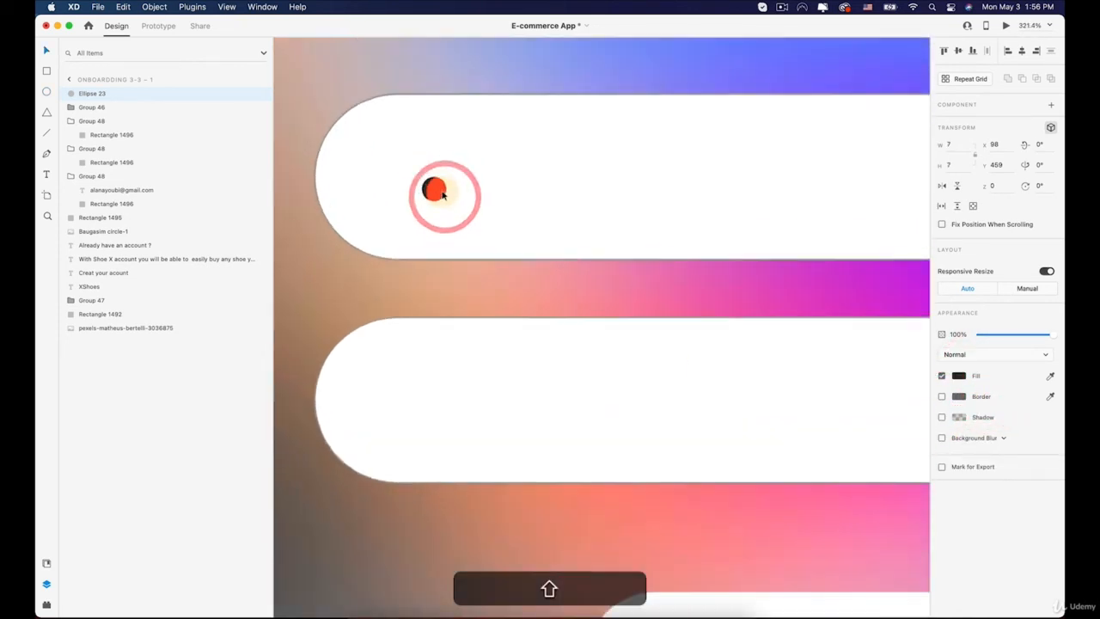
{"action": "left_click_drag", "start_coordinate": [432, 186], "coordinate": [424, 179]}
{"action": "scroll", "coordinate": [420, 176], "scroll_direction": "down", "scroll_amount": 5}
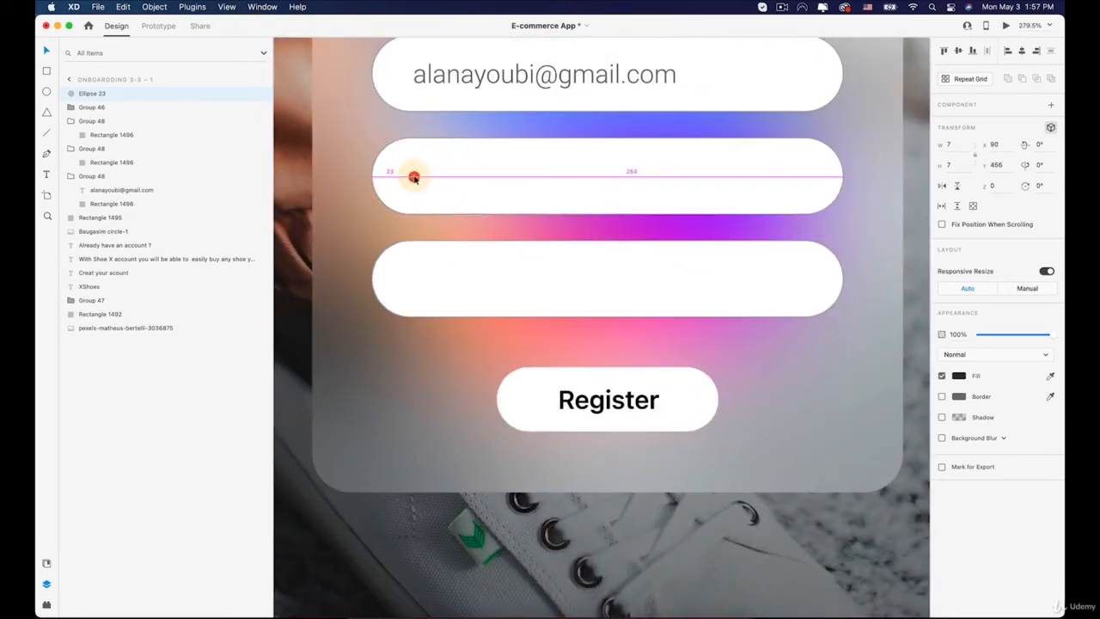
{"action": "left_click_drag", "start_coordinate": [419, 178], "coordinate": [418, 178]}
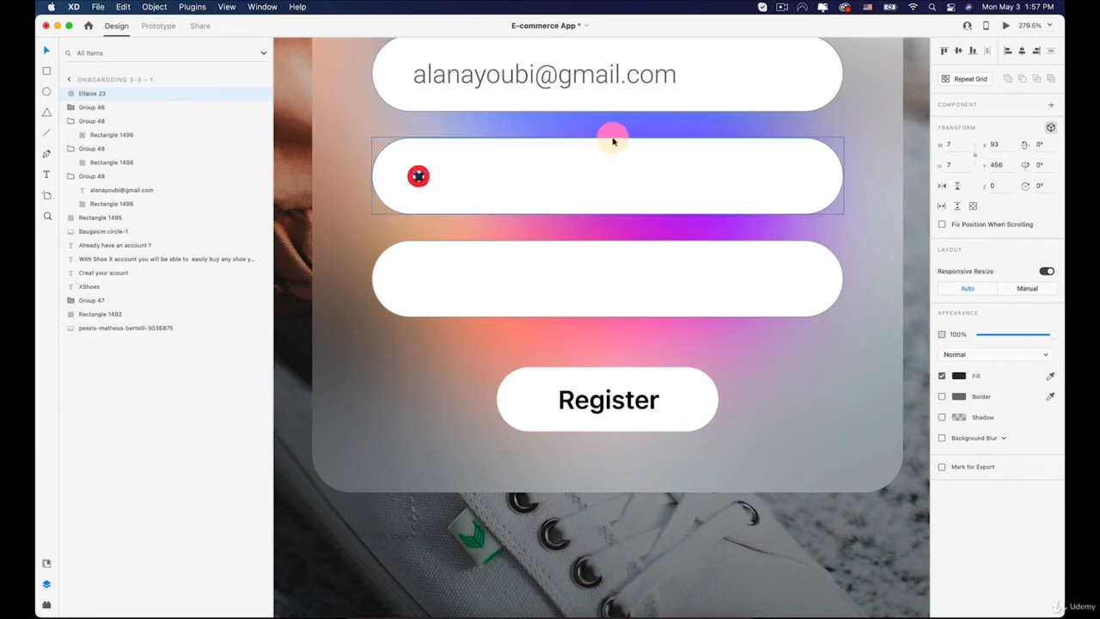
- Turn the dot into a horizontal Repeat Grid of seven dots and tighten the spacing to an overall width of 80
{"action": "left_click", "coordinate": [966, 79]}
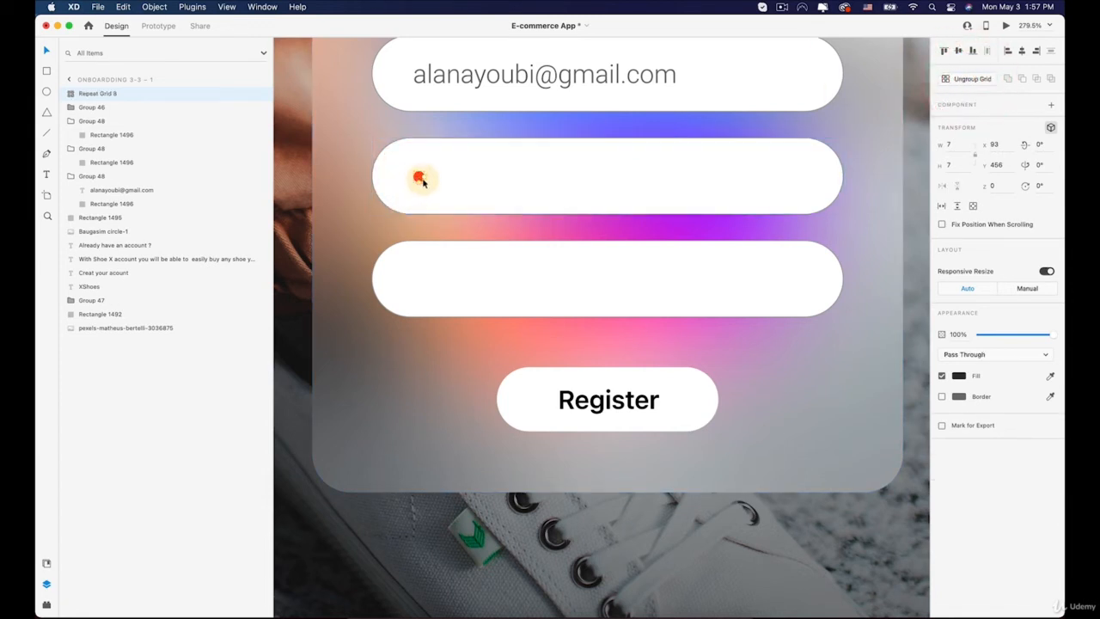
{"action": "left_click_drag", "start_coordinate": [527, 177], "coordinate": [686, 183]}
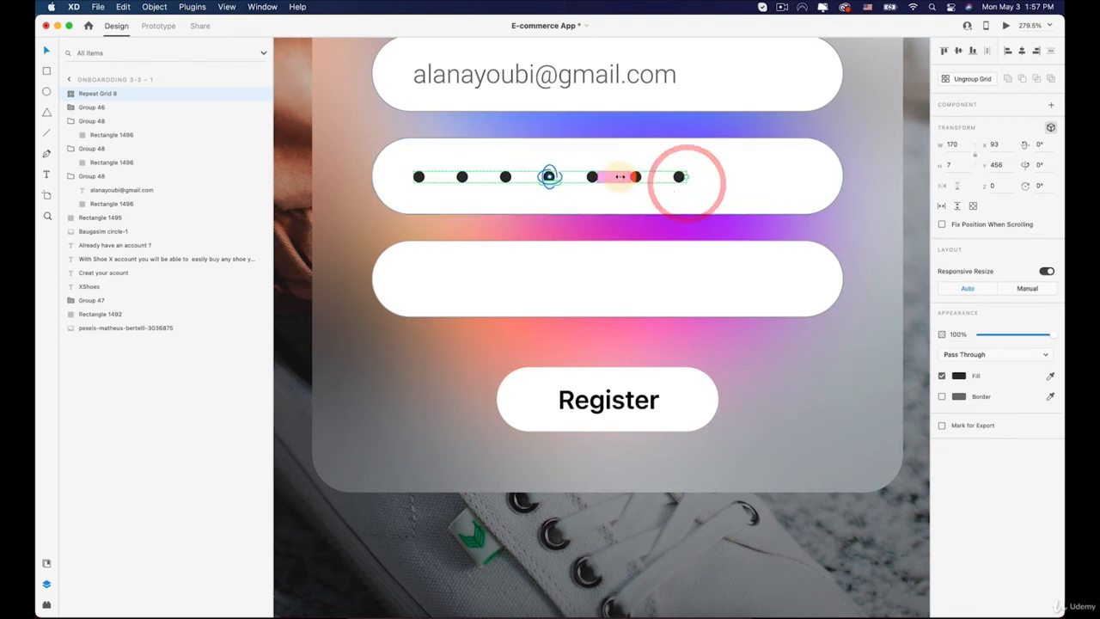
{"action": "left_click_drag", "start_coordinate": [618, 177], "coordinate": [560, 179]}
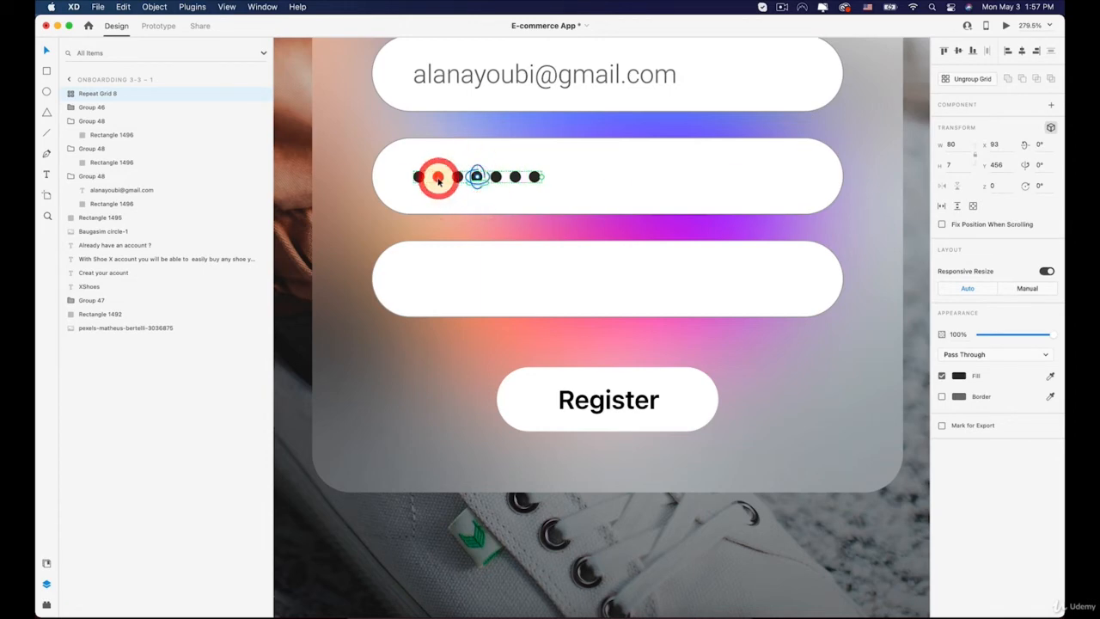
- Duplicate the row of dots into the third field at X 93, Y 521
{"action": "left_click_drag", "start_coordinate": [439, 179], "coordinate": [428, 284]}
{"action": "scroll", "coordinate": [444, 262], "scroll_direction": "down", "scroll_amount": 10}
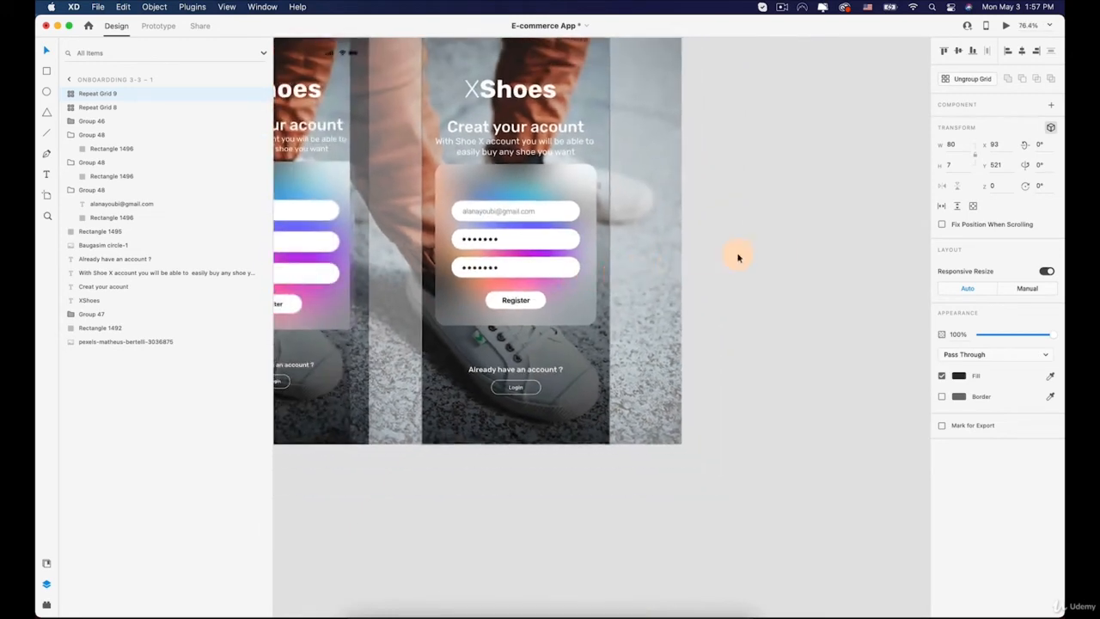
{"action": "left_click", "coordinate": [781, 255]}
{"action": "scroll", "coordinate": [781, 254], "scroll_direction": "down", "scroll_amount": 3}
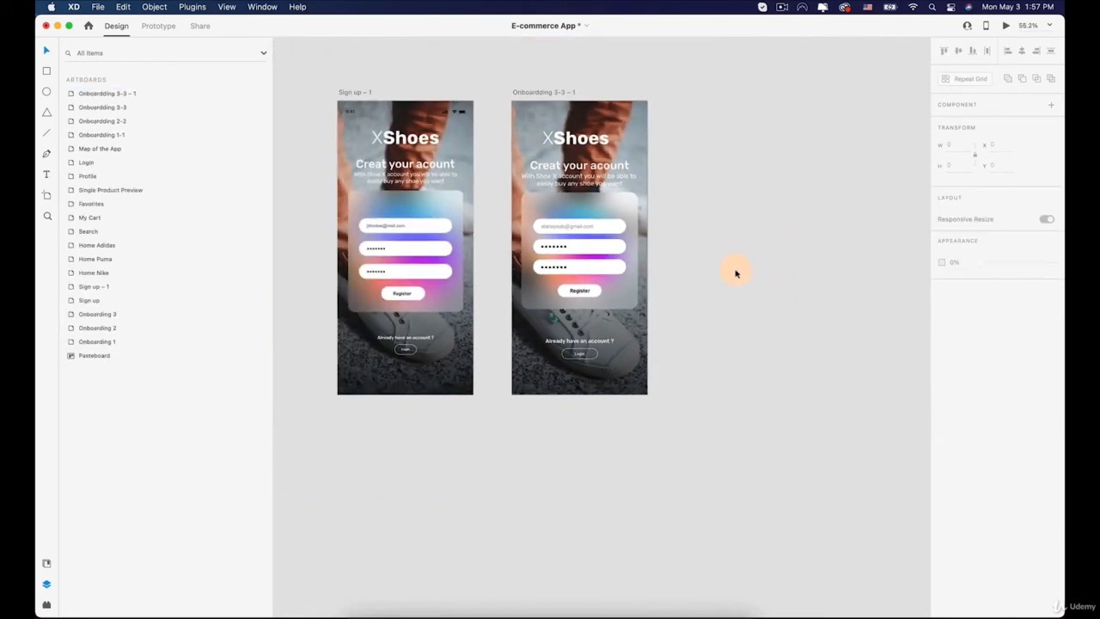
- Lighten the second field's dots to a dark grey fill and sample that color for the third field's dots
{"action": "scroll", "coordinate": [560, 242], "scroll_direction": "up", "scroll_amount": 7}
{"action": "left_click", "coordinate": [545, 253]}
{"action": "left_click", "coordinate": [539, 309], "text": "shift"}
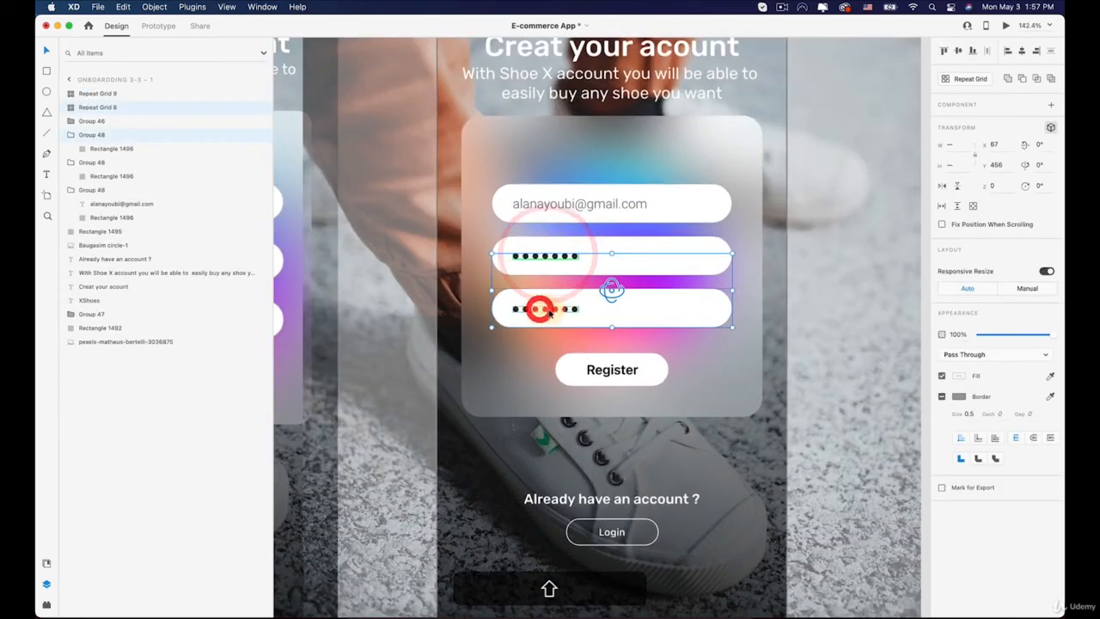
{"action": "left_click", "coordinate": [892, 324]}
{"action": "left_click", "coordinate": [522, 256]}
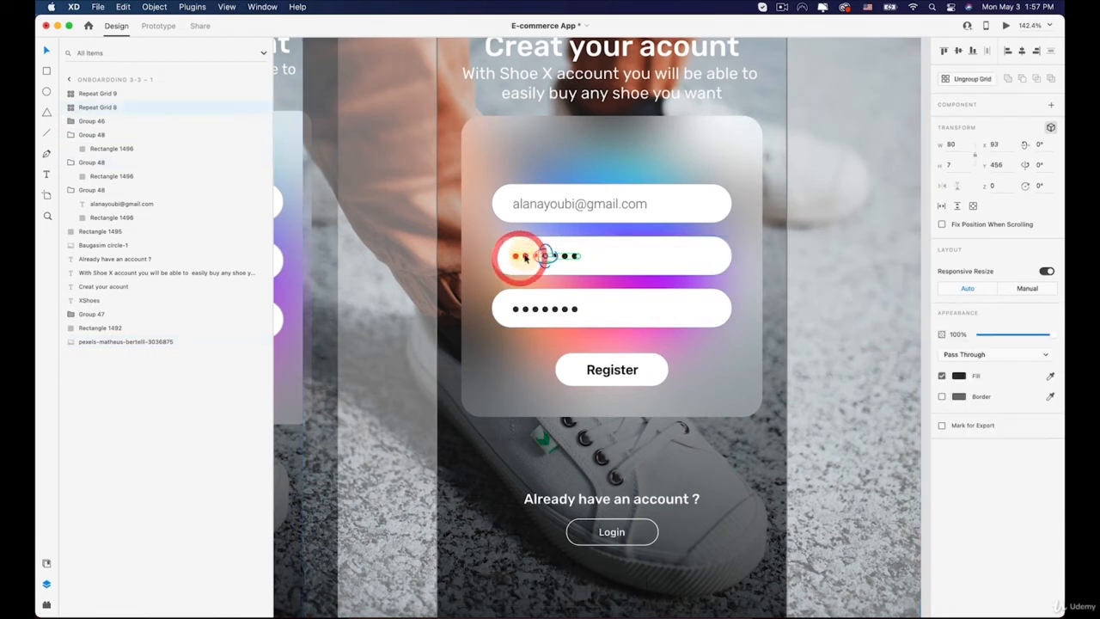
{"action": "left_click", "coordinate": [959, 375]}
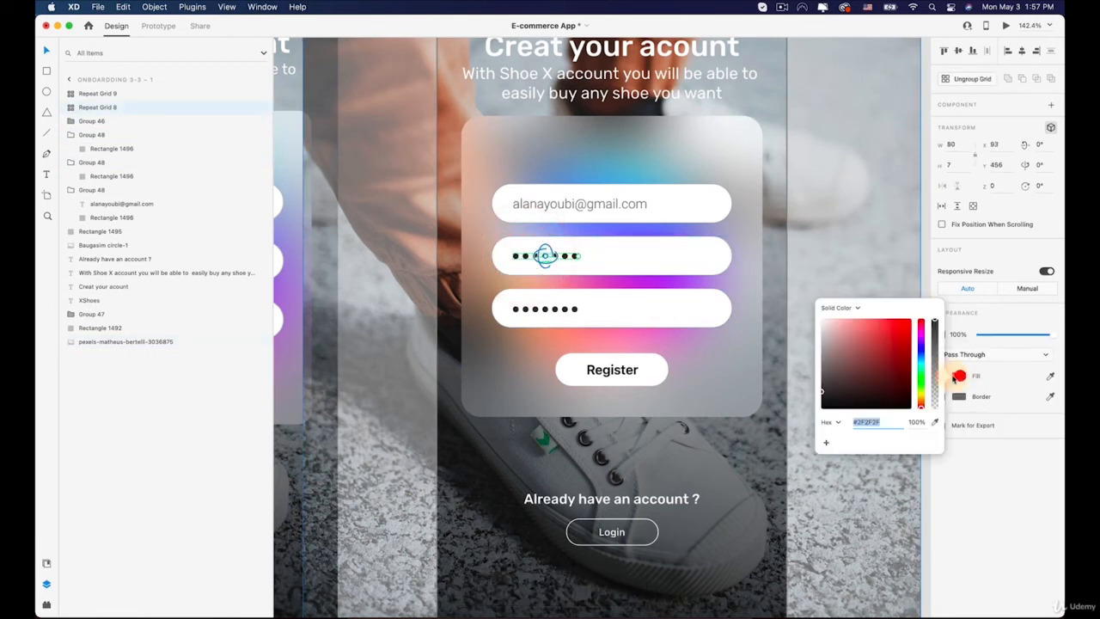
{"action": "left_click", "coordinate": [821, 378]}
{"action": "left_click", "coordinate": [572, 309]}
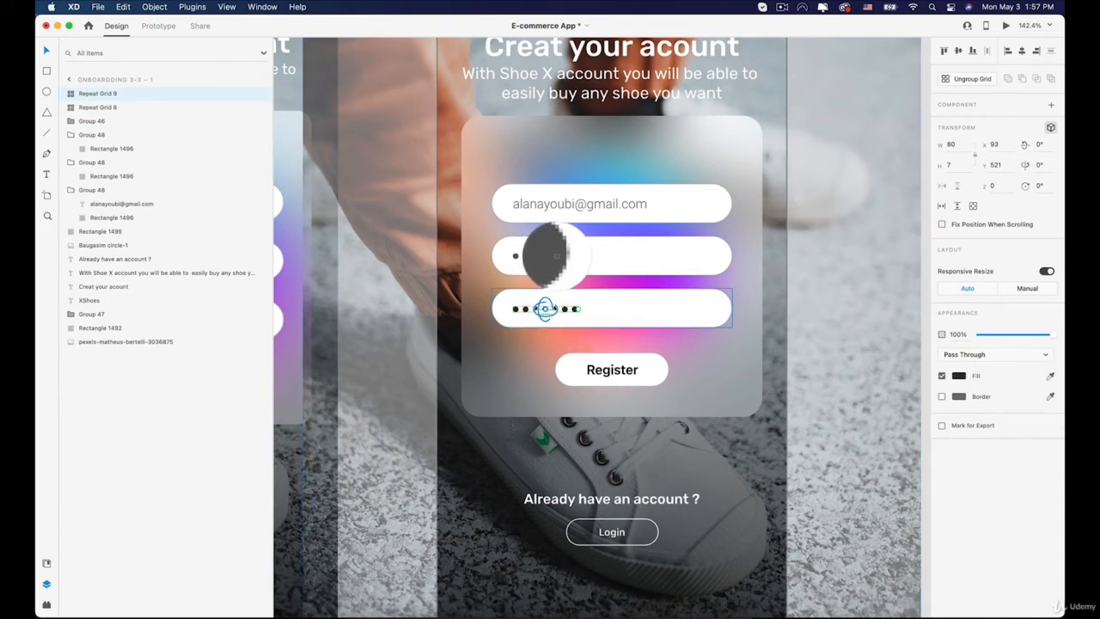
{"action": "left_click", "coordinate": [1049, 376]}
{"action": "left_click", "coordinate": [534, 255]}
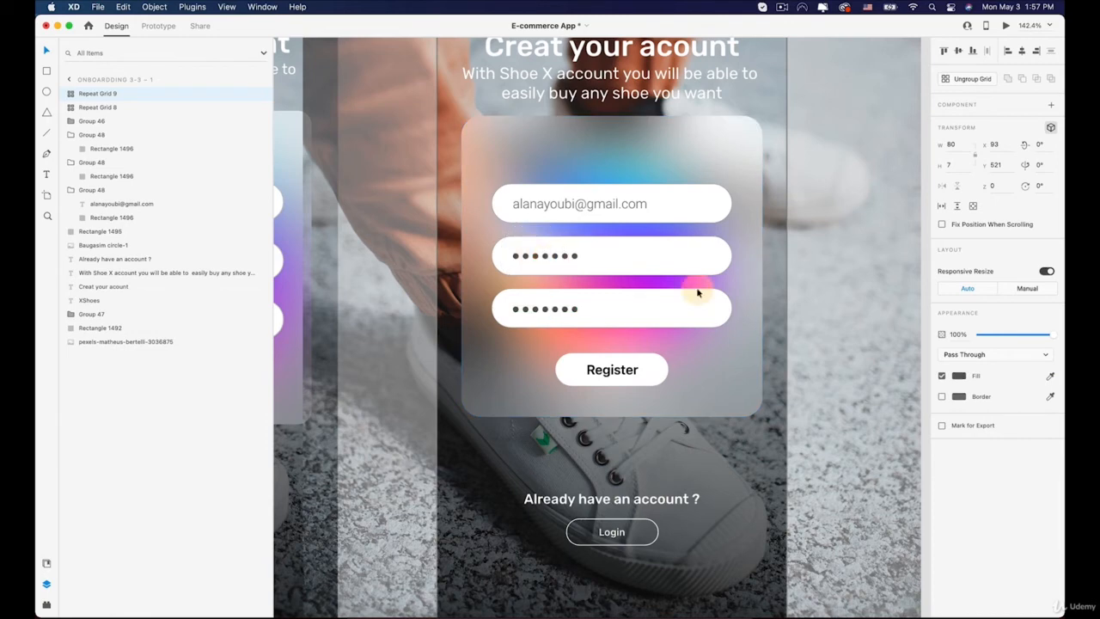
{"action": "left_click", "coordinate": [884, 304]}
- Delete the reference Sign up – 1 artboard beside the recreated screen
{"action": "scroll", "coordinate": [848, 308], "scroll_direction": "down", "scroll_amount": 5}
{"action": "key", "text": "space"}
{"action": "left_click_drag", "start_coordinate": [866, 303], "coordinate": [749, 301]}
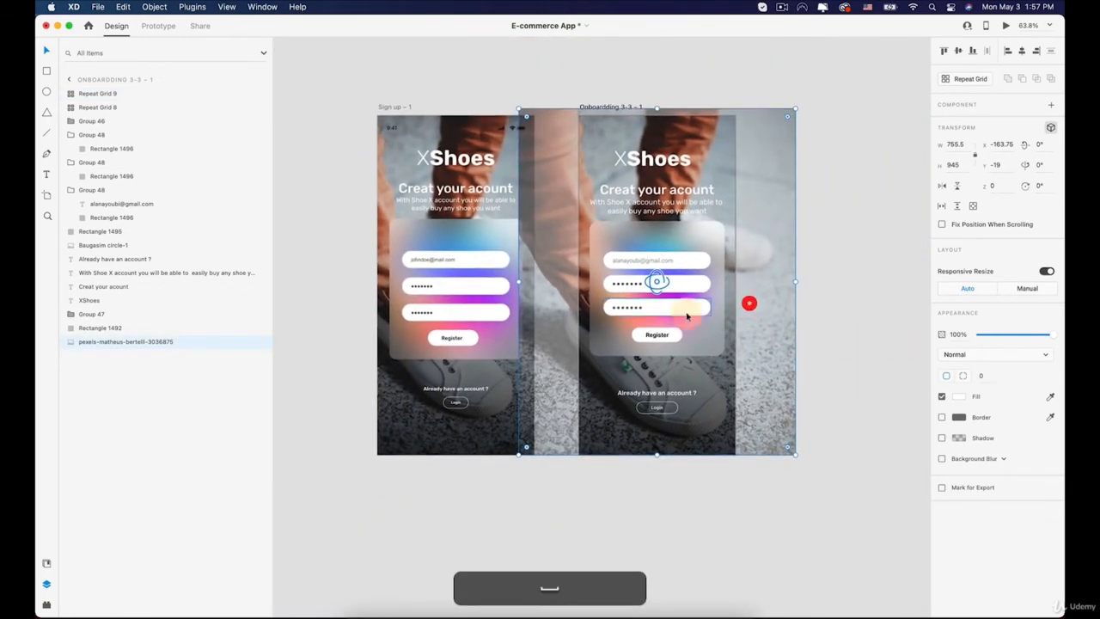
{"action": "left_click", "coordinate": [657, 333]}
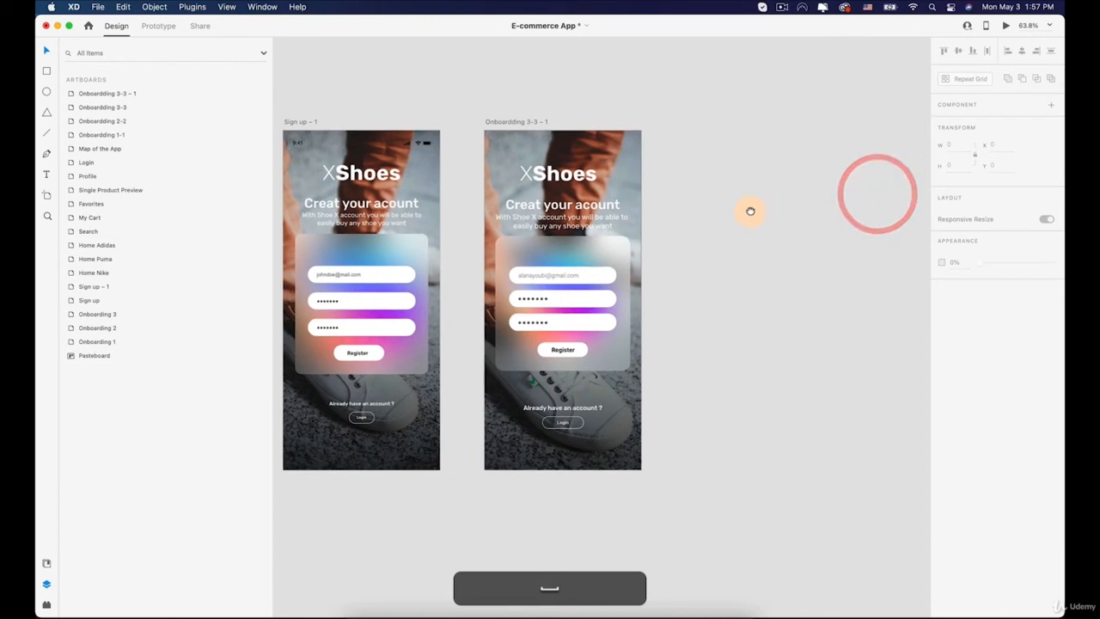
{"action": "scroll", "coordinate": [748, 209], "scroll_direction": "down", "scroll_amount": 5}
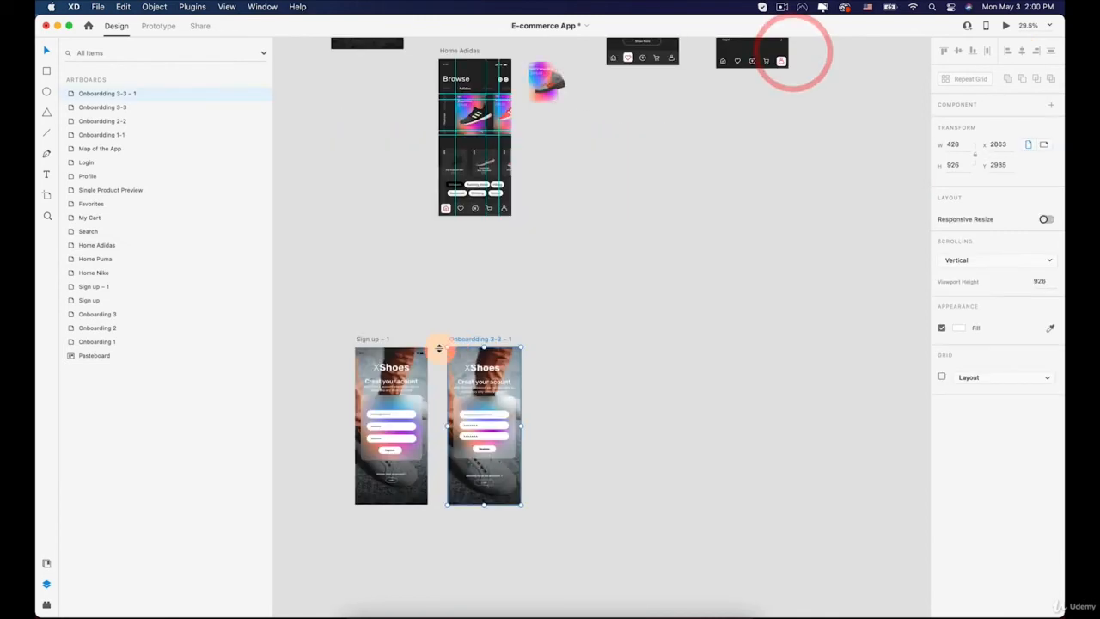
{"action": "scroll", "coordinate": [439, 348], "scroll_direction": "up", "scroll_amount": 5}
{"action": "key", "text": "space"}
{"action": "left_click_drag", "start_coordinate": [442, 344], "coordinate": [539, 236]}
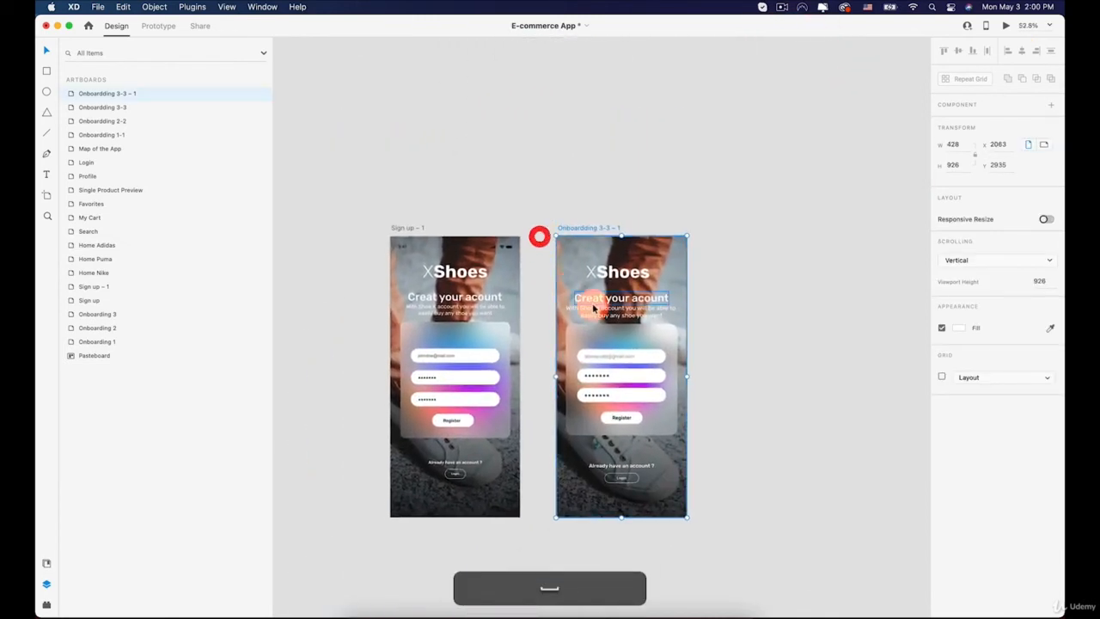
{"action": "left_click", "coordinate": [410, 228]}
{"action": "right_click", "coordinate": [410, 228]}
{"action": "left_click", "coordinate": [434, 386]}
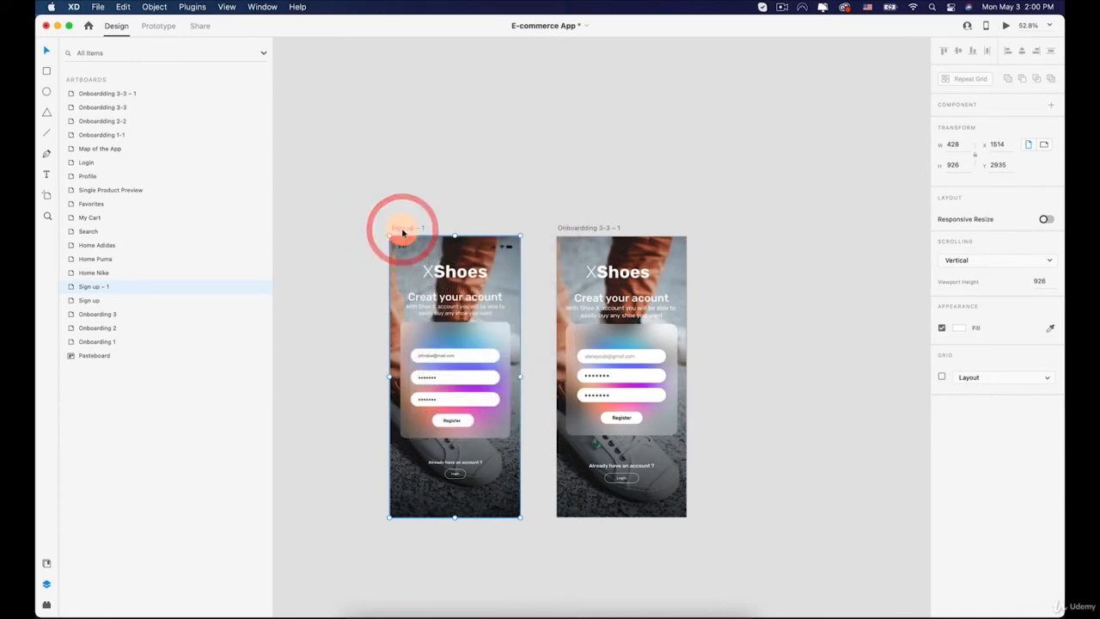
{"action": "key", "text": "BackSpace"}
- Rename the Onboardding 3-3 – 1 artboard as Sign up 2
{"action": "left_click", "coordinate": [582, 228]}
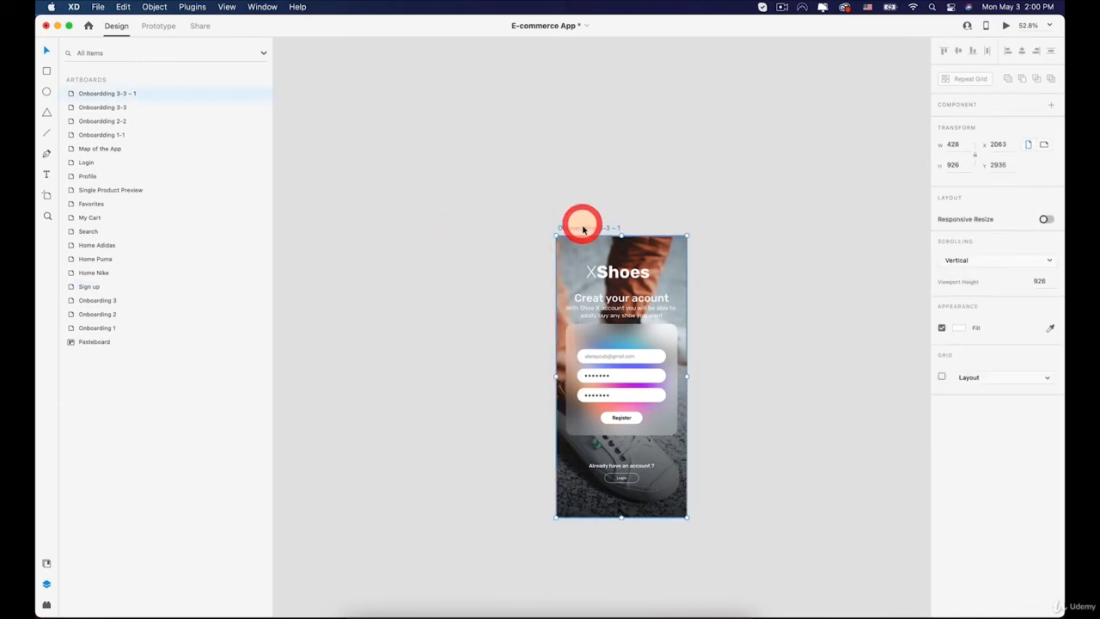
{"action": "left_click", "coordinate": [581, 228]}
{"action": "type", "text": "Sign up"}
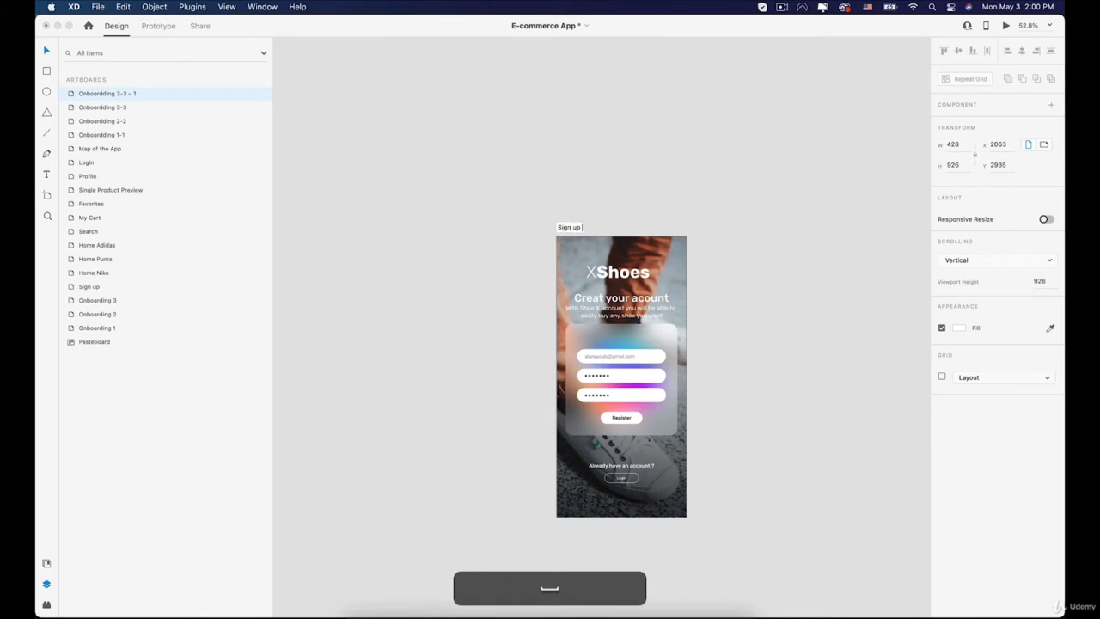
{"action": "key", "text": "Return"}
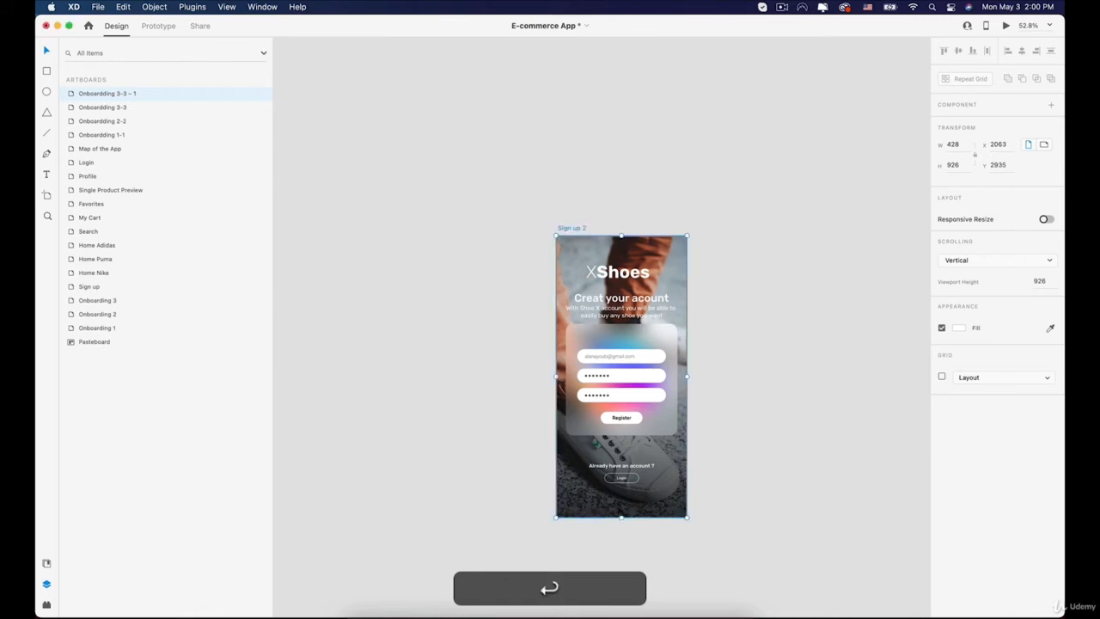
- Duplicate the Login artboard and place the copy beside Sign up 2 at X 2691, Y 2935
{"action": "scroll", "coordinate": [506, 204], "scroll_direction": "down", "scroll_amount": 5}
{"action": "key", "text": "space"}
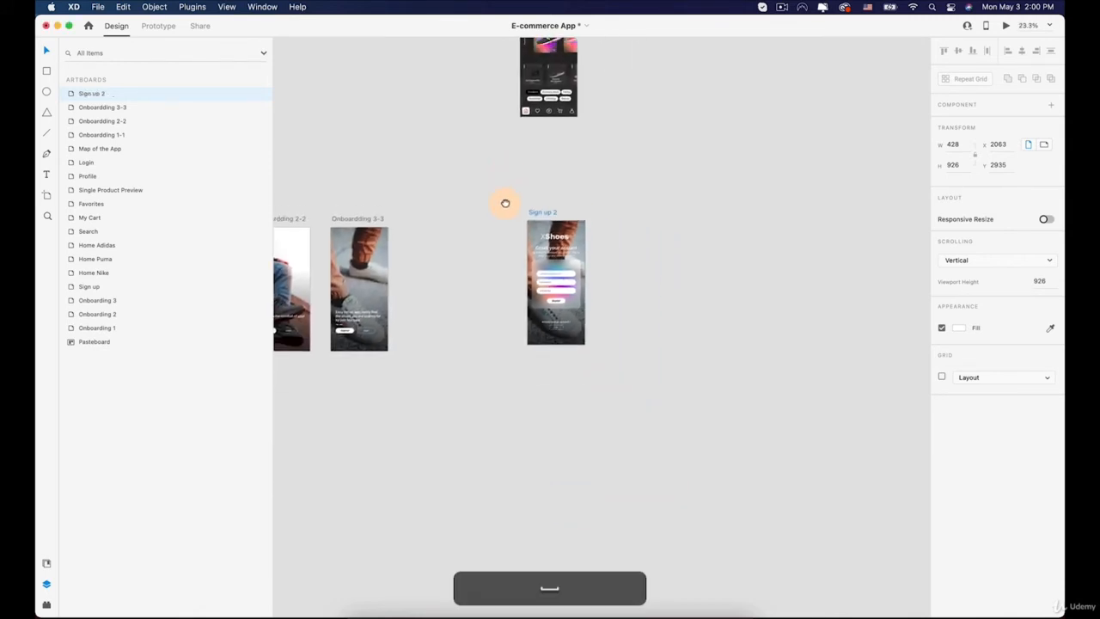
{"action": "left_click_drag", "start_coordinate": [507, 204], "coordinate": [528, 301]}
{"action": "left_click", "coordinate": [469, 83]}
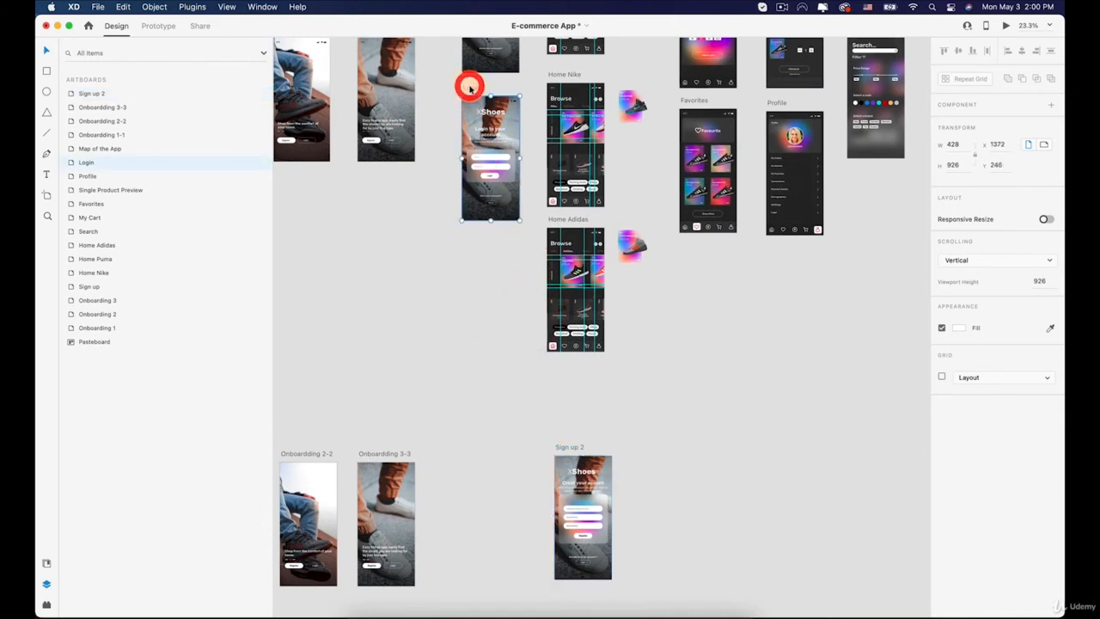
{"action": "left_click_drag", "start_coordinate": [469, 104], "coordinate": [645, 444]}
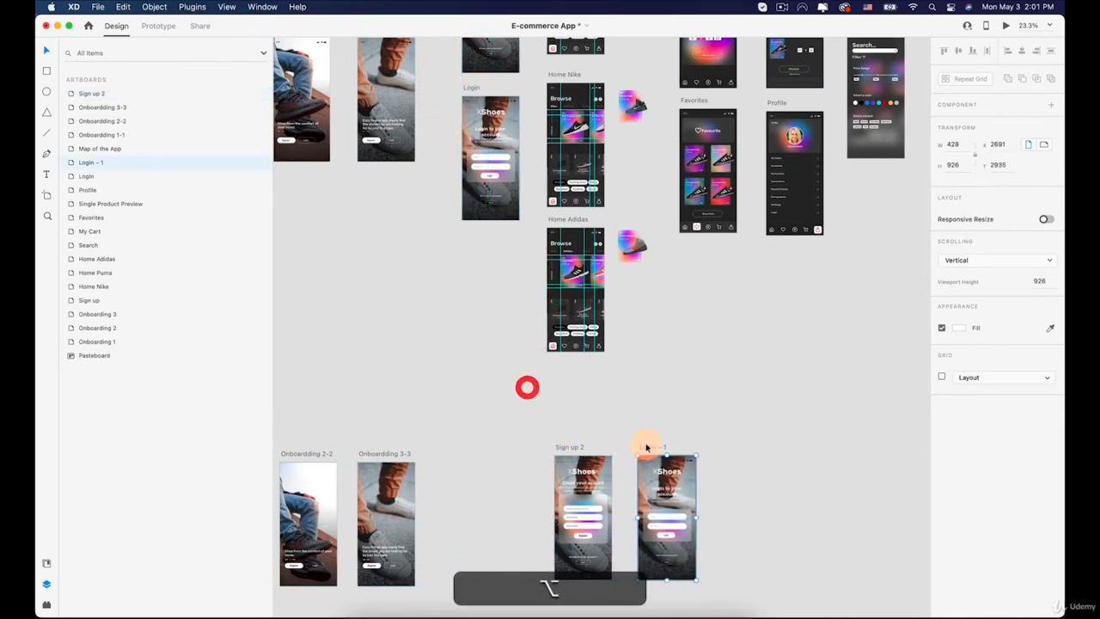
- Duplicate the Sign up 2 artboard to X 3224, Y 2935, and shift Login – 1 to X 2662
{"action": "scroll", "coordinate": [646, 445], "scroll_direction": "up", "scroll_amount": 5}
{"action": "scroll", "coordinate": [686, 492], "scroll_direction": "down", "scroll_amount": 10}
{"action": "scroll", "coordinate": [686, 492], "scroll_direction": "right", "scroll_amount": 10}
{"action": "left_click", "coordinate": [288, 278]}
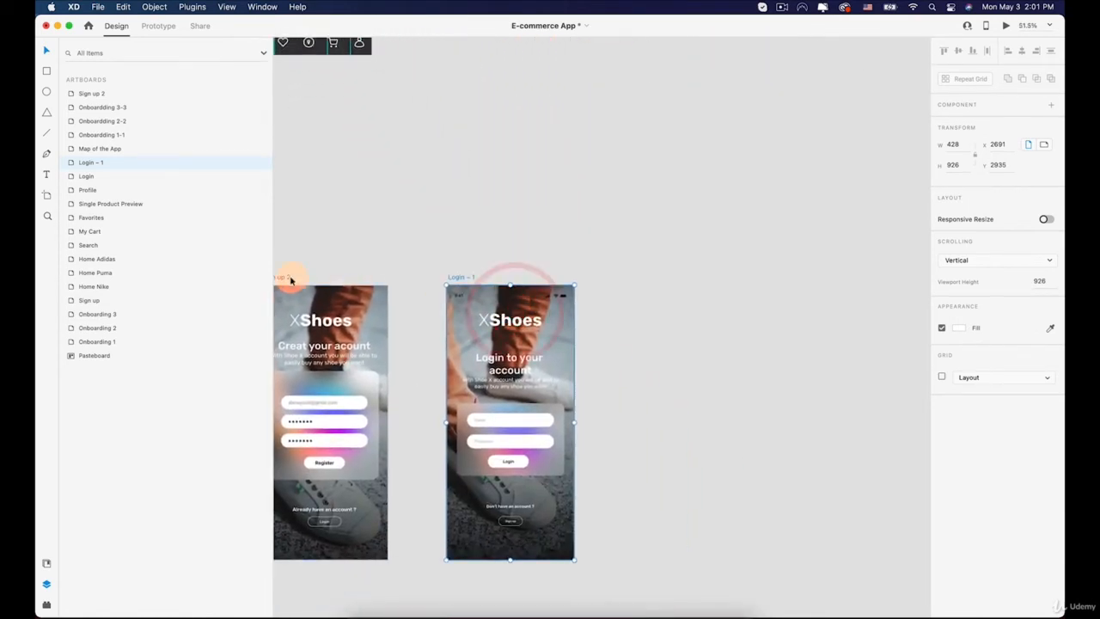
{"action": "left_click_drag", "start_coordinate": [288, 277], "coordinate": [629, 275]}
{"action": "scroll", "coordinate": [572, 361], "scroll_direction": "up", "scroll_amount": 3}
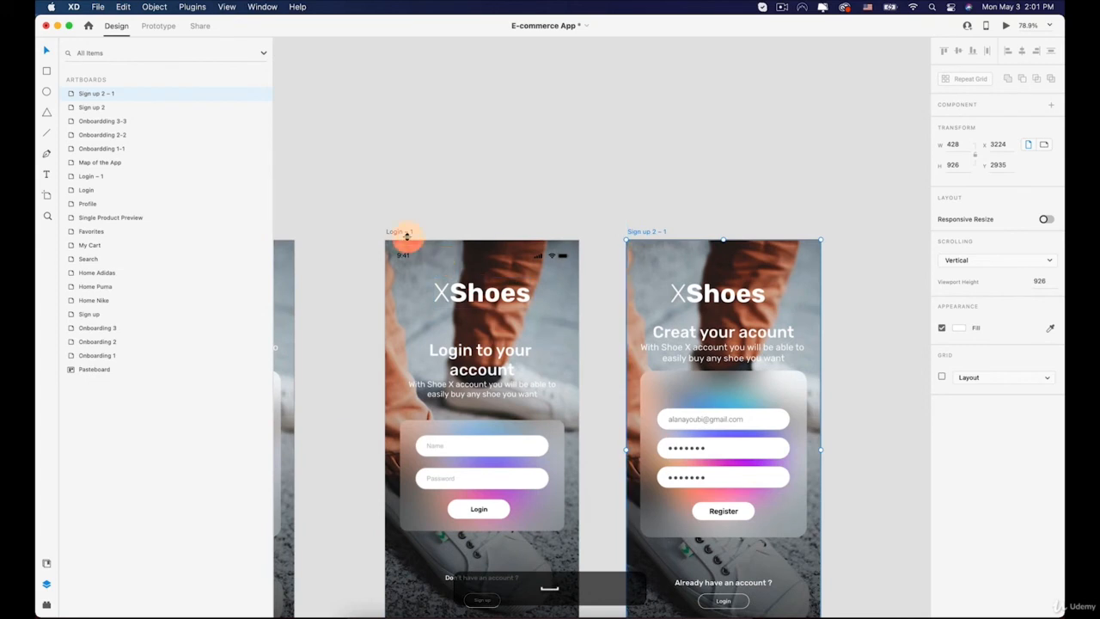
{"action": "left_click_drag", "start_coordinate": [400, 234], "coordinate": [387, 231]}
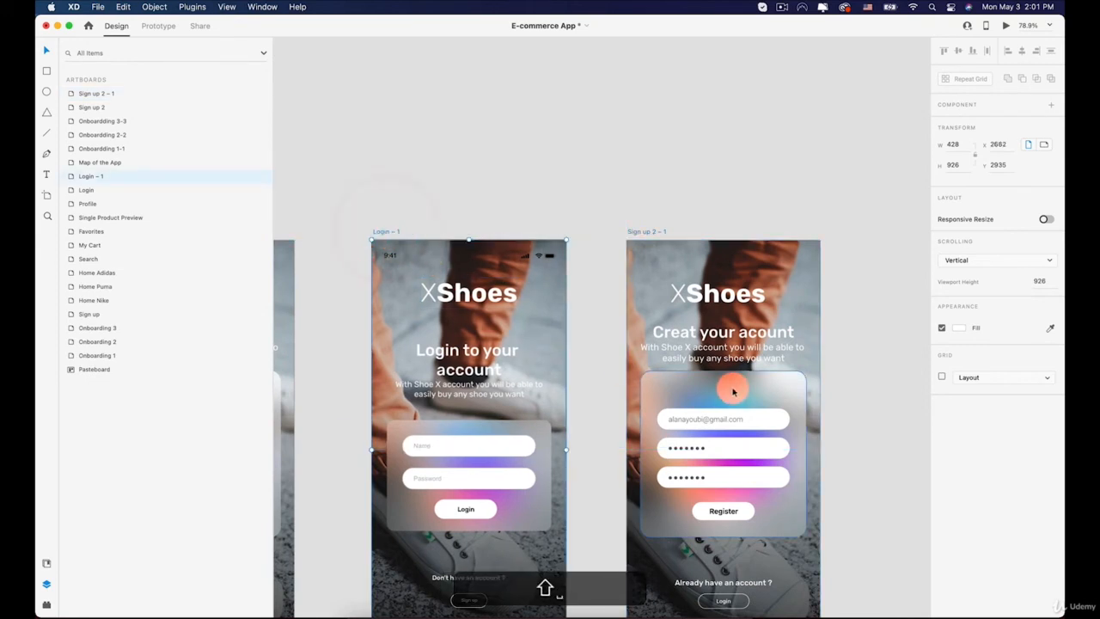
- Replace the heading on Sign up 2 – 1 with the "Login to your account" text copied from Login – 1
{"action": "scroll", "coordinate": [467, 378], "scroll_direction": "down", "scroll_amount": 2}
{"action": "scroll", "coordinate": [475, 377], "scroll_direction": "up", "scroll_amount": 2}
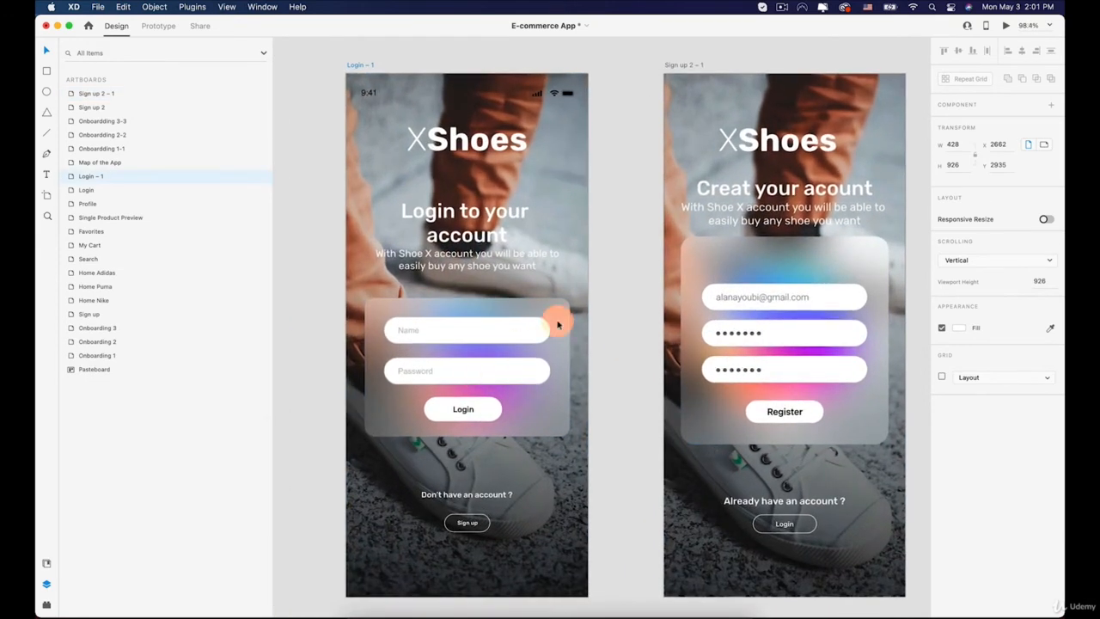
{"action": "double_click", "coordinate": [447, 220]}
{"action": "left_click_drag", "start_coordinate": [447, 221], "coordinate": [442, 216]}
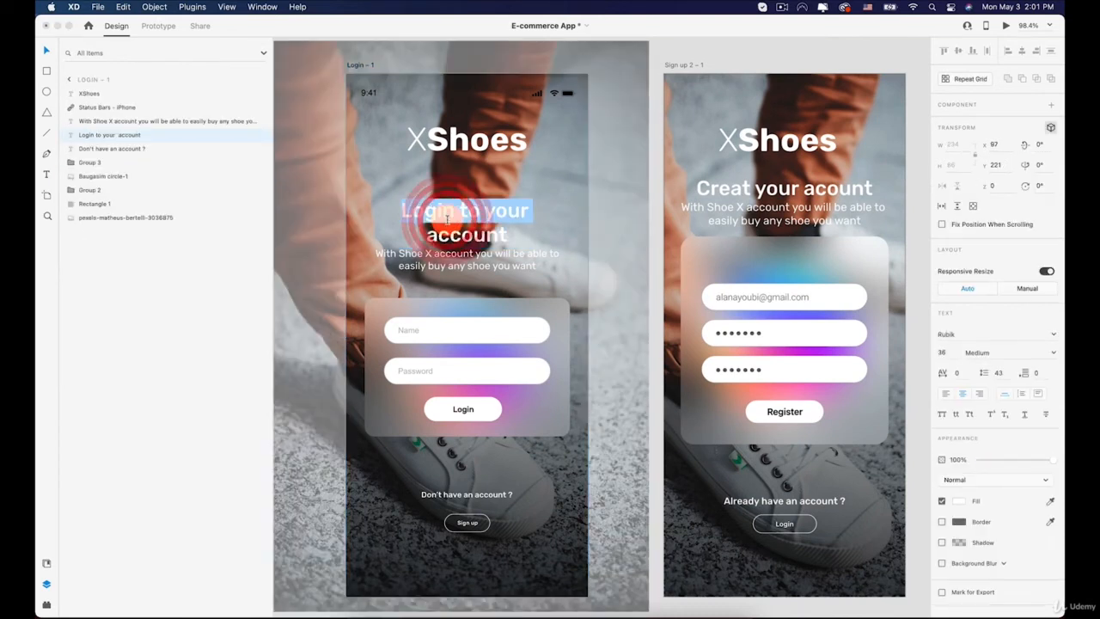
{"action": "triple_click", "coordinate": [447, 220]}
{"action": "key", "text": "super+a"}
{"action": "key", "text": "super+c"}
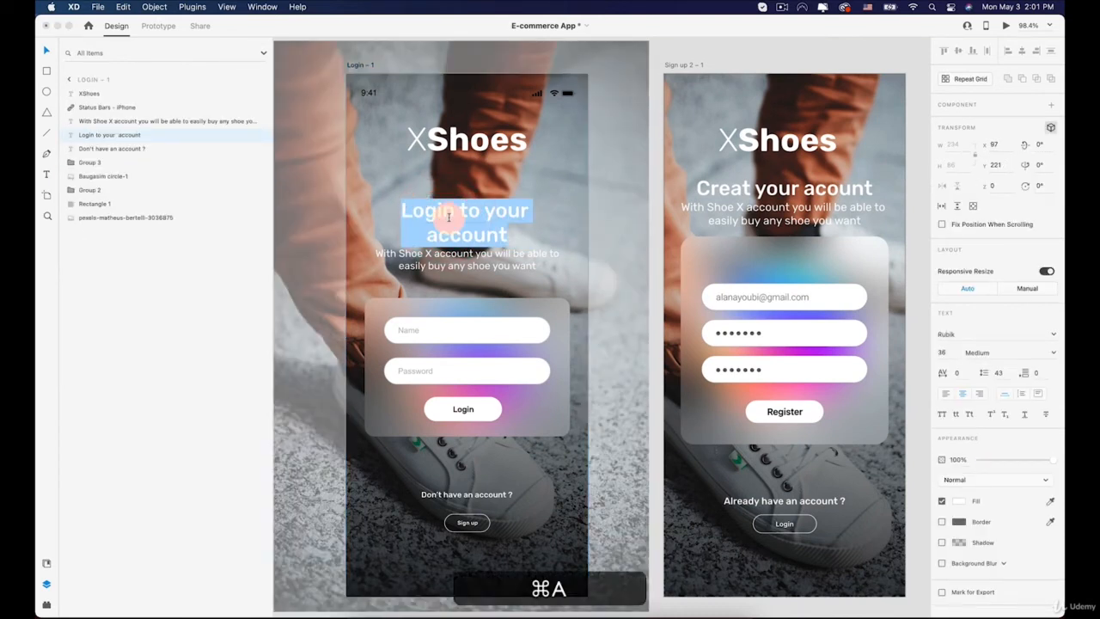
{"action": "left_click", "coordinate": [766, 185]}
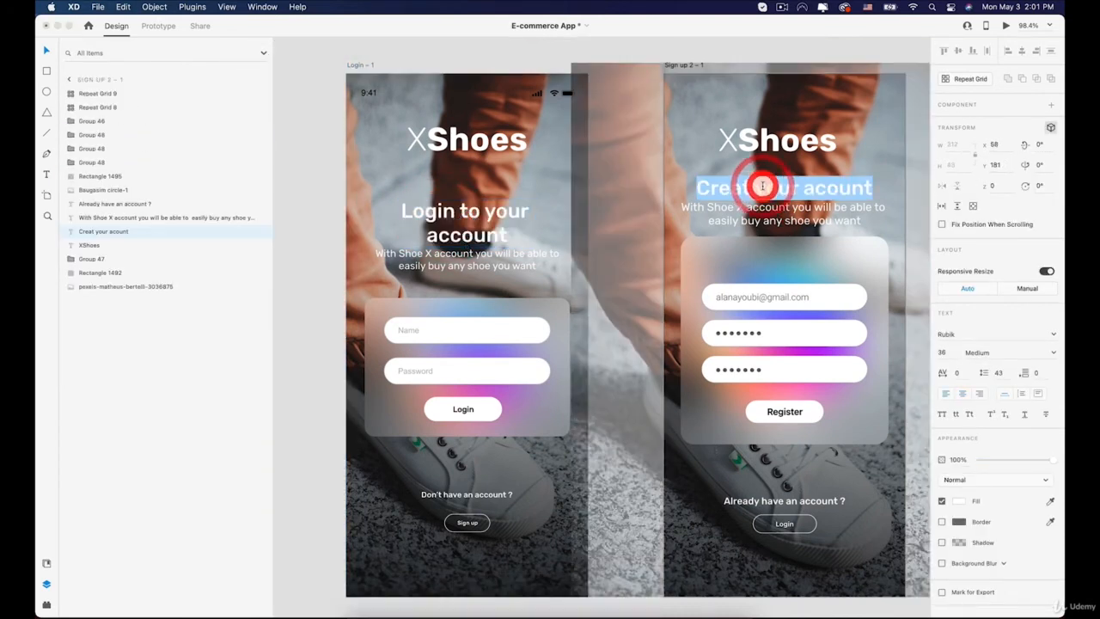
{"action": "double_click", "coordinate": [765, 186]}
{"action": "key", "text": "super+v"}
- Center-align the new heading's text and center it horizontally beneath the XShoes title on Sign up 2 – 1
{"action": "left_click", "coordinate": [773, 231]}
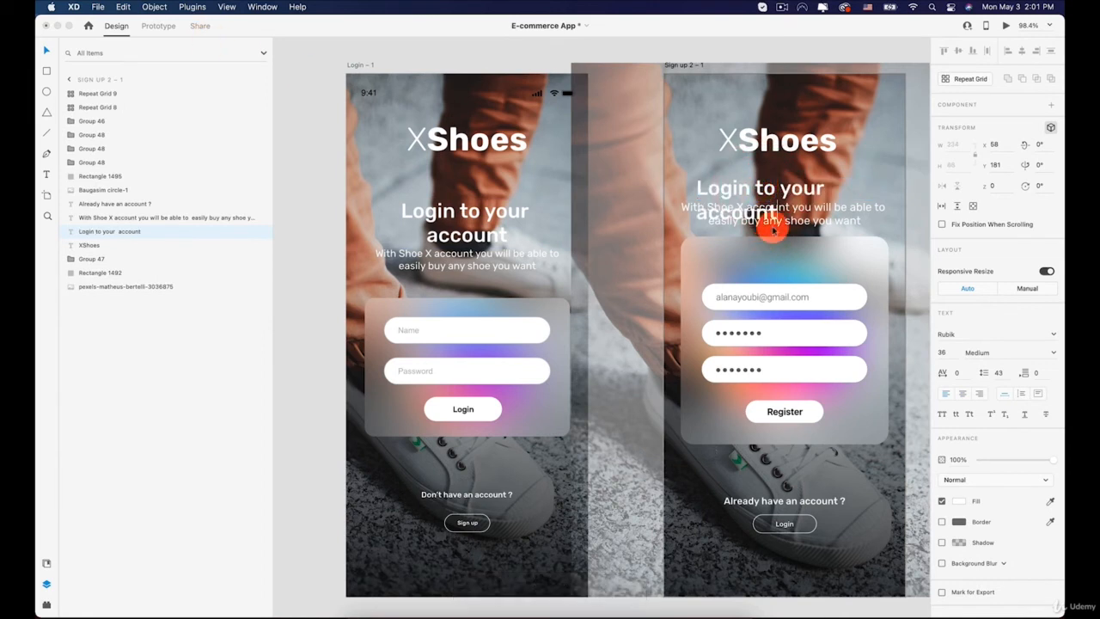
{"action": "left_click", "coordinate": [961, 391]}
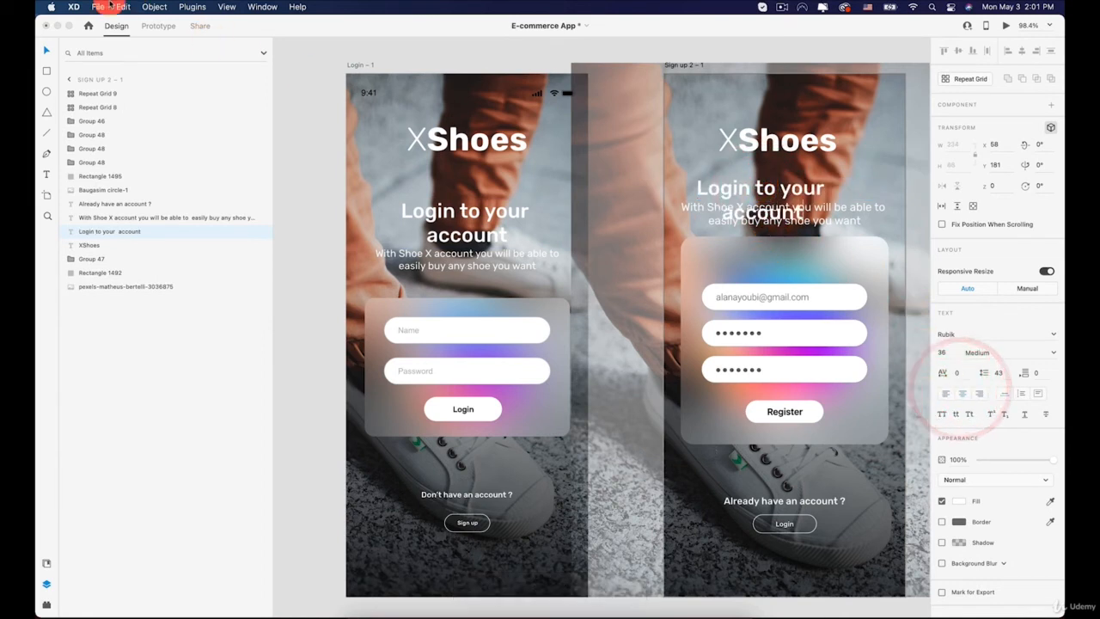
{"action": "left_click", "coordinate": [45, 52]}
{"action": "left_click", "coordinate": [750, 194]}
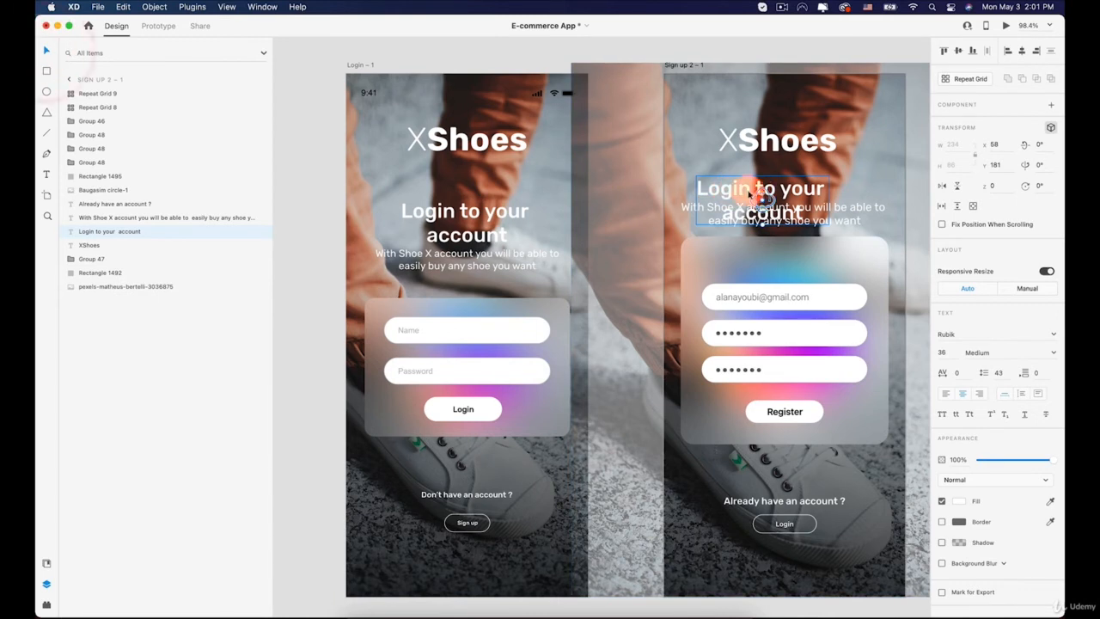
{"action": "left_click_drag", "start_coordinate": [750, 194], "coordinate": [772, 194]}
- Move the description text below the heading and lower the glass panel's top edge to Y 414, making it 242 high
{"action": "left_click", "coordinate": [727, 209]}
{"action": "left_click_drag", "start_coordinate": [713, 211], "coordinate": [710, 236]}
{"action": "left_click", "coordinate": [751, 275]}
{"action": "left_click_drag", "start_coordinate": [783, 237], "coordinate": [785, 284]}
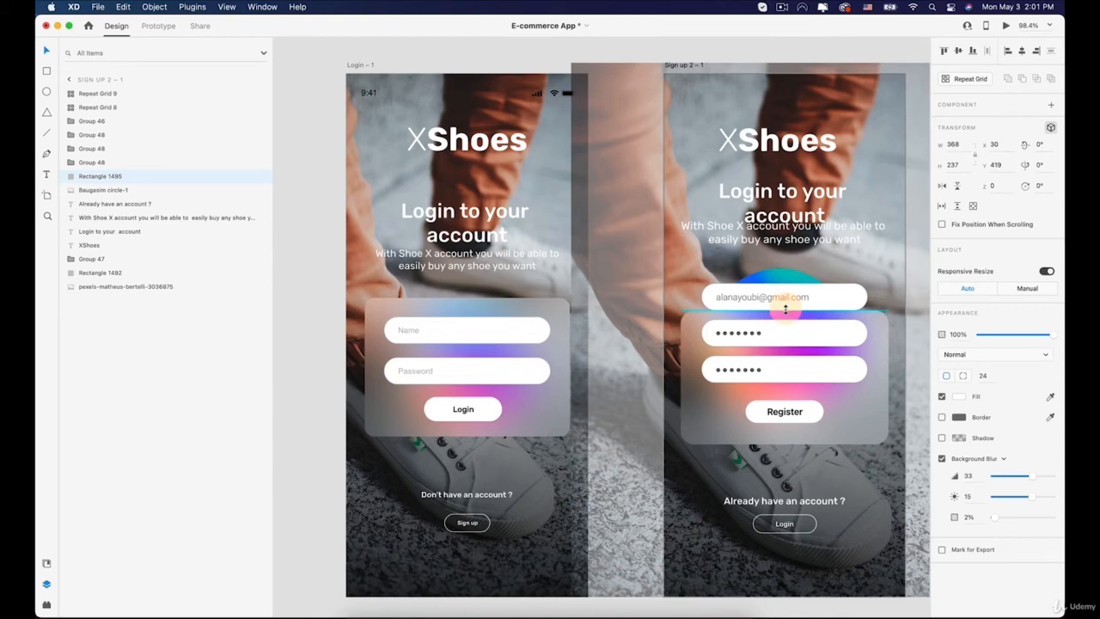
- Delete the e-mail field from the Sign up 2 – 1 artboard
{"action": "left_click", "coordinate": [749, 297]}
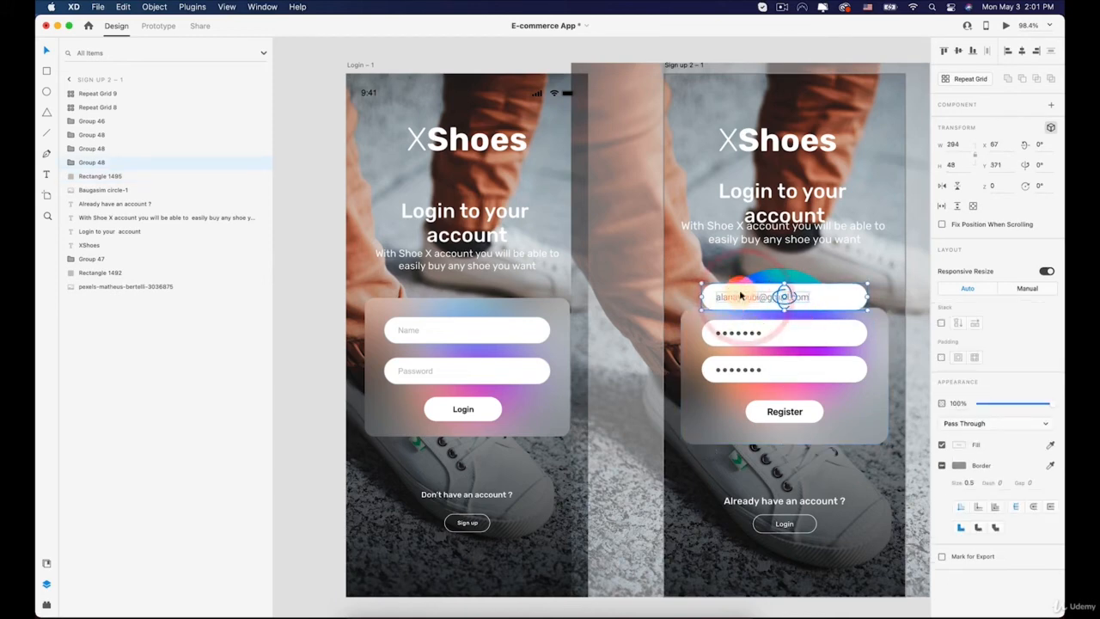
{"action": "key", "text": "BackSpace"}
{"action": "scroll", "coordinate": [736, 319], "scroll_direction": "up", "scroll_amount": 2}
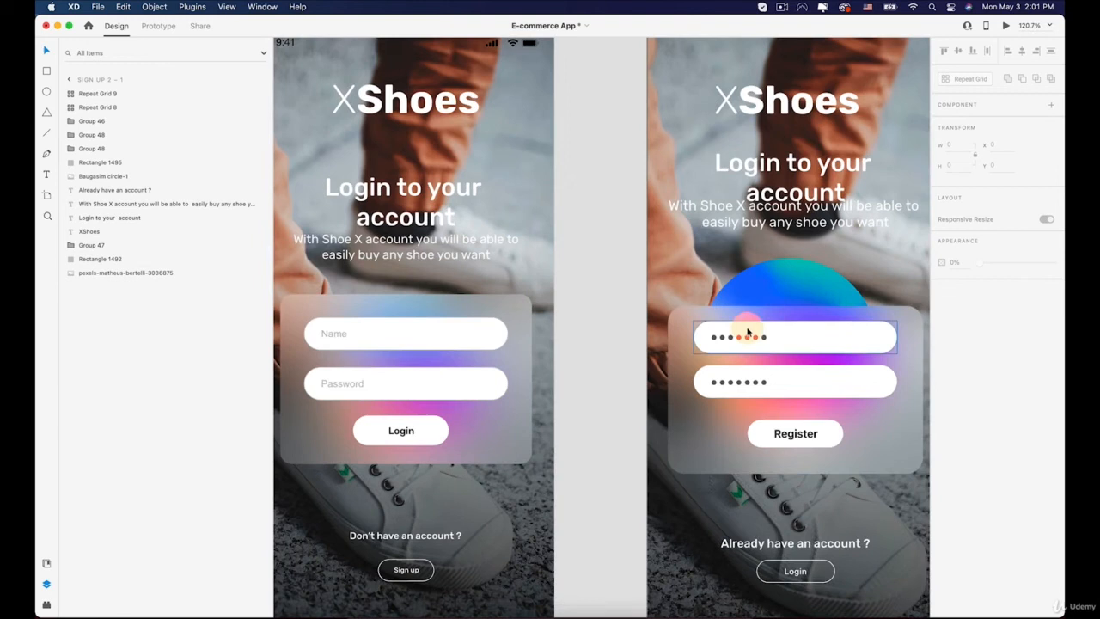
- Raise the glass panel's top edge to Y 393, making it 263 high, and fit the gradient circle behind it at about 235 px
{"action": "left_click", "coordinate": [793, 312]}
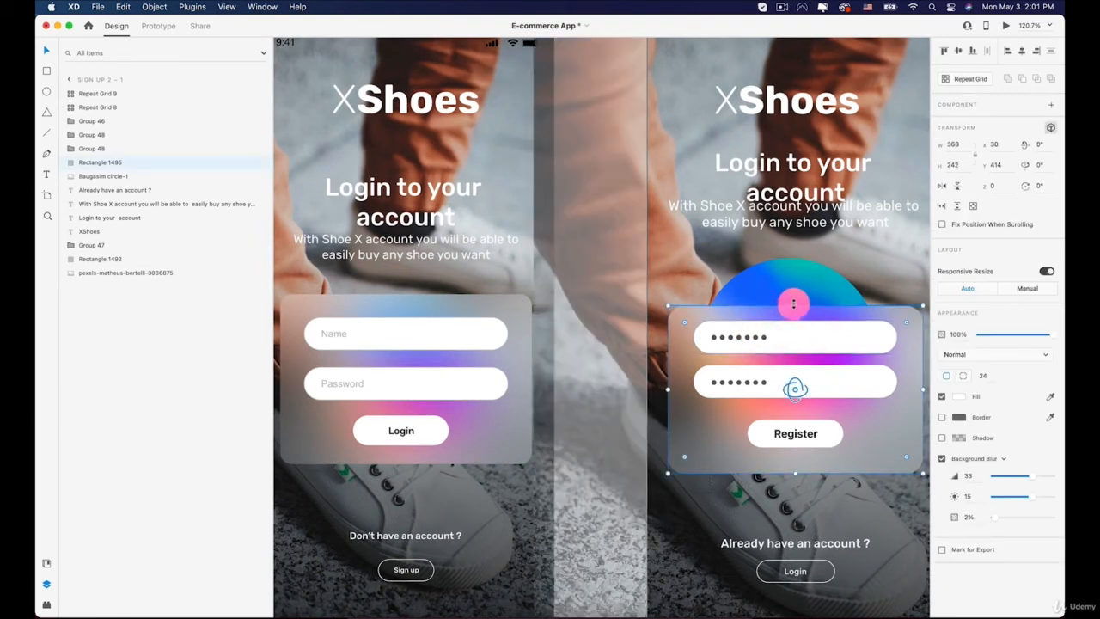
{"action": "left_click_drag", "start_coordinate": [793, 302], "coordinate": [794, 296]}
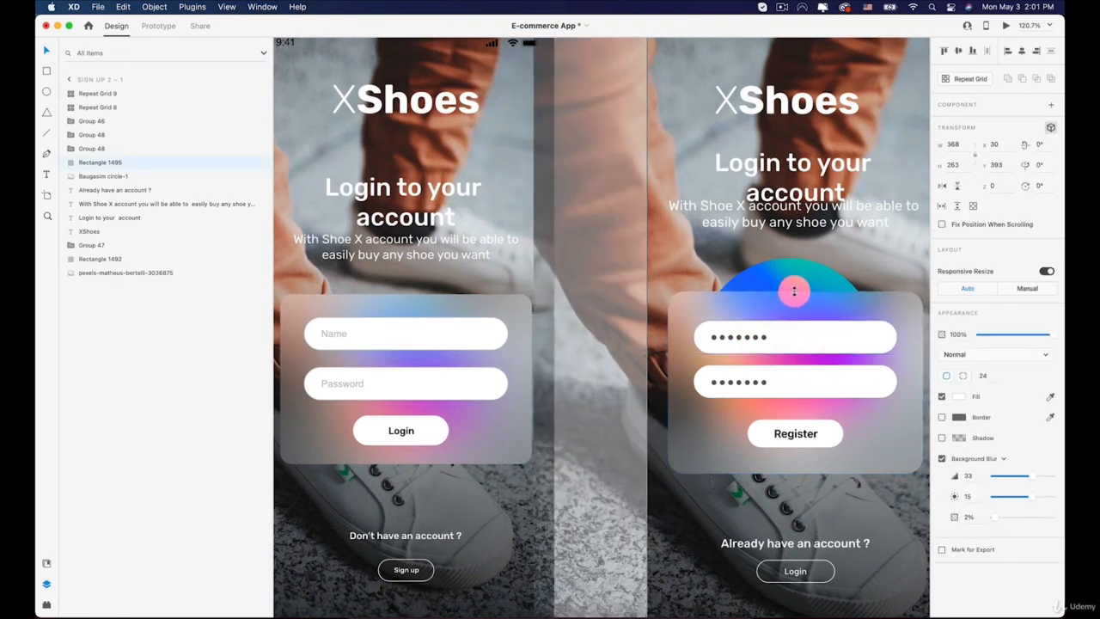
{"action": "left_click", "coordinate": [789, 282]}
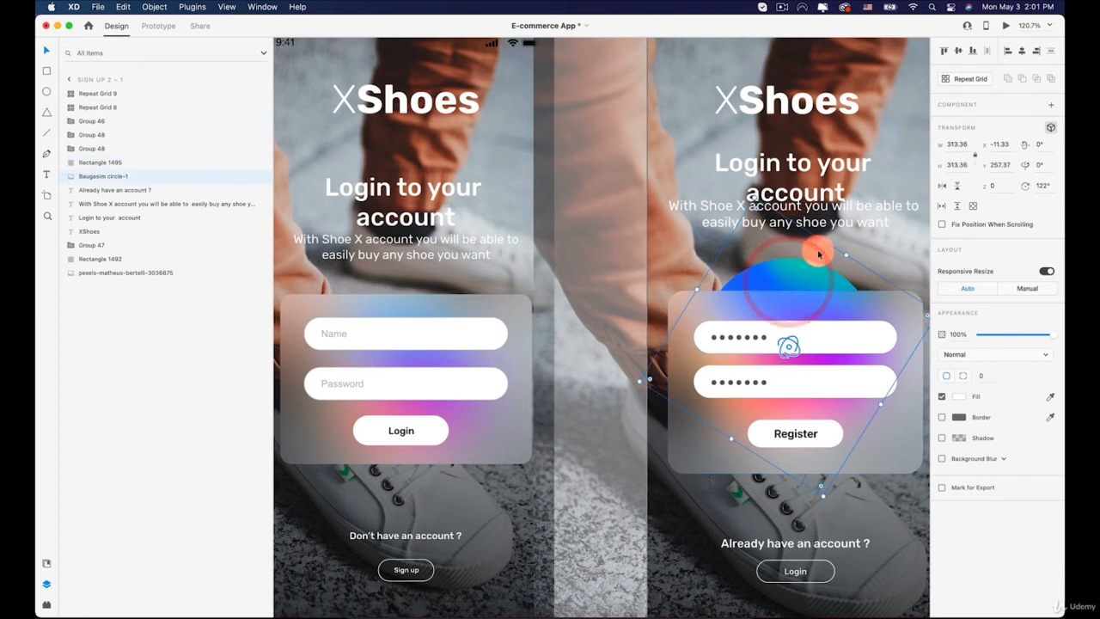
{"action": "left_click_drag", "start_coordinate": [844, 254], "coordinate": [816, 294]}
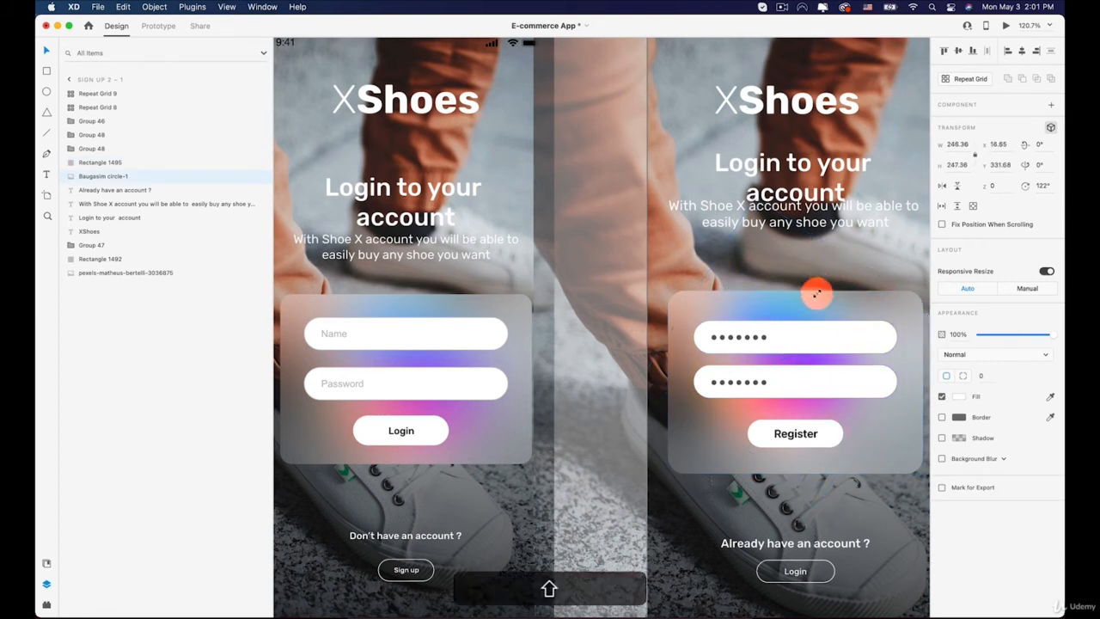
{"action": "key", "text": "shift+Right"}
{"action": "key", "text": "shift+Right"}
{"action": "key", "text": "shift+Right"}
{"action": "key", "text": "shift+Right"}
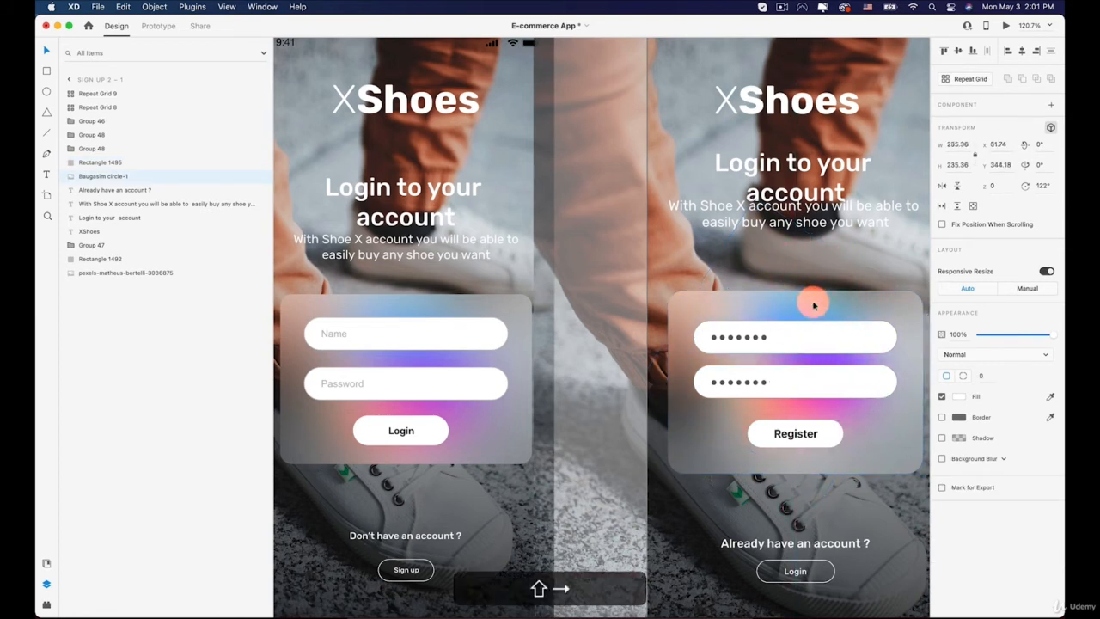
- Delete the password dots from both input fields on Sign up 2 – 1
{"action": "left_click", "coordinate": [725, 339]}
{"action": "key", "text": "BackSpace"}
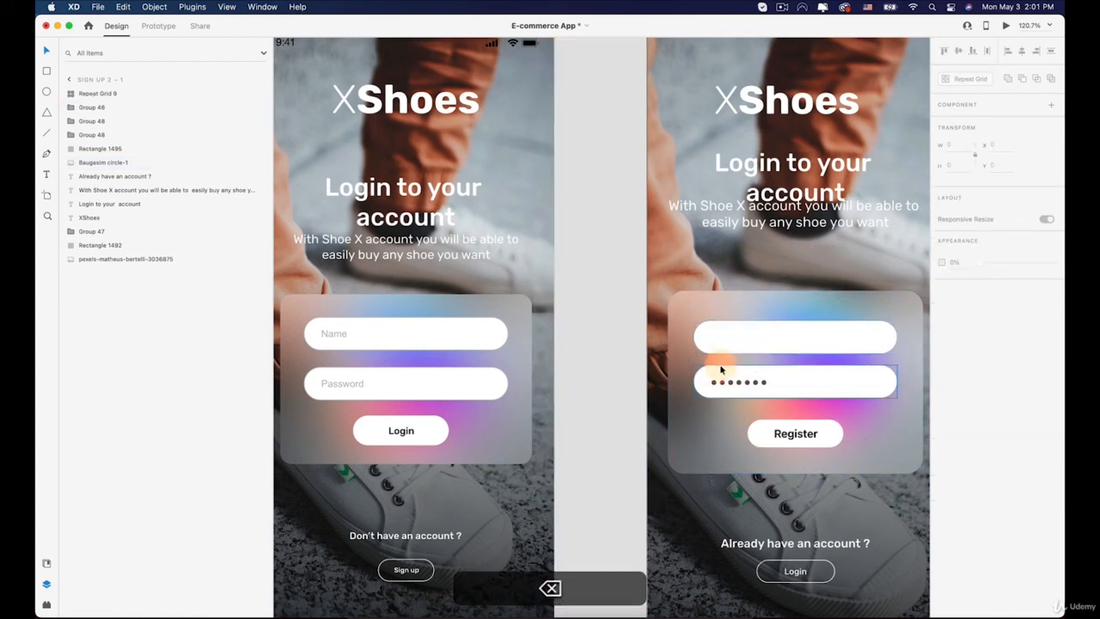
{"action": "left_click", "coordinate": [724, 381]}
{"action": "key", "text": "BackSpace"}
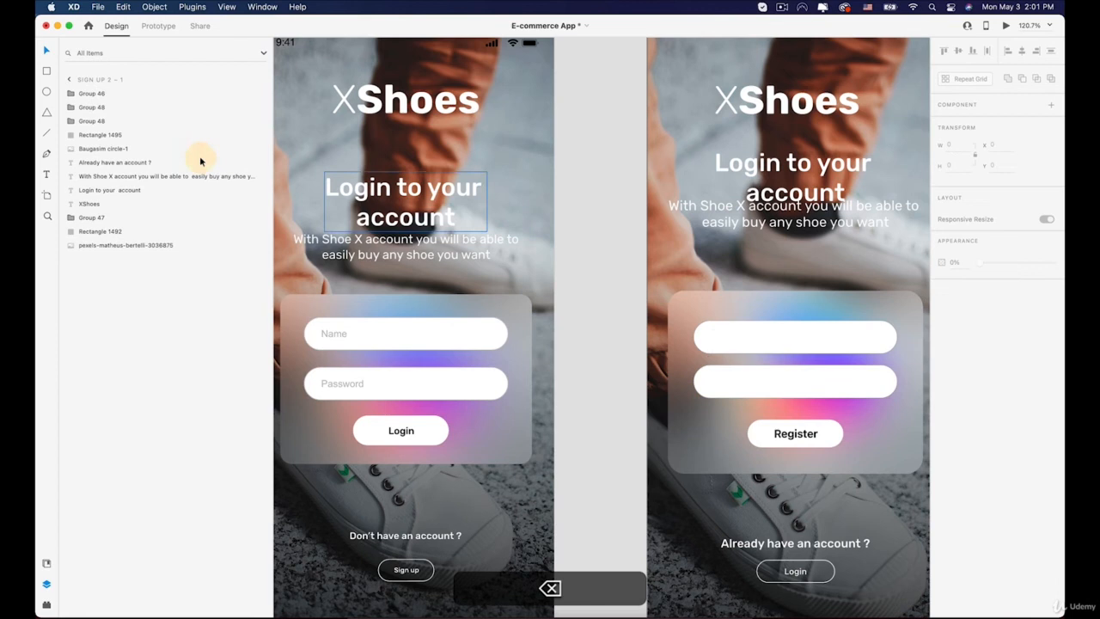
- Add a "Name" text label over the upper input field and set its fill to black
{"action": "left_click", "coordinate": [47, 174]}
{"action": "left_click", "coordinate": [722, 337]}
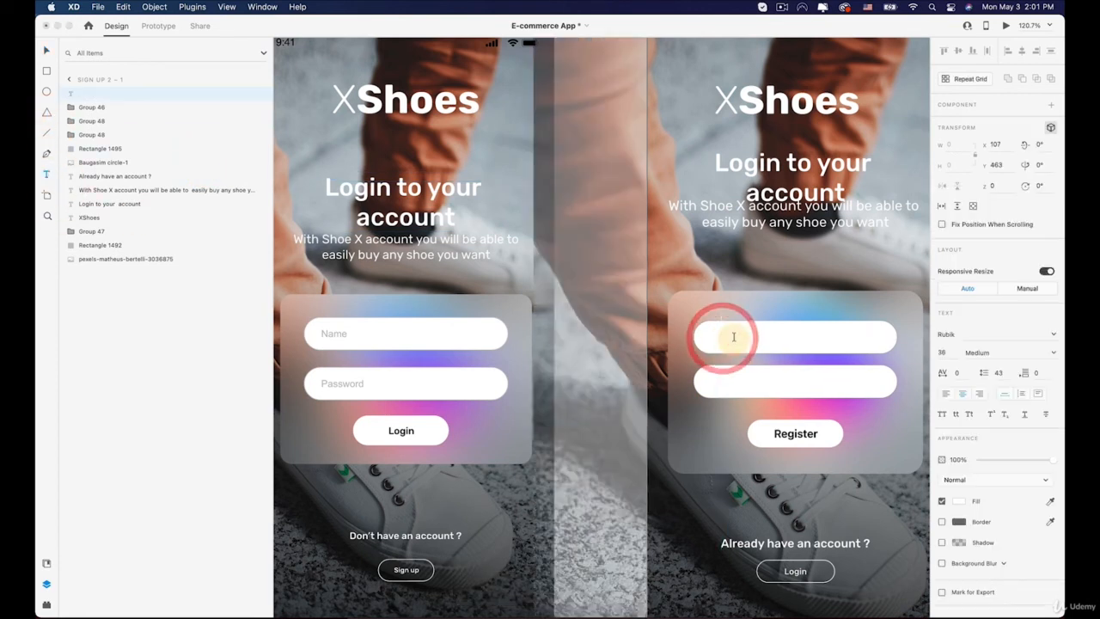
{"action": "type", "text": "Name"}
{"action": "key", "text": "super+a"}
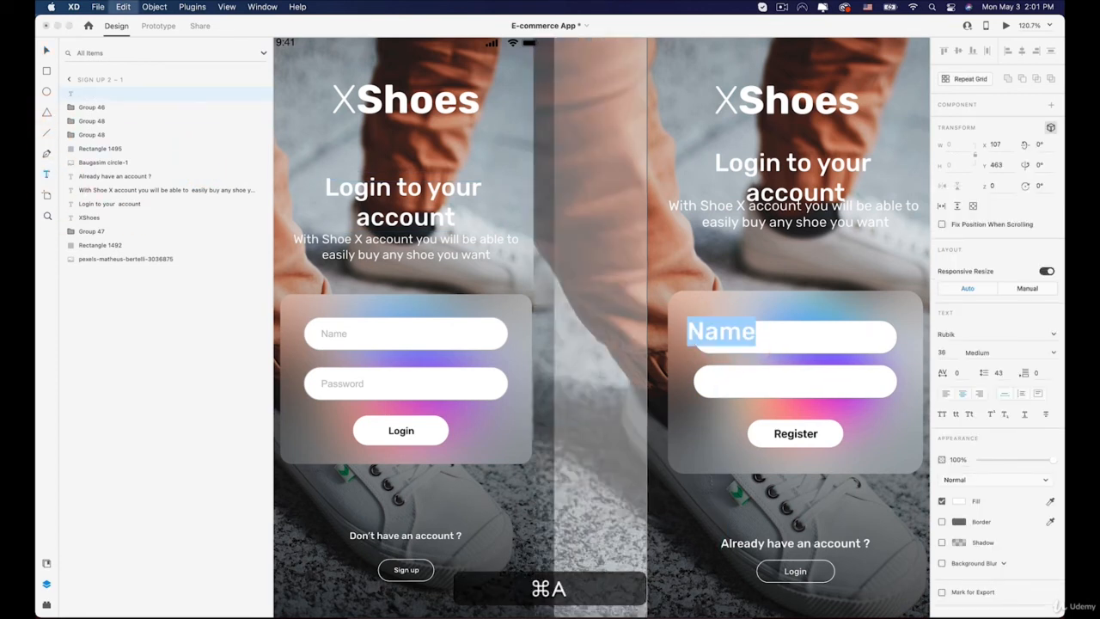
{"action": "left_click", "coordinate": [959, 500]}
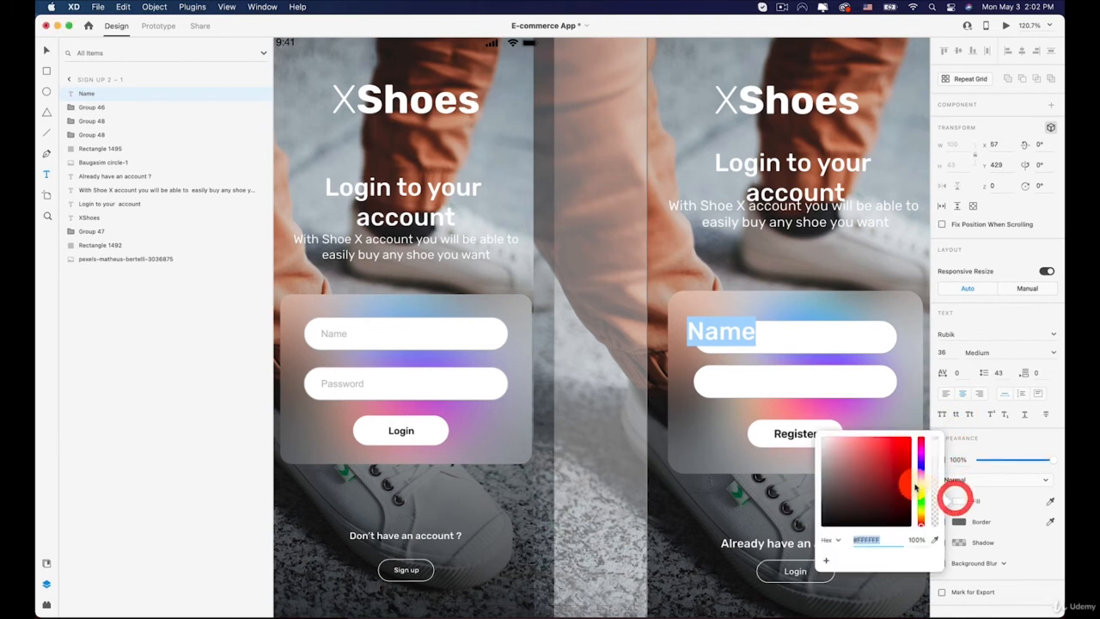
{"action": "left_click_drag", "start_coordinate": [824, 511], "coordinate": [758, 557]}
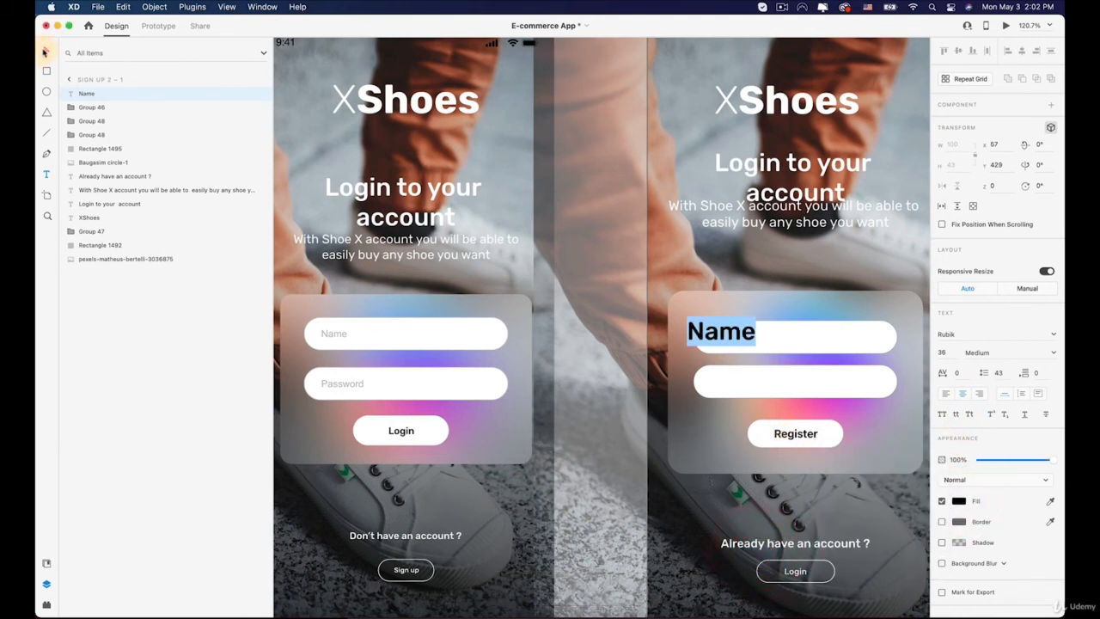
- Set the Name label to Regular weight at size 19 and place it inside the upper field at X 93, Y 448
{"action": "key", "text": "Escape"}
{"action": "left_click", "coordinate": [1050, 352]}
{"action": "left_click", "coordinate": [980, 367]}
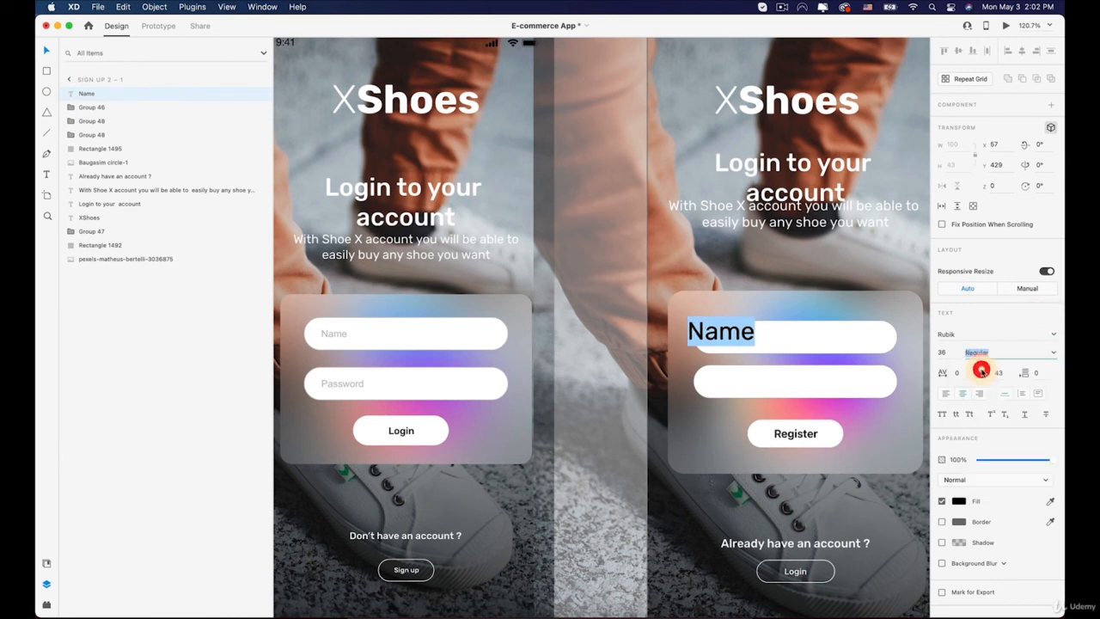
{"action": "left_click", "coordinate": [781, 307]}
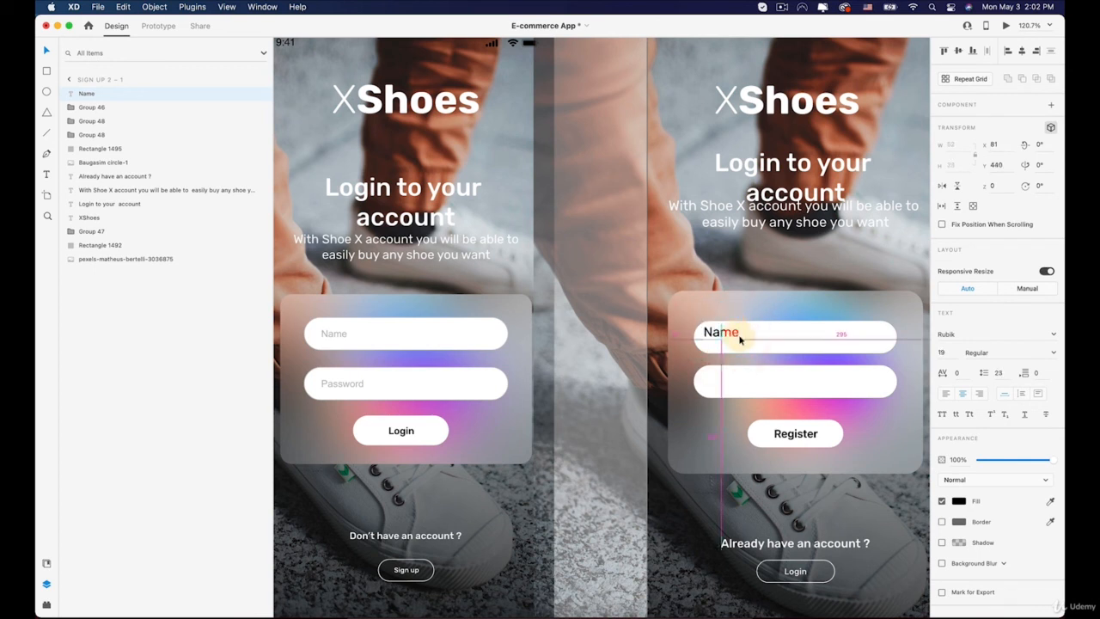
{"action": "left_click_drag", "start_coordinate": [739, 339], "coordinate": [744, 341]}
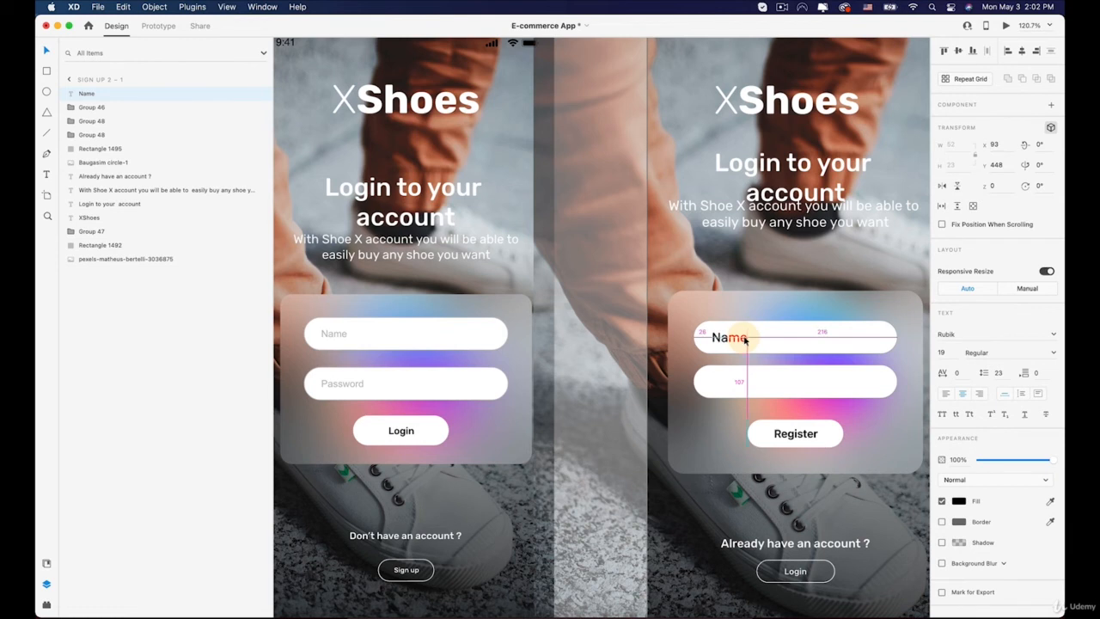
{"action": "left_click_drag", "start_coordinate": [746, 340], "coordinate": [744, 341]}
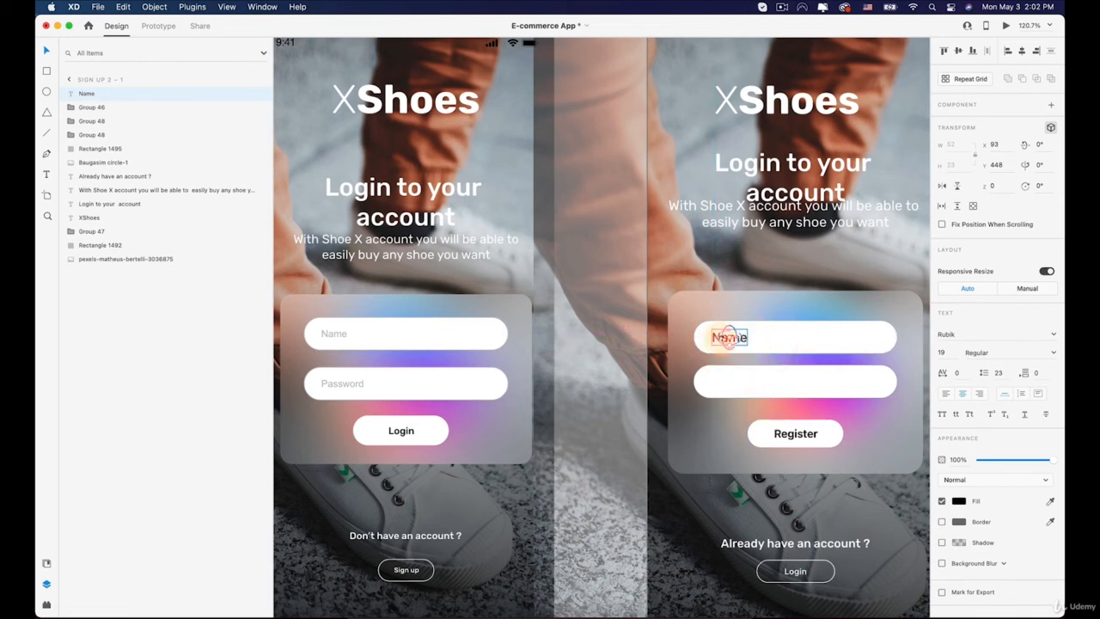
- Duplicate the Name label into the lower field, change its text to "Password" and left-align it with Name at X 93
{"action": "scroll", "coordinate": [727, 337], "scroll_direction": "up", "scroll_amount": 5}
{"action": "left_click_drag", "start_coordinate": [706, 331], "coordinate": [707, 419]}
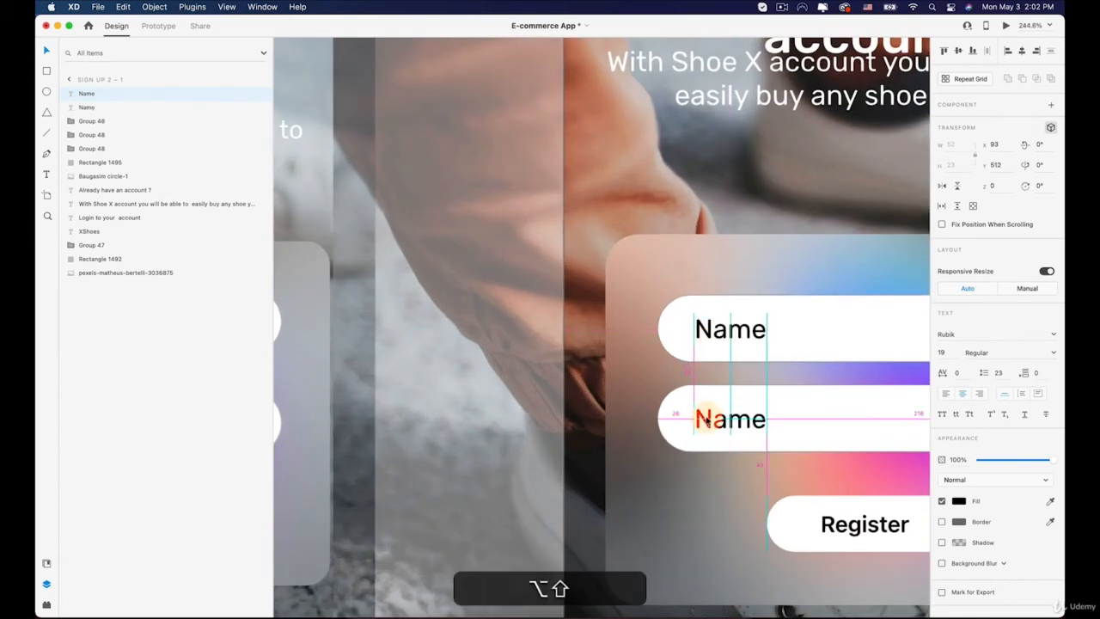
{"action": "double_click", "coordinate": [706, 420]}
{"action": "type", "text": "Pass"}
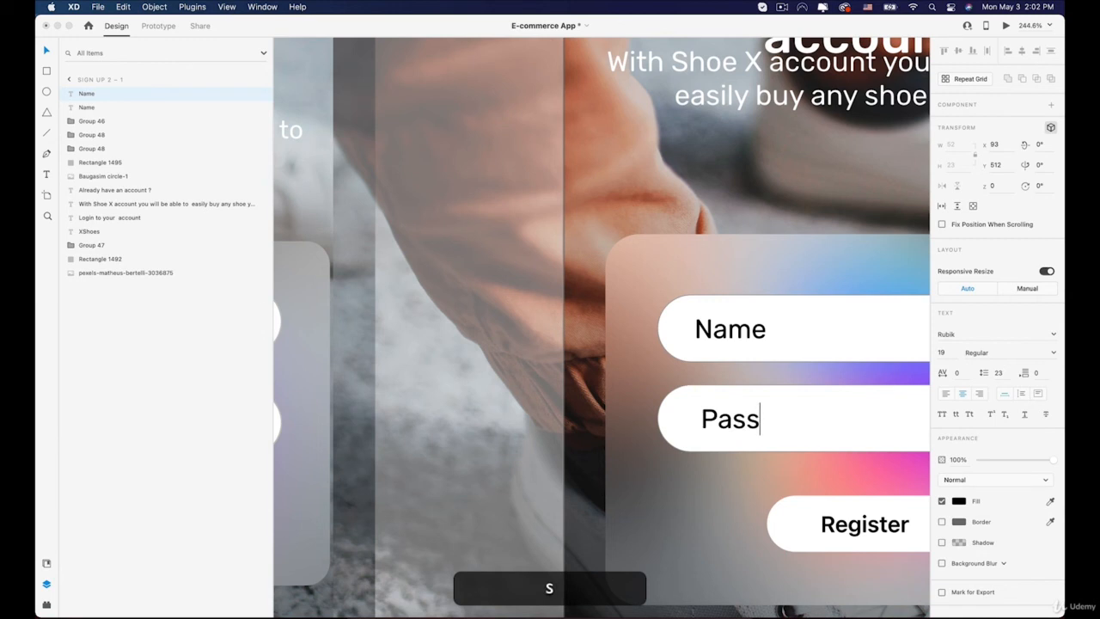
{"action": "type", "text": "word"}
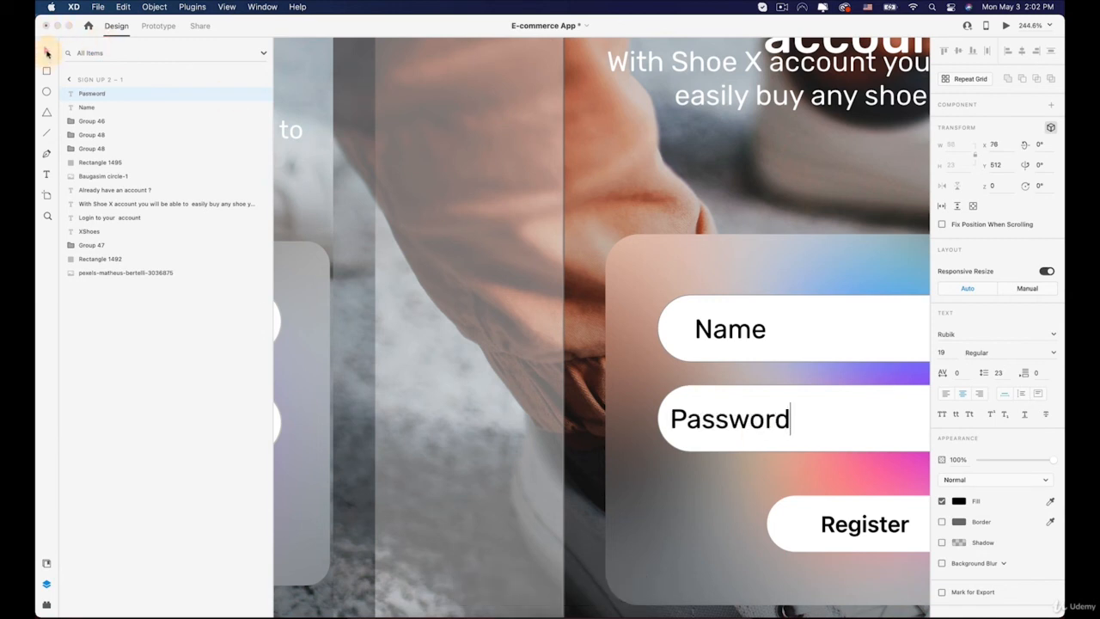
{"action": "left_click", "coordinate": [47, 48]}
{"action": "left_click_drag", "start_coordinate": [749, 418], "coordinate": [781, 420]}
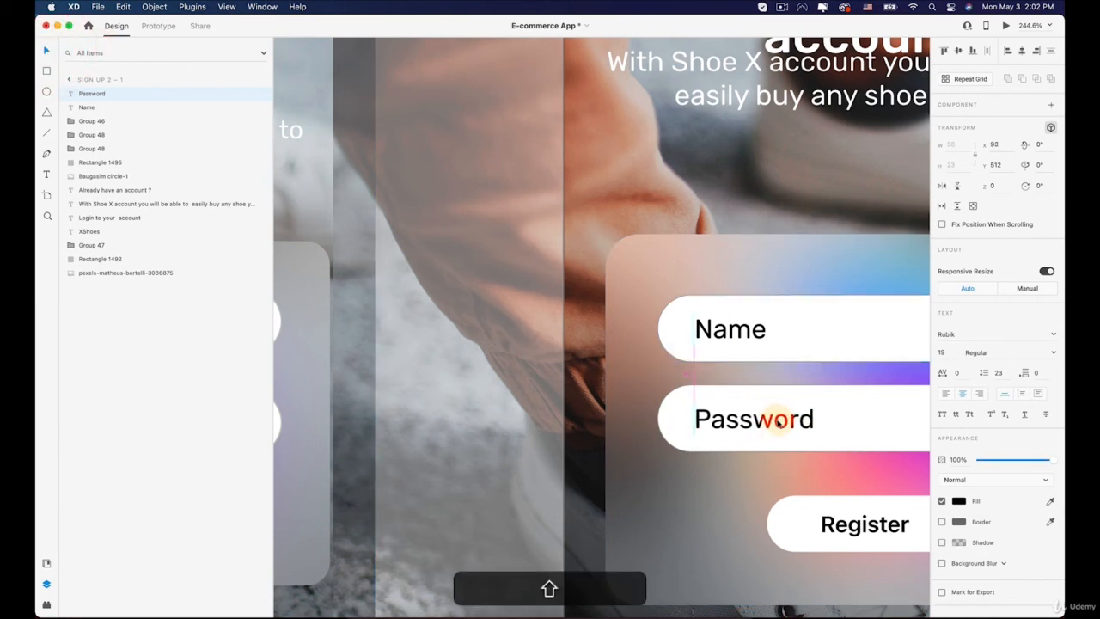
- Set the Name and Password labels together to 26% opacity and font size 18
{"action": "left_click", "coordinate": [730, 329], "text": "shift"}
{"action": "left_click_drag", "start_coordinate": [1033, 453], "coordinate": [997, 457]}
{"action": "key", "text": "super+minus"}
{"action": "left_click_drag", "start_coordinate": [884, 376], "coordinate": [699, 308]}
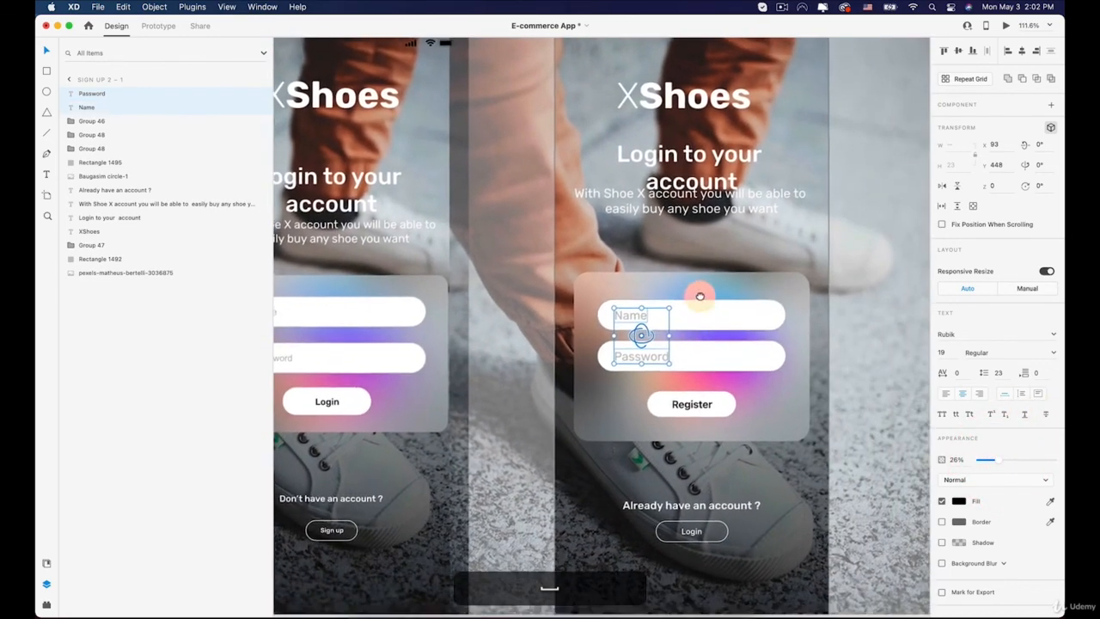
{"action": "left_click", "coordinate": [941, 347]}
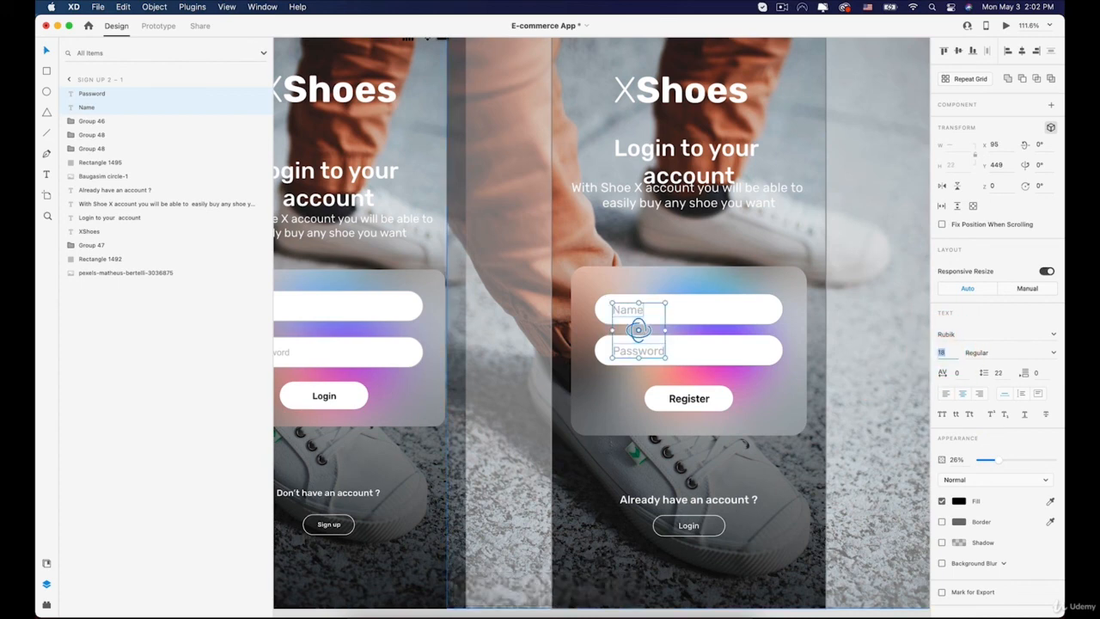
{"action": "left_click", "coordinate": [863, 325]}
{"action": "key", "text": "super+minus"}
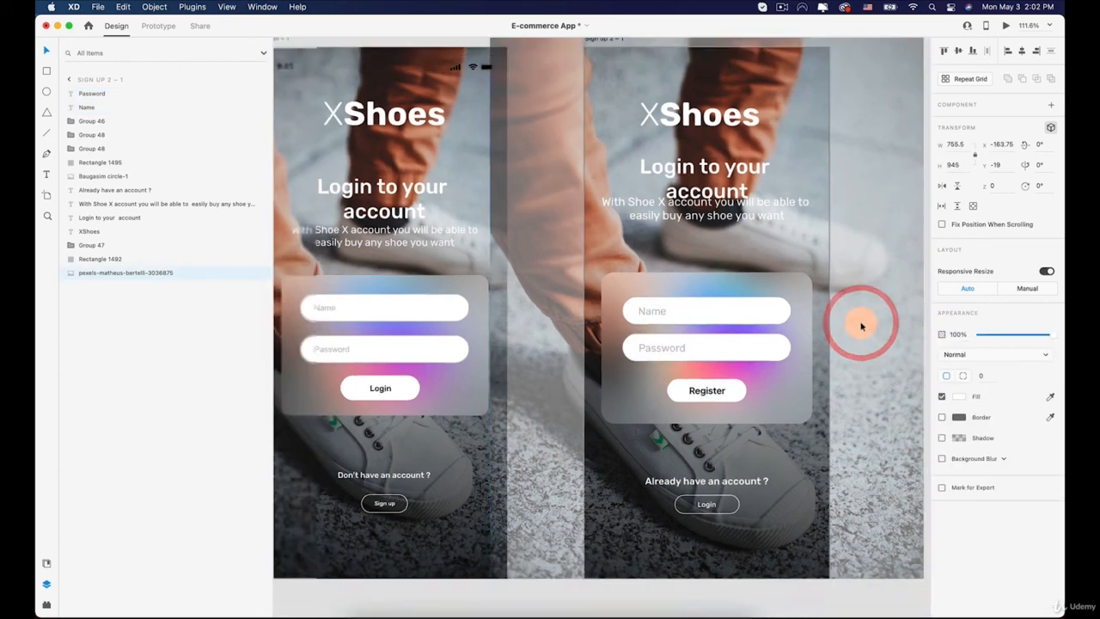
{"action": "left_click_drag", "start_coordinate": [792, 294], "coordinate": [713, 282]}
{"action": "left_click", "coordinate": [857, 389]}
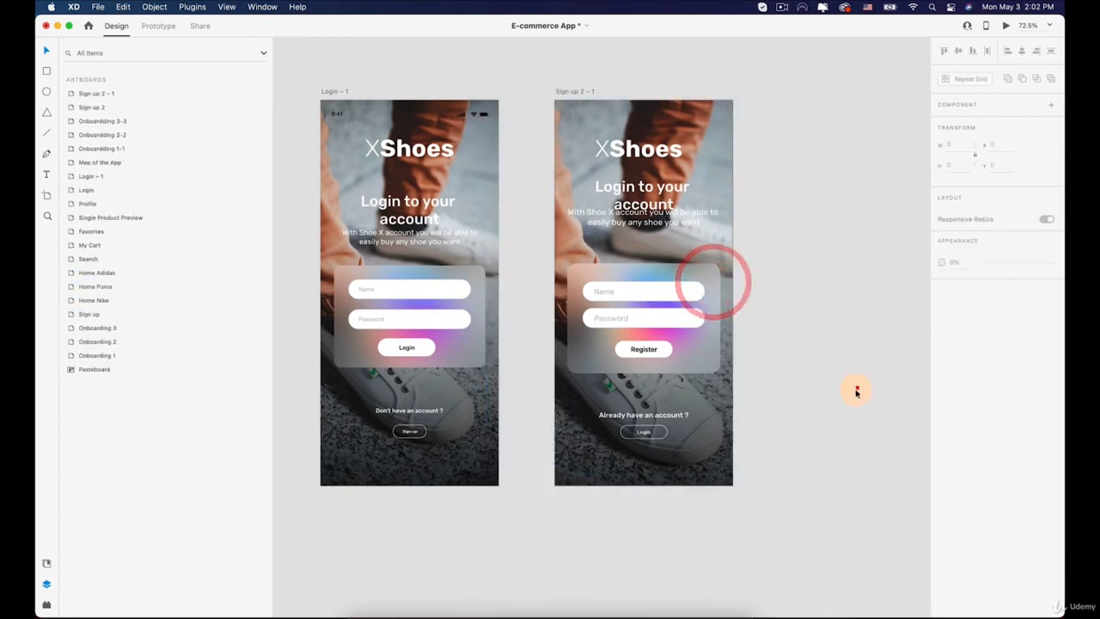
- Change the "Already have an account ?" text on Sign up 2 – 1 to "Don't have an account?"
{"action": "scroll", "coordinate": [599, 415], "scroll_direction": "up", "scroll_amount": 2}
{"action": "scroll", "coordinate": [599, 423], "scroll_direction": "up", "scroll_amount": 2}
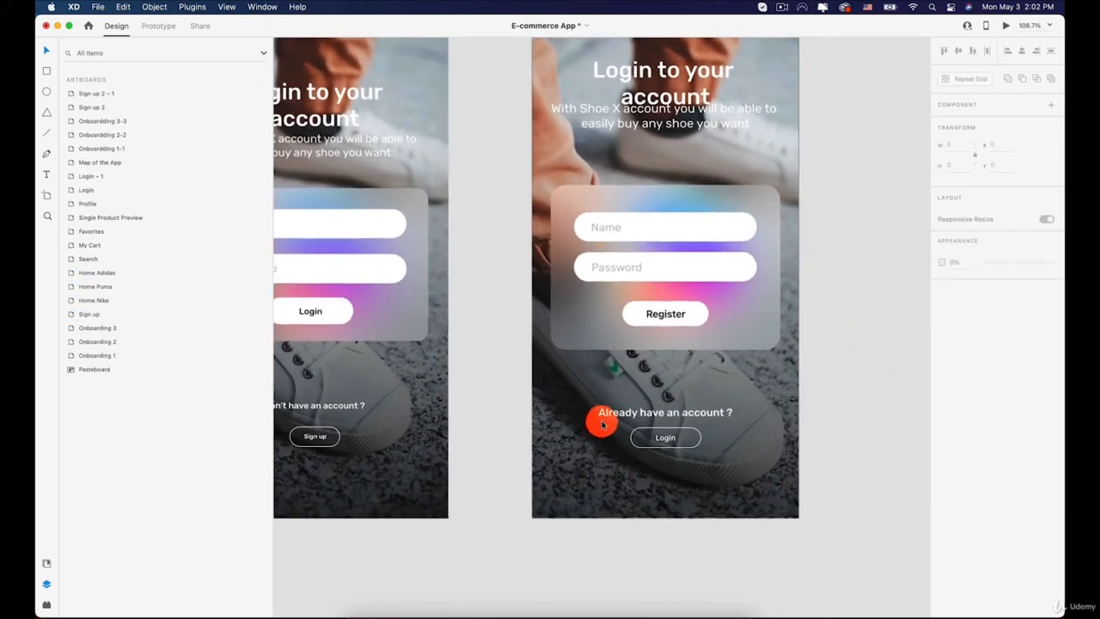
{"action": "left_click_drag", "start_coordinate": [599, 417], "coordinate": [693, 328]}
{"action": "double_click", "coordinate": [698, 386]}
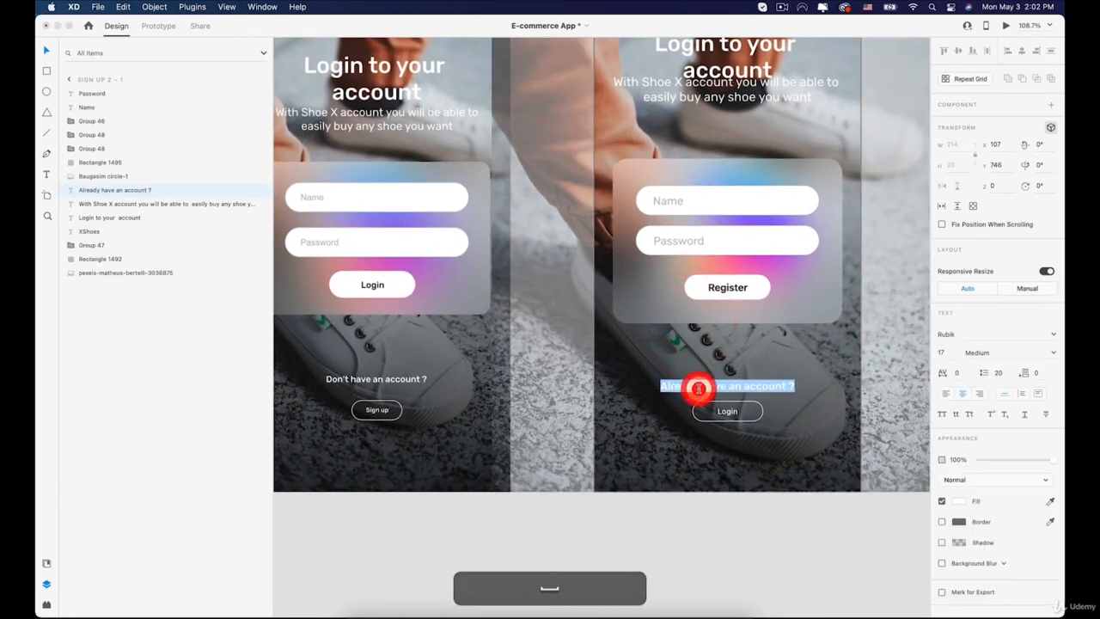
{"action": "type", "text": "Don't"}
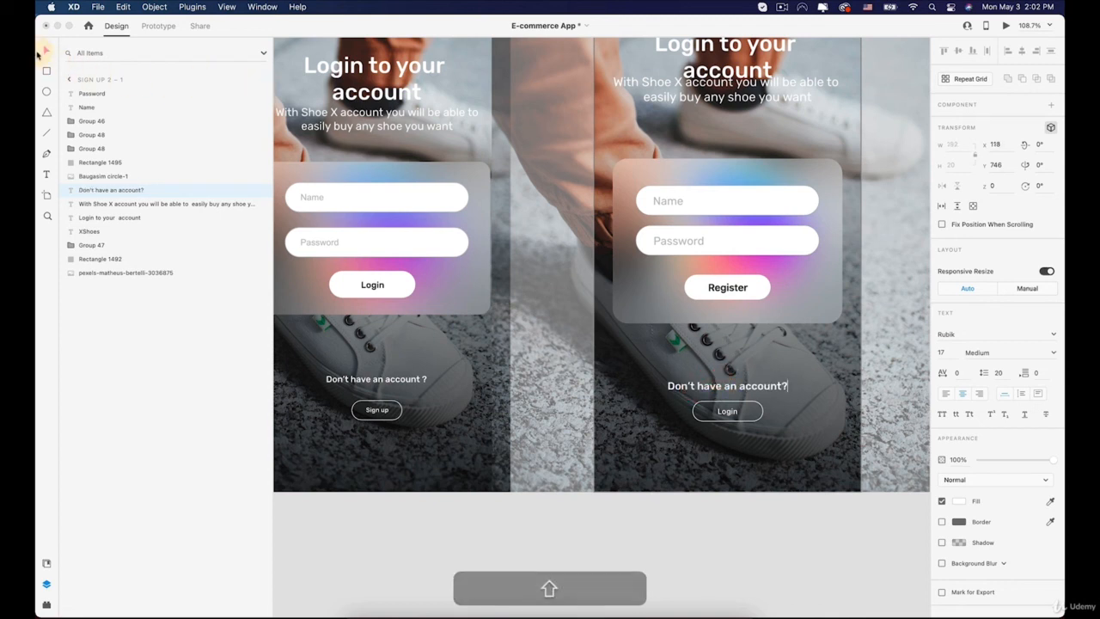
- Change the outlined Login button's label to "Sign up" and center the label inside the button at X 192
{"action": "left_click", "coordinate": [727, 412]}
{"action": "double_click", "coordinate": [726, 412]}
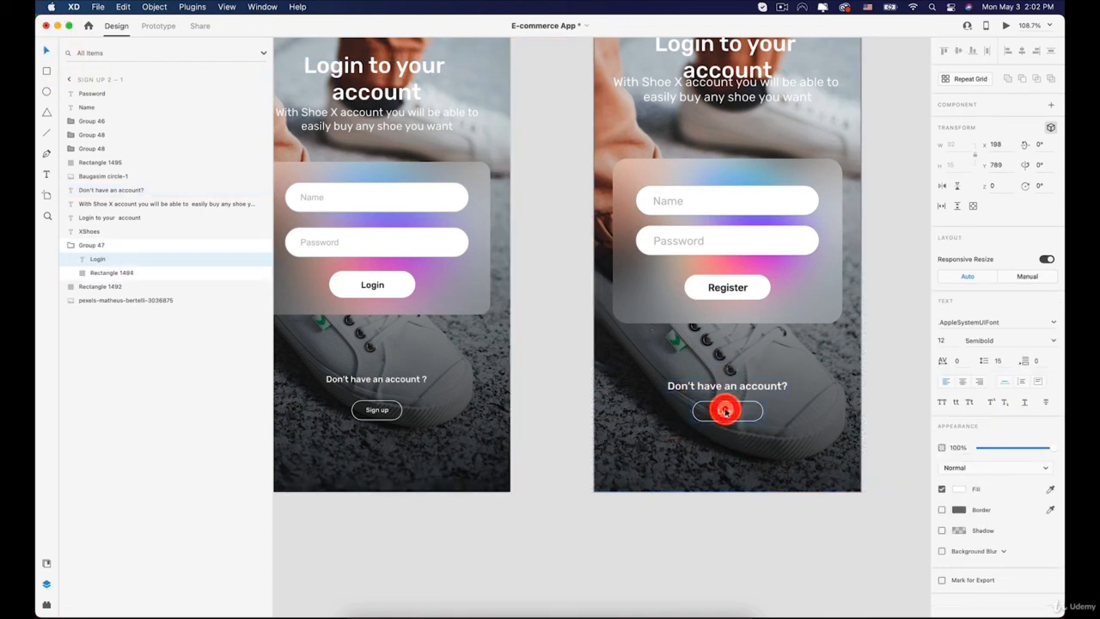
{"action": "double_click", "coordinate": [732, 411]}
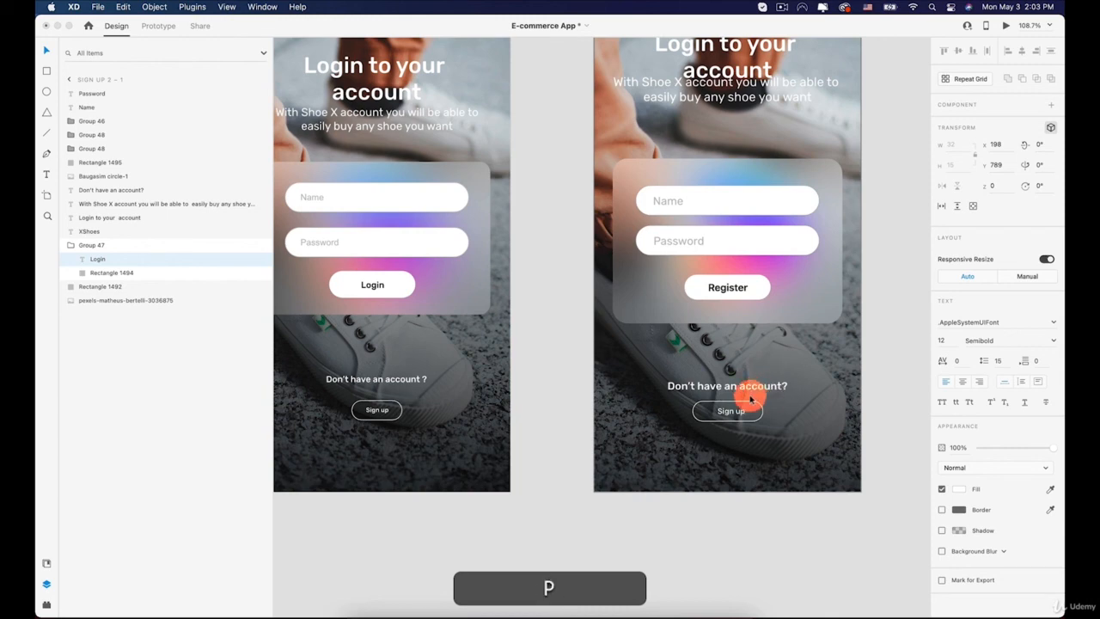
{"action": "left_click", "coordinate": [563, 409]}
{"action": "scroll", "coordinate": [712, 410], "scroll_direction": "up", "scroll_amount": 5}
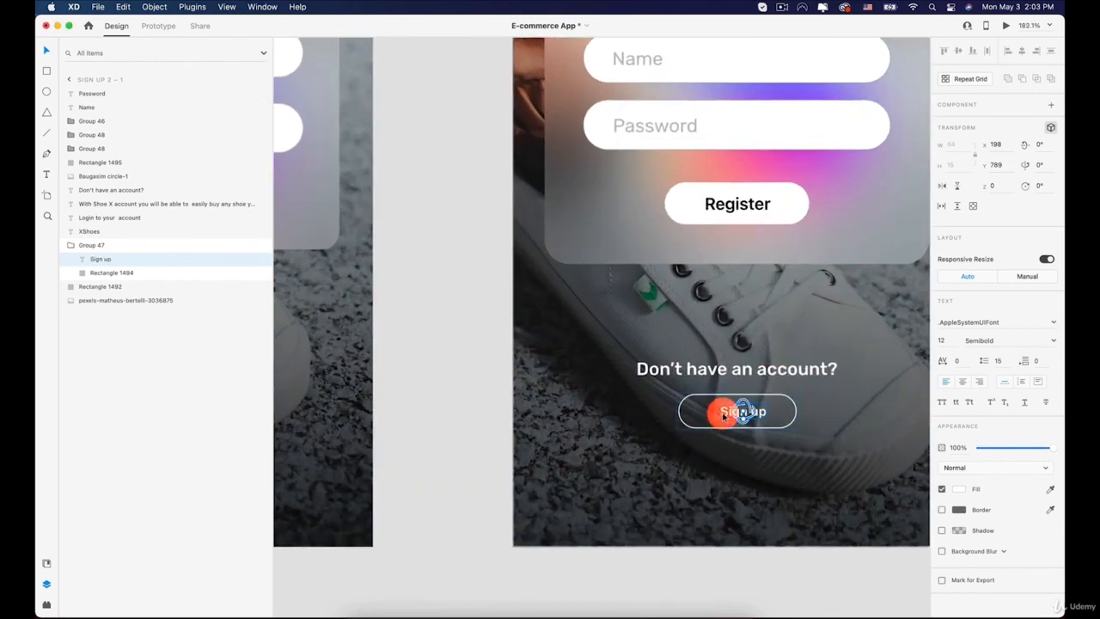
{"action": "left_click_drag", "start_coordinate": [724, 416], "coordinate": [719, 416]}
{"action": "scroll", "coordinate": [729, 329], "scroll_direction": "down", "scroll_amount": 5}
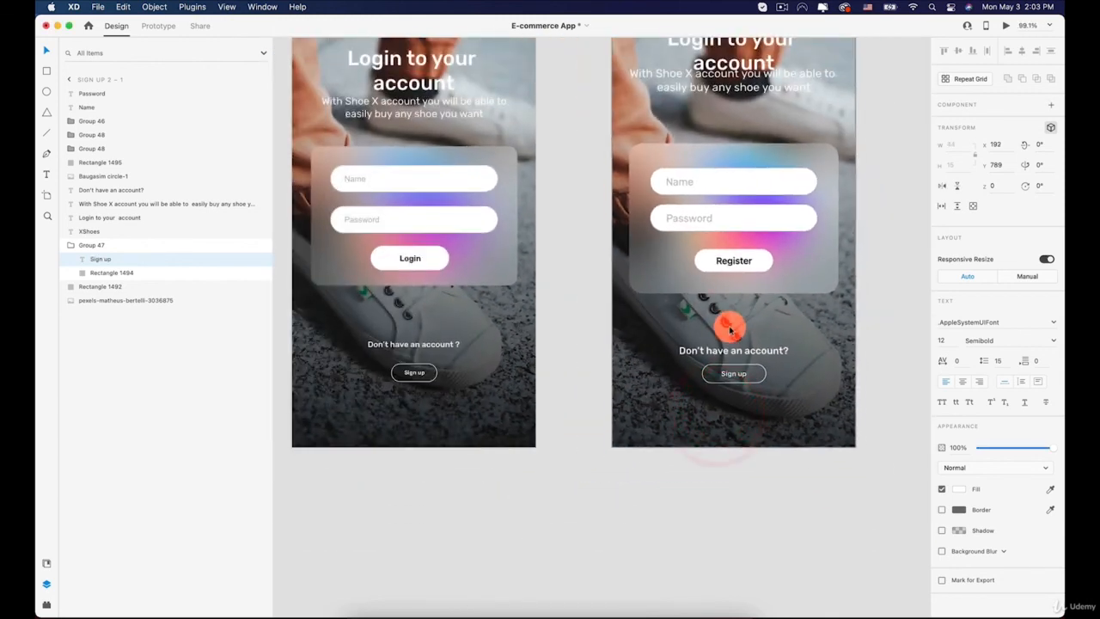
- Change the white Register button's label to "Login" and center it within the button
{"action": "key", "text": "space"}
{"action": "left_click_drag", "start_coordinate": [719, 307], "coordinate": [693, 372]}
{"action": "left_click", "coordinate": [701, 325]}
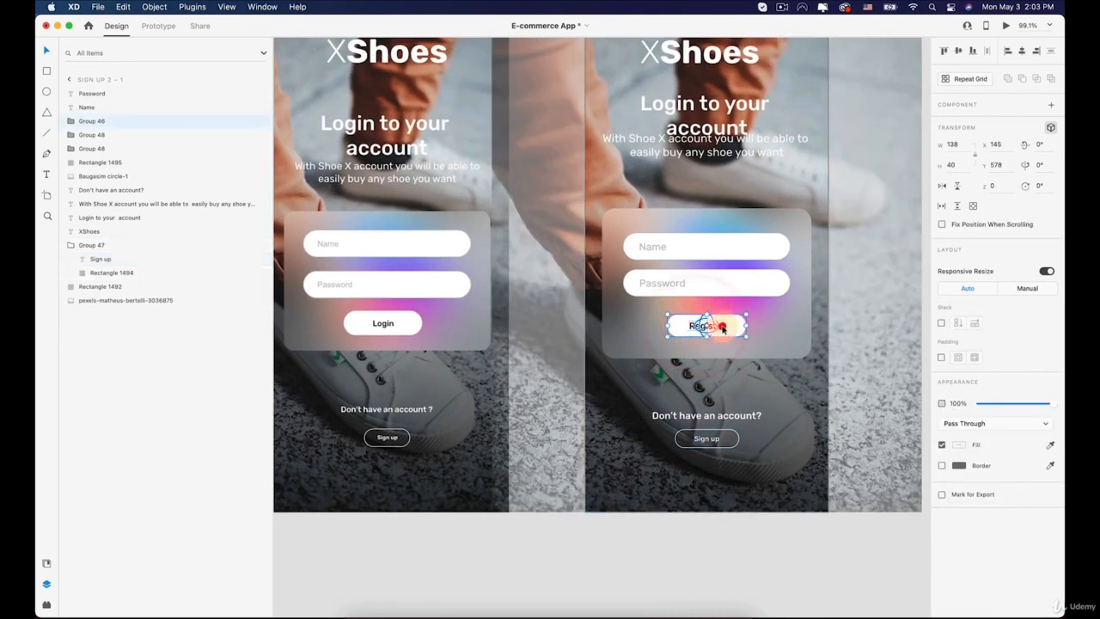
{"action": "double_click", "coordinate": [715, 326]}
{"action": "type", "text": "Login"}
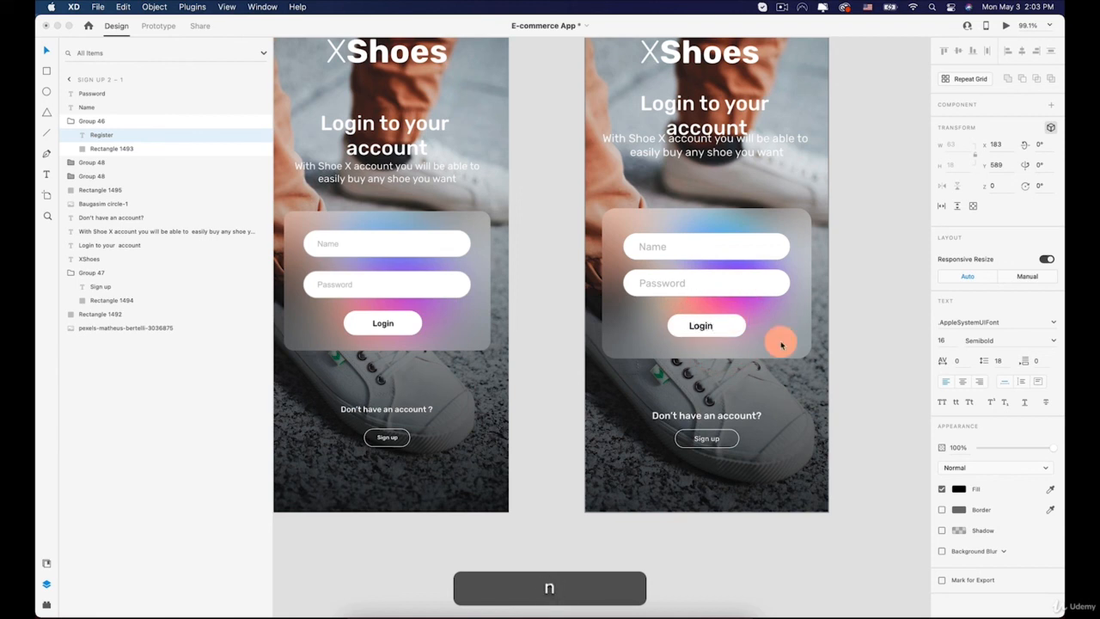
{"action": "left_click", "coordinate": [46, 51]}
{"action": "left_click", "coordinate": [711, 328]}
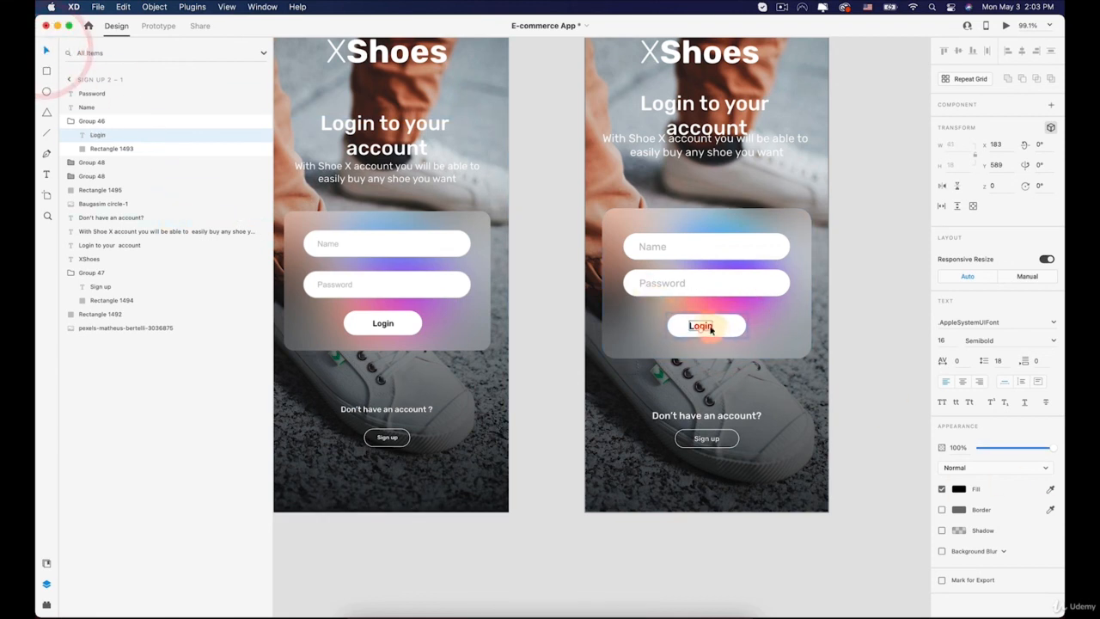
{"action": "left_click", "coordinate": [856, 320]}
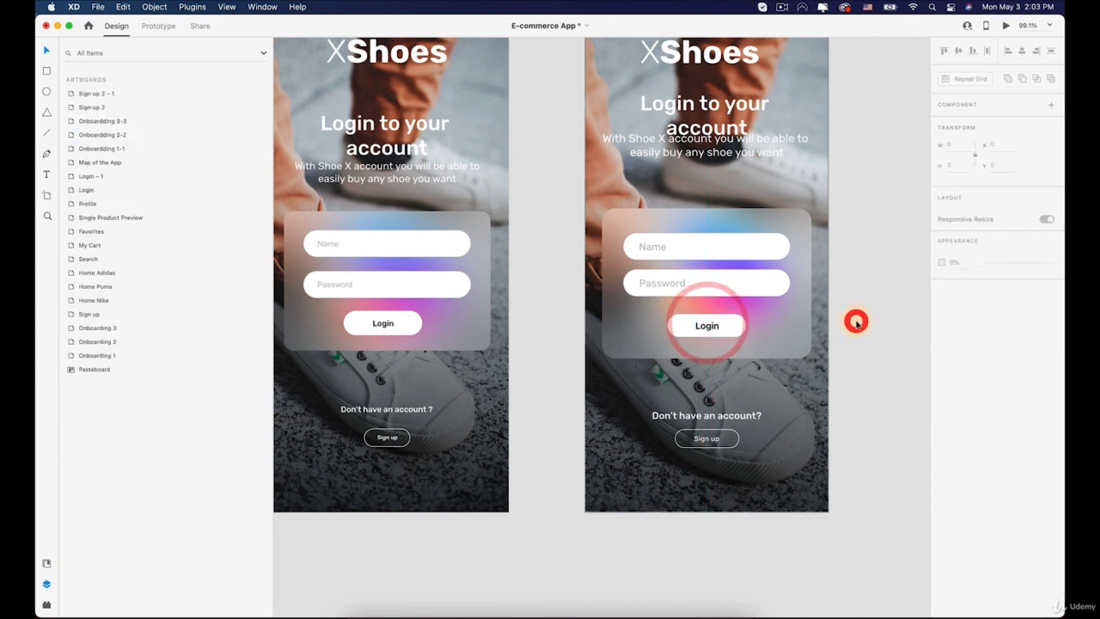
- Lower the description text to Y 292 and the "Login to your account" heading to Y 206 on Sign up 2 – 1
{"action": "left_click_drag", "start_coordinate": [703, 155], "coordinate": [692, 172]}
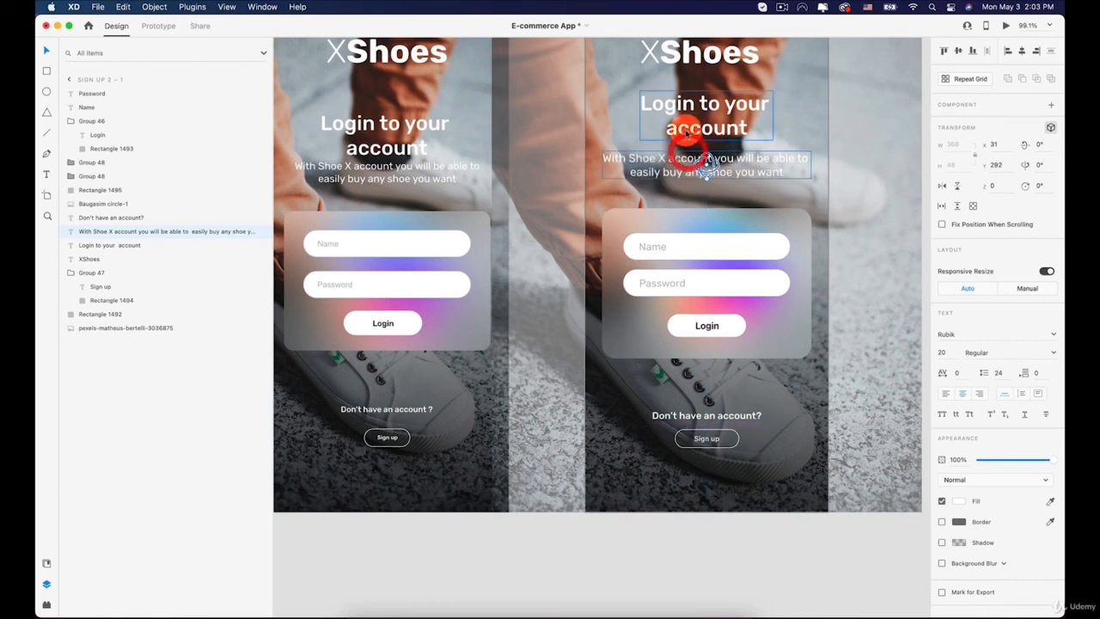
{"action": "left_click_drag", "start_coordinate": [687, 132], "coordinate": [685, 143]}
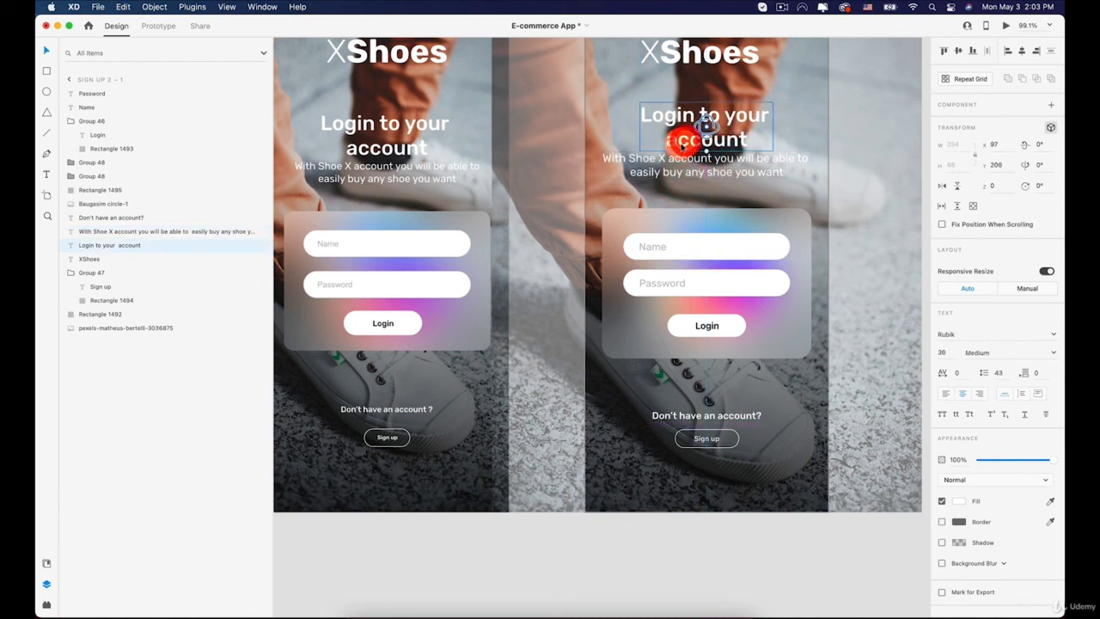
{"action": "scroll", "coordinate": [683, 142], "scroll_direction": "up", "scroll_amount": 5}
{"action": "scroll", "coordinate": [678, 148], "scroll_direction": "up", "scroll_amount": 2}
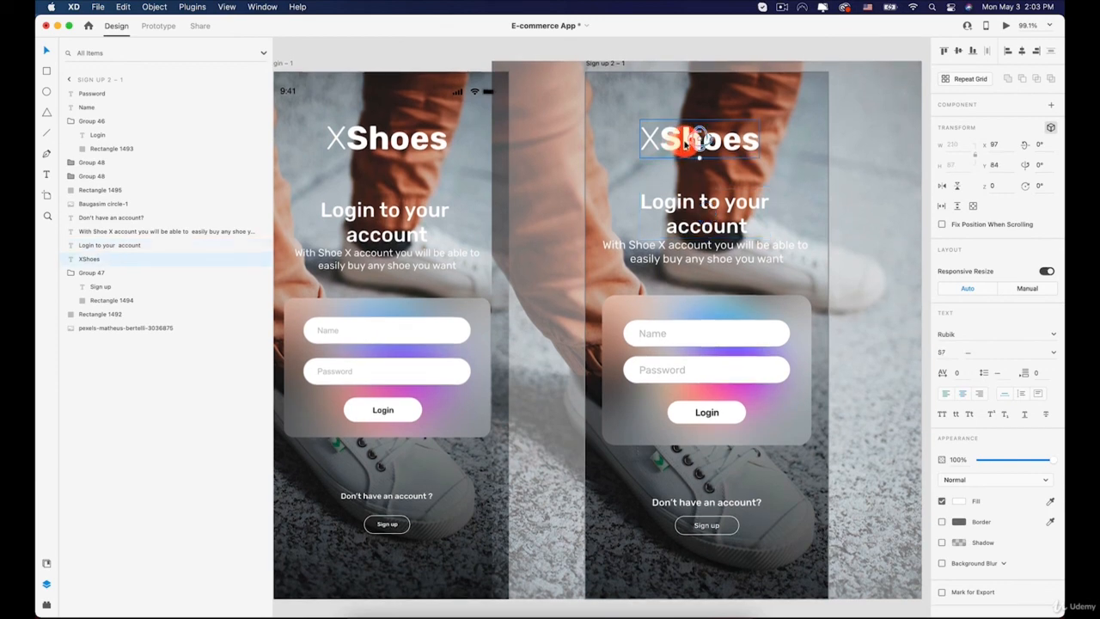
{"action": "scroll", "coordinate": [697, 141], "scroll_direction": "down", "scroll_amount": 5}
{"action": "left_click", "coordinate": [780, 457]}
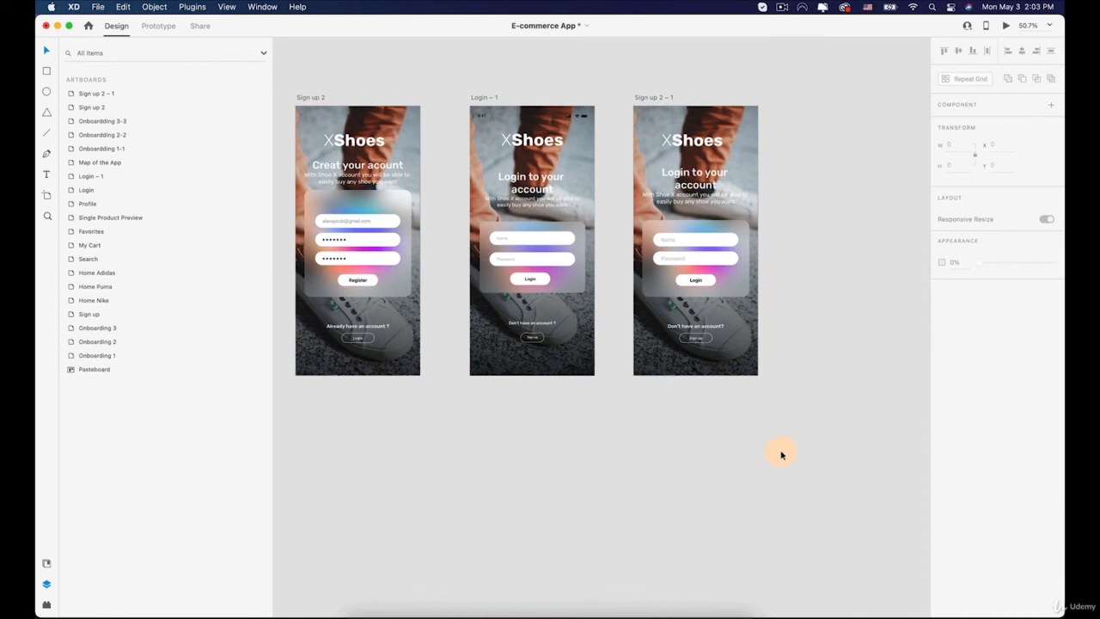
- Save the document and delete the Login – 1 reference artboard
{"action": "key", "text": "super+s"}
{"action": "left_click", "coordinate": [589, 379]}
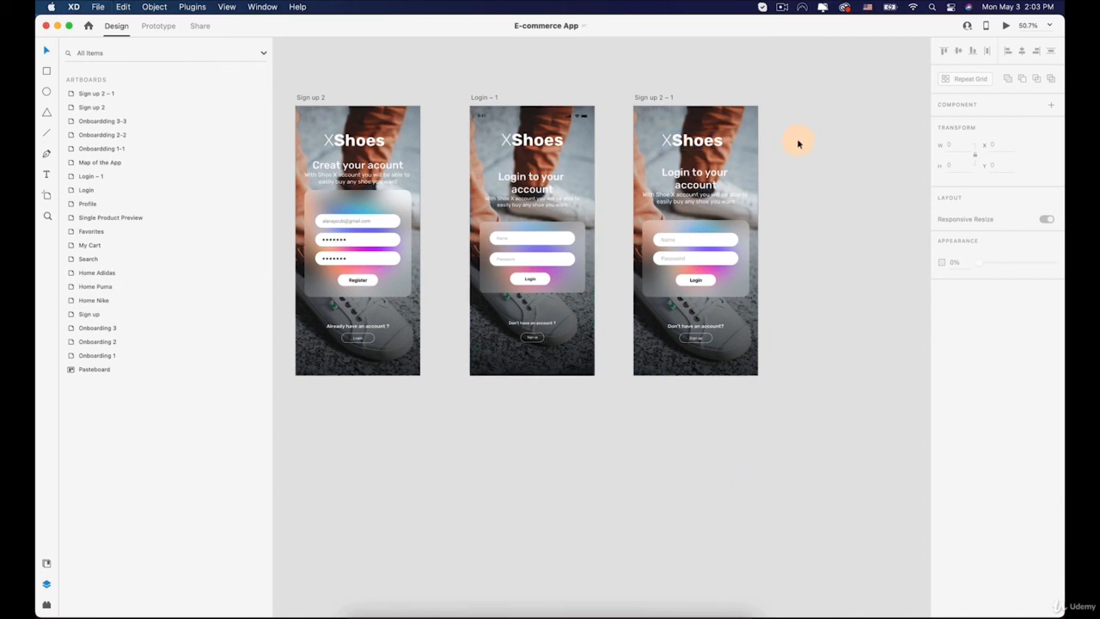
{"action": "scroll", "coordinate": [701, 241], "scroll_direction": "down", "scroll_amount": 5}
{"action": "key", "text": "space"}
{"action": "left_click_drag", "start_coordinate": [766, 194], "coordinate": [767, 223]}
{"action": "scroll", "coordinate": [642, 202], "scroll_direction": "up", "scroll_amount": 3}
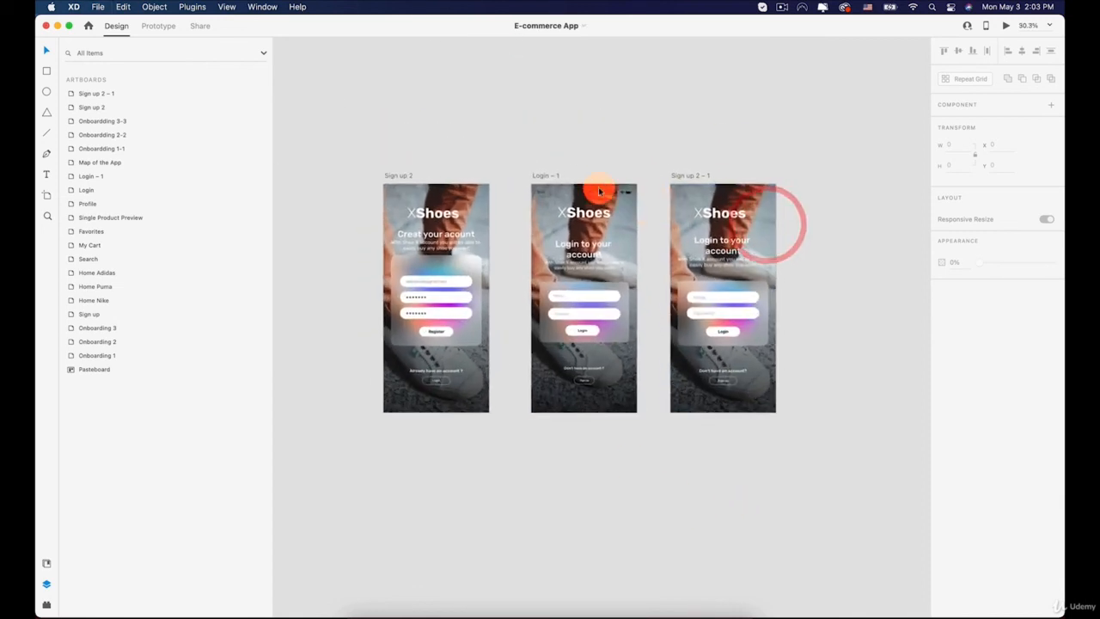
{"action": "left_click", "coordinate": [552, 174]}
{"action": "key", "text": "BackSpace"}
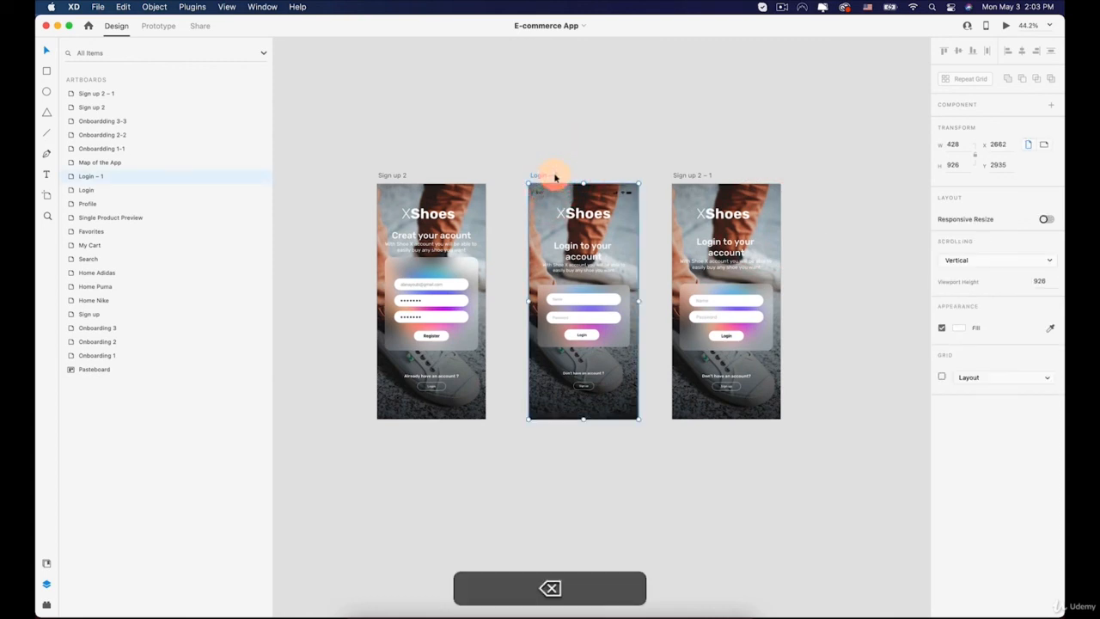
- Move the Sign up 2 – 1 artboard beside Sign up 2 at X 2622 and rename it Login 2
{"action": "left_click_drag", "start_coordinate": [669, 176], "coordinate": [530, 178]}
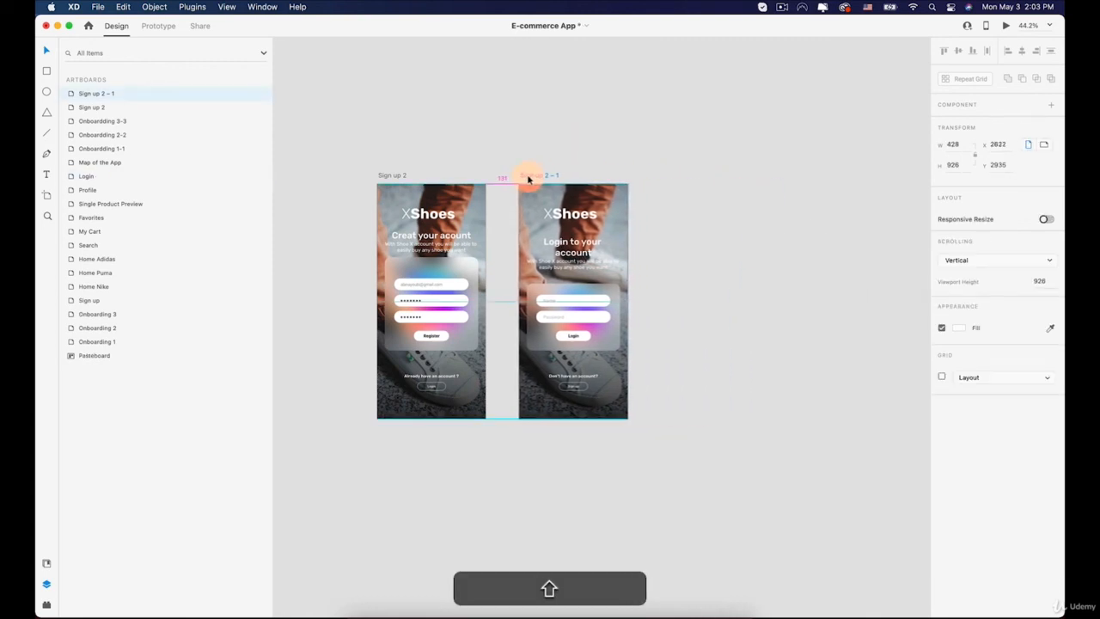
{"action": "double_click", "coordinate": [527, 175]}
{"action": "type", "text": "Log"}
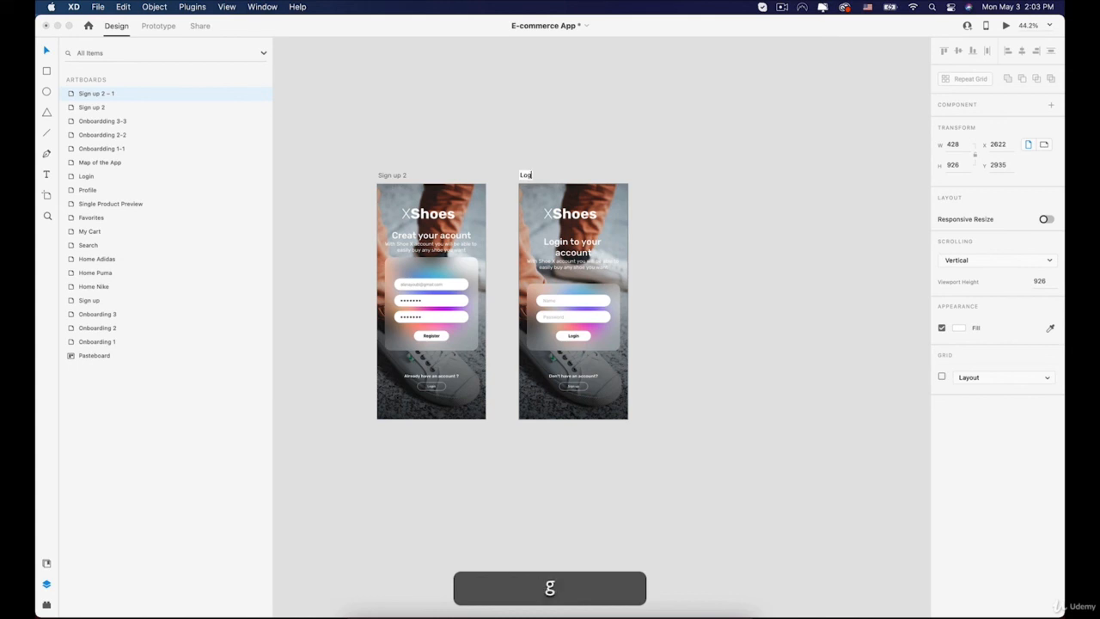
{"action": "type", "text": "in "}
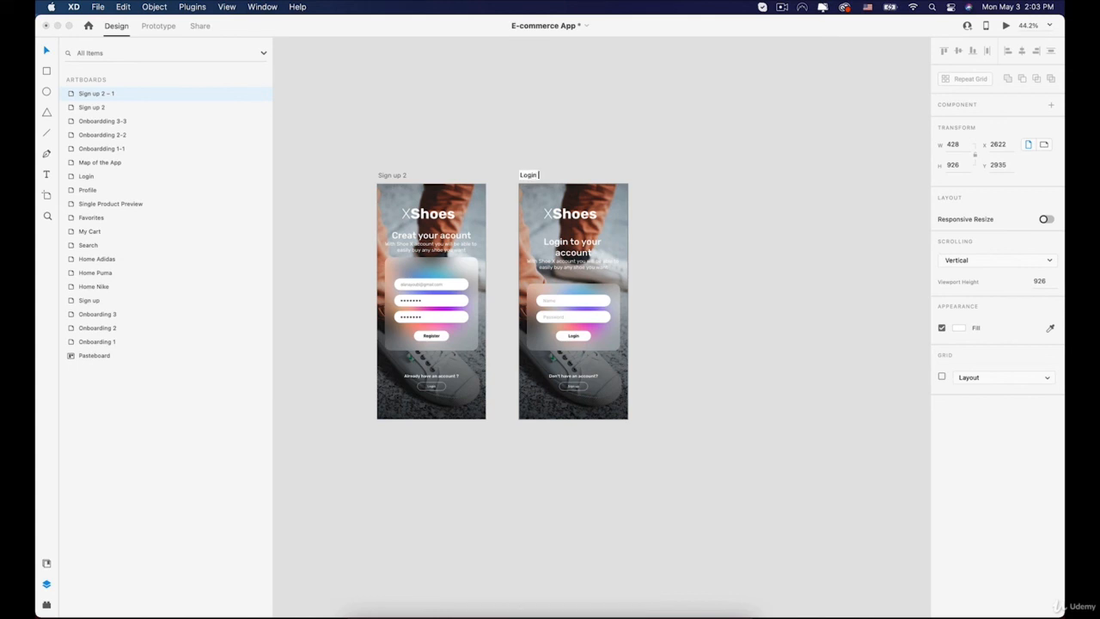
{"action": "type", "text": "2"}
{"action": "key", "text": "Return"}
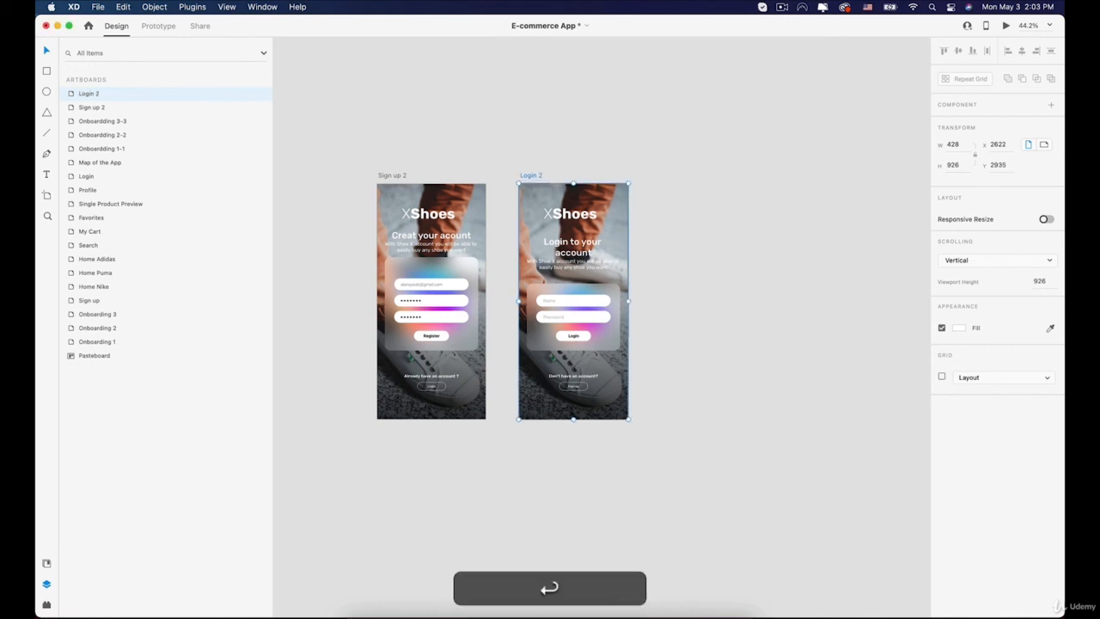
{"action": "left_click", "coordinate": [705, 212]}
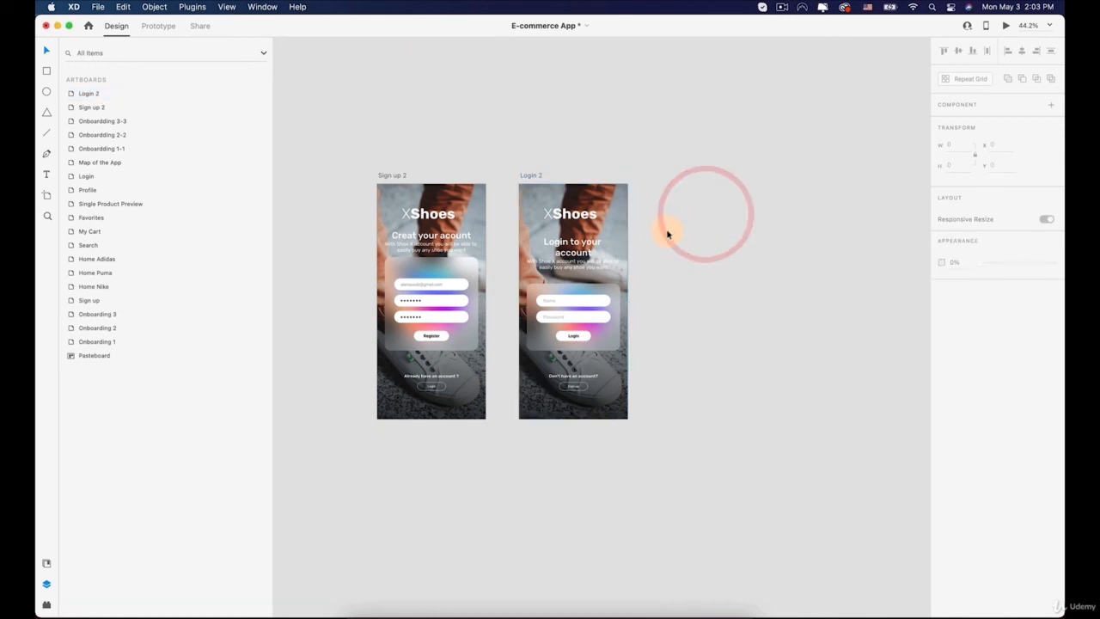
- Examine the finished Sign up 2 and Login 2 artboards up close and alongside the app's other artboards
{"action": "scroll", "coordinate": [600, 320], "scroll_direction": "up", "scroll_amount": 5}
{"action": "key", "text": "space"}
{"action": "left_click_drag", "start_coordinate": [552, 214], "coordinate": [692, 213]}
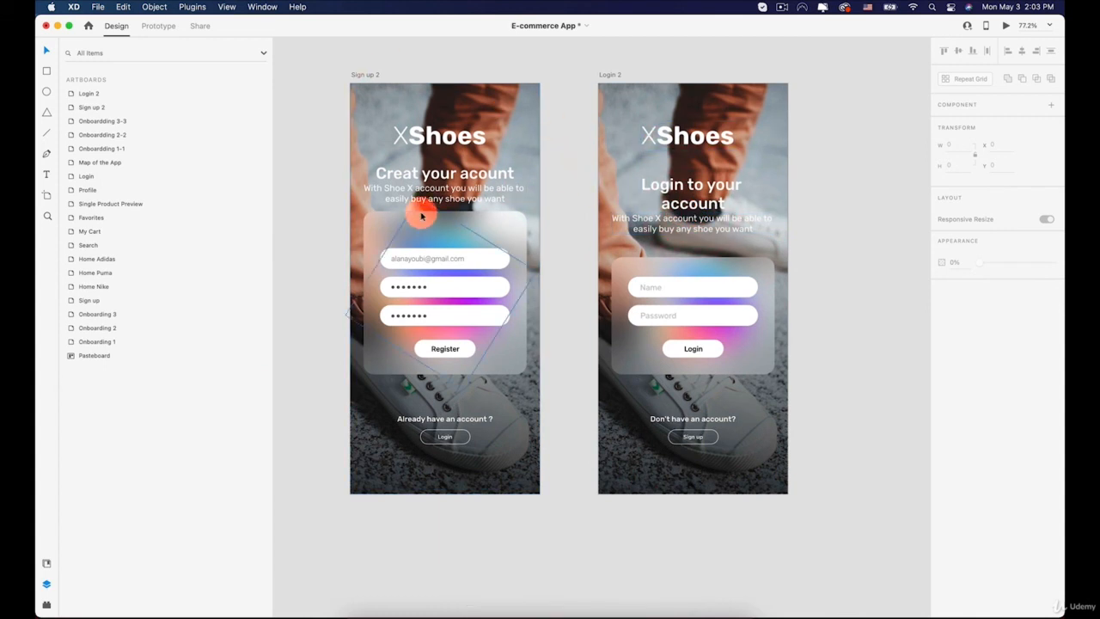
{"action": "scroll", "coordinate": [421, 215], "scroll_direction": "down", "scroll_amount": 10}
{"action": "key", "text": "space"}
{"action": "left_click_drag", "start_coordinate": [421, 215], "coordinate": [666, 218]}
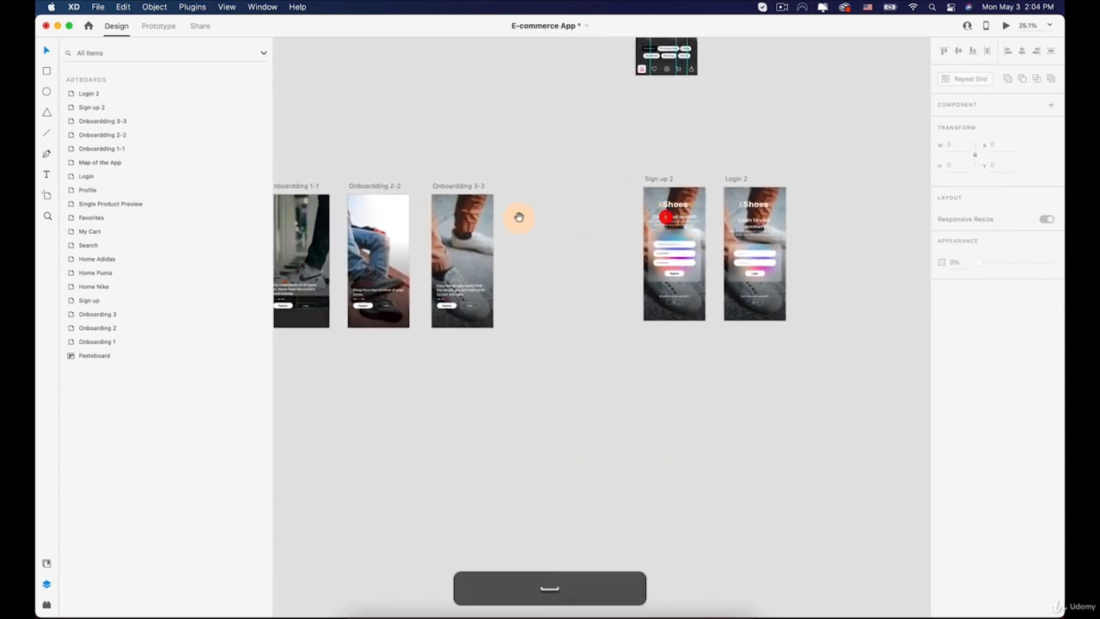
{"action": "left_click_drag", "start_coordinate": [610, 137], "coordinate": [575, 424]}
{"action": "left_click_drag", "start_coordinate": [546, 230], "coordinate": [547, 331]}
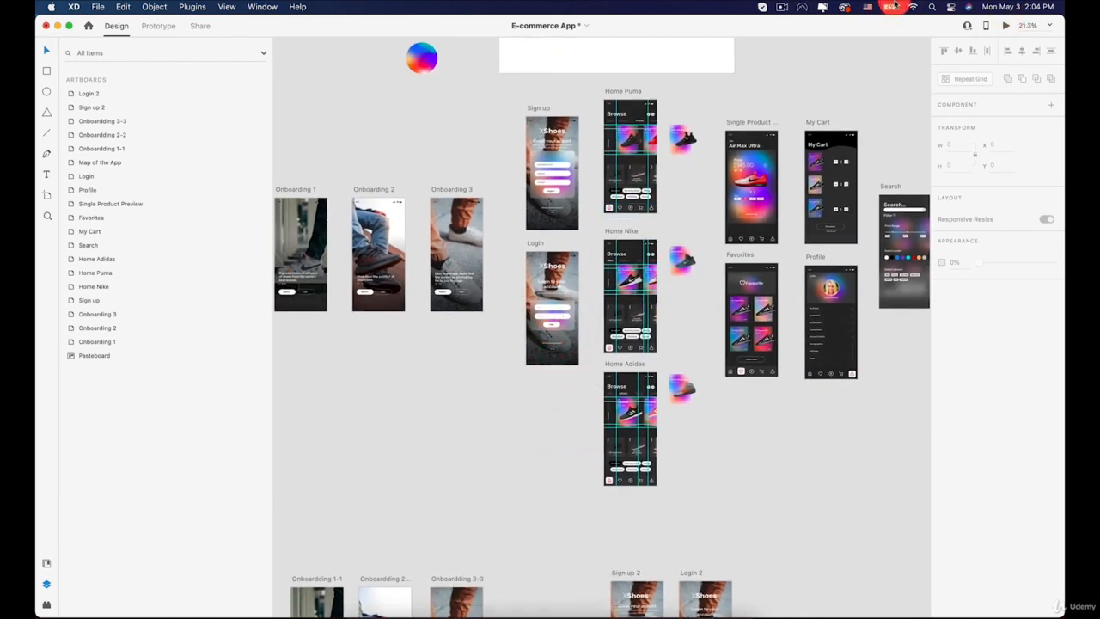
{"action": "left_click", "coordinate": [788, 8]}
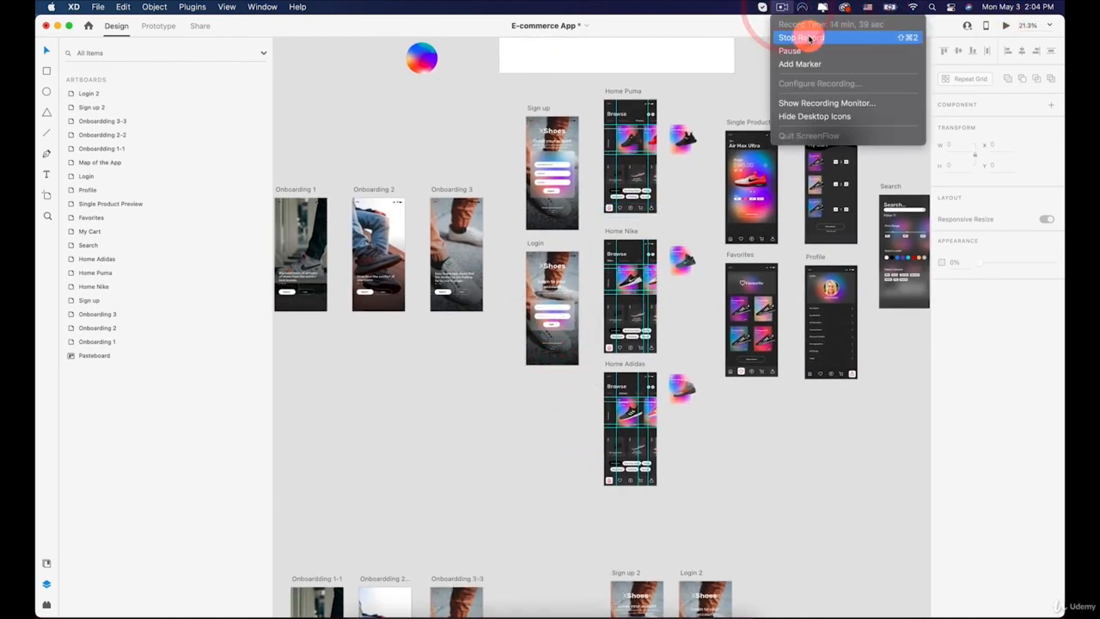